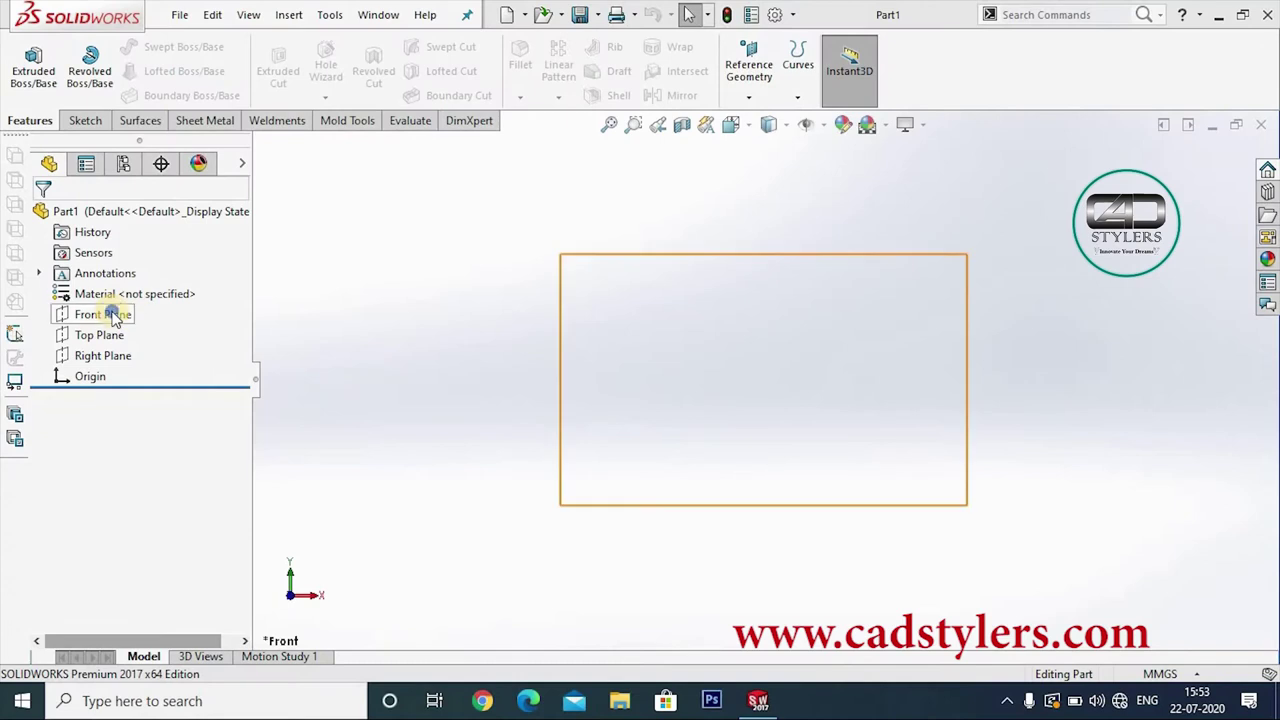
Step: Sketch a circle on the Front Plane and dimension its diameter to 10 mm
right_click(110, 315)
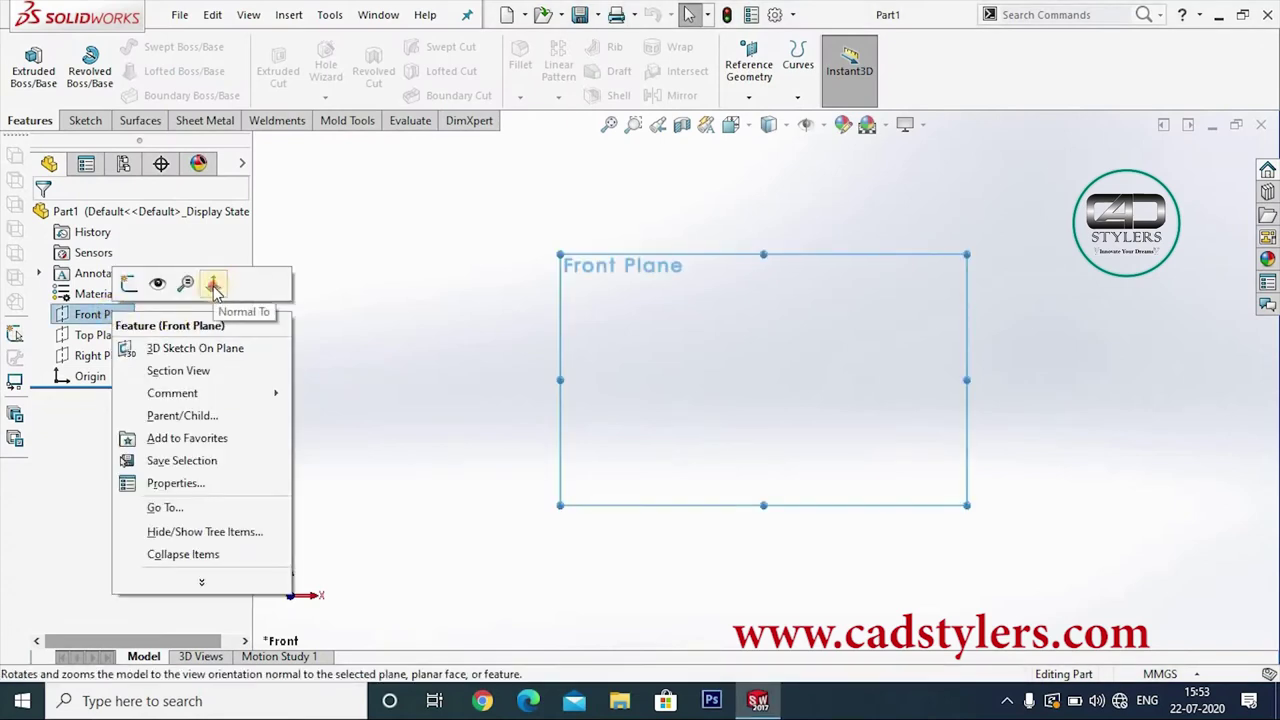
click(214, 287)
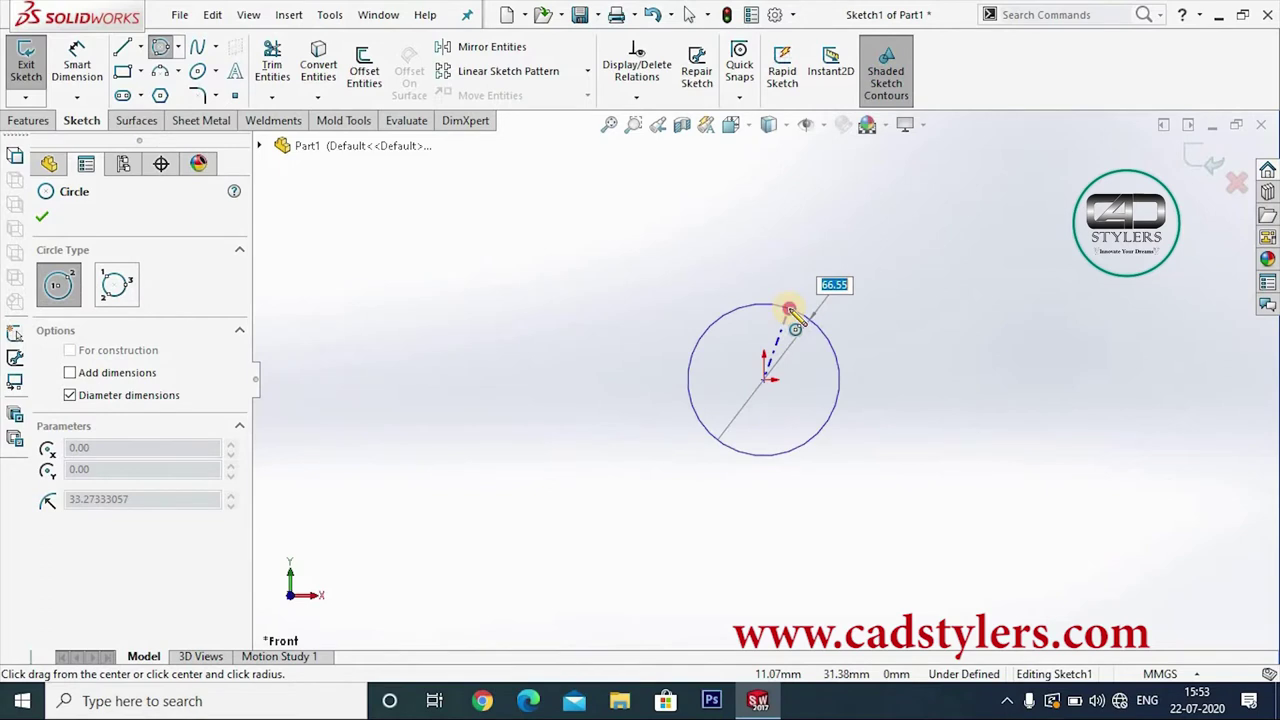
click(873, 347)
right_click(866, 337)
click(860, 325)
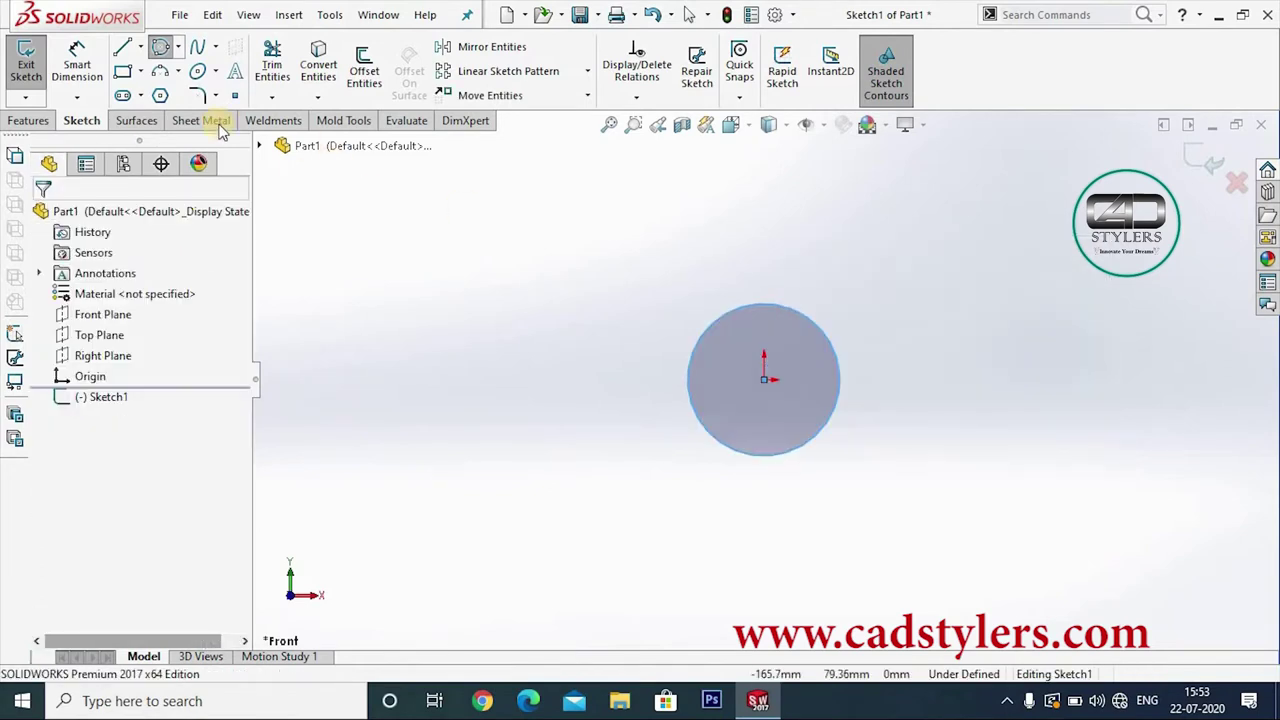
click(88, 78)
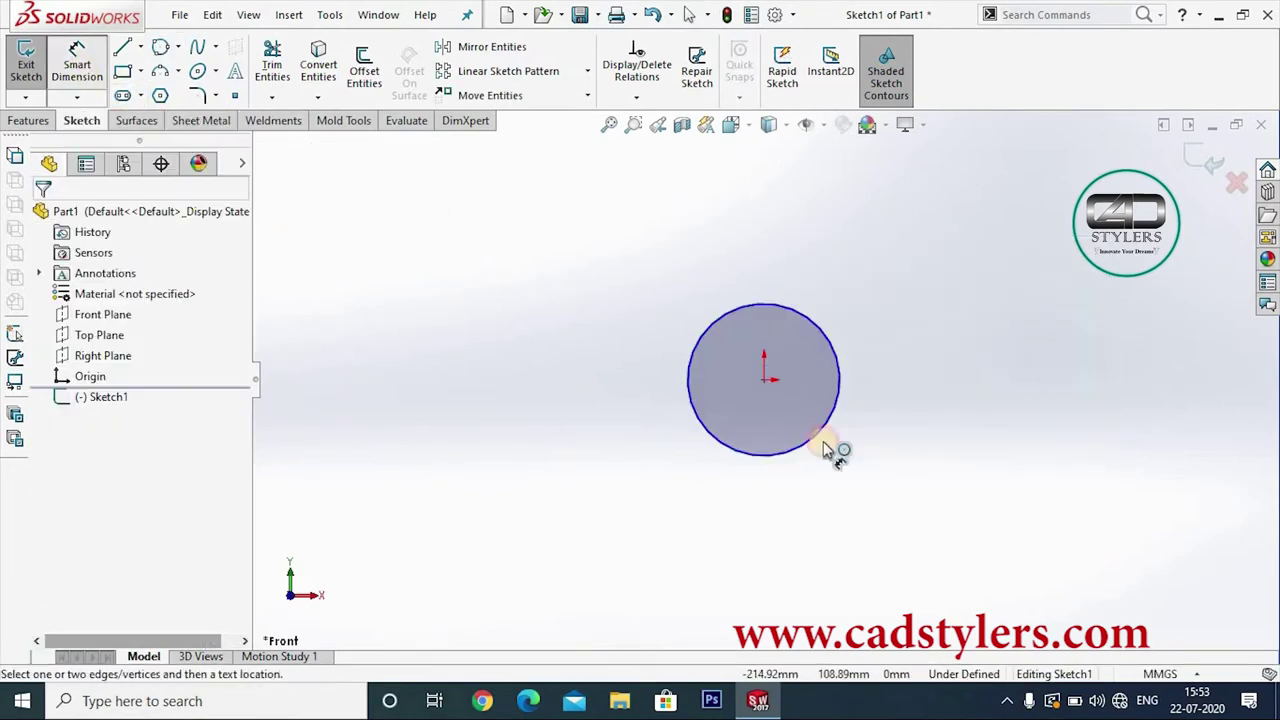
click(859, 390)
click(905, 380)
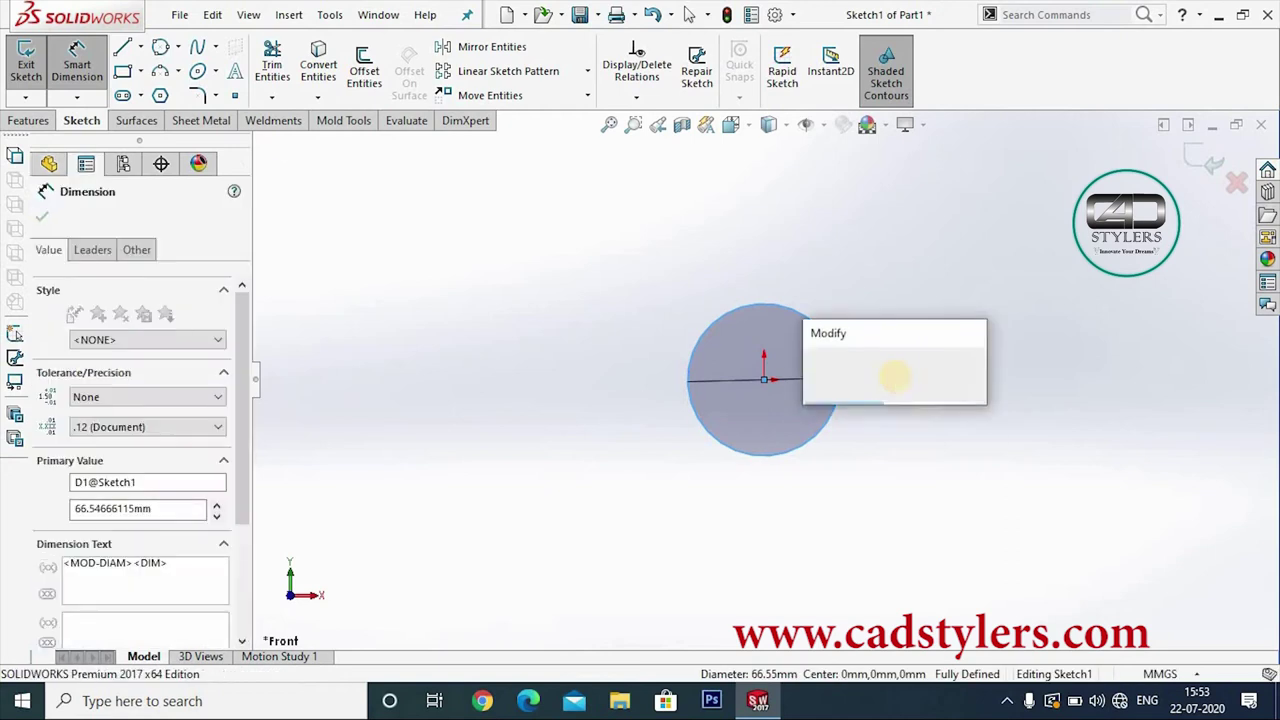
text(10)
key(Return)
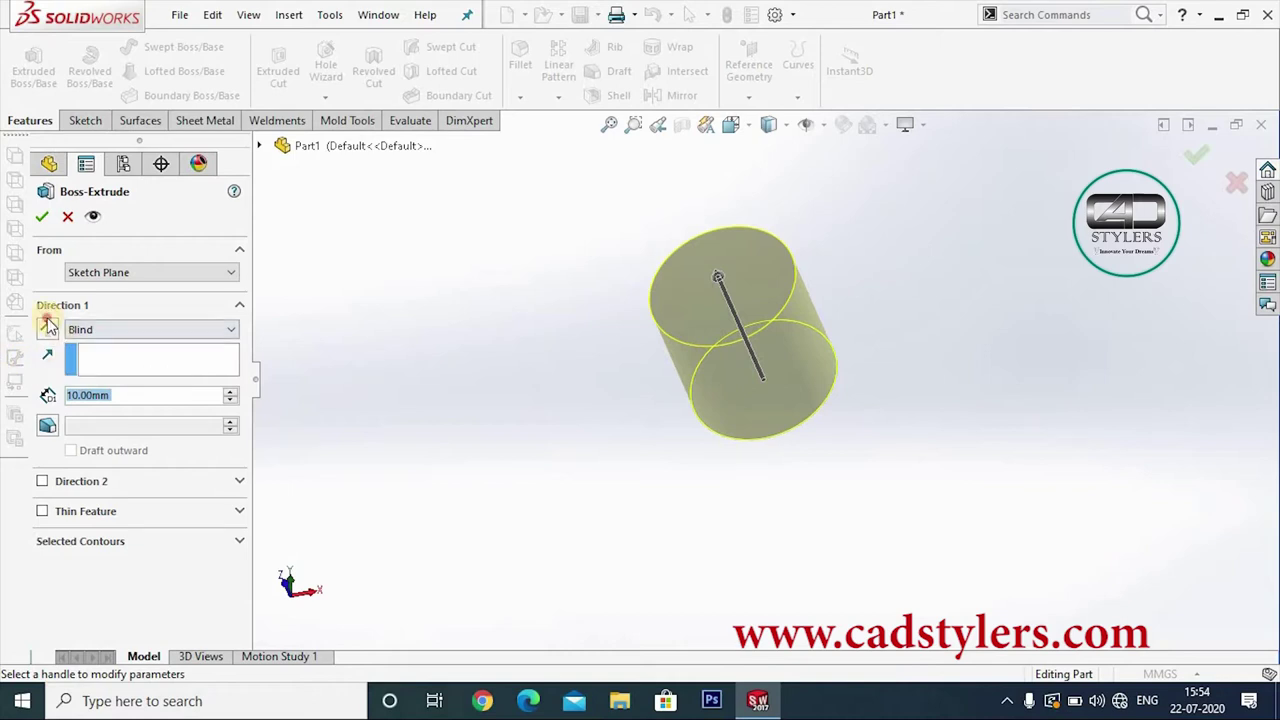
Step: Extrude the circle blind 17.9 mm in the reversed direction
click(47, 327)
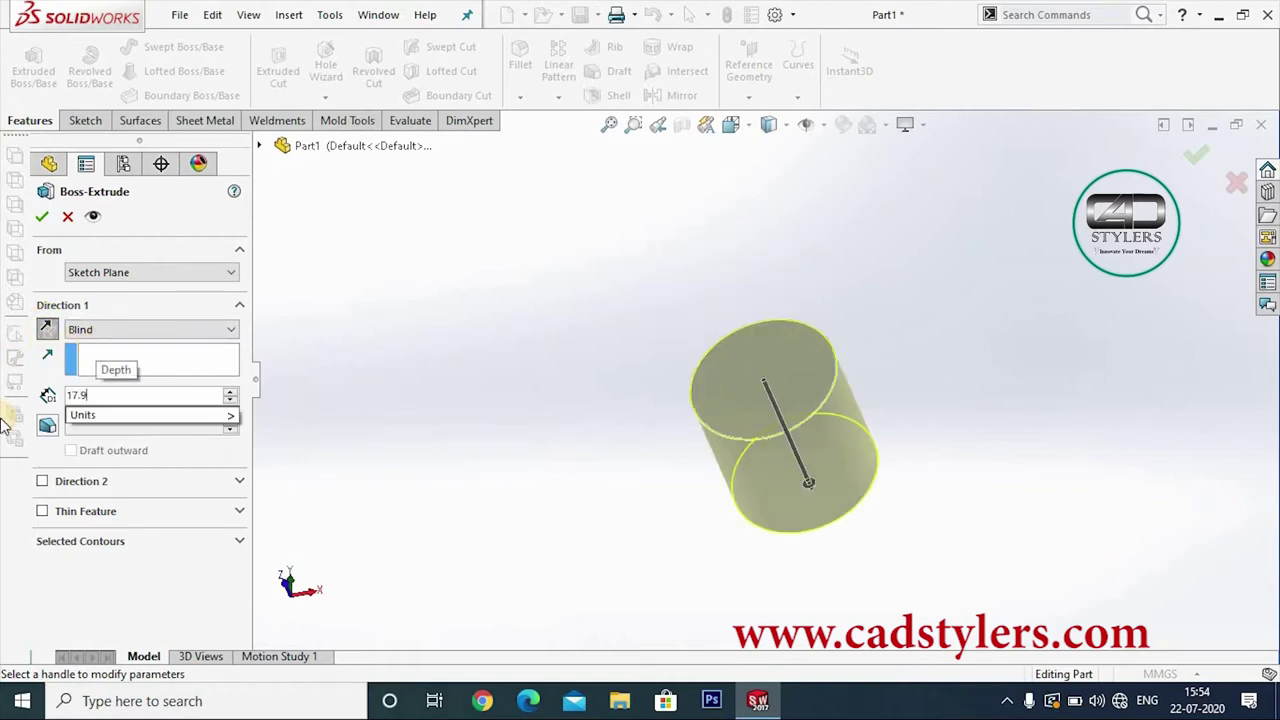
key(Return)
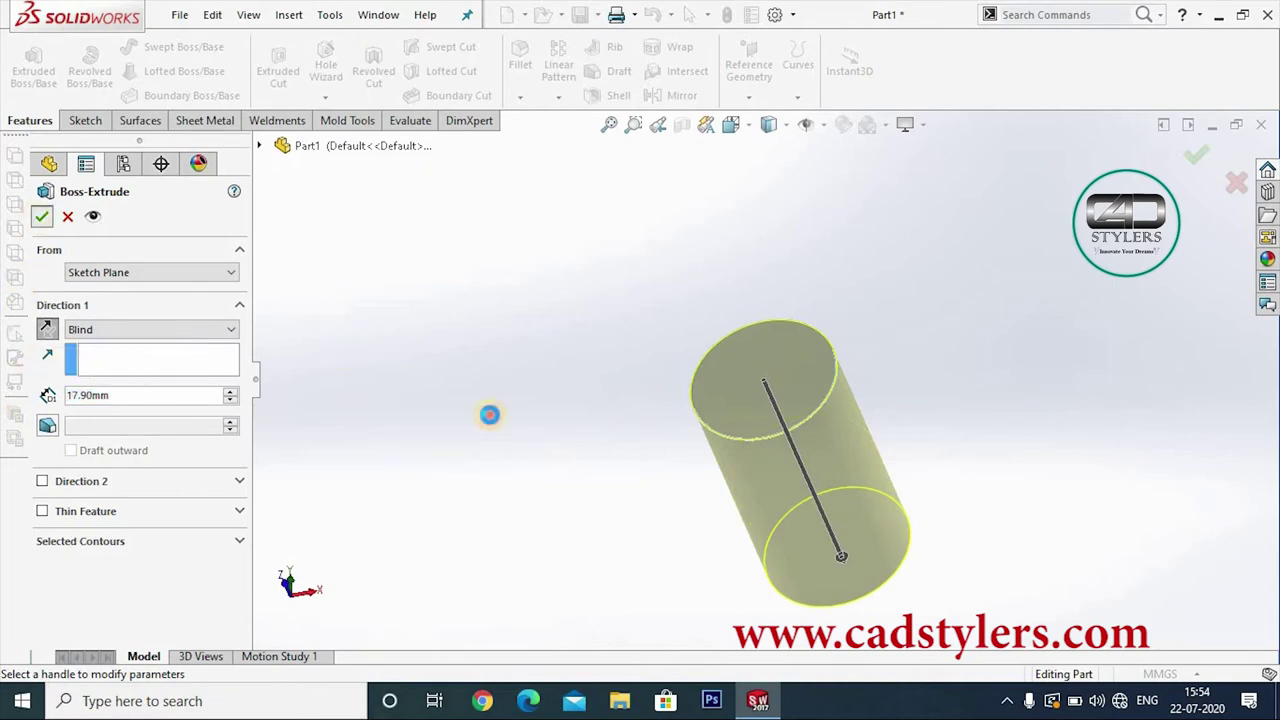
right_click(489, 414)
mouse_move(606, 414)
middle_down()
mouse_move(489, 405)
mouse_move(666, 471)
mouse_move(763, 160)
middle_up()
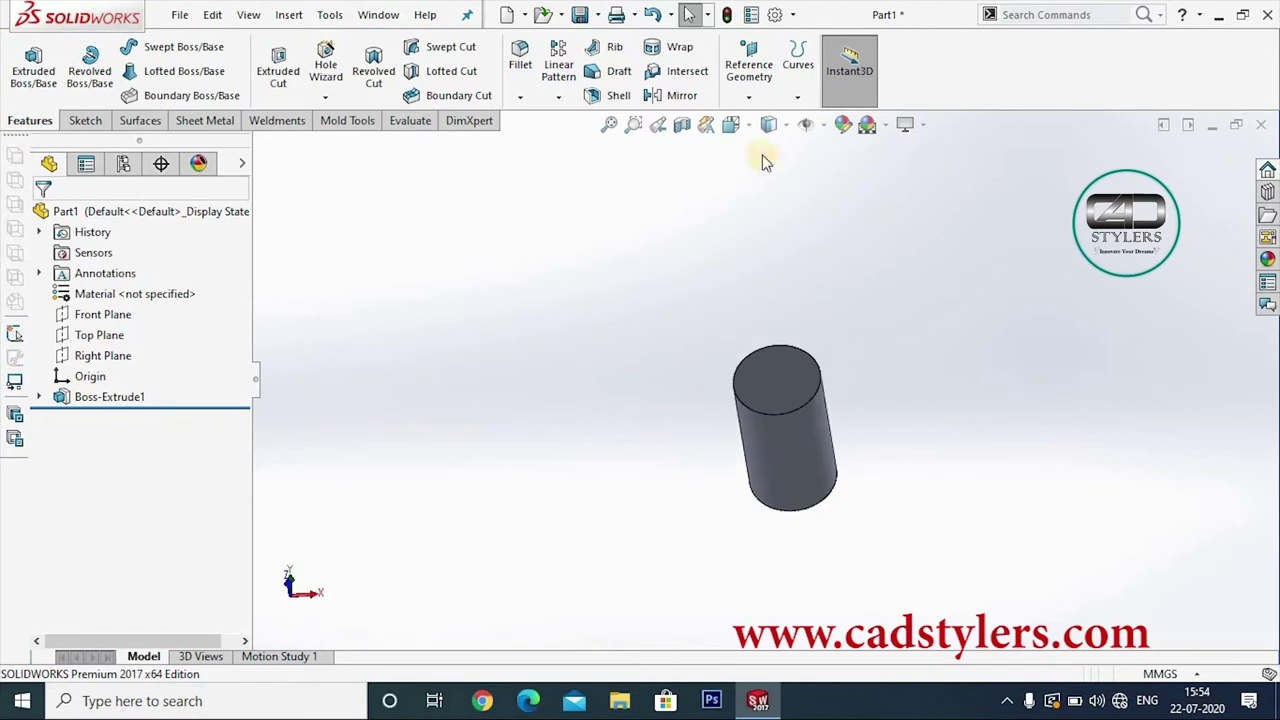
Step: Fillet the cylinder's end edge with a 1 mm radius
mouse_move(806, 438)
middle_down()
mouse_move(857, 523)
mouse_move(819, 436)
middle_up()
click(819, 432)
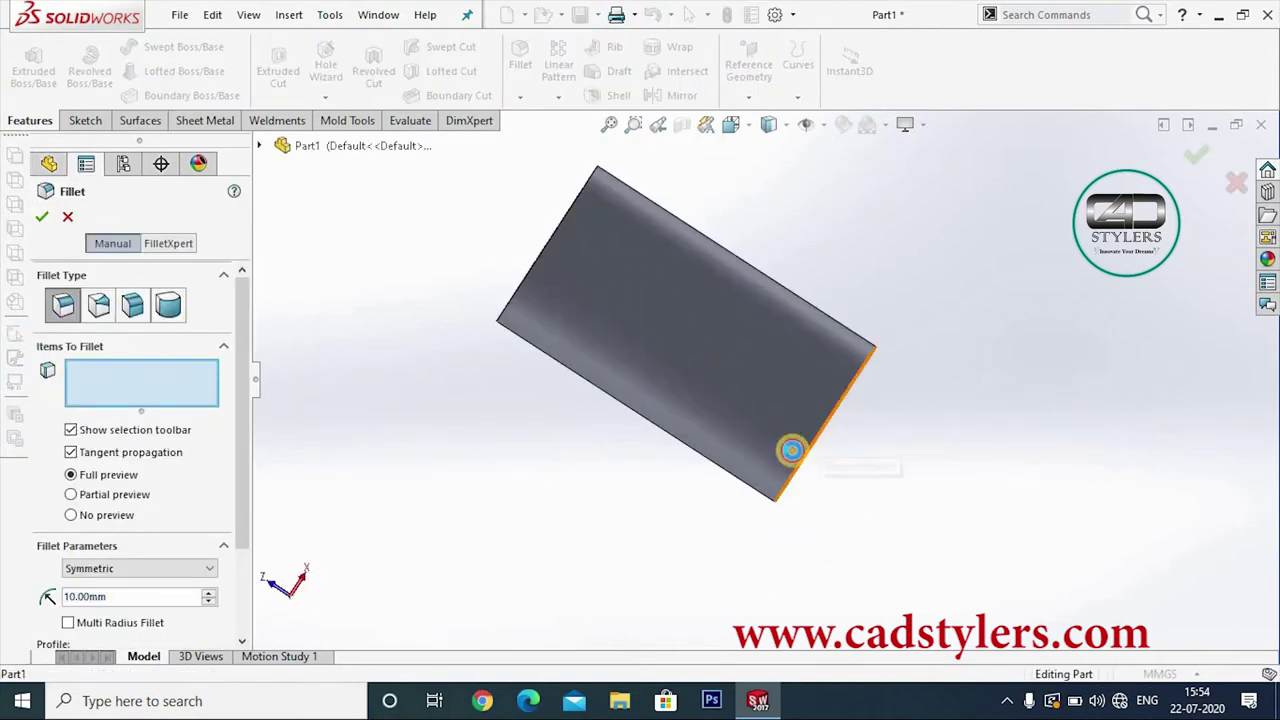
text(1)
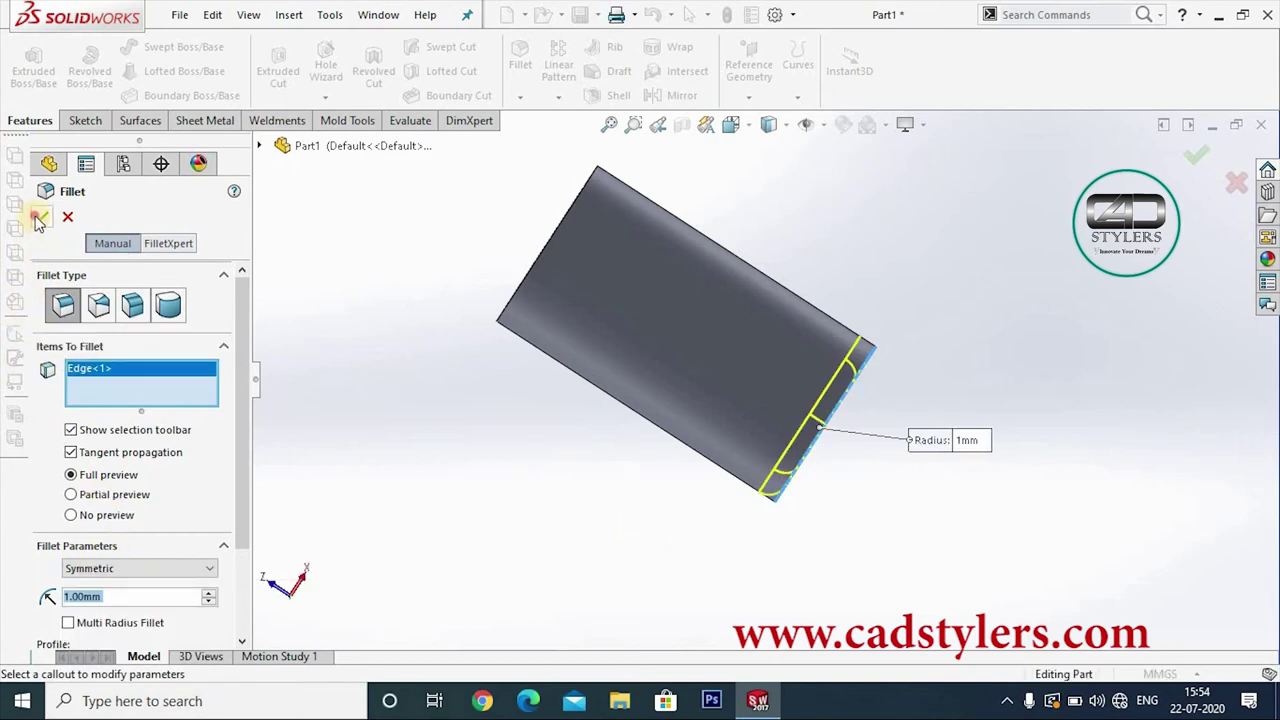
right_click(762, 484)
mouse_move(808, 459)
middle_down()
mouse_move(880, 543)
mouse_move(1000, 420)
mouse_move(1001, 465)
middle_up()
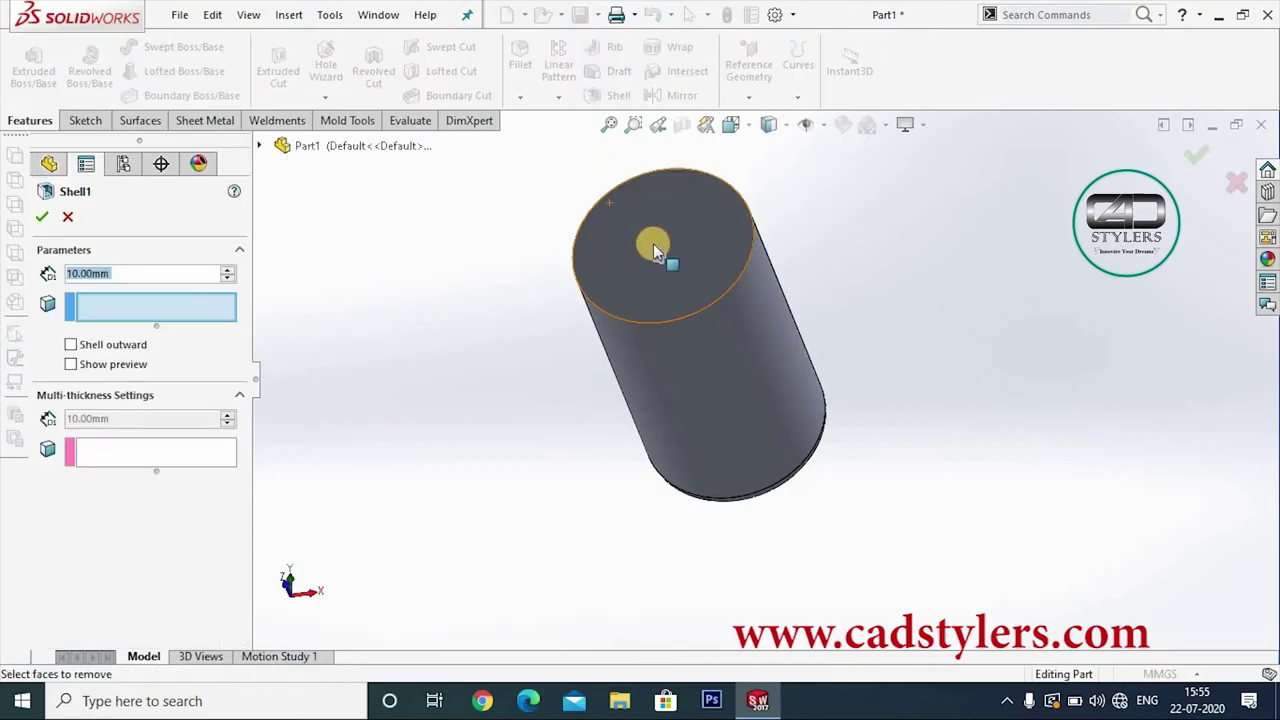
Step: Shell the cylinder with 1.30 mm walls, removing the top face
click(653, 243)
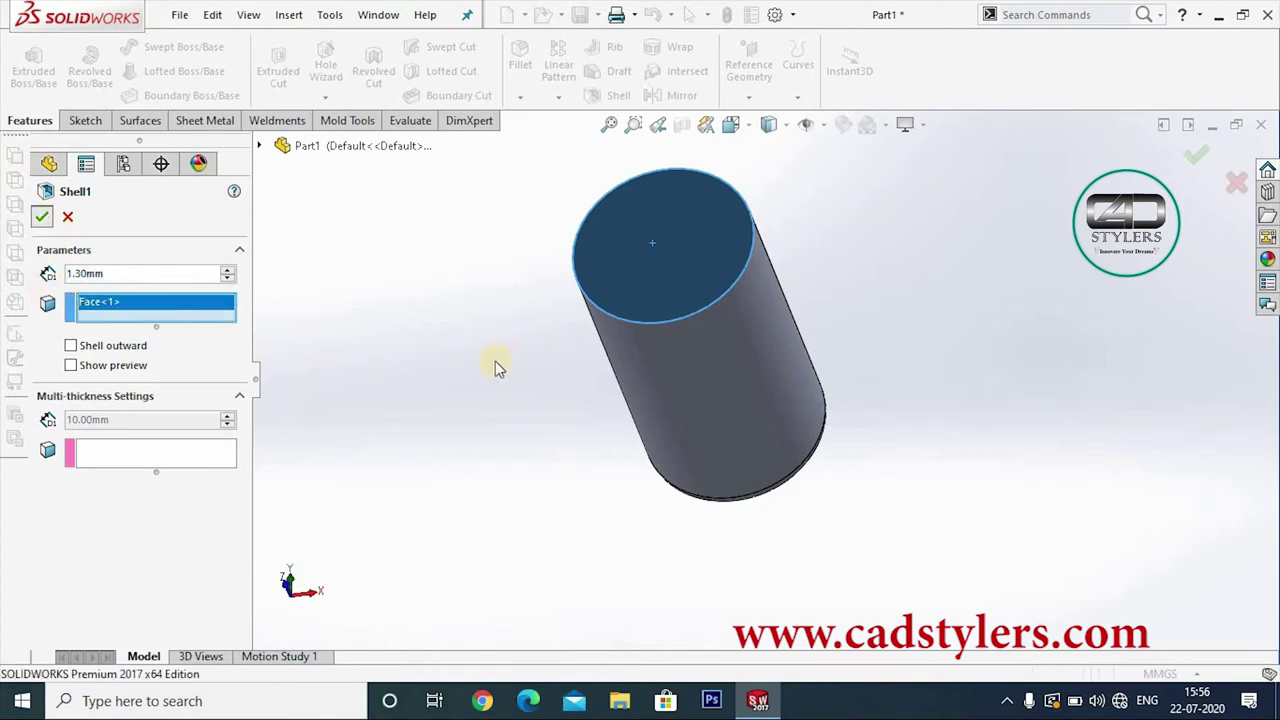
key(Return)
mouse_move(500, 386)
middle_down()
mouse_move(518, 438)
mouse_move(463, 516)
middle_up()
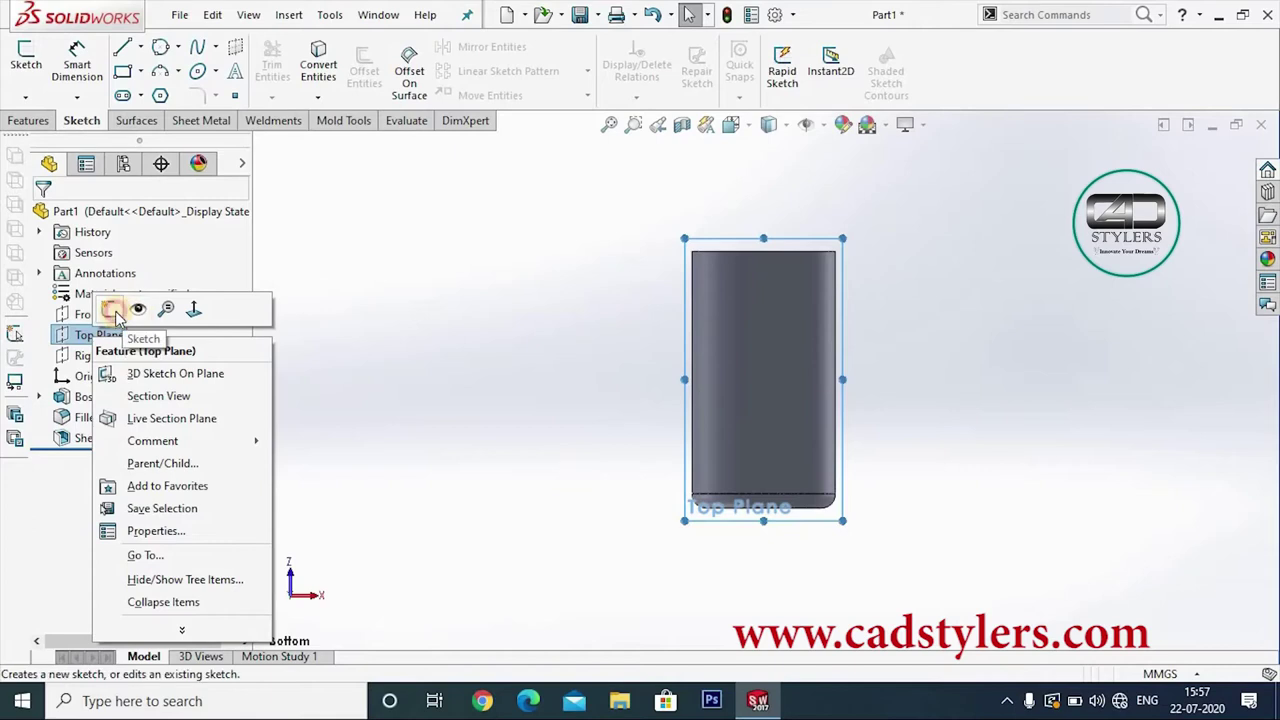
Step: Draw a corner rectangle and a vertical centerline in a new Top Plane sketch
click(112, 310)
click(122, 71)
click(737, 254)
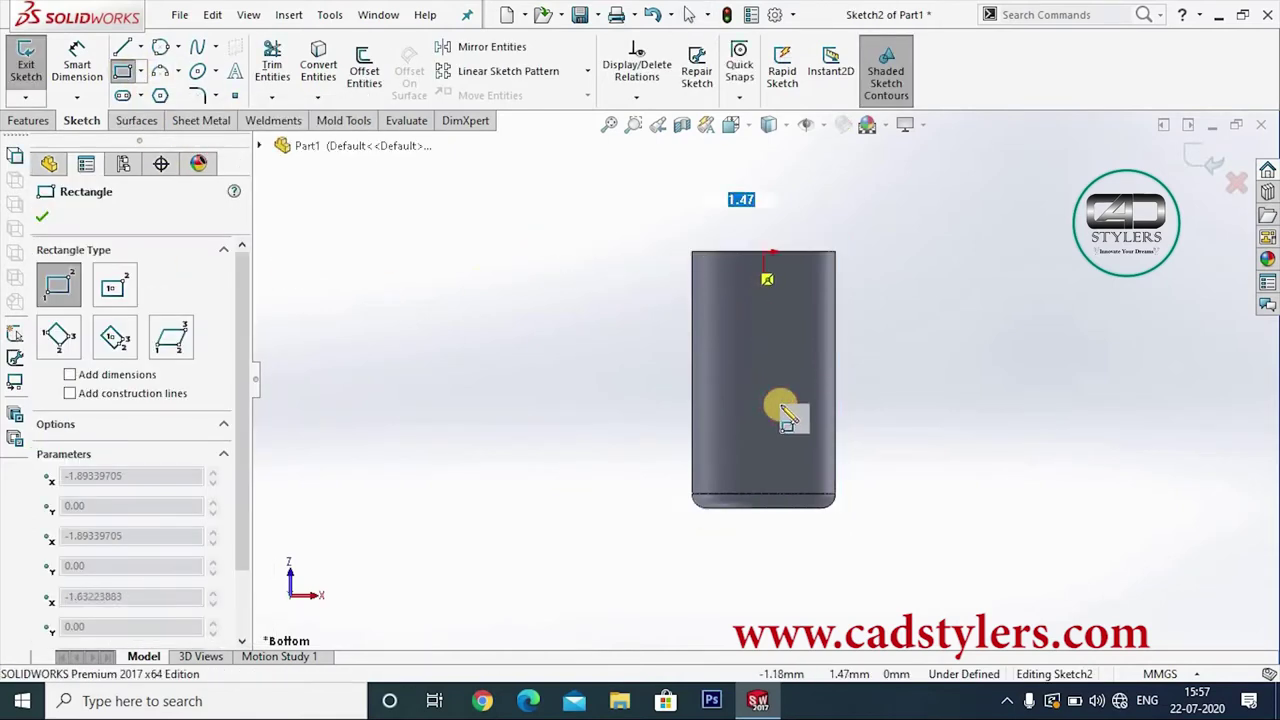
click(787, 463)
right_click(849, 463)
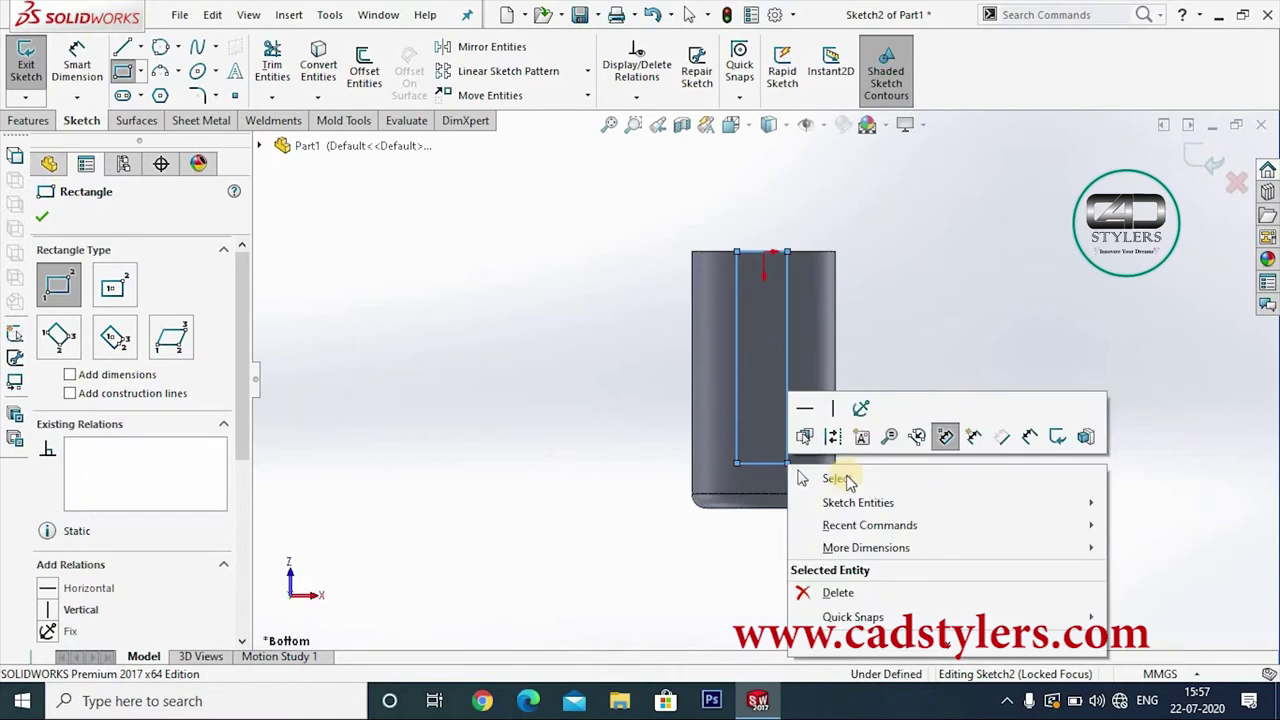
click(820, 478)
click(140, 48)
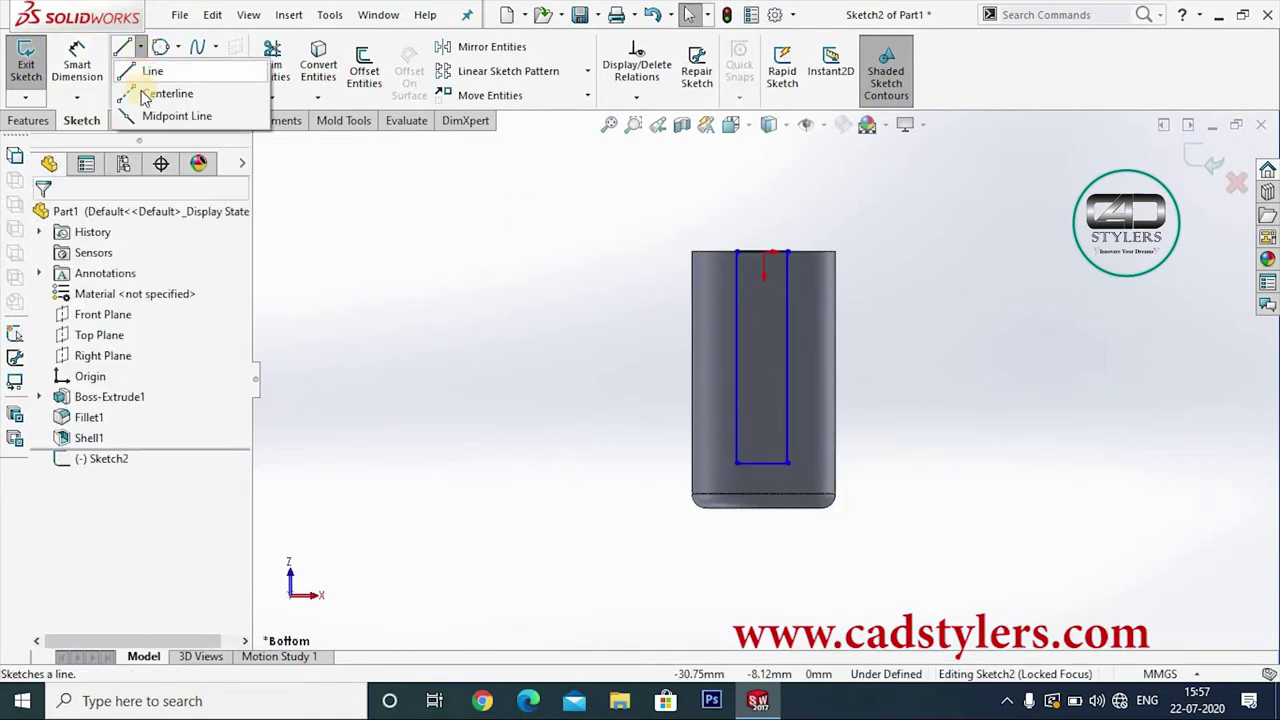
click(160, 93)
click(757, 345)
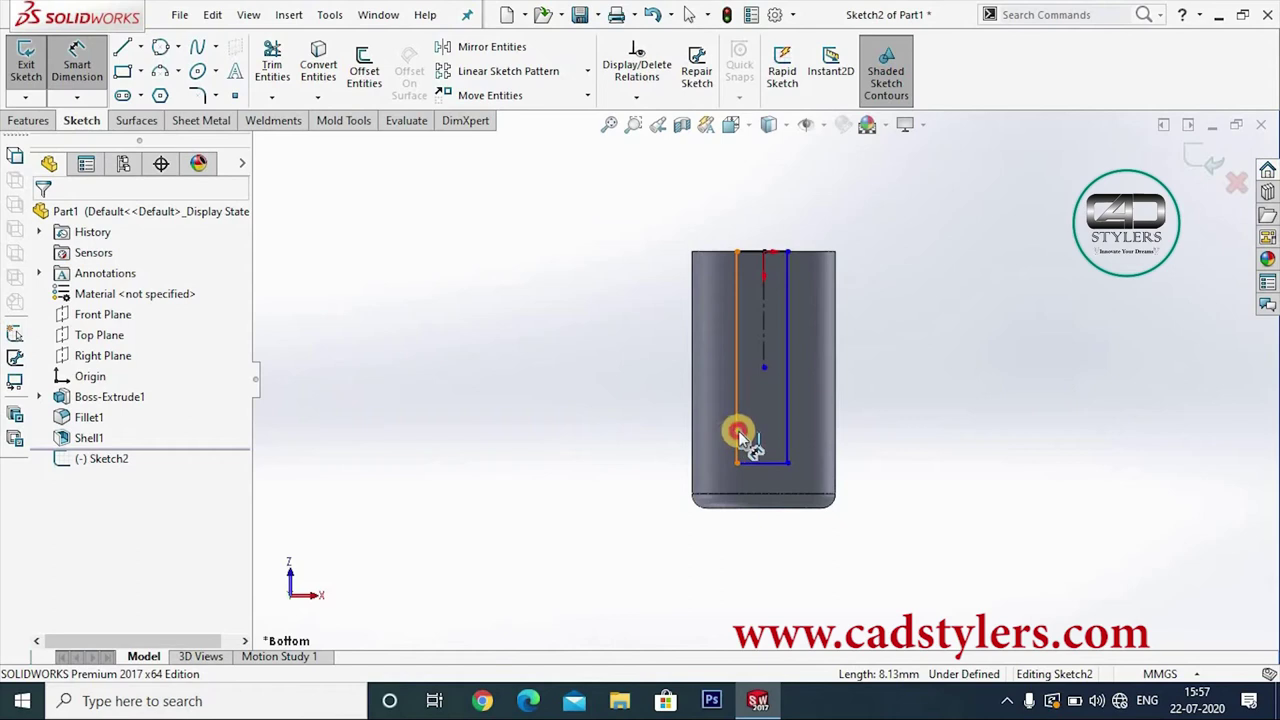
Step: Dimension the rectangle's width to 6.9 mm
click(783, 433)
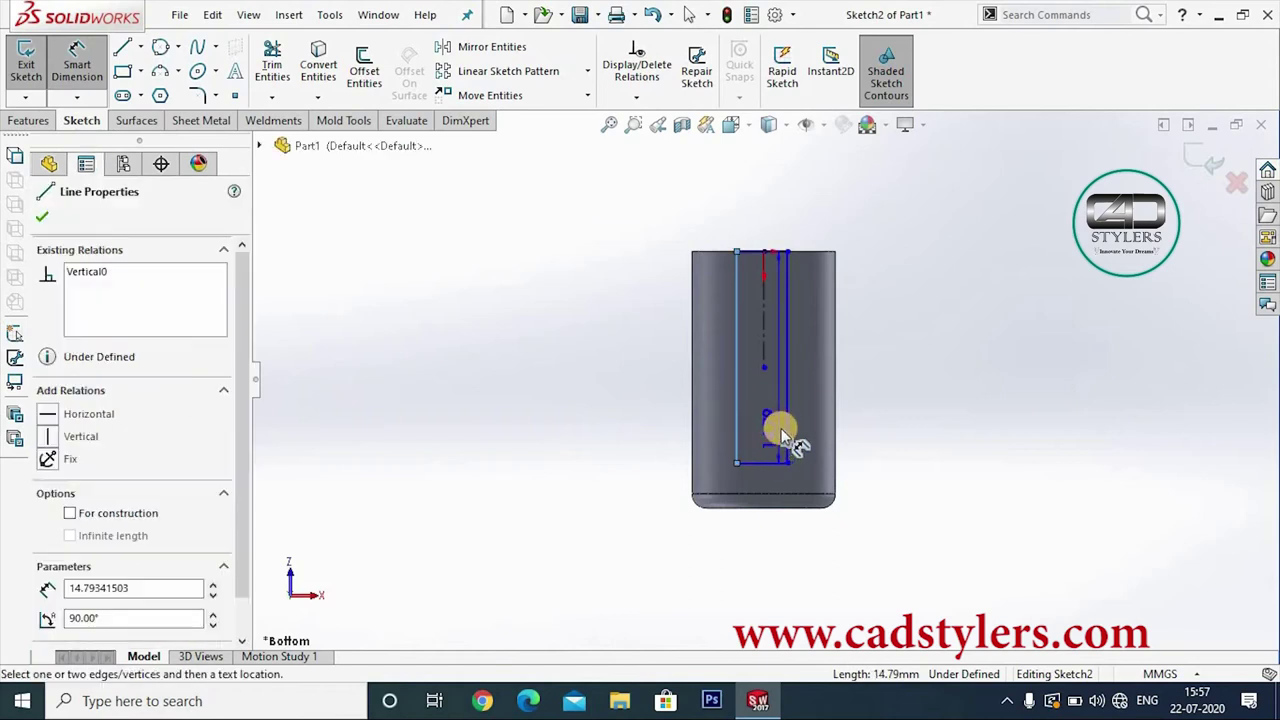
click(763, 508)
text(6.)
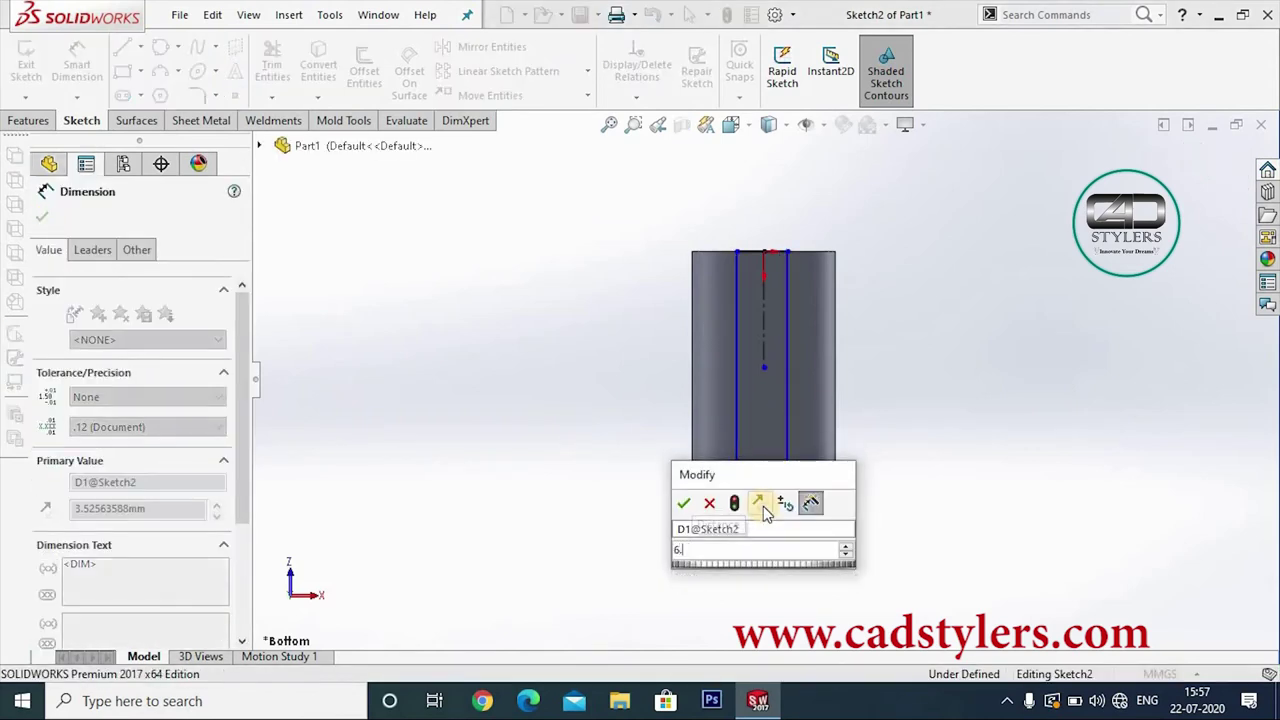
text(9)
key(Return)
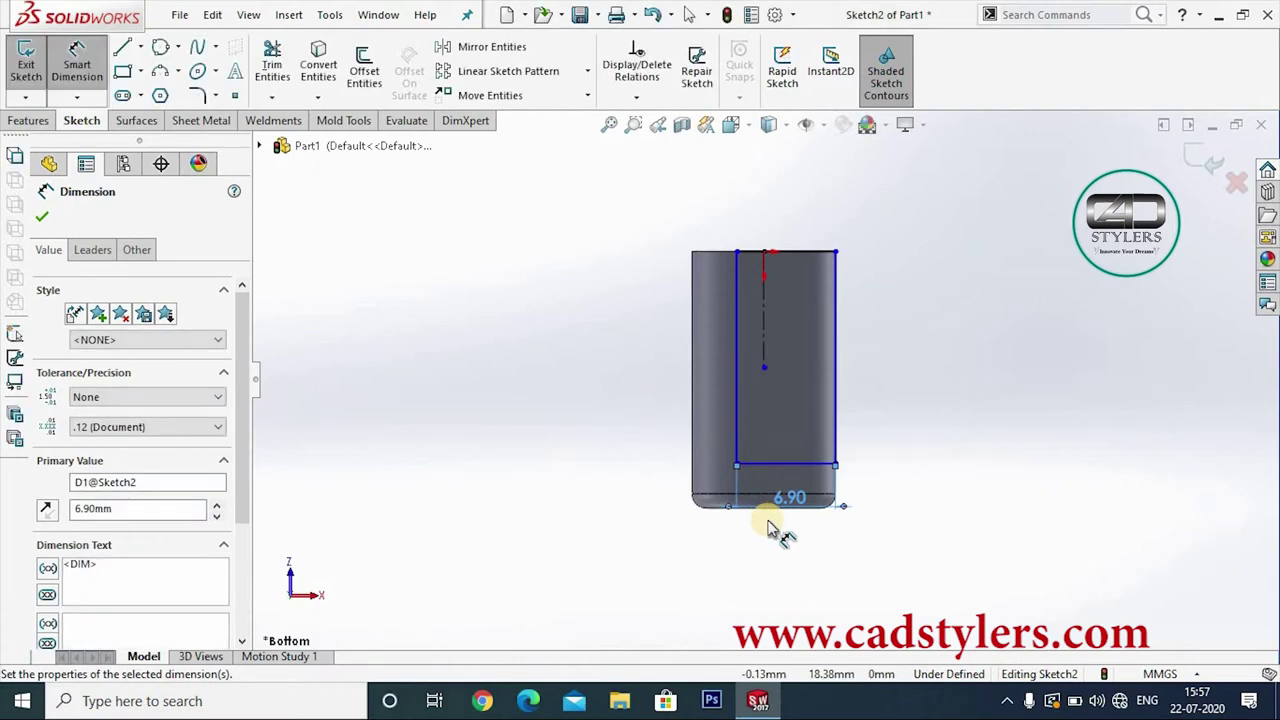
key(Escape)
Step: Make the rectangle's left and right sides symmetric about the centerline
click(739, 442)
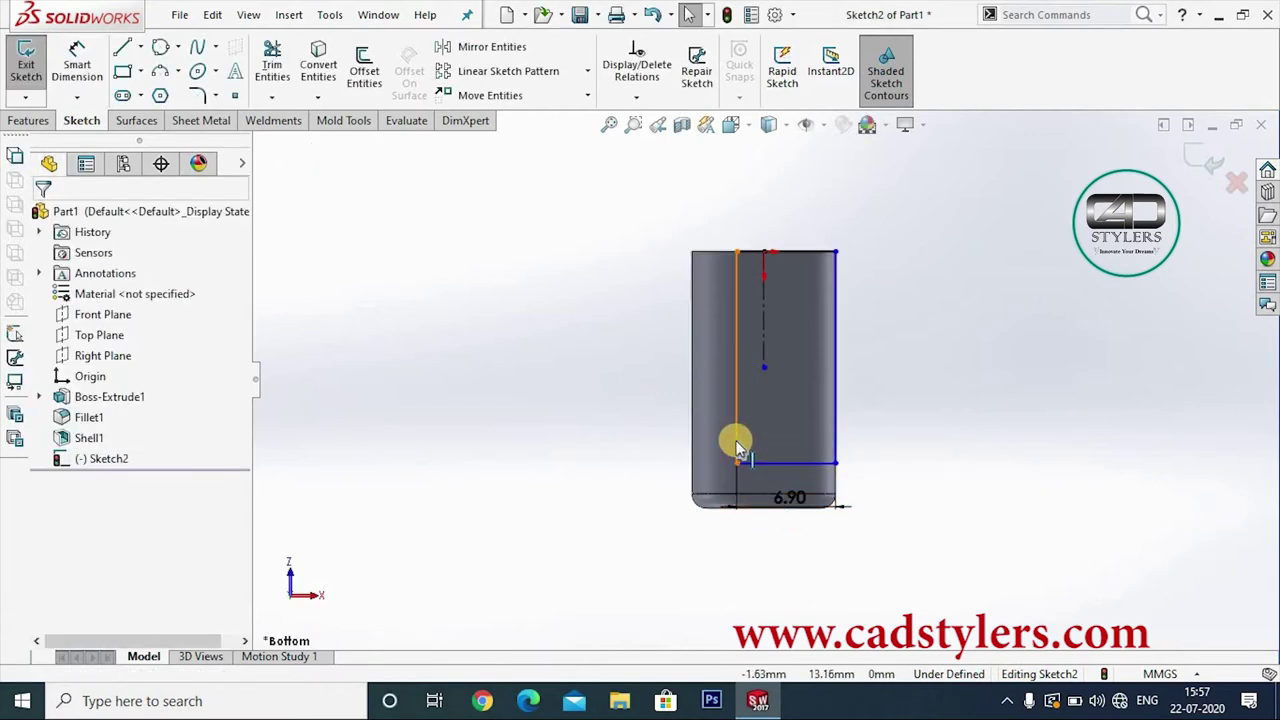
ctrl+click(765, 350)
ctrl+click(762, 352)
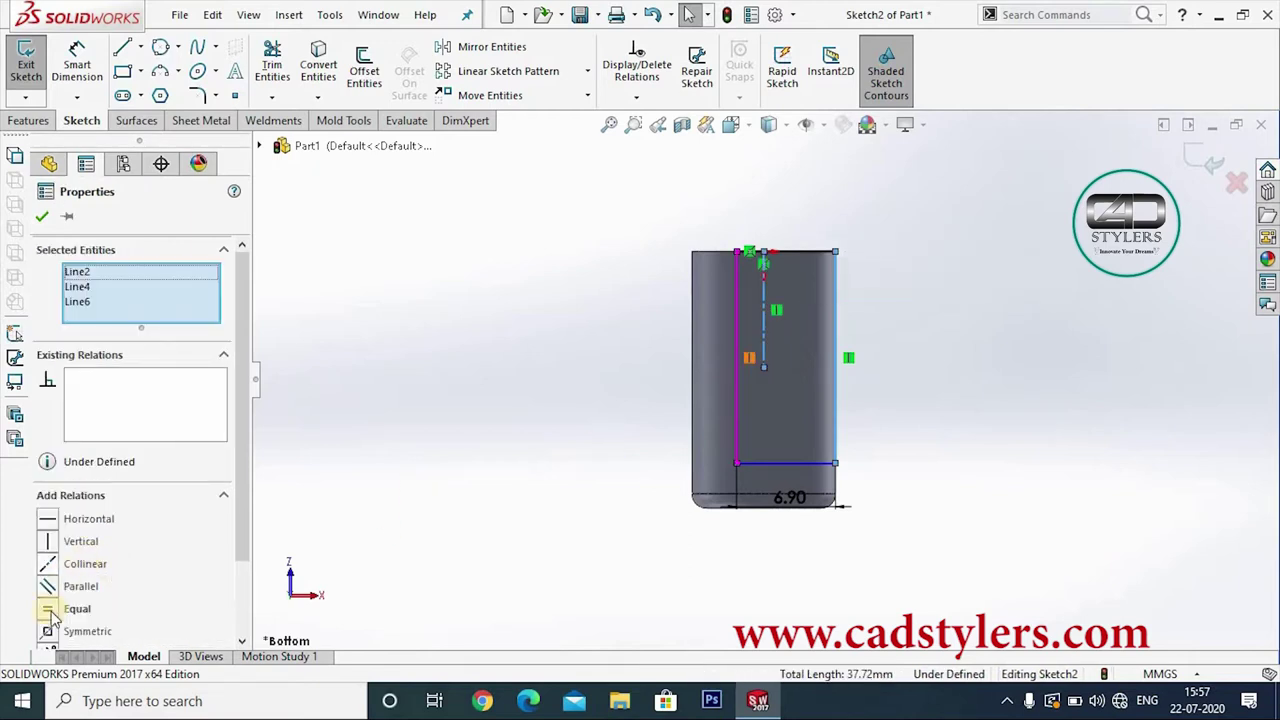
click(41, 216)
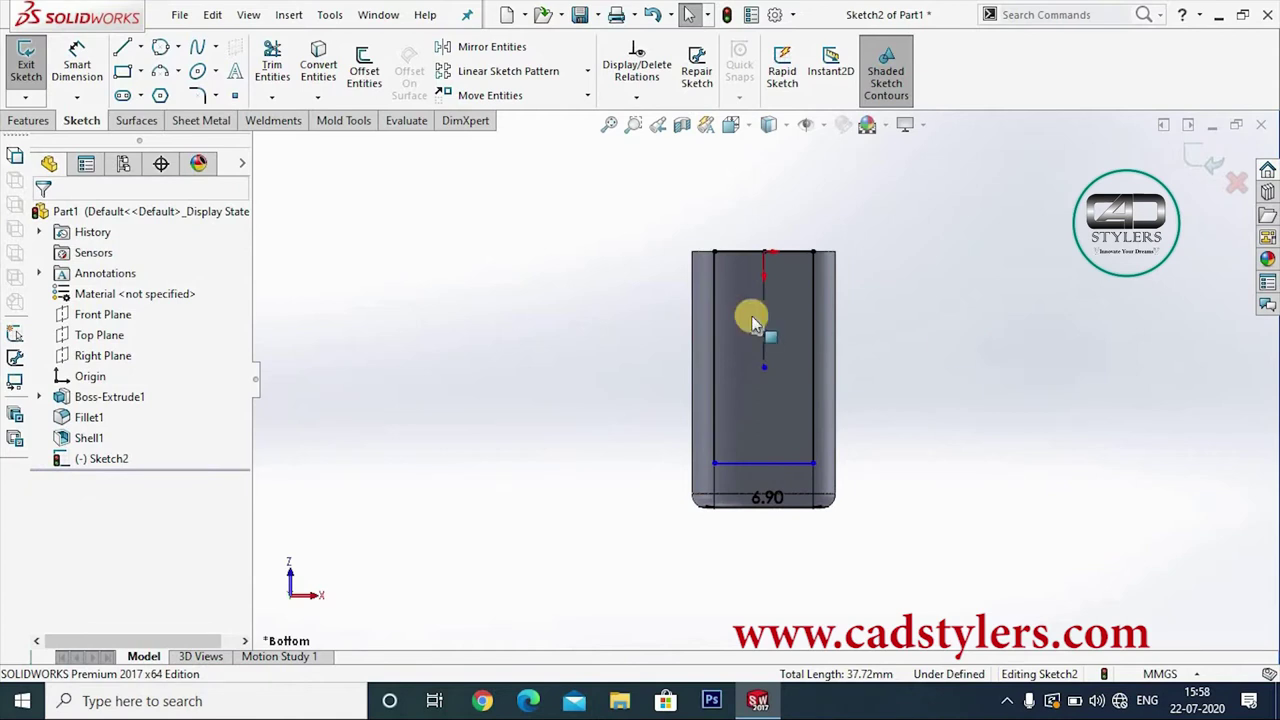
Step: Dimension the rectangle's height to 15.9 mm and exit the sketch
click(78, 62)
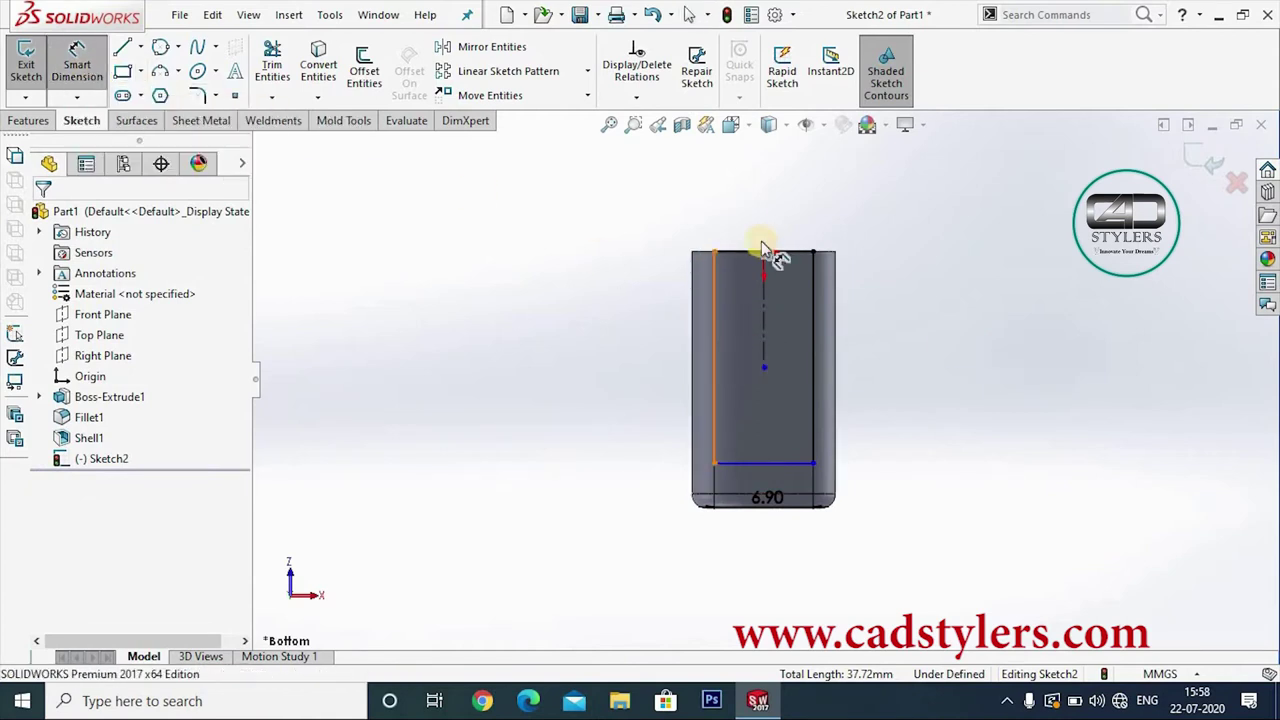
click(777, 253)
click(784, 464)
click(911, 385)
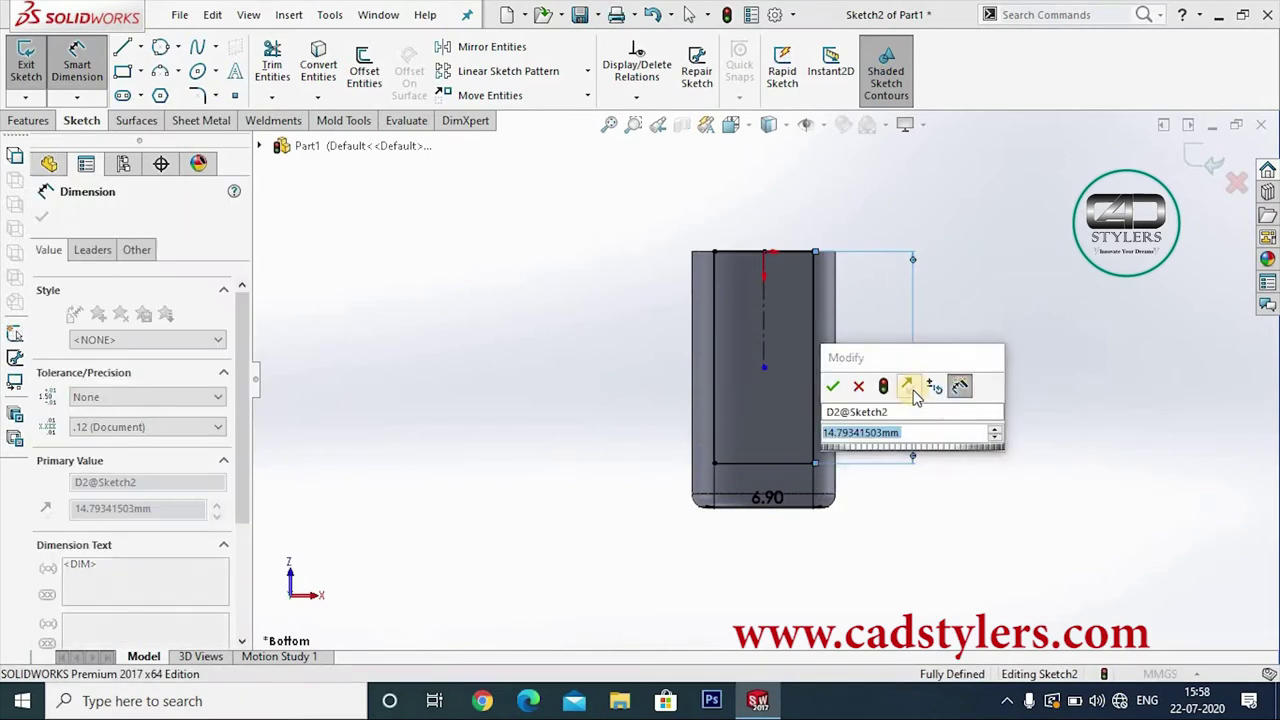
text(15.9)
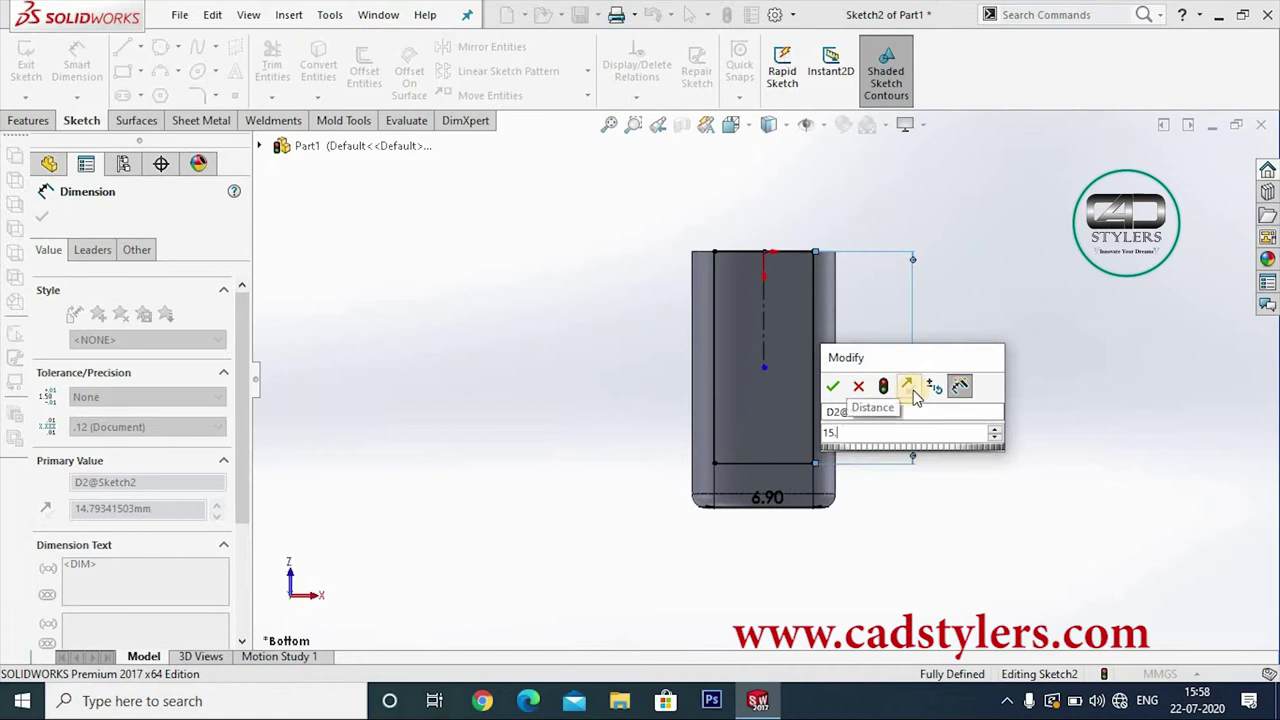
key(Return)
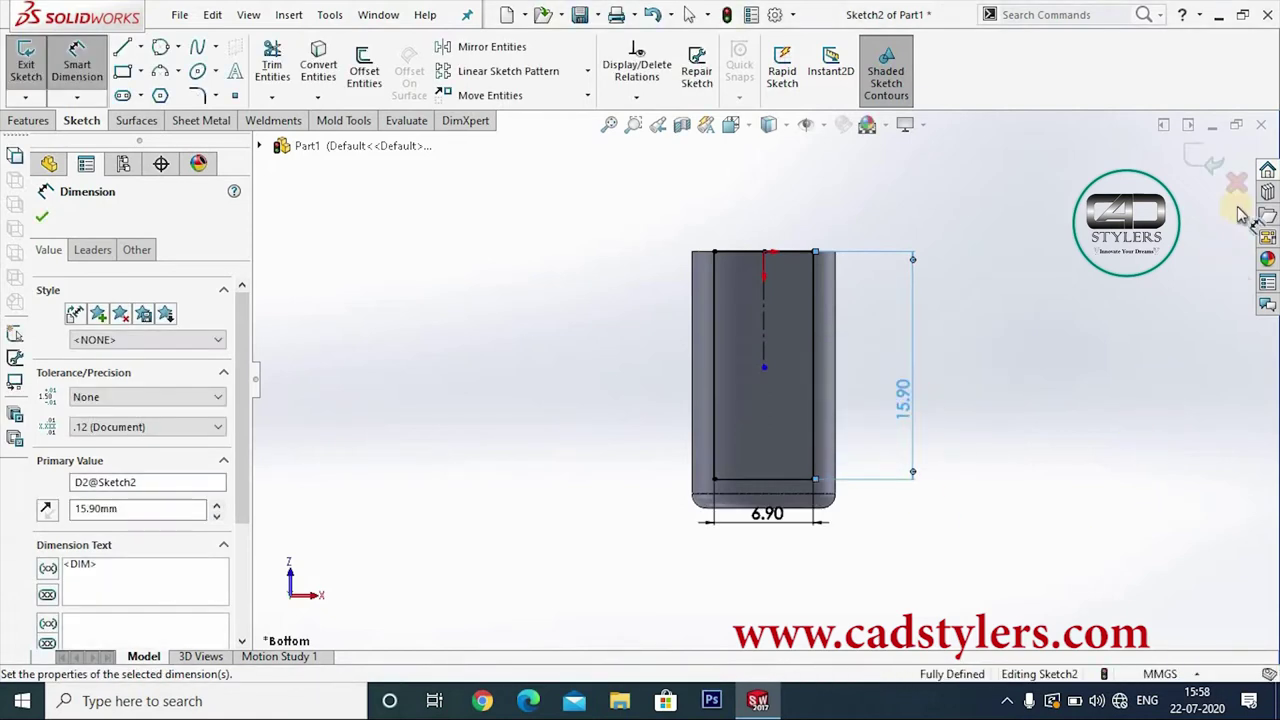
click(1212, 160)
middle_drag(1137, 314, 980, 600)
mouse_move(877, 480)
middle_down()
mouse_move(826, 428)
mouse_move(814, 449)
mouse_move(760, 414)
mouse_move(594, 428)
middle_up()
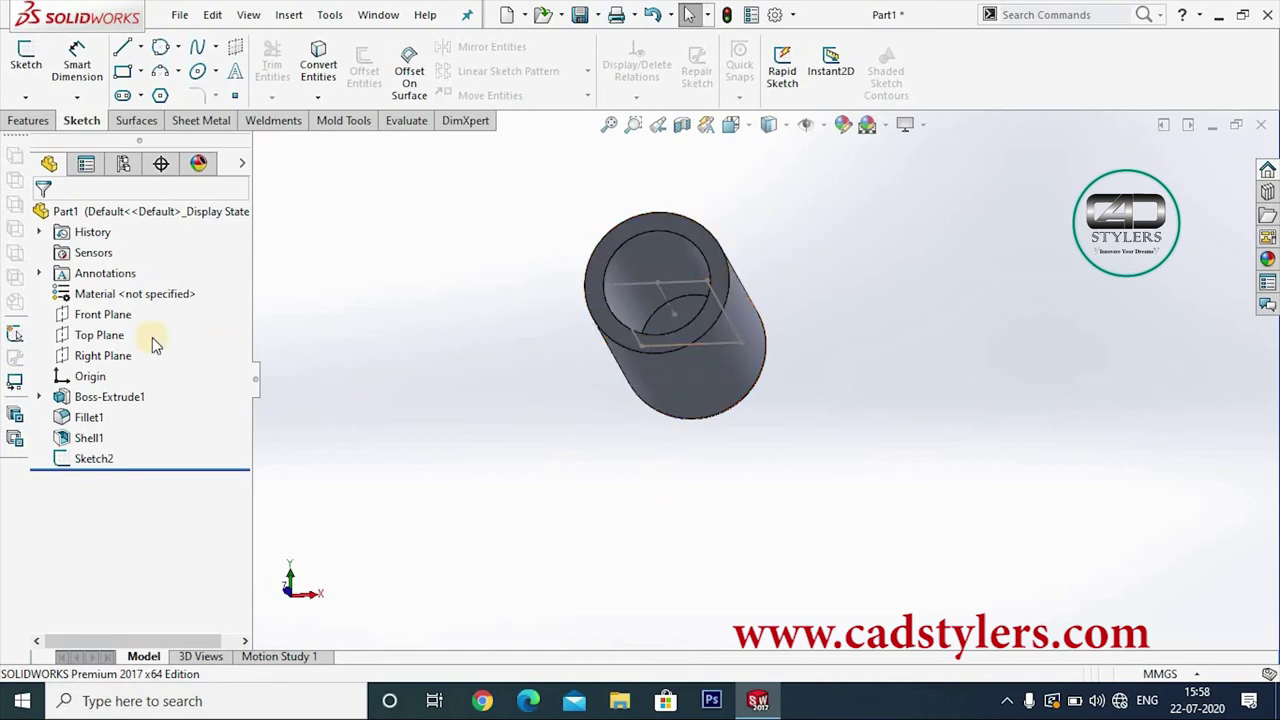
Step: Extrude Sketch2 with its start offset 9.70 mm from the sketch plane
click(94, 458)
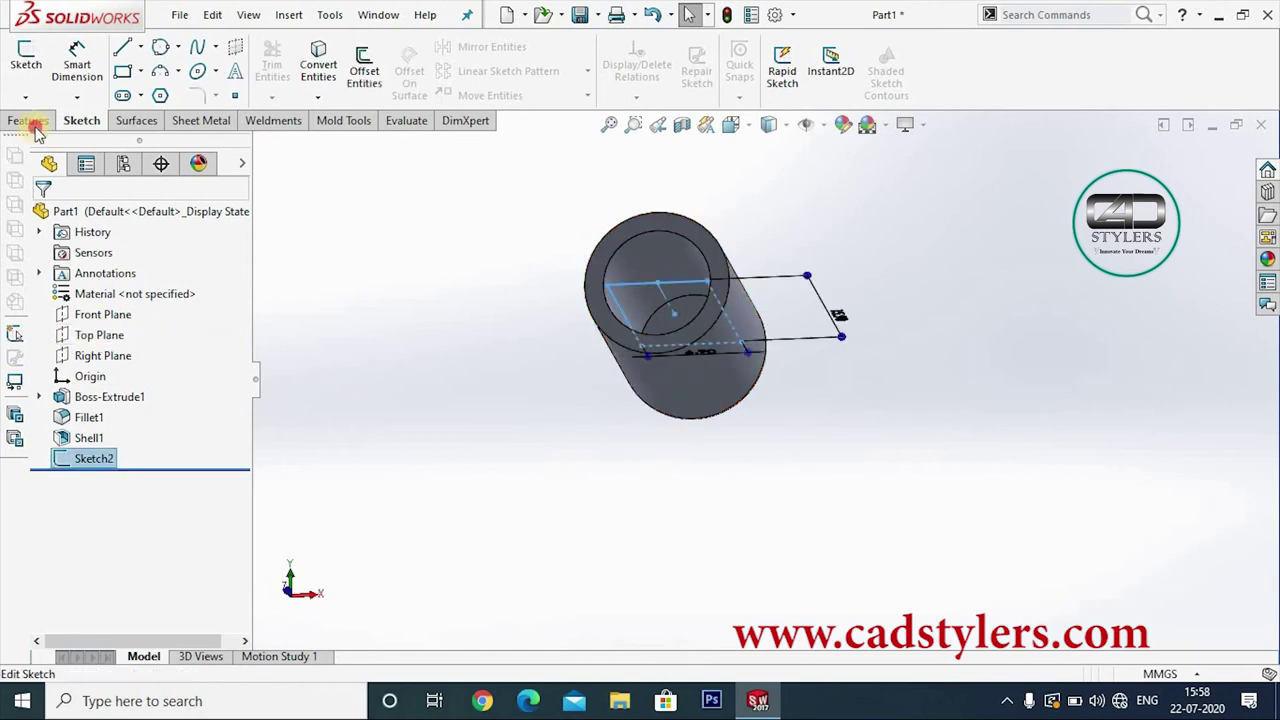
click(28, 120)
click(33, 65)
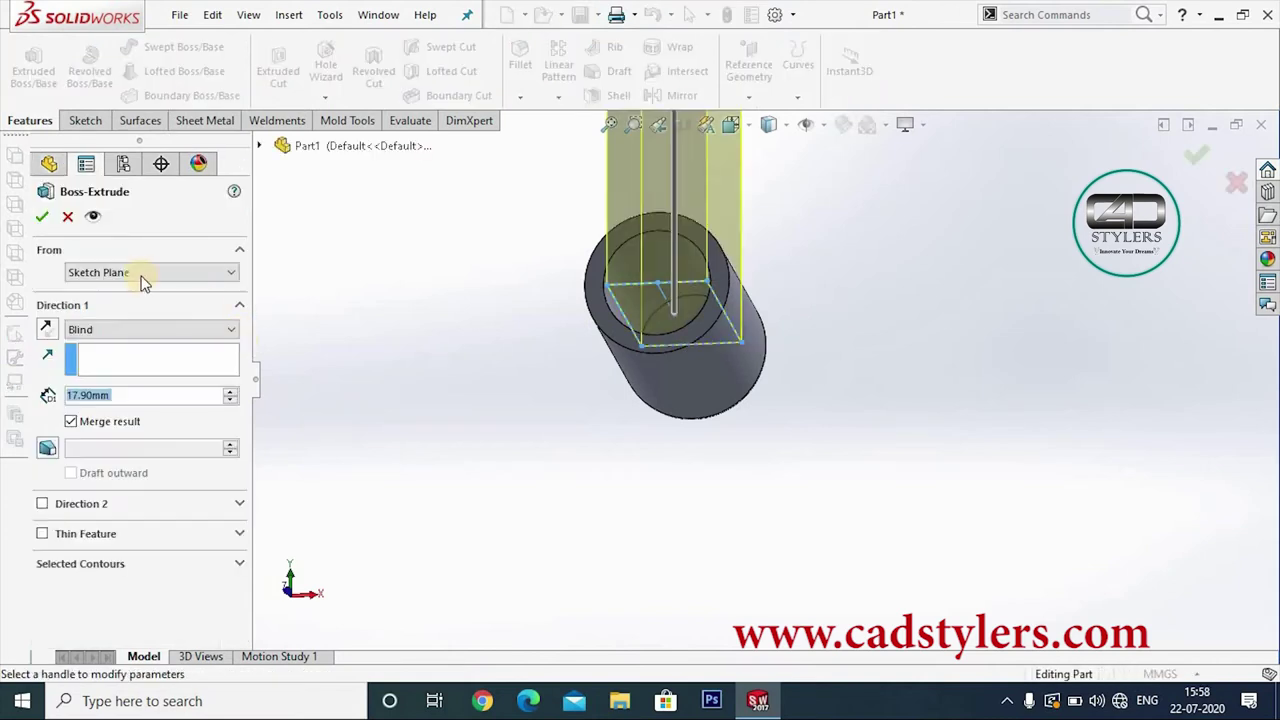
click(150, 272)
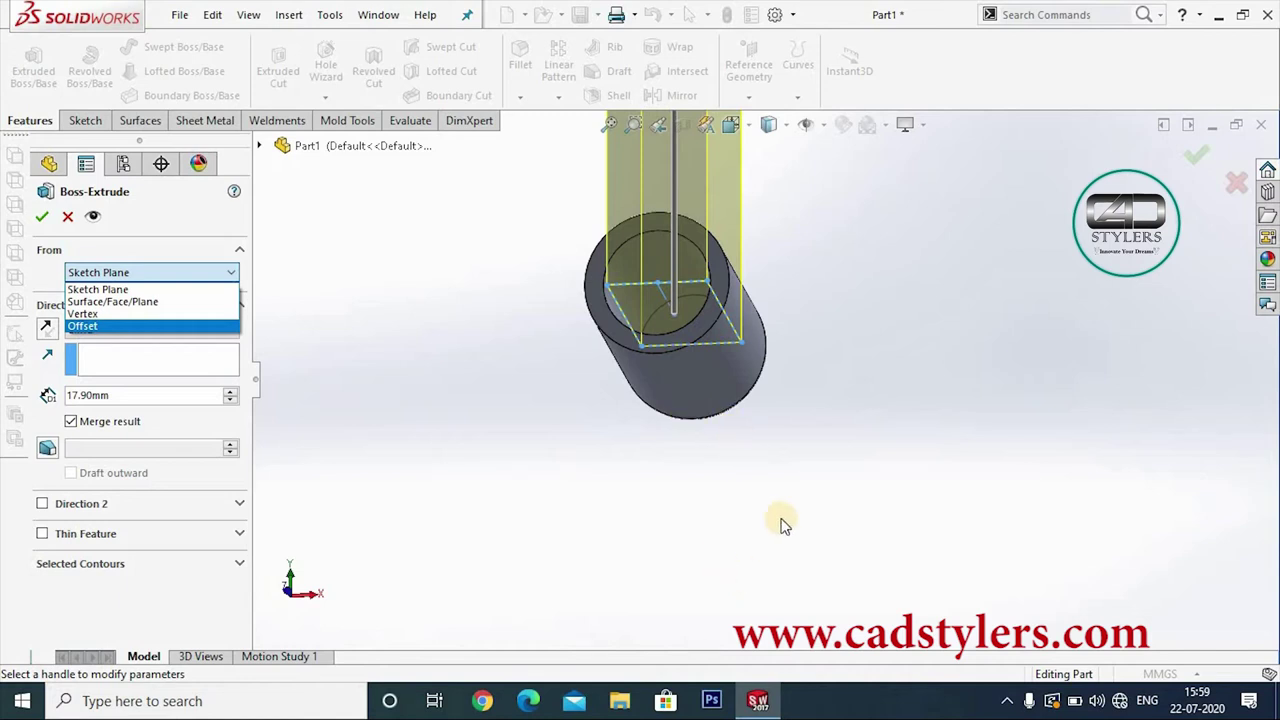
click(84, 327)
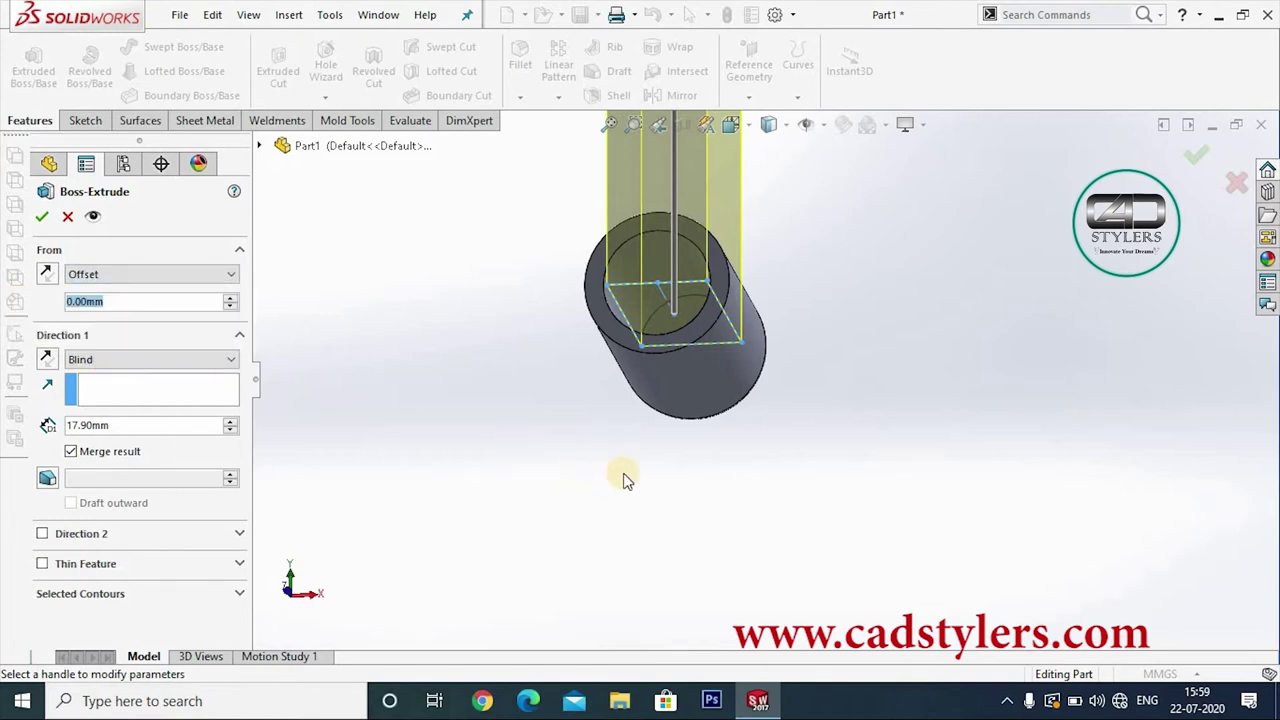
key(ctrl+1)
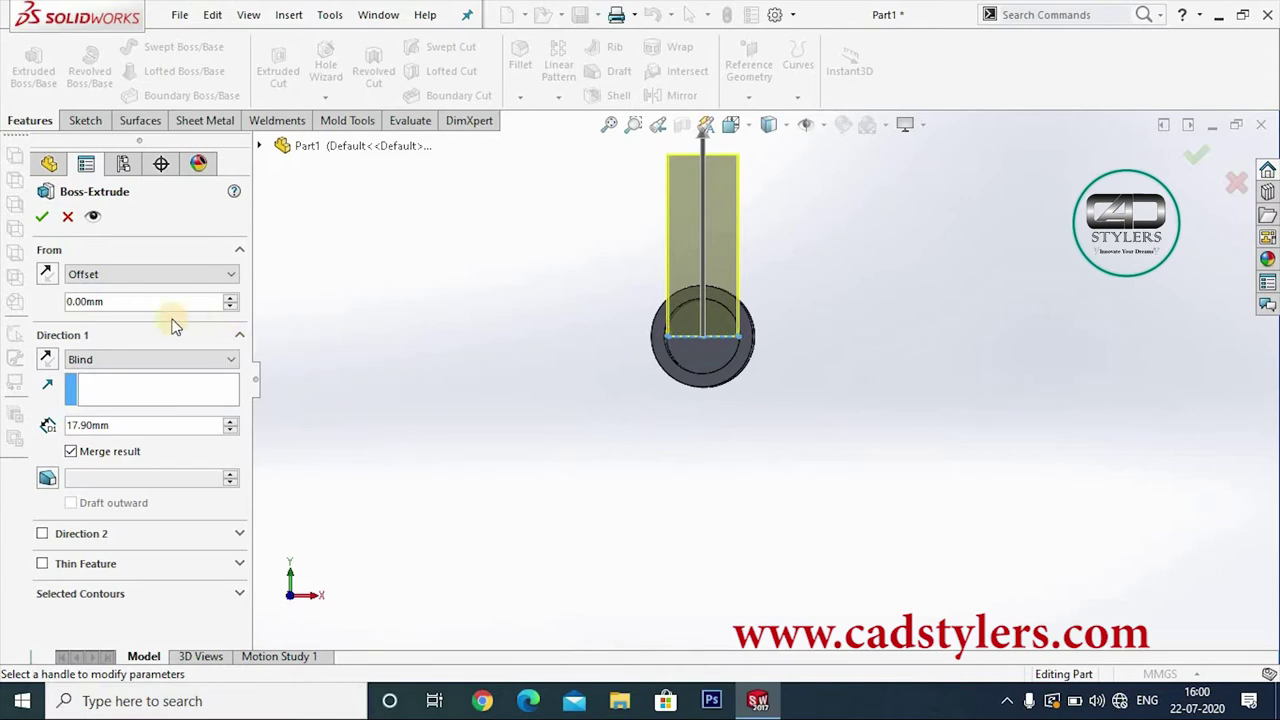
click(80, 300)
text(9.7)
key(Return)
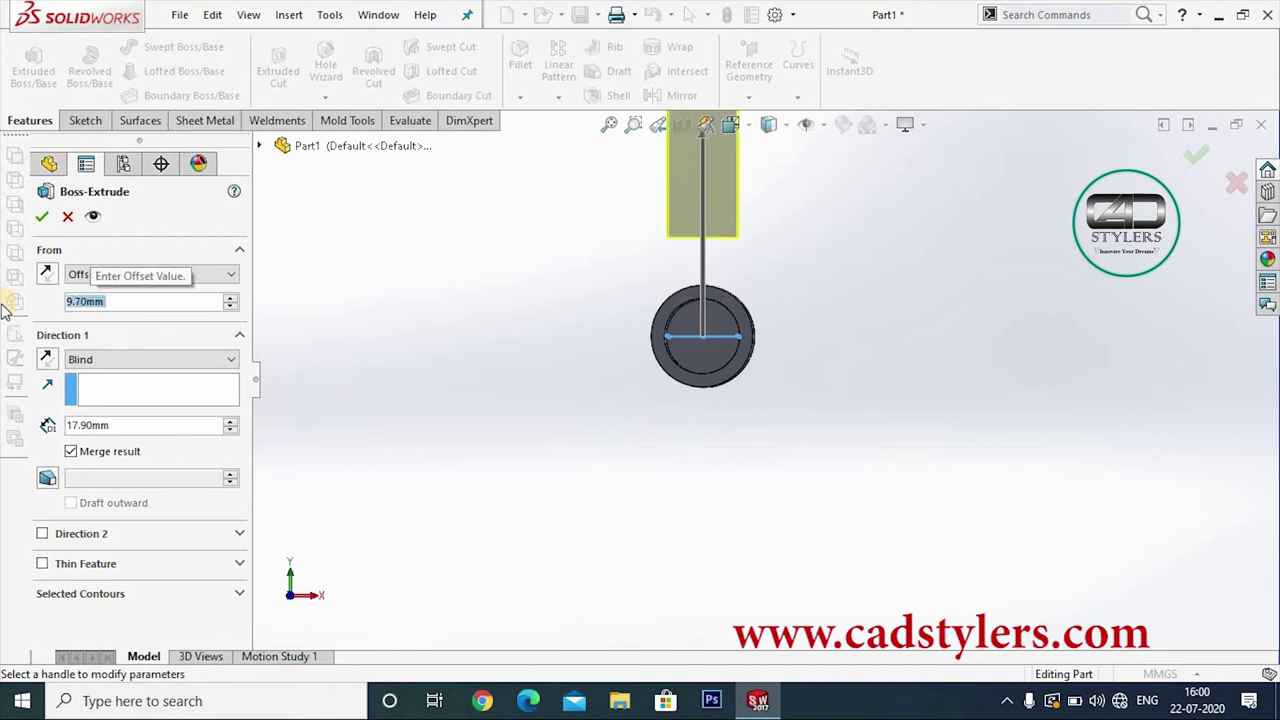
Step: End the extrusion Up To Surface at the cylinder face and accept it
click(117, 359)
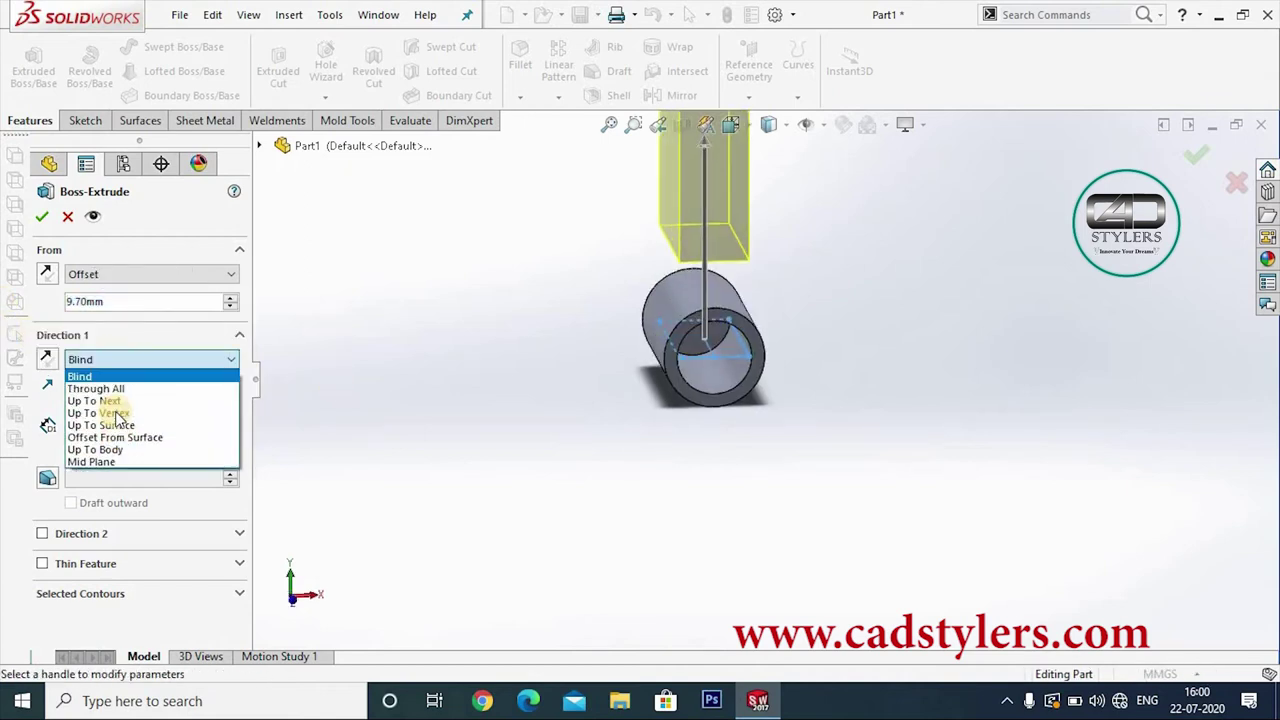
click(113, 427)
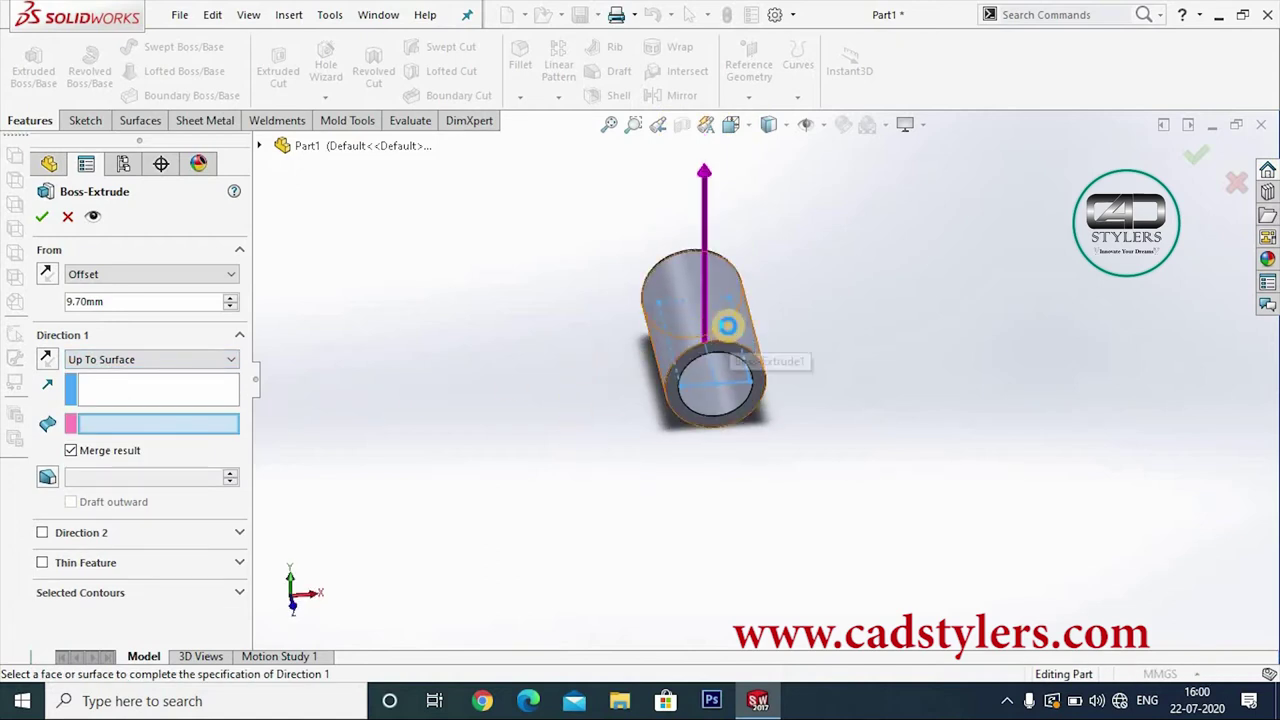
click(728, 324)
mouse_move(818, 400)
middle_down()
mouse_move(811, 340)
mouse_move(771, 408)
mouse_move(820, 408)
mouse_move(820, 440)
middle_up()
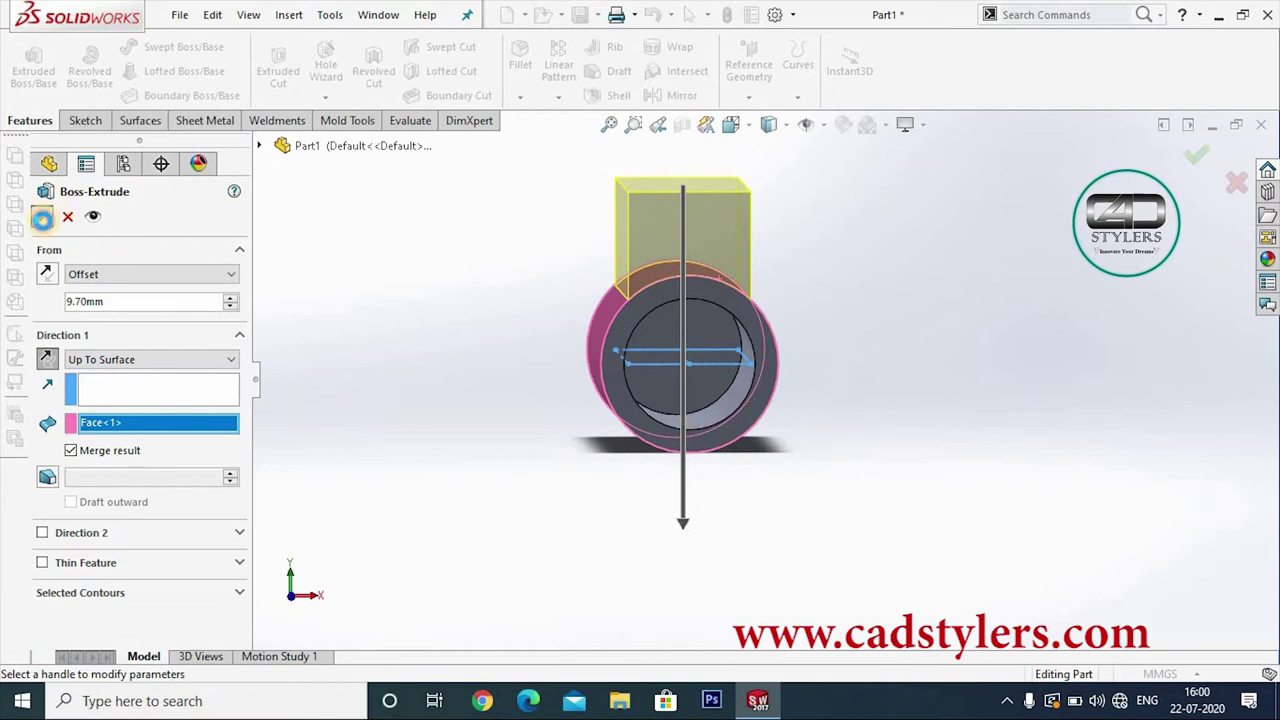
click(42, 219)
middle_drag(377, 394, 382, 326)
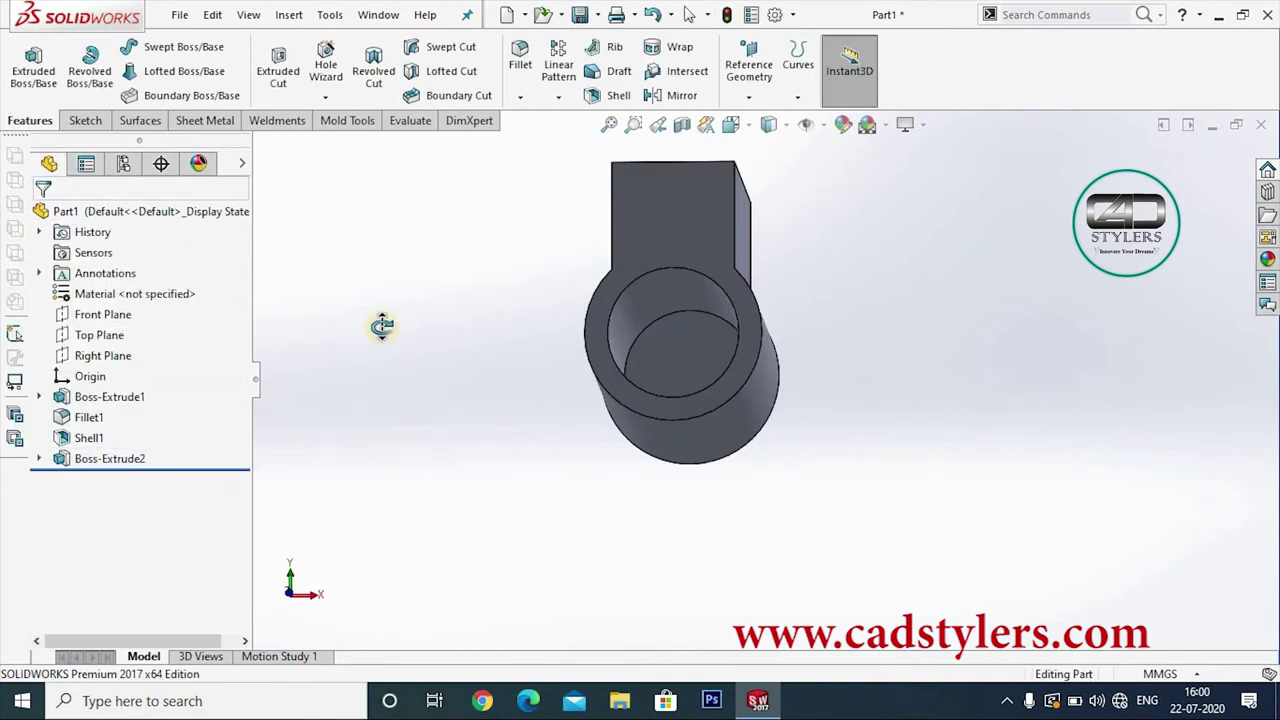
Step: Shell the rectangular block, removing its end face to leave it open
click(610, 95)
click(674, 220)
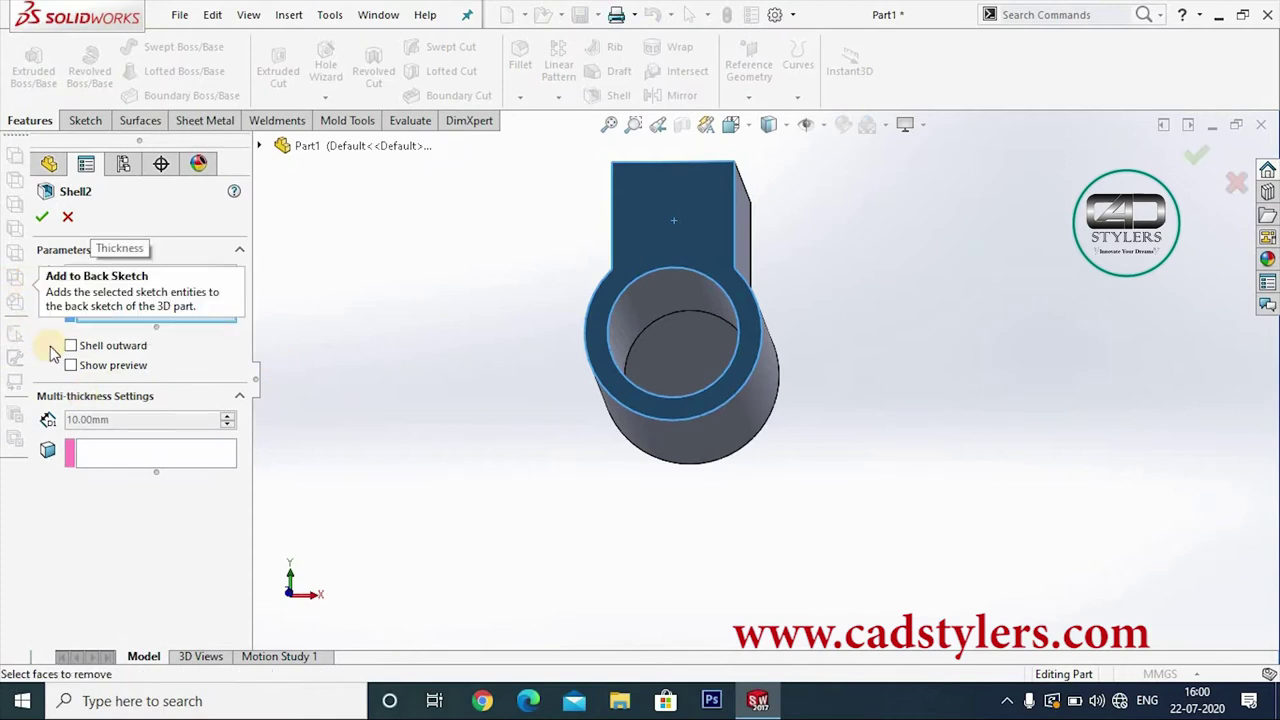
key(Return)
mouse_move(393, 337)
middle_down()
mouse_move(533, 352)
mouse_move(449, 443)
mouse_move(920, 354)
mouse_move(730, 315)
middle_up()
Step: Fillet the block's top front edge with a 1.00 mm radius
click(520, 60)
click(741, 320)
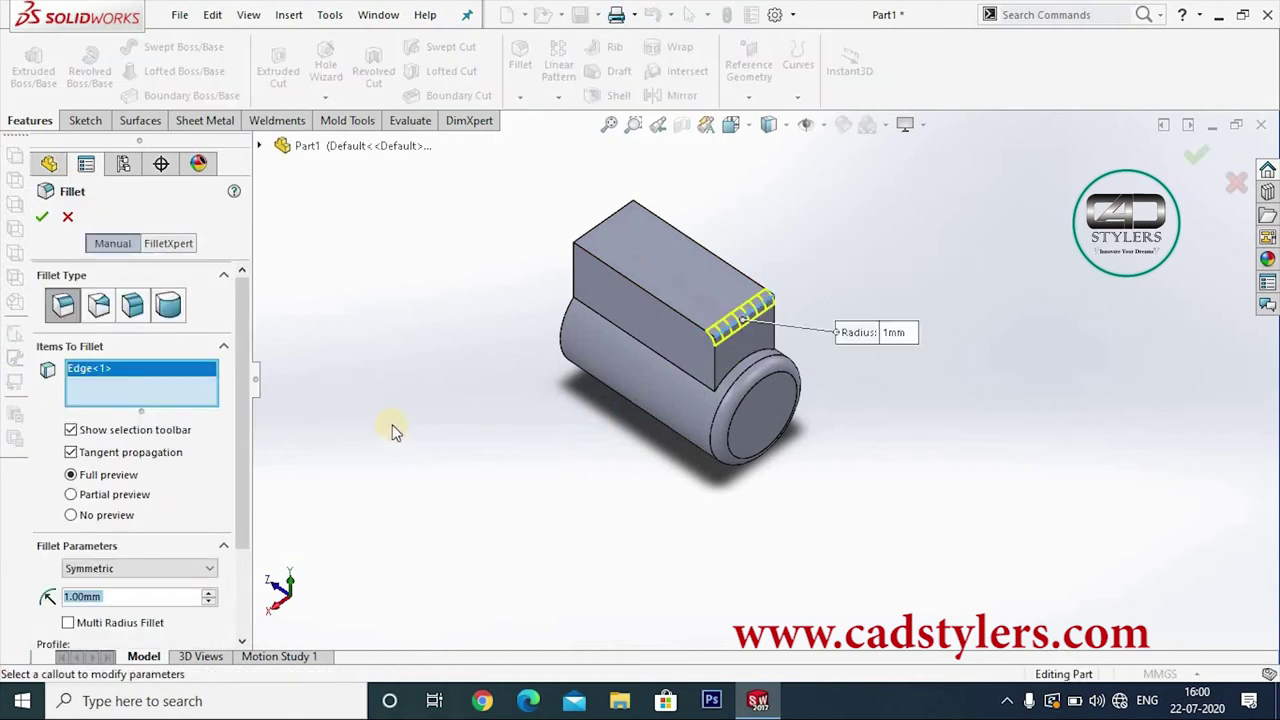
click(45, 225)
mouse_move(654, 354)
middle_down()
mouse_move(814, 323)
mouse_move(835, 261)
mouse_move(823, 429)
mouse_move(829, 320)
mouse_move(950, 443)
mouse_move(851, 423)
mouse_move(807, 430)
middle_up()
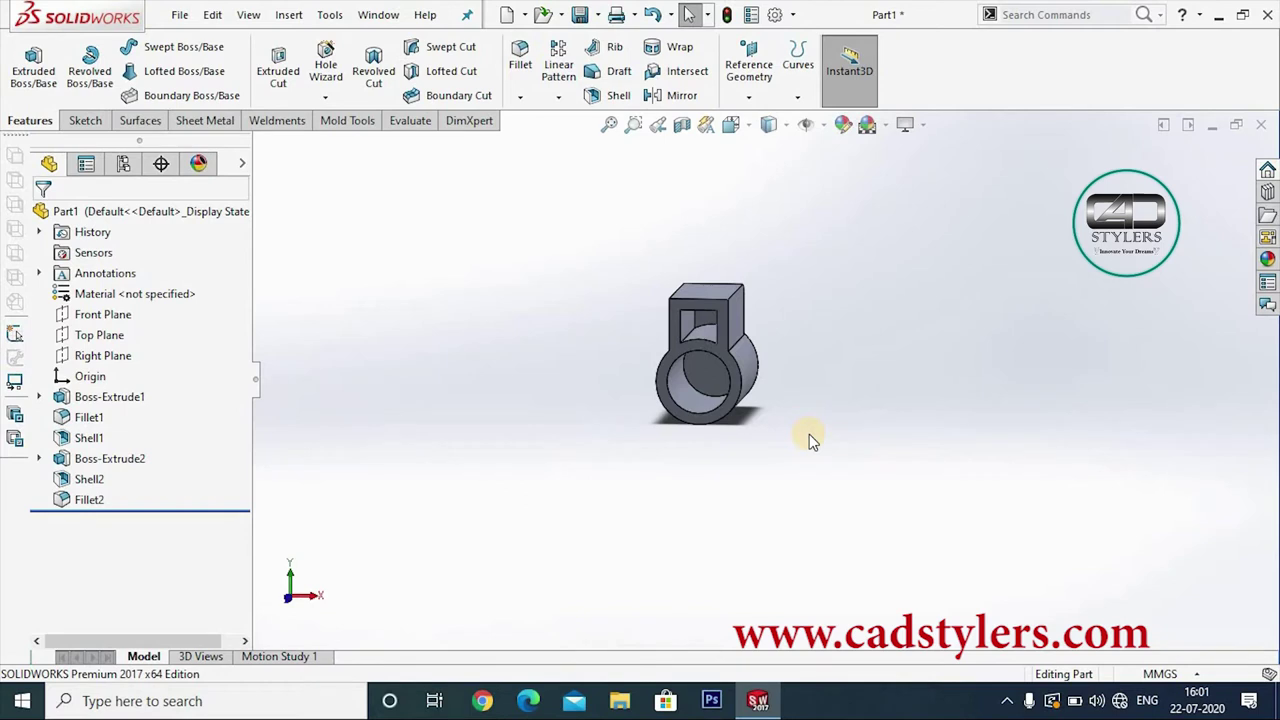
click(681, 263)
mouse_move(949, 346)
middle_down()
mouse_move(883, 357)
mouse_move(875, 307)
mouse_move(860, 300)
middle_up()
Step: Start a new sketch on the block's top face, viewed normal to it
click(651, 286)
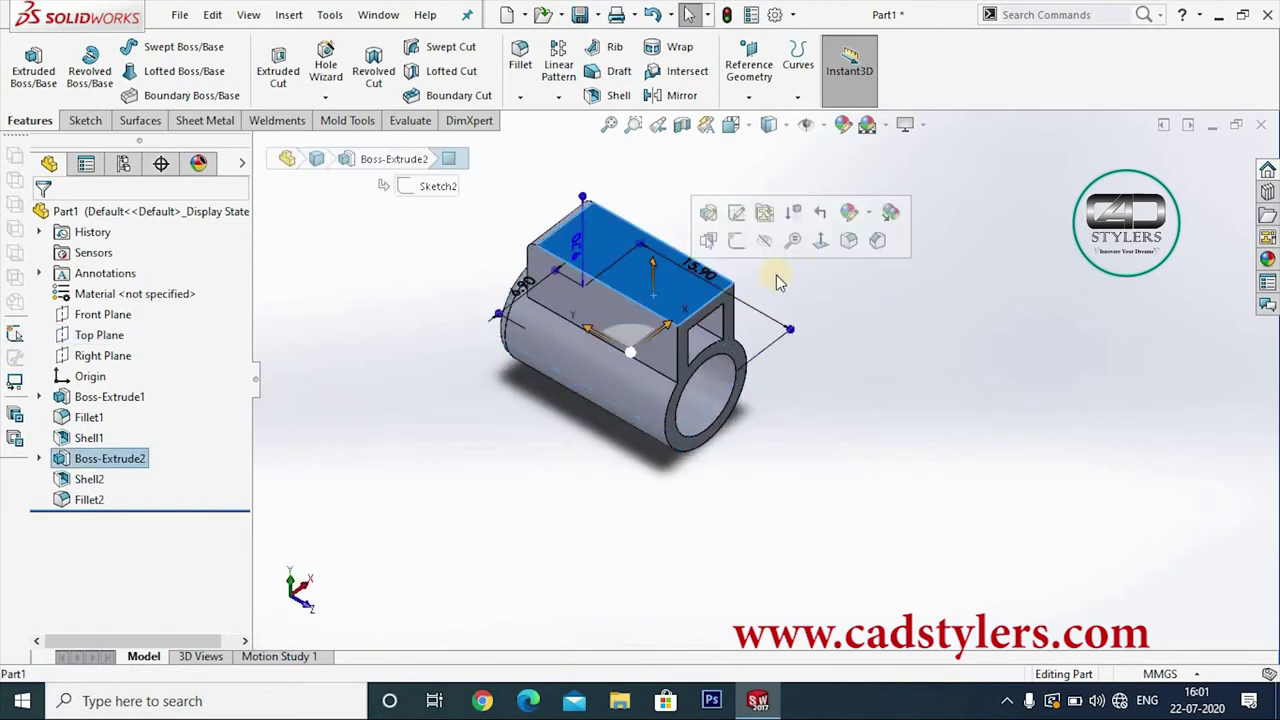
click(822, 253)
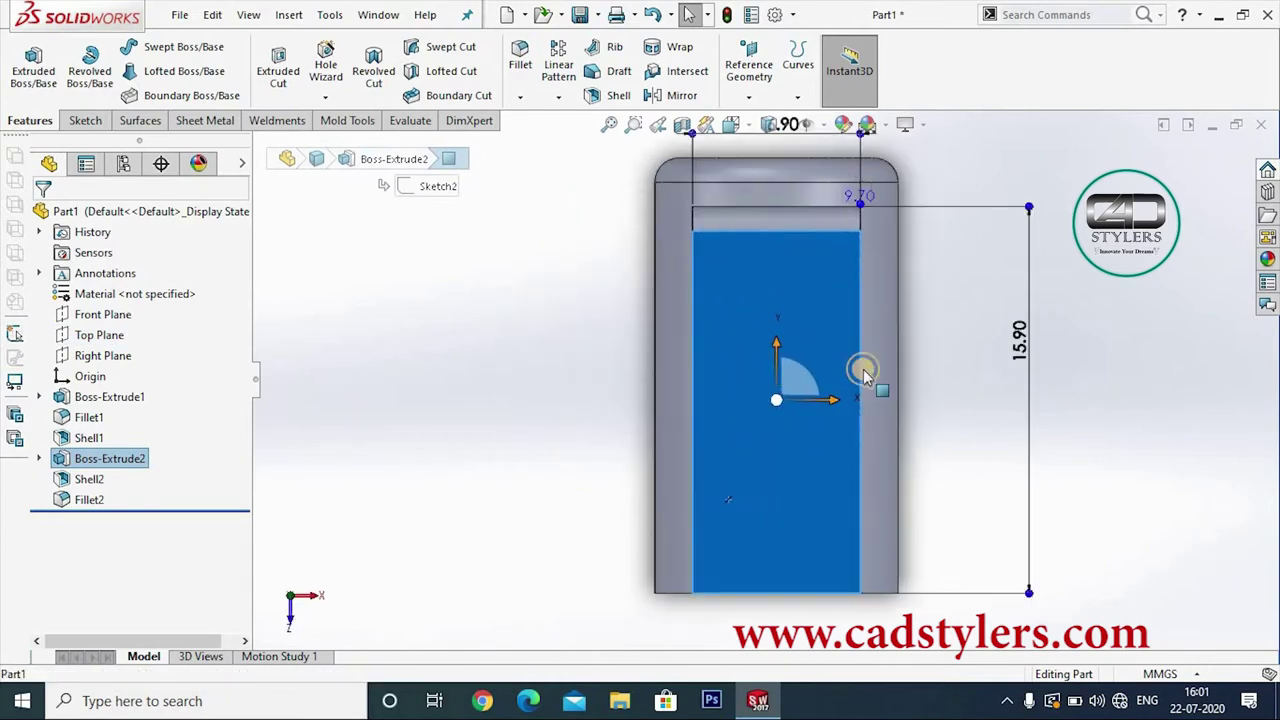
right_click(762, 278)
click(805, 249)
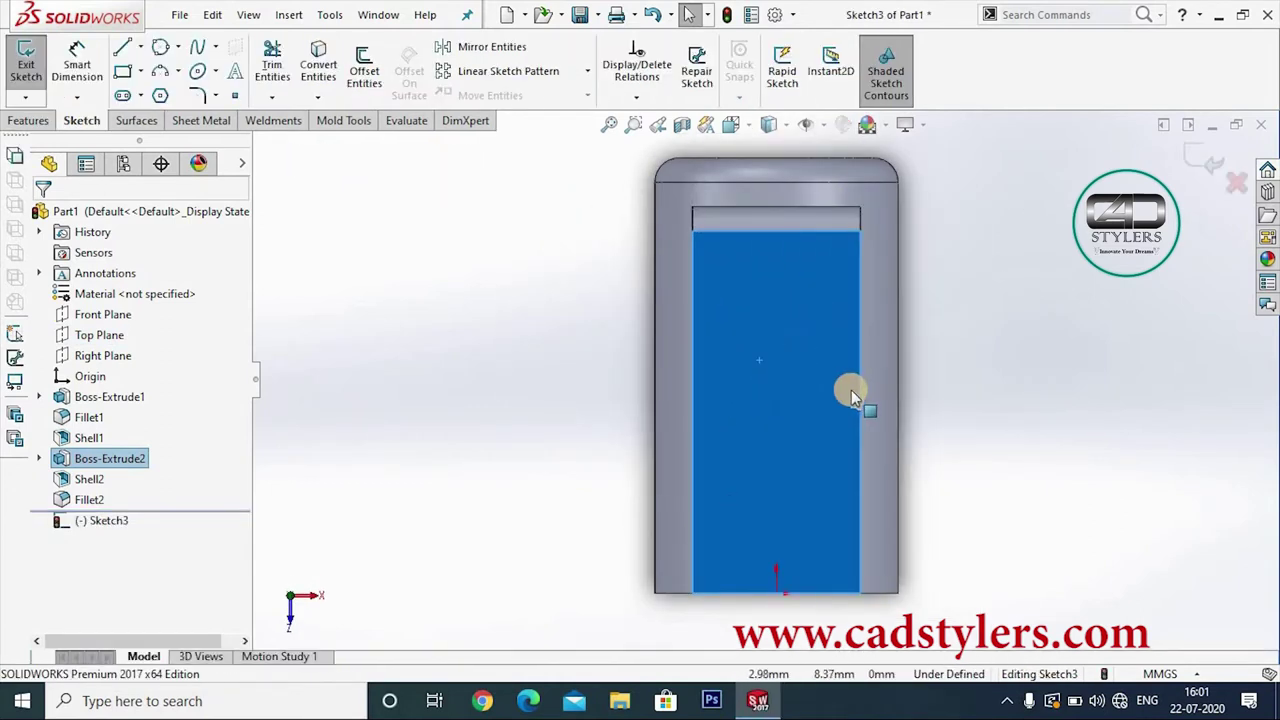
scroll(840, 457, down, 2)
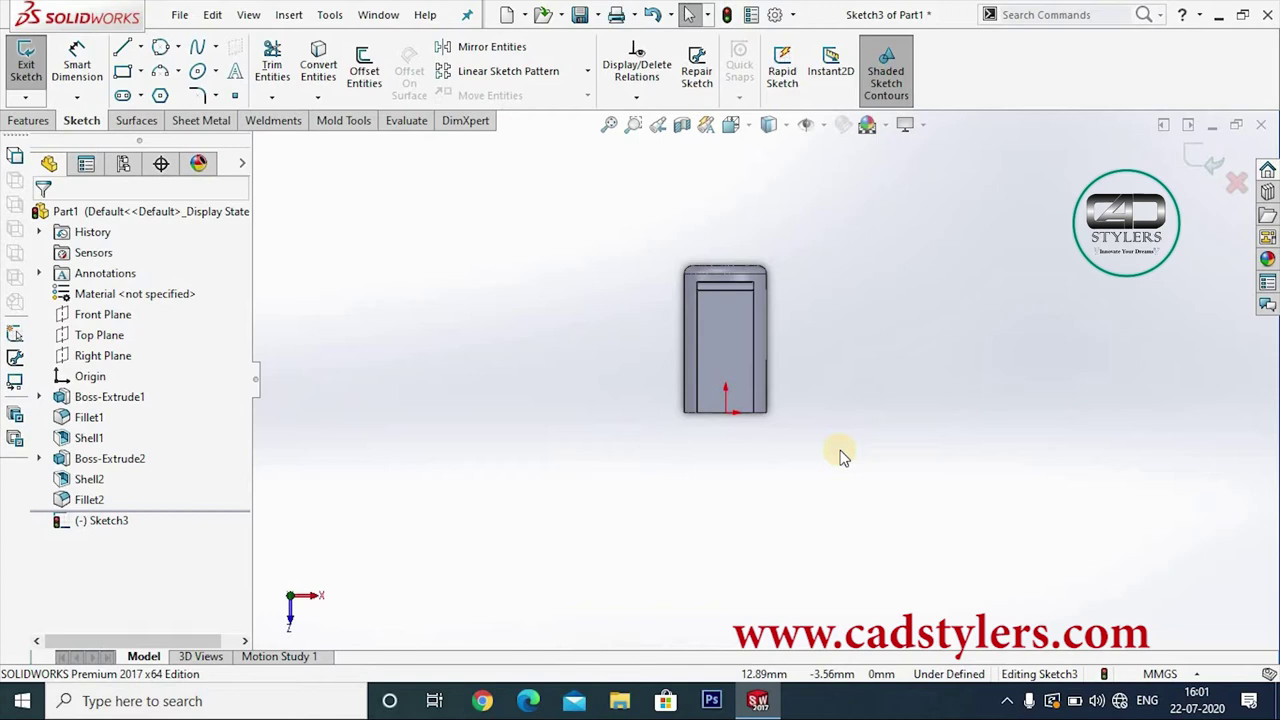
Step: Draw a centre-point circle below the part and dimension it to 21 mm diameter
click(160, 47)
click(58, 285)
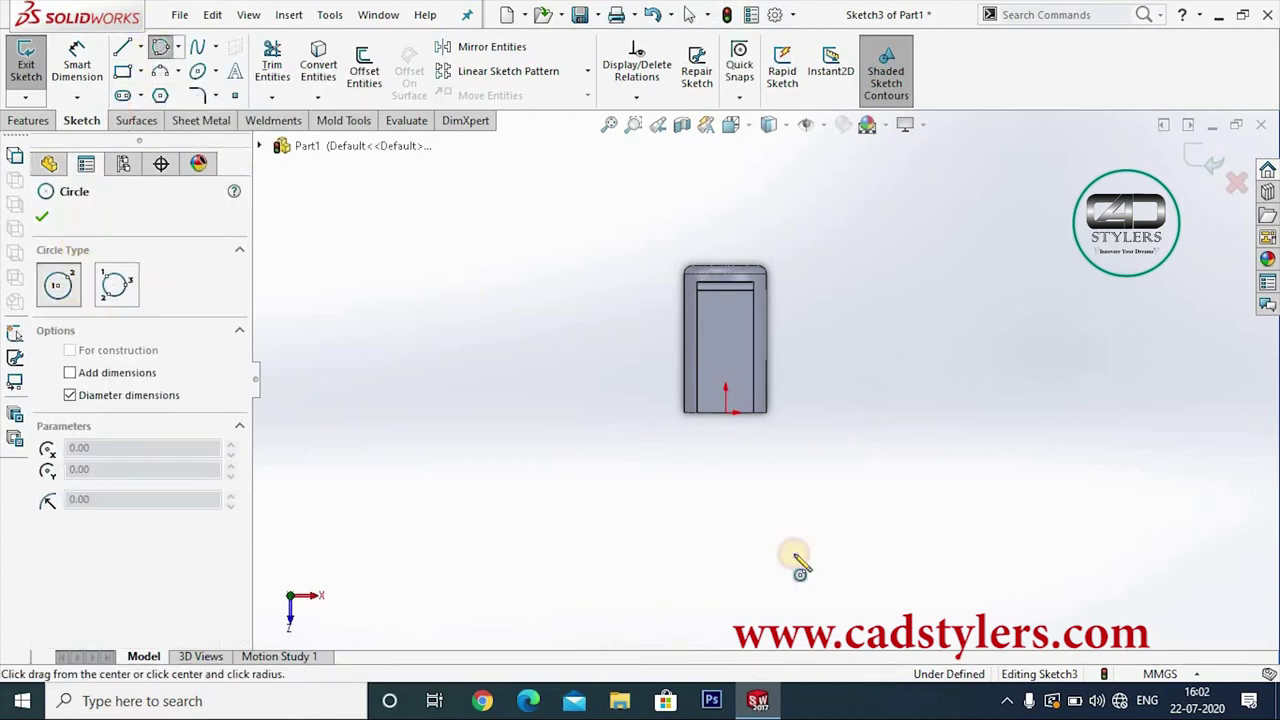
drag(727, 487, 767, 442)
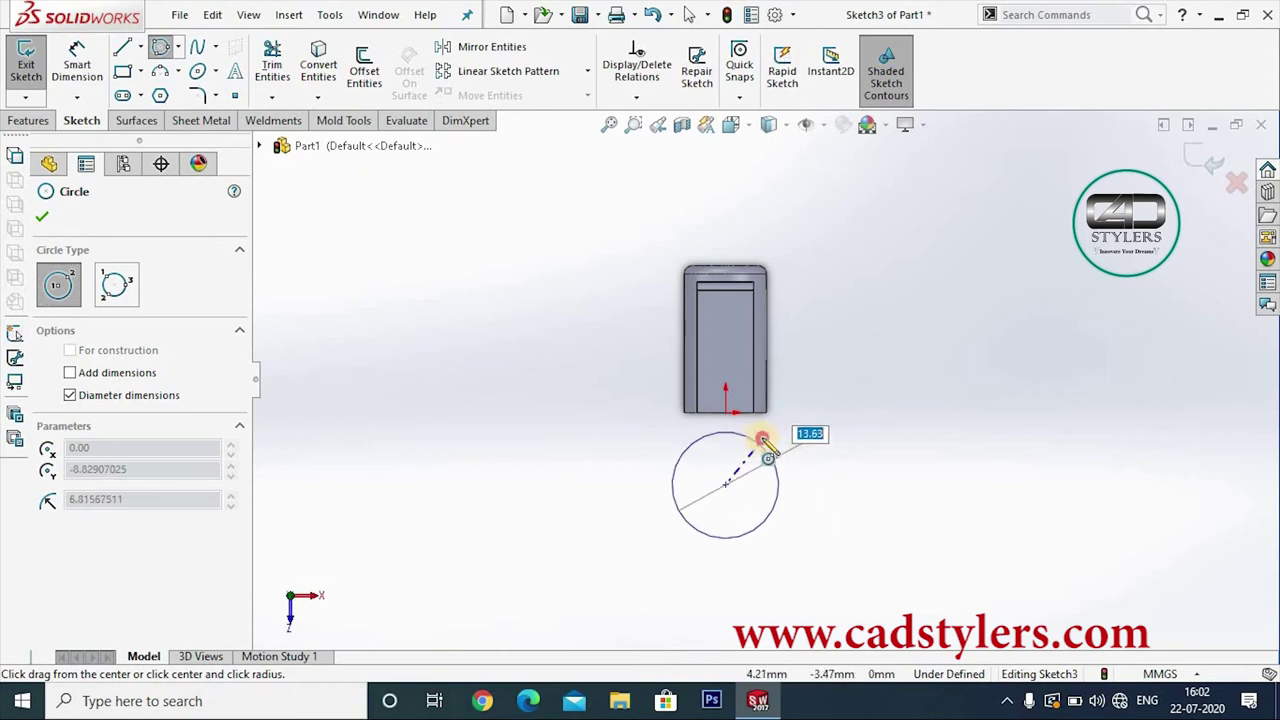
right_click(767, 442)
click(808, 451)
click(77, 62)
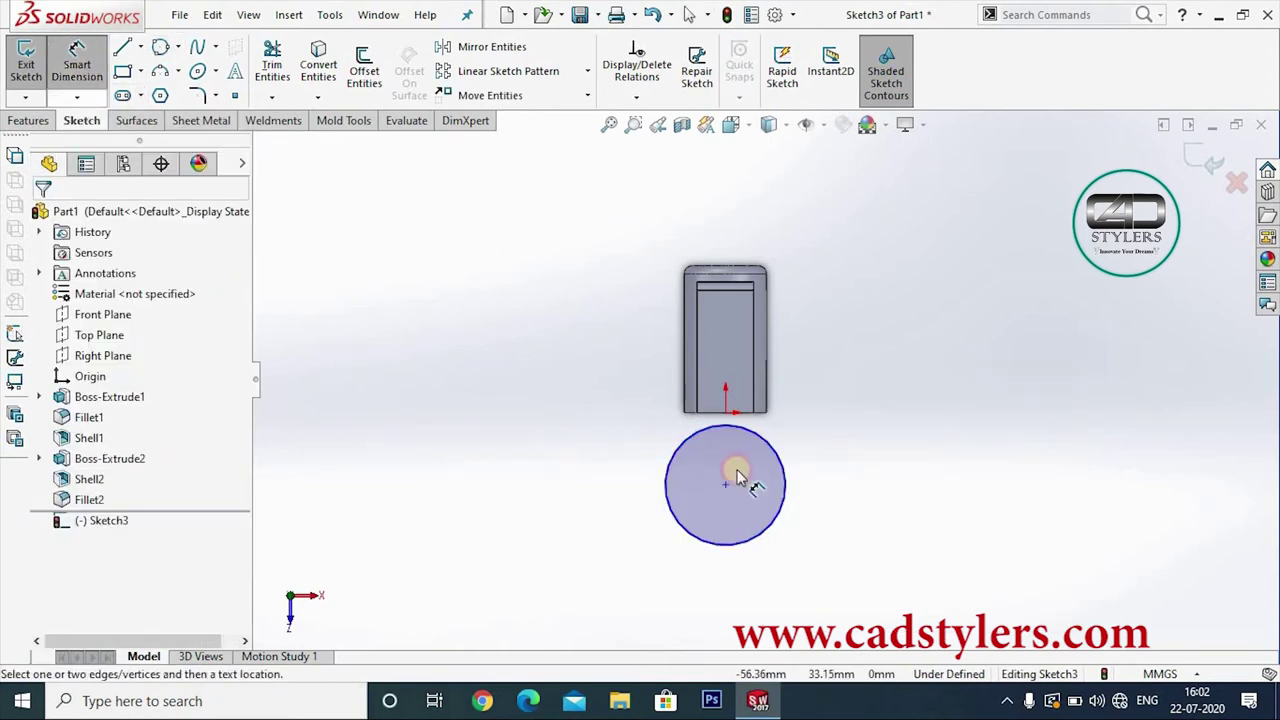
click(800, 476)
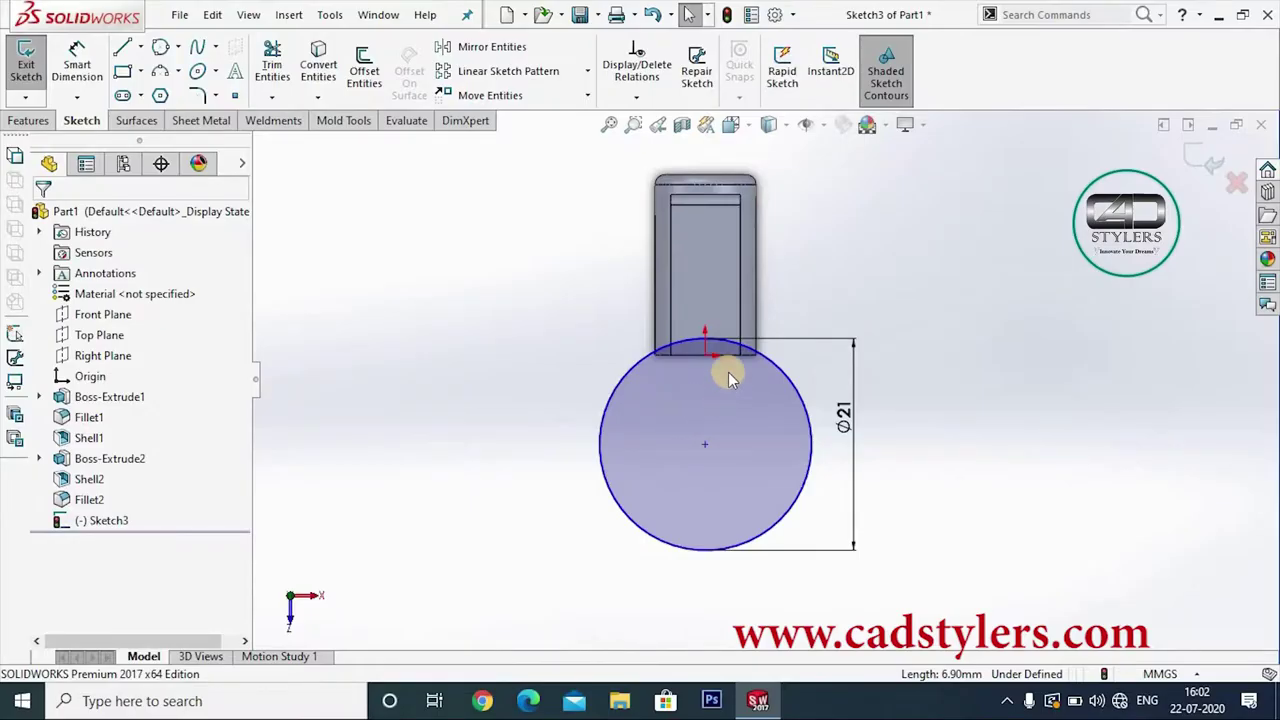
Step: Convert the block's bottom edge into a sketch line
click(318, 62)
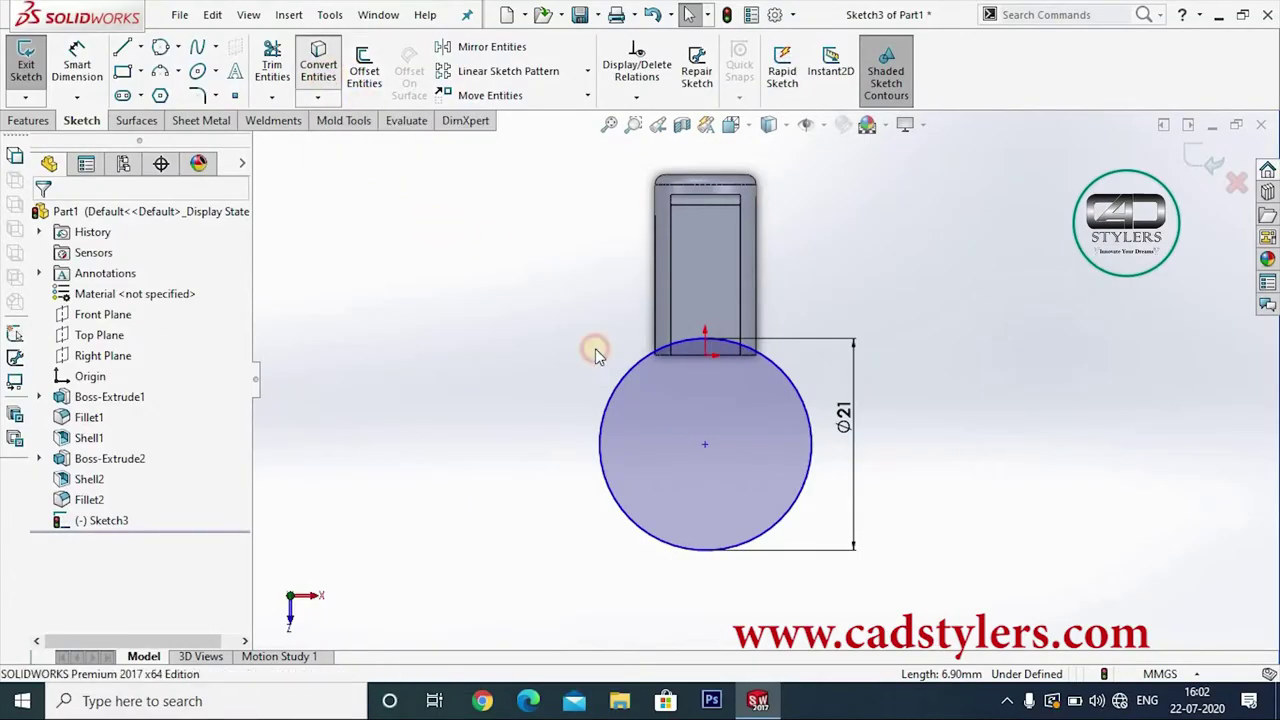
scroll(757, 365, down, 2)
click(714, 356)
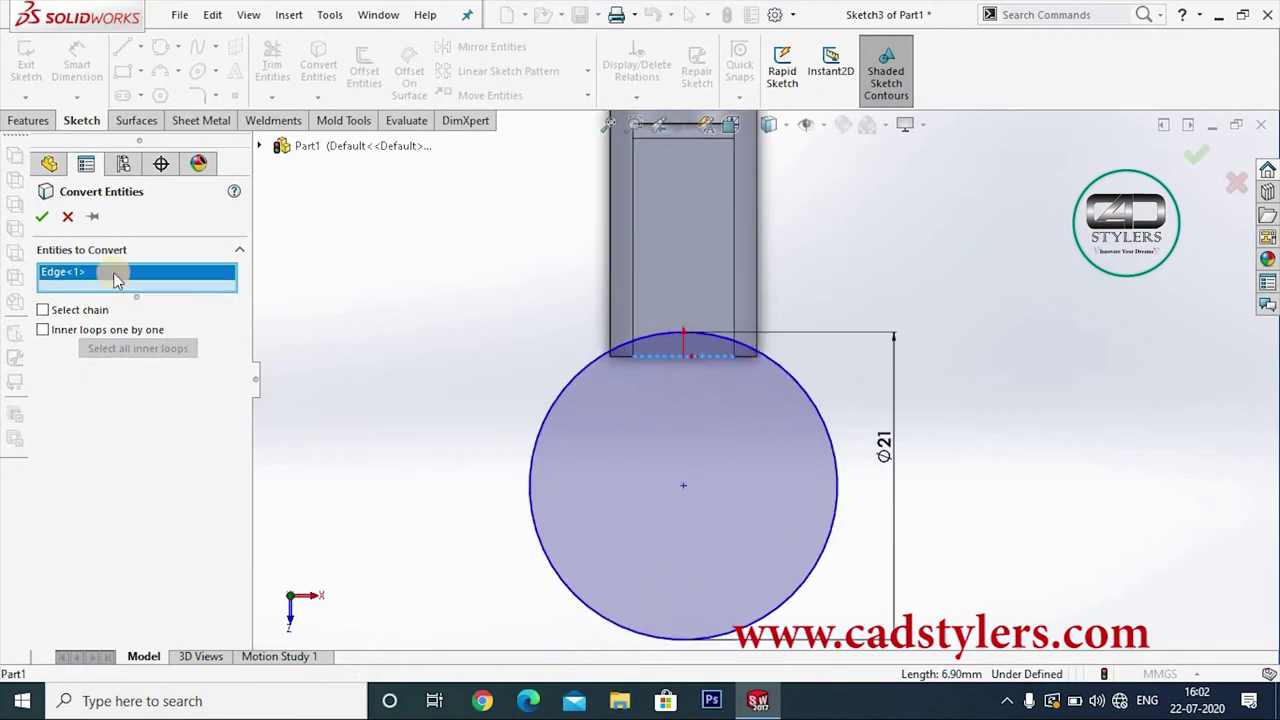
click(43, 218)
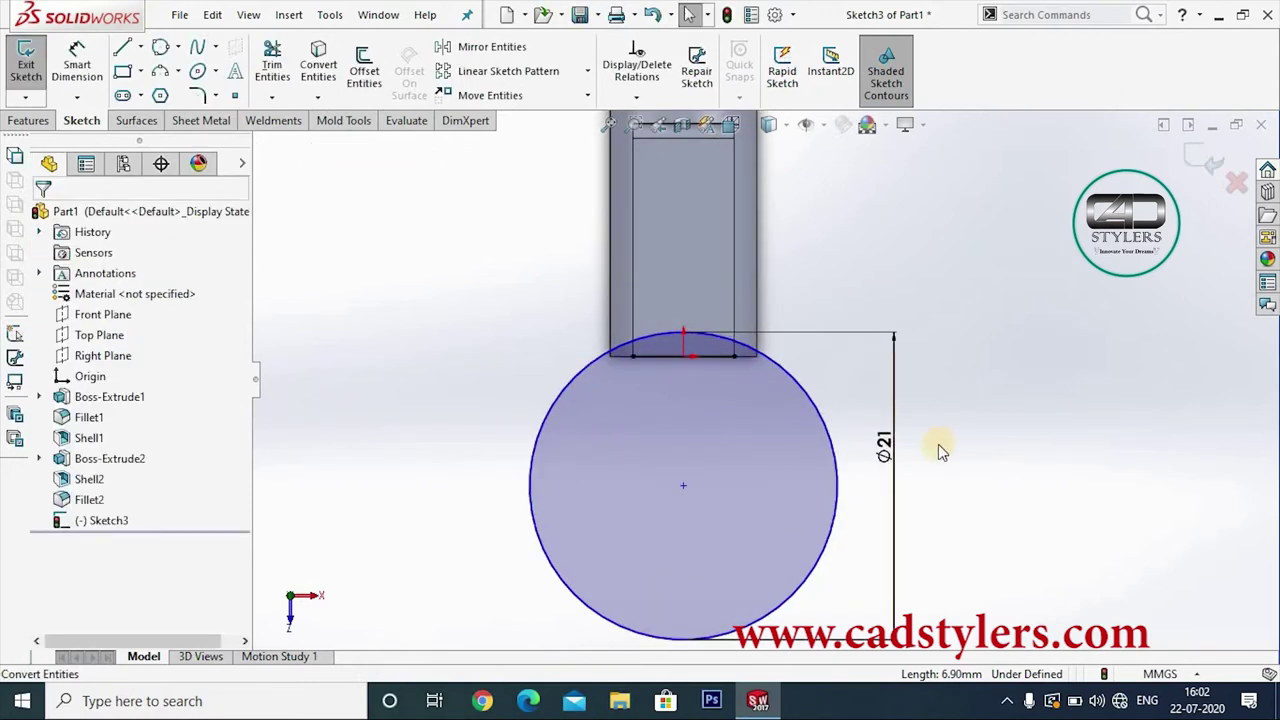
Step: Make the 21 mm circle tangent to the converted line and view the sketch face-on
click(693, 331)
ctrl+click(706, 358)
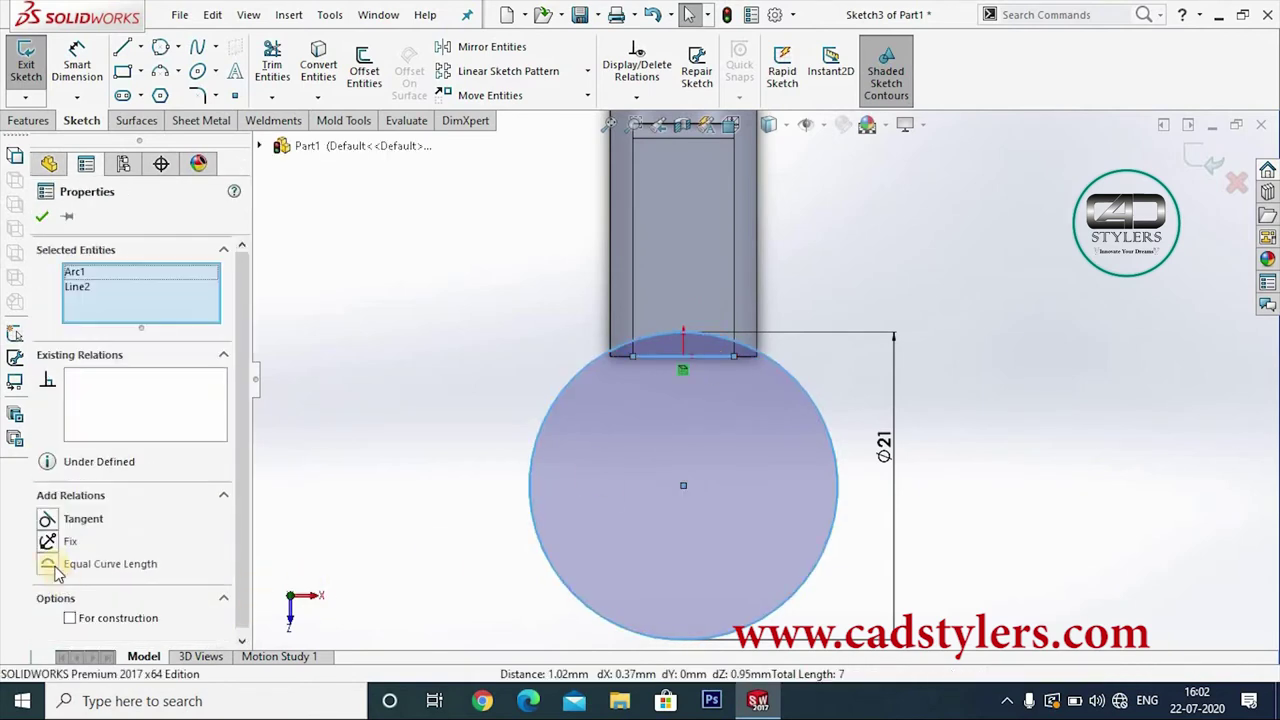
click(47, 519)
click(42, 222)
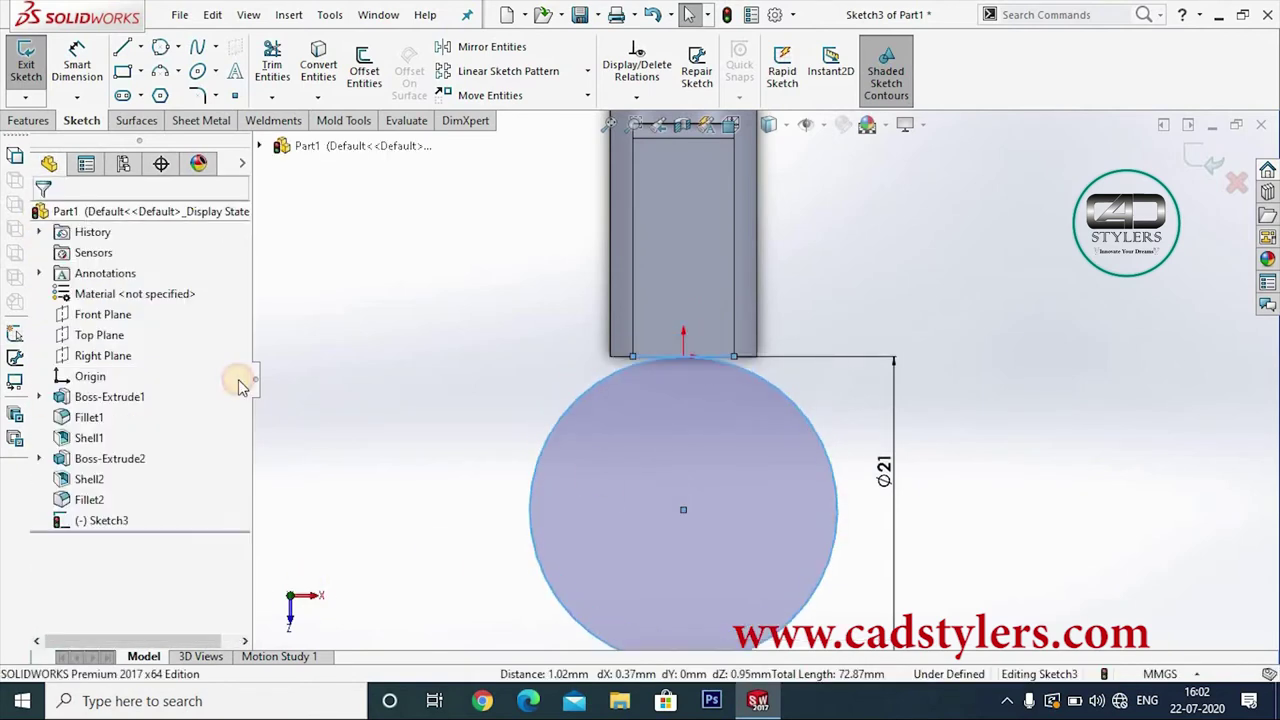
click(722, 360)
click(722, 360)
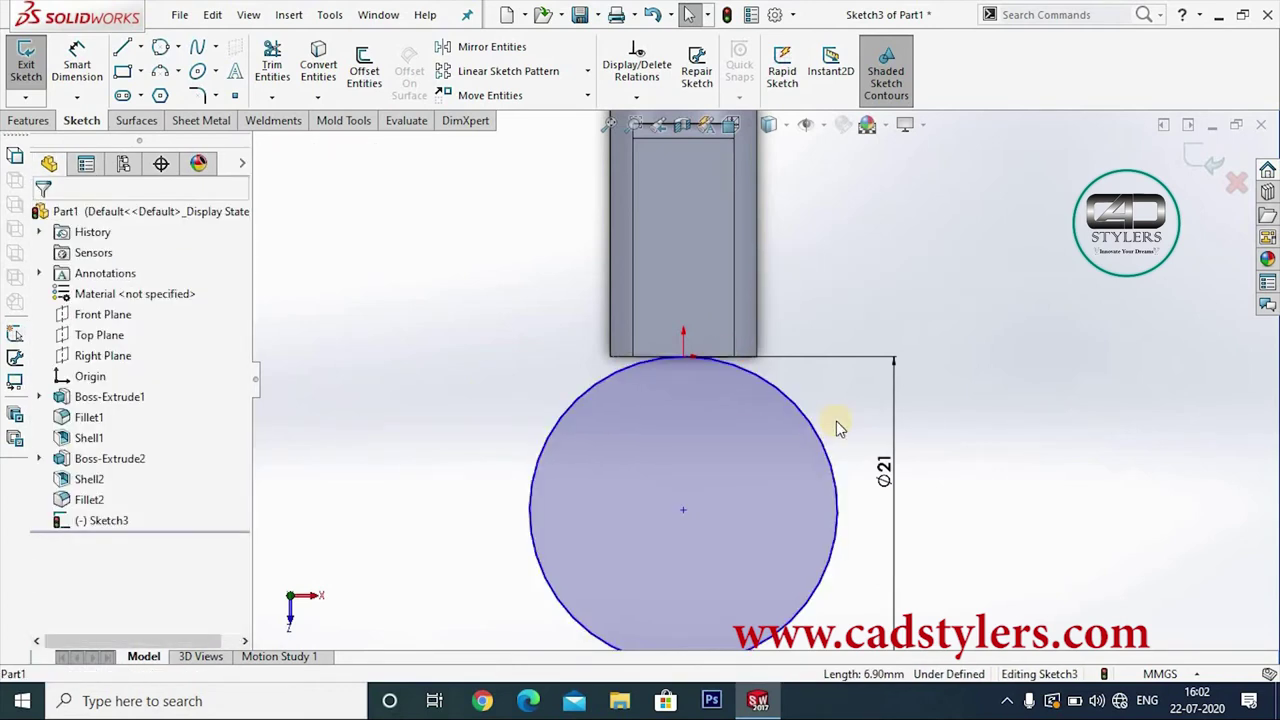
middle_drag(888, 434, 867, 314)
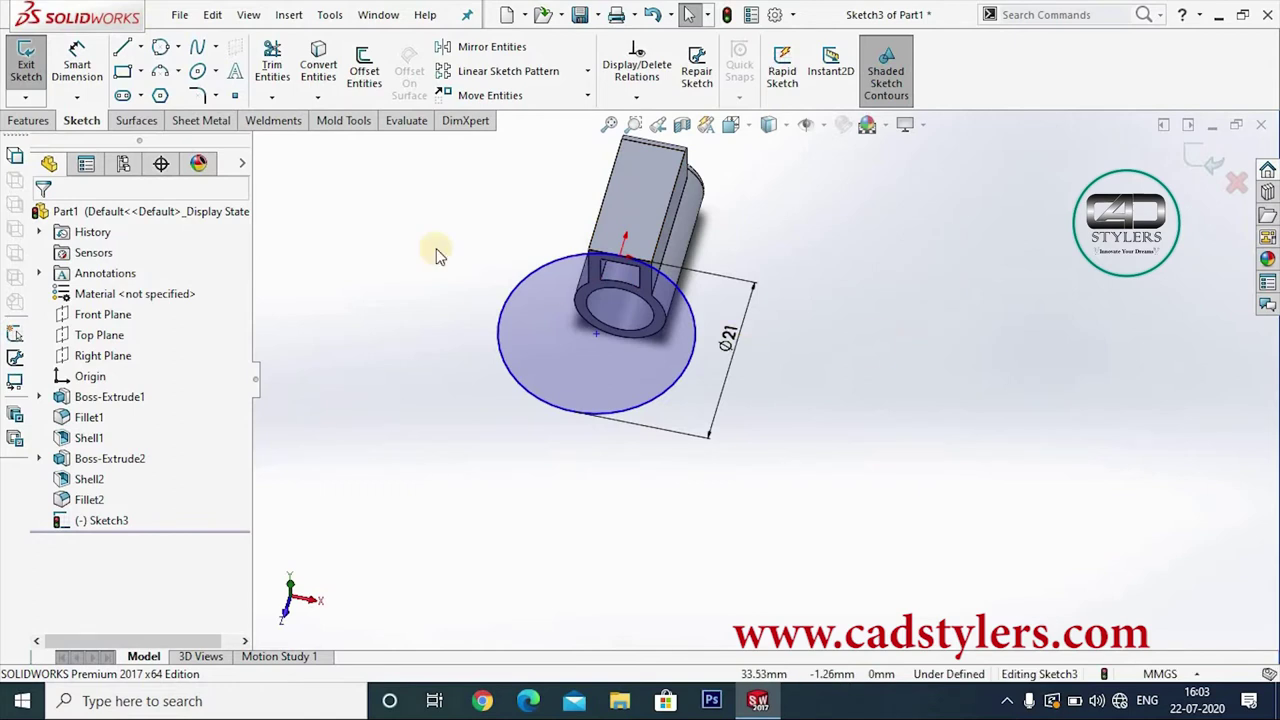
key(space)
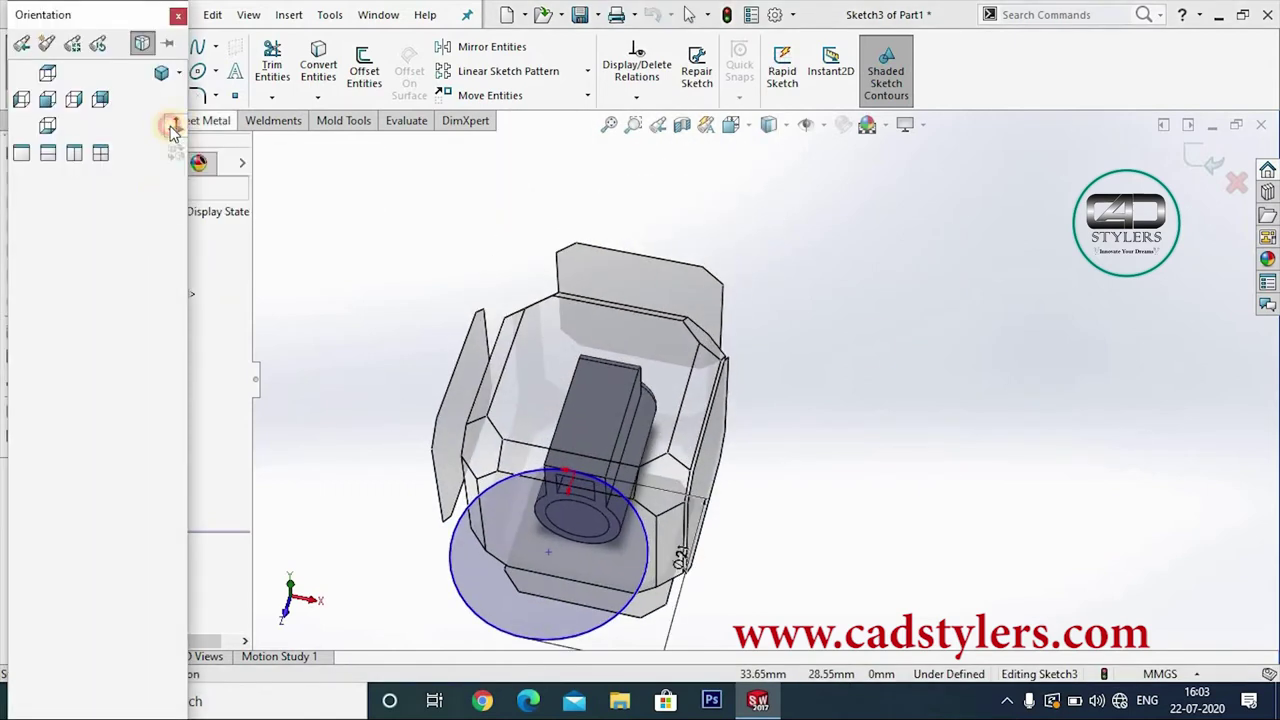
click(174, 124)
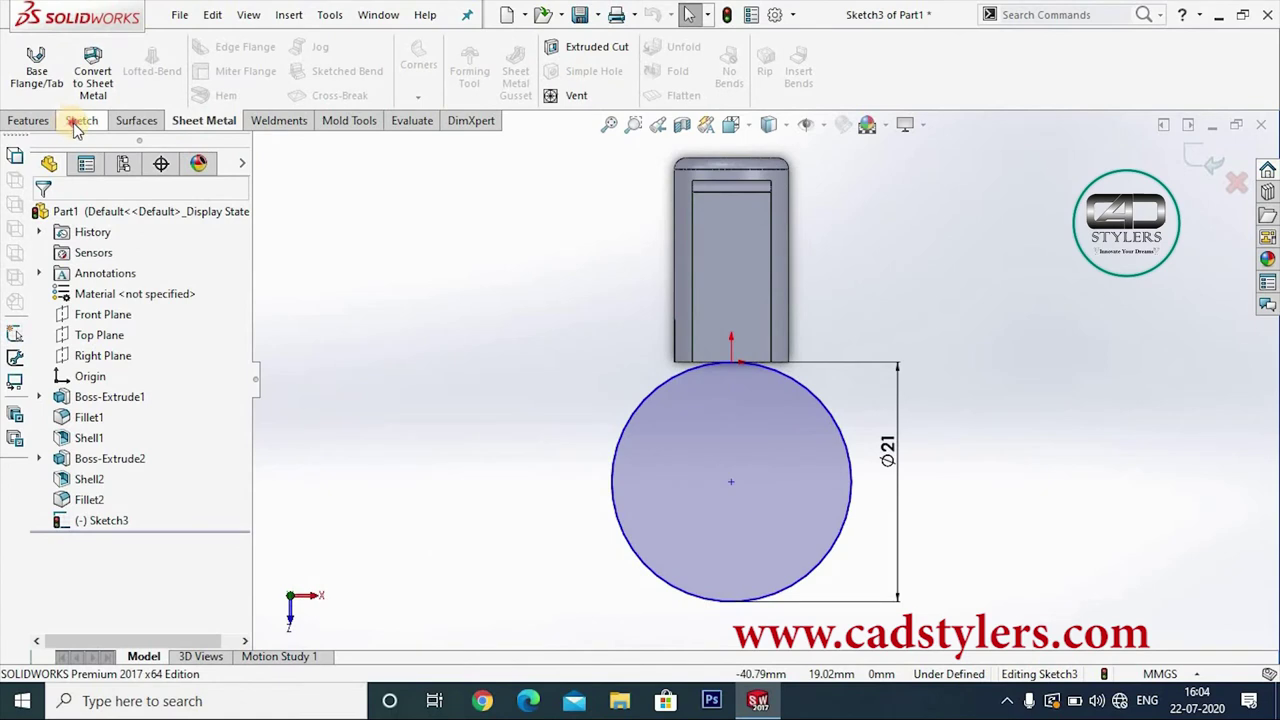
Step: Dimension the circle centre 27.80 mm (28.4-.6) from the block's top edge and zoom to fit
click(75, 126)
click(77, 62)
click(730, 483)
click(716, 165)
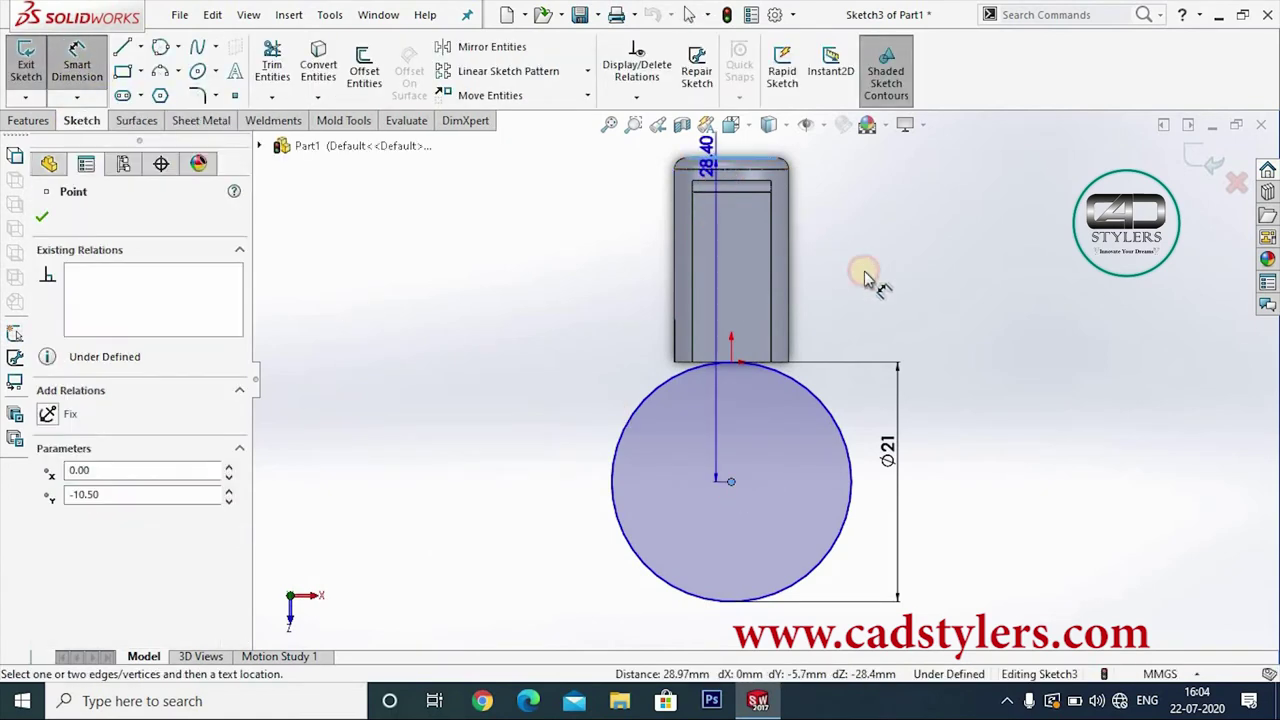
click(950, 325)
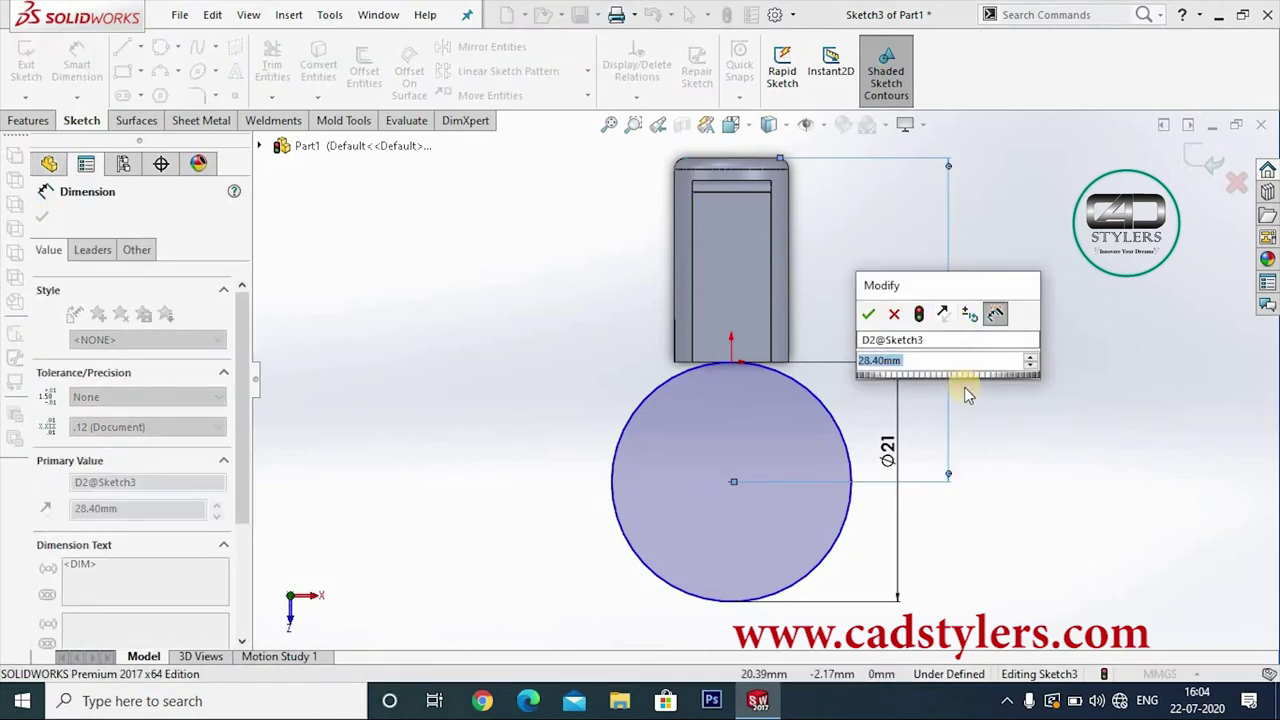
text(28.4-.6)
key(Return)
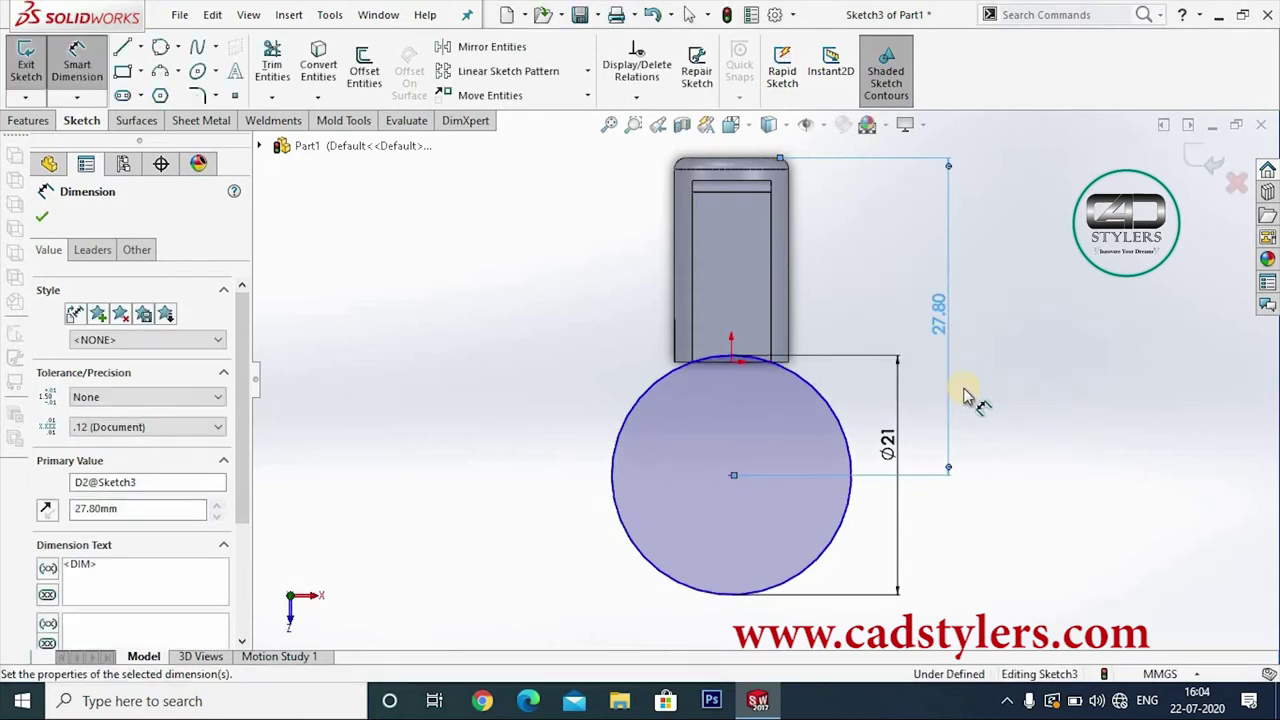
scroll(780, 370, down, 2)
scroll(795, 390, down, 3)
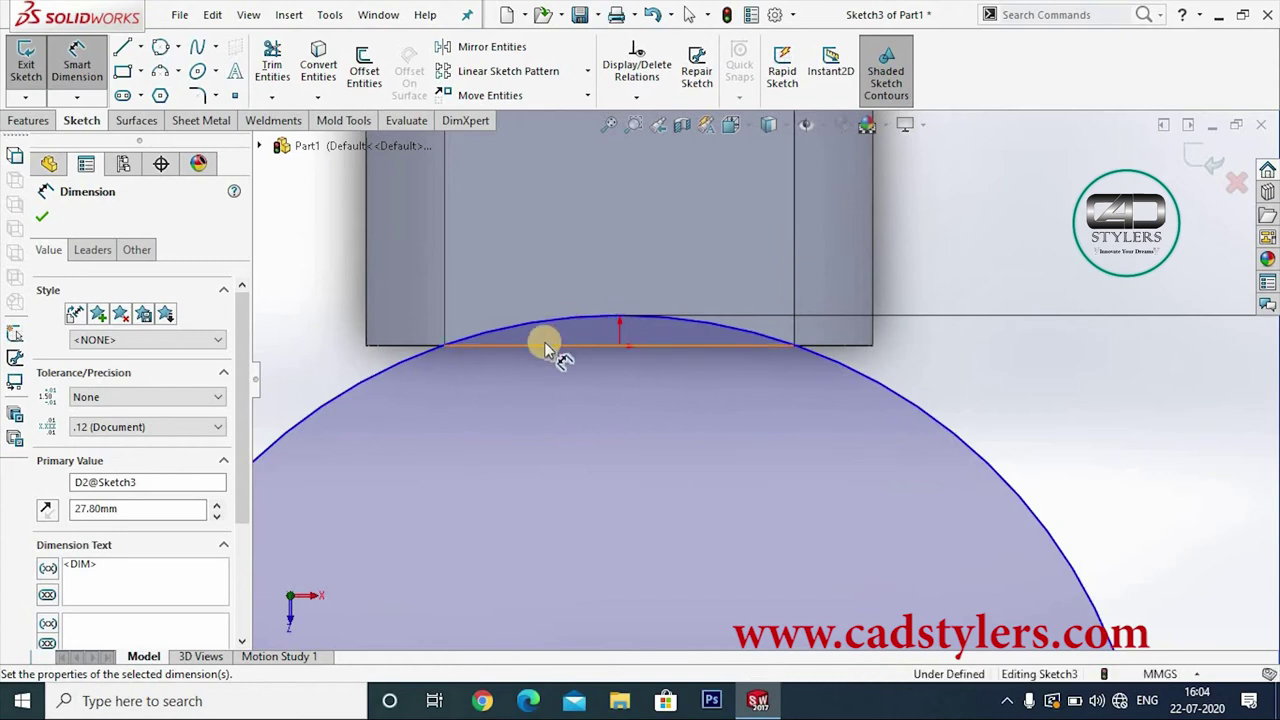
key(f)
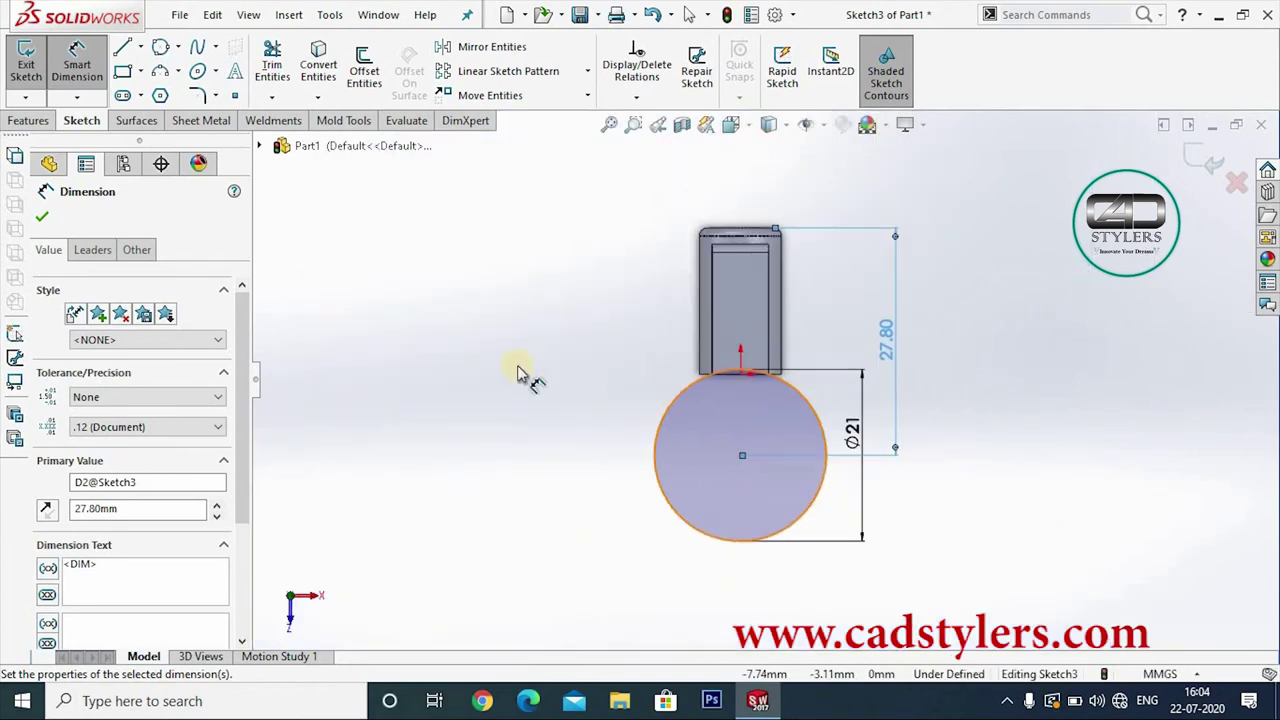
click(508, 277)
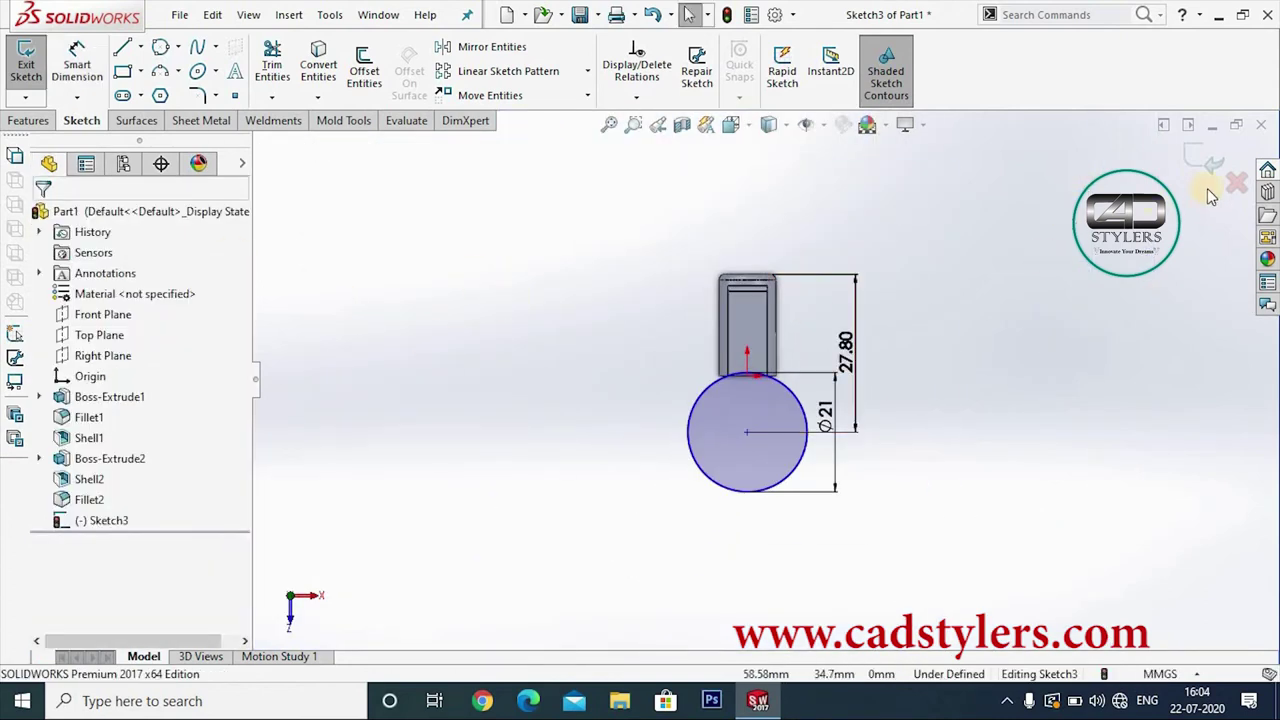
scroll(1084, 391, down, 2)
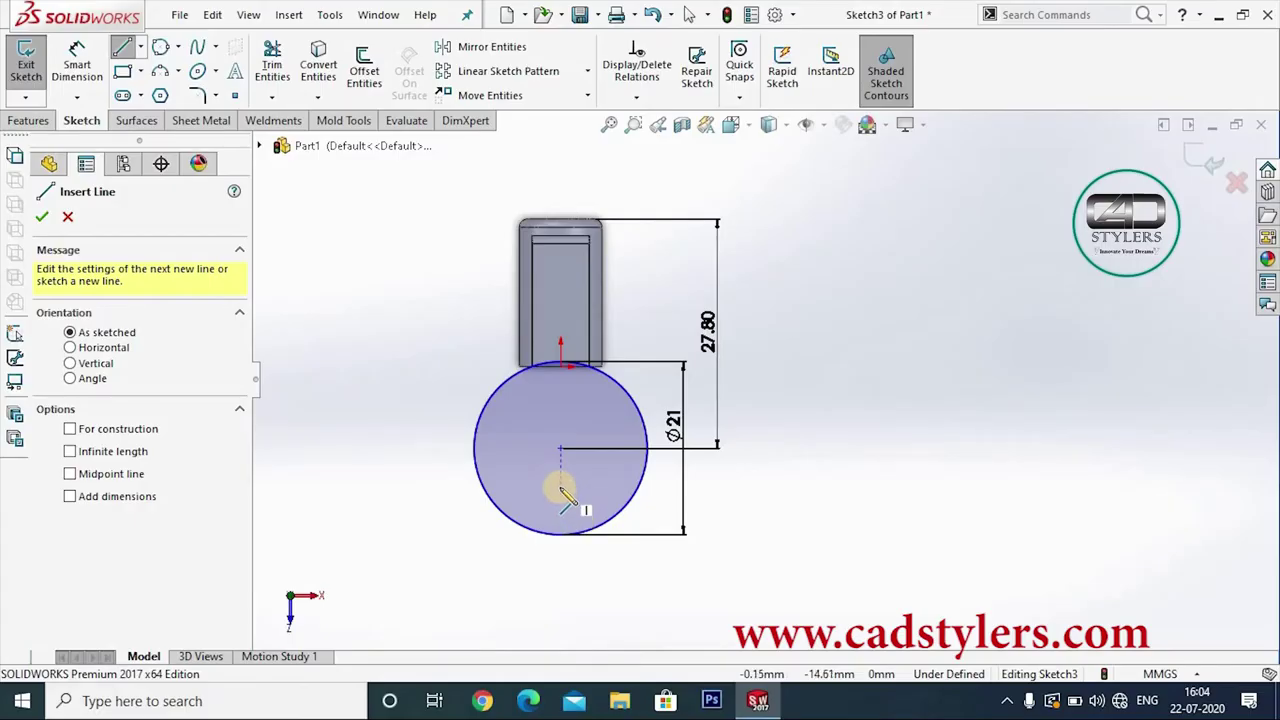
Step: Draw a corner rectangle across the circle's bottom and dimension its width to 13 mm
click(122, 71)
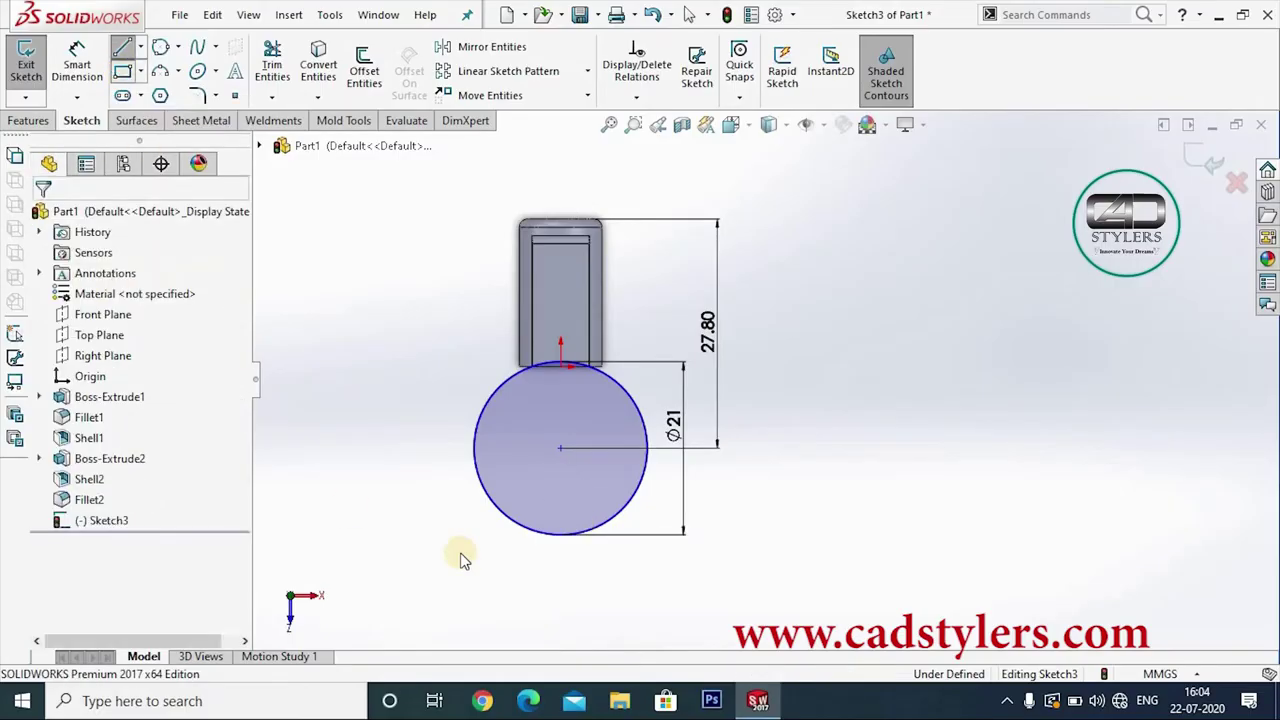
click(515, 477)
click(621, 566)
right_click(621, 566)
click(560, 482)
click(77, 62)
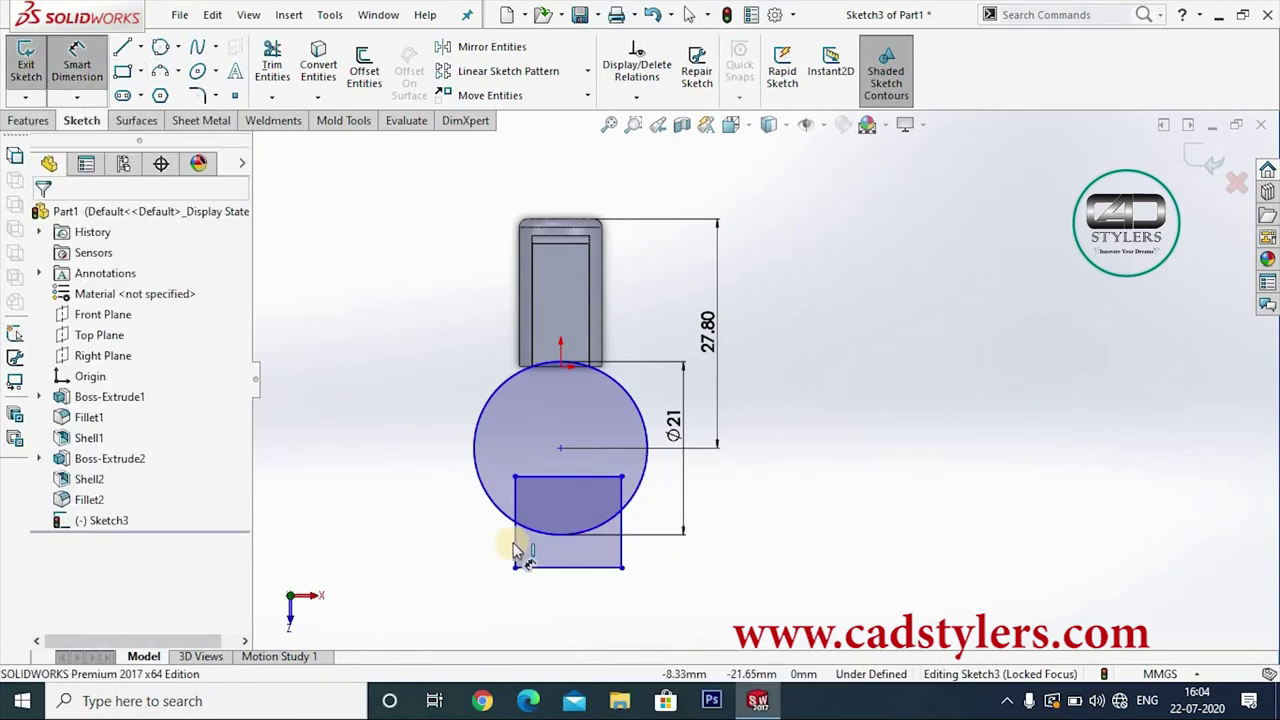
click(620, 548)
click(574, 614)
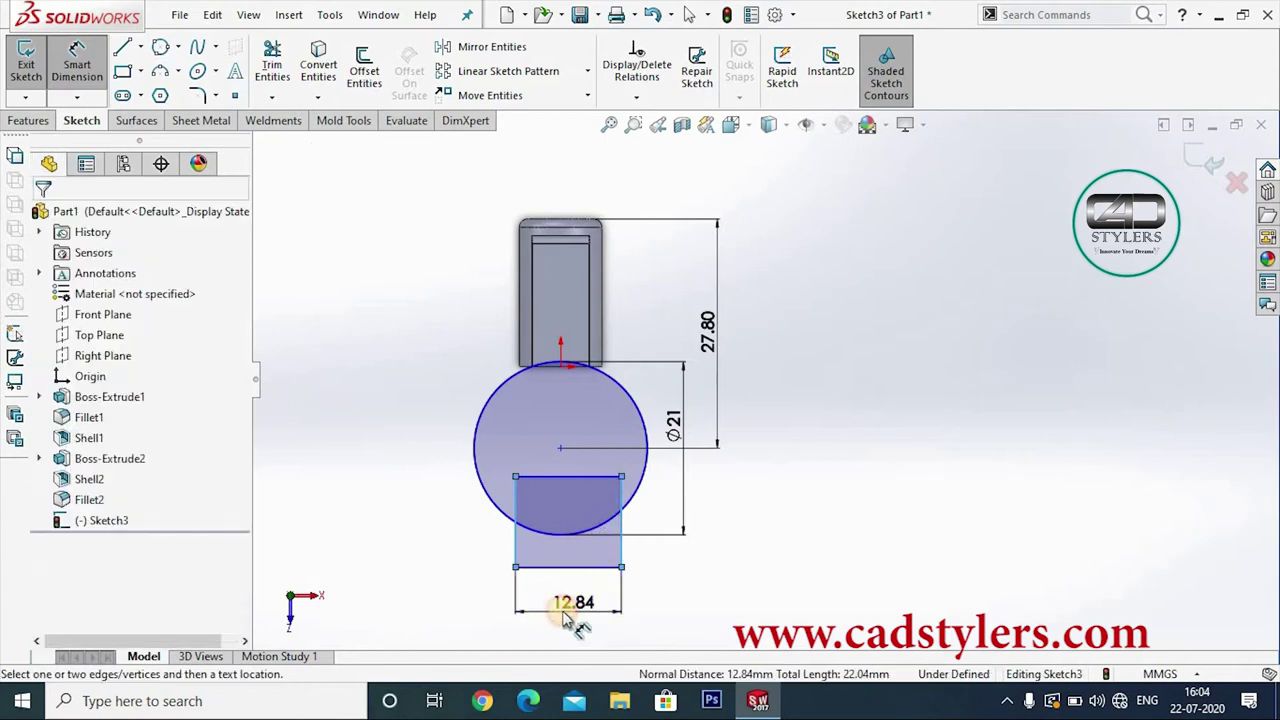
text(13)
key(Return)
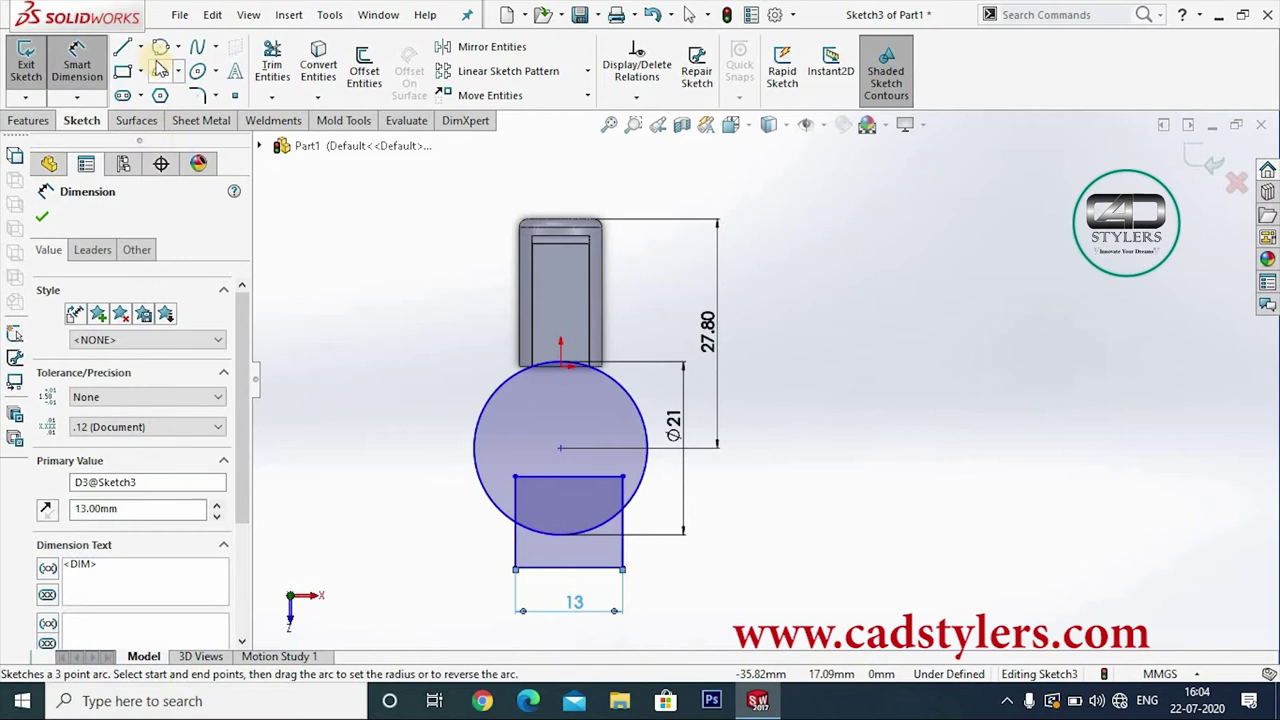
Step: Draw a vertical centerline through the circle and make the rectangle's sides symmetric about it
click(140, 47)
click(575, 398)
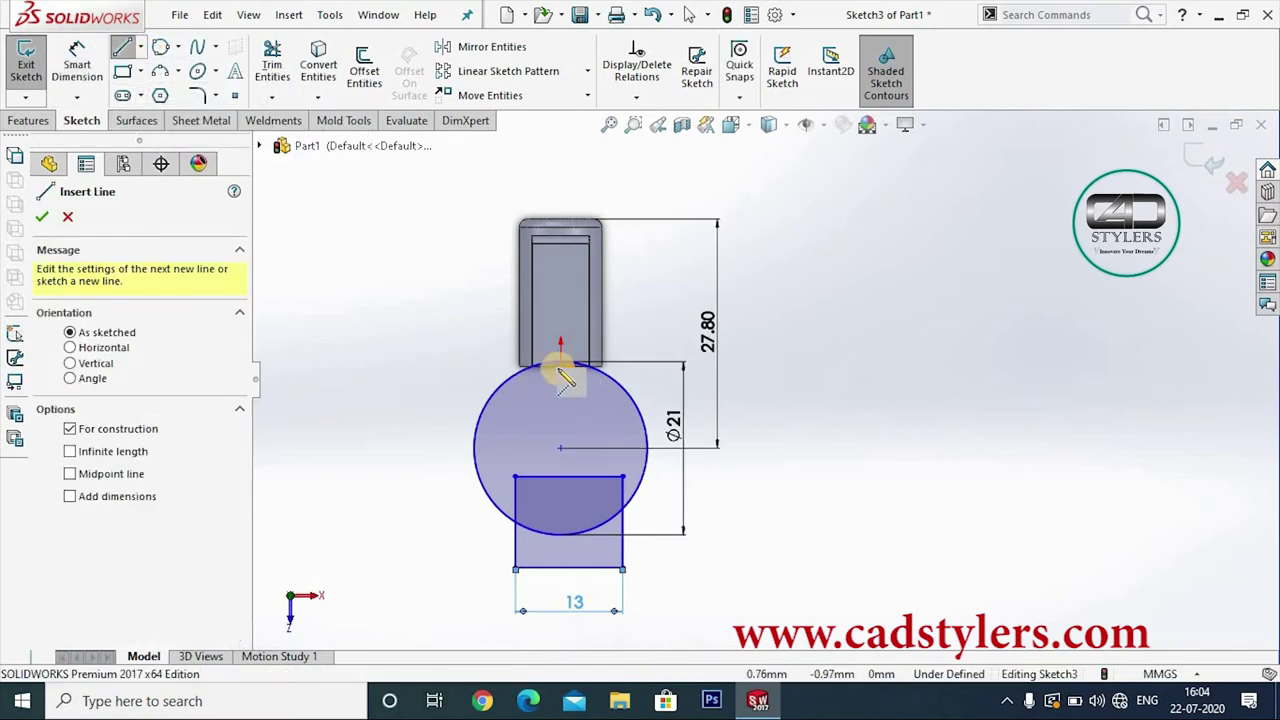
drag(560, 366, 560, 420)
right_click(655, 441)
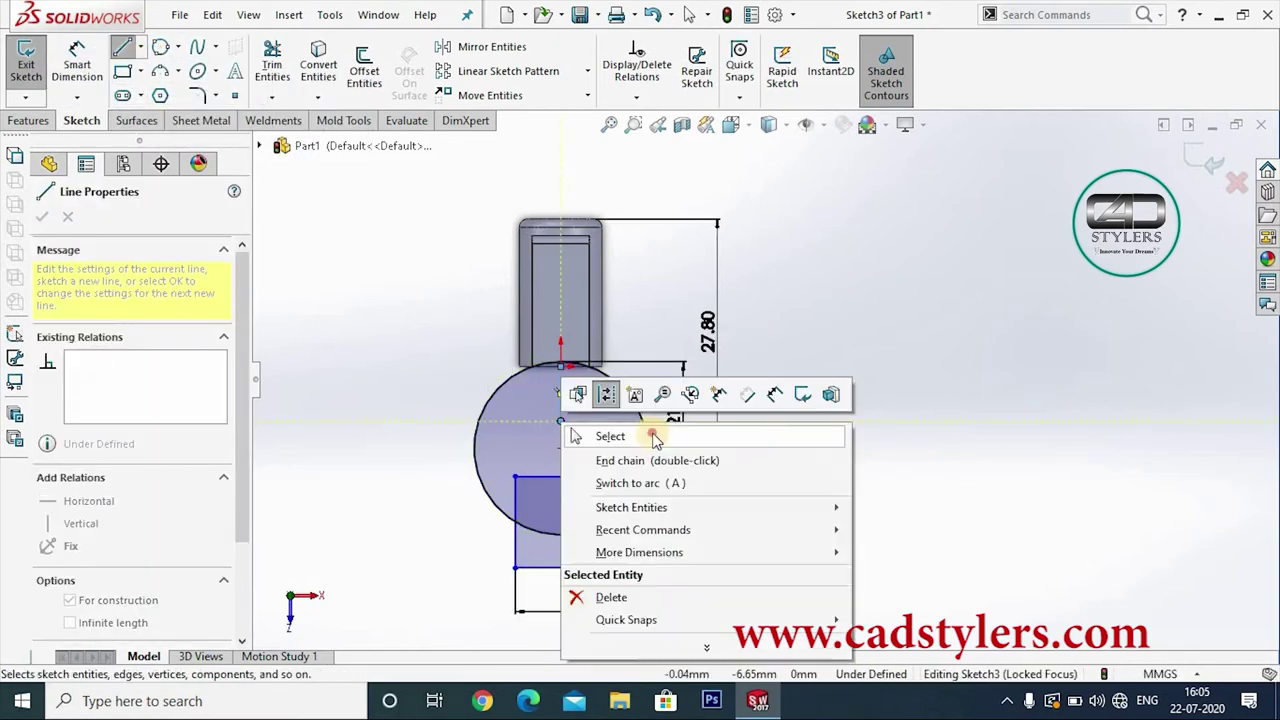
click(652, 438)
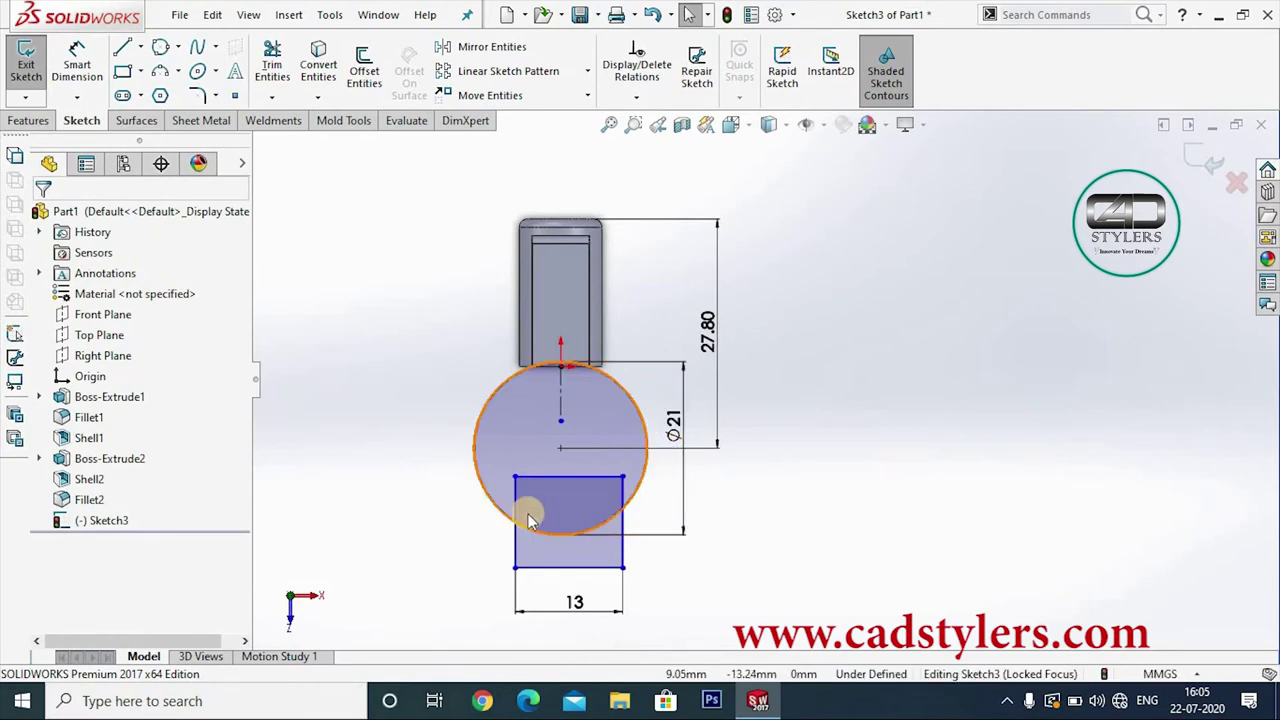
click(517, 552)
ctrl+click(621, 542)
ctrl+click(558, 418)
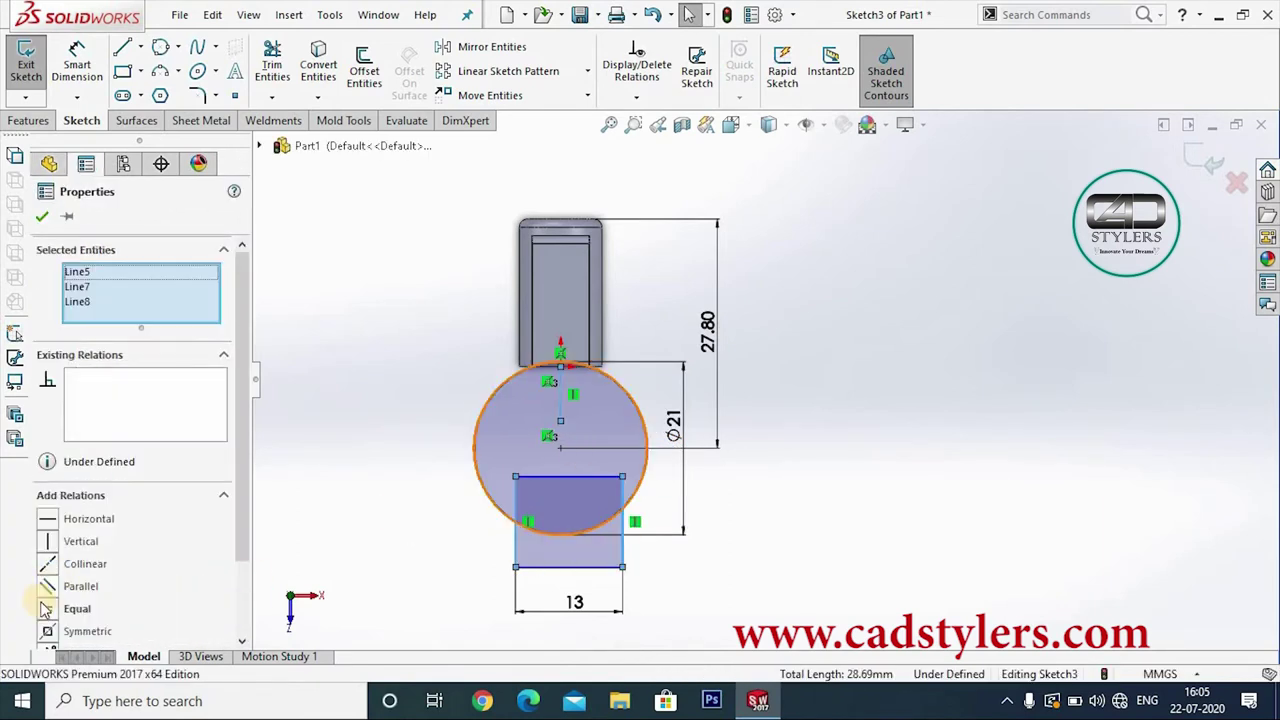
click(45, 631)
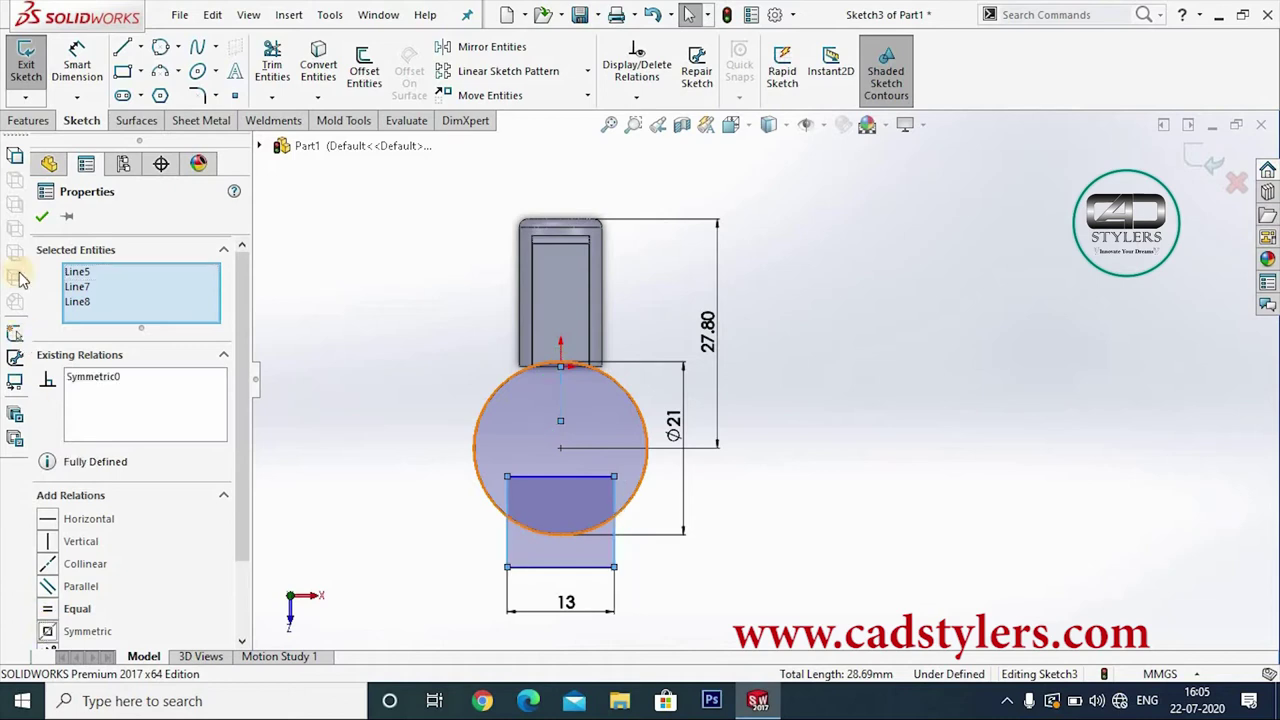
click(42, 216)
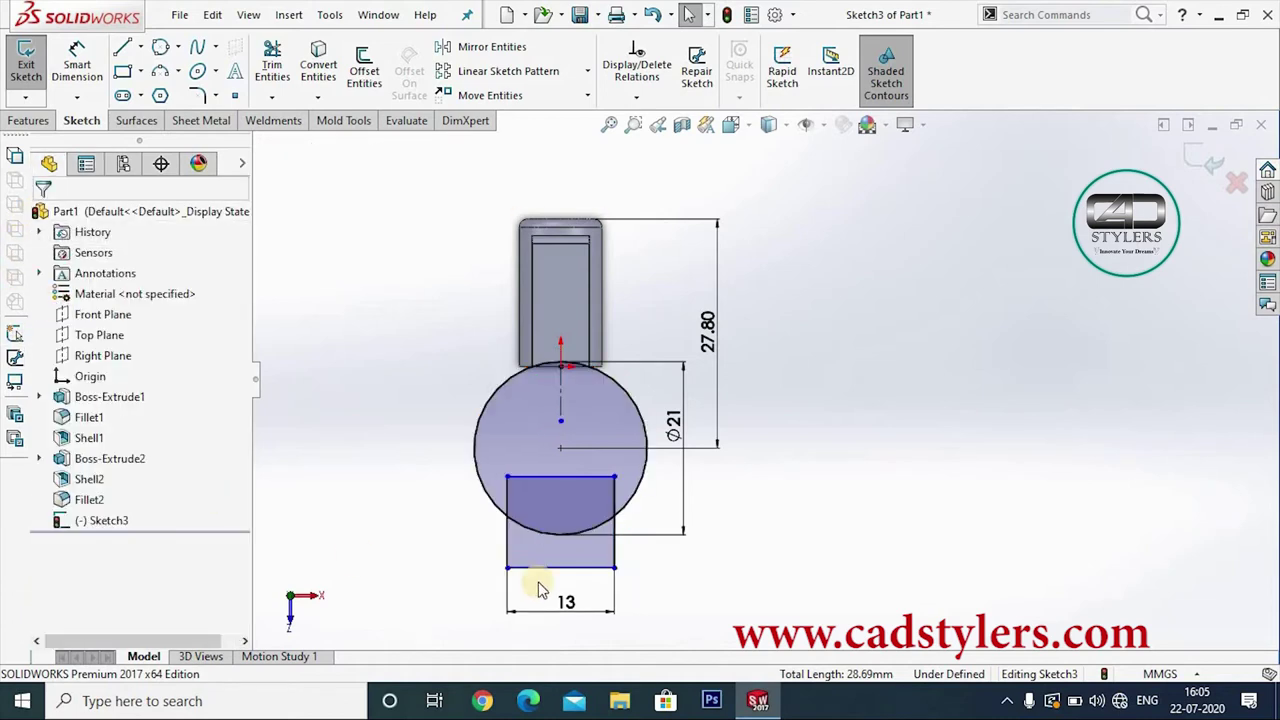
Step: Power-trim the circle's bottom arc and all rectangle lines, leaving an open arc
click(270, 68)
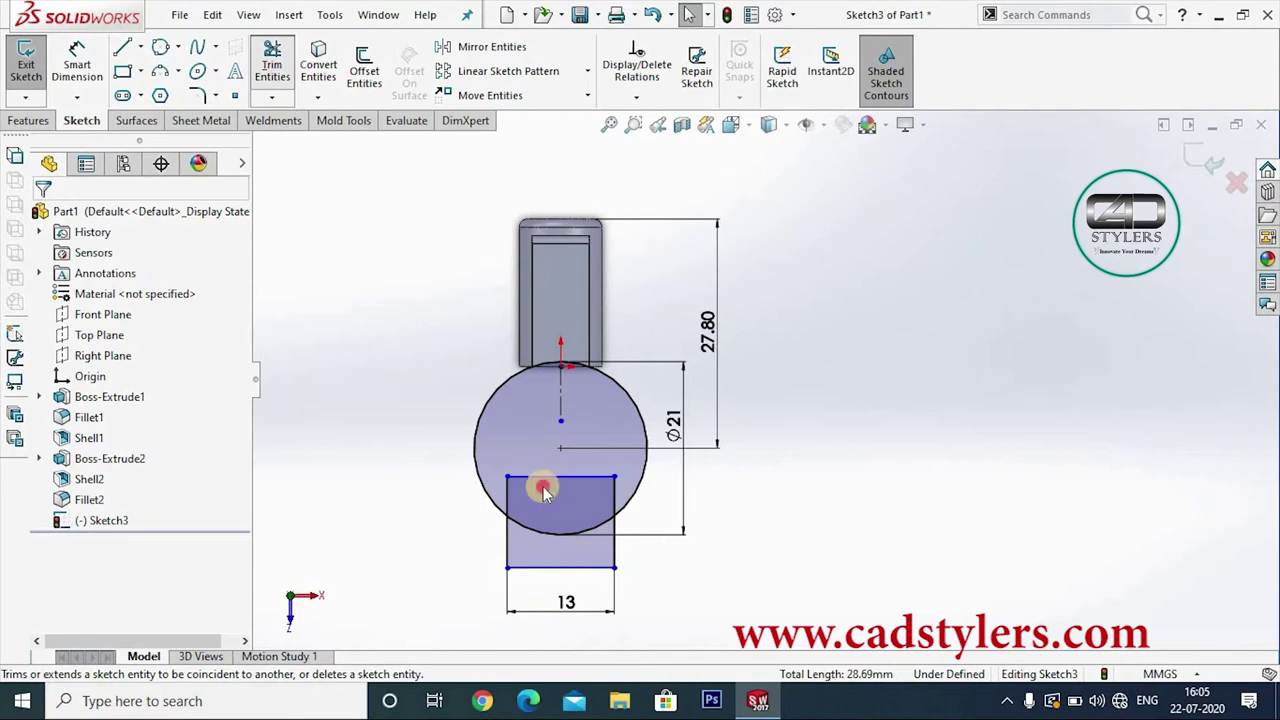
drag(543, 491, 670, 548)
mouse_move(474, 543)
mouse_down()
mouse_move(555, 555)
mouse_move(634, 531)
mouse_up()
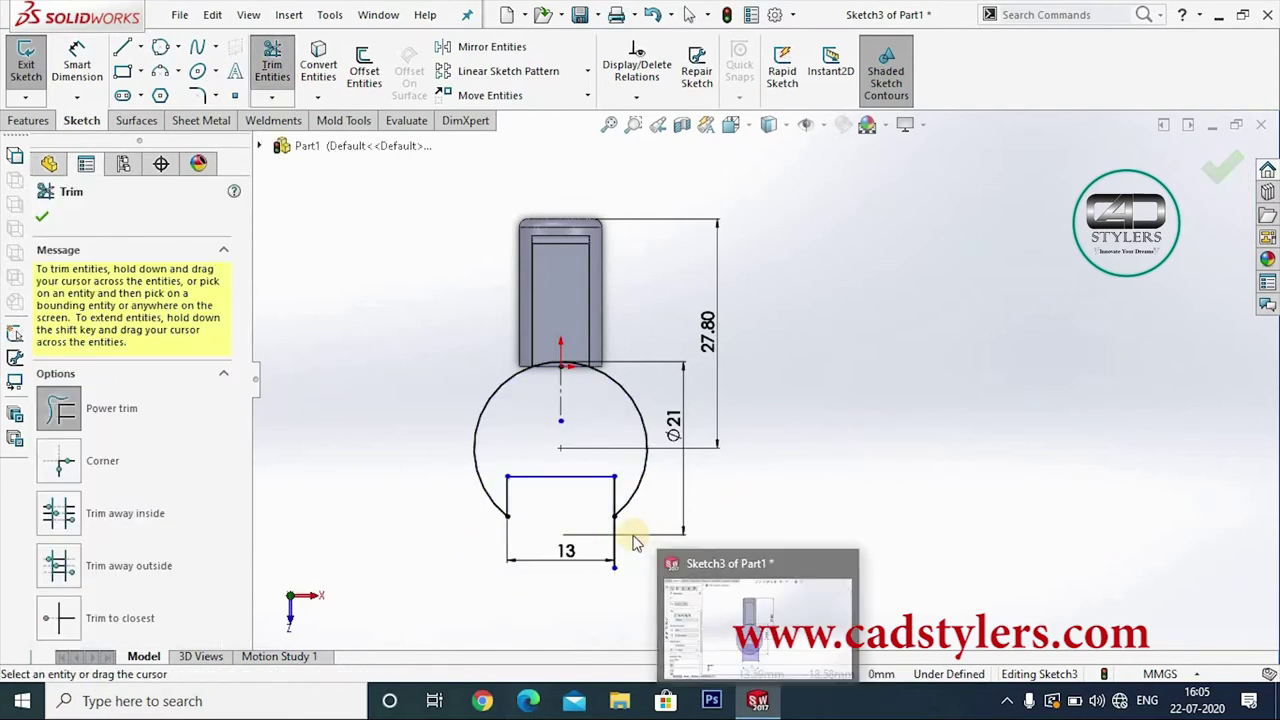
mouse_move(557, 460)
mouse_down()
mouse_move(518, 497)
mouse_move(612, 490)
mouse_up()
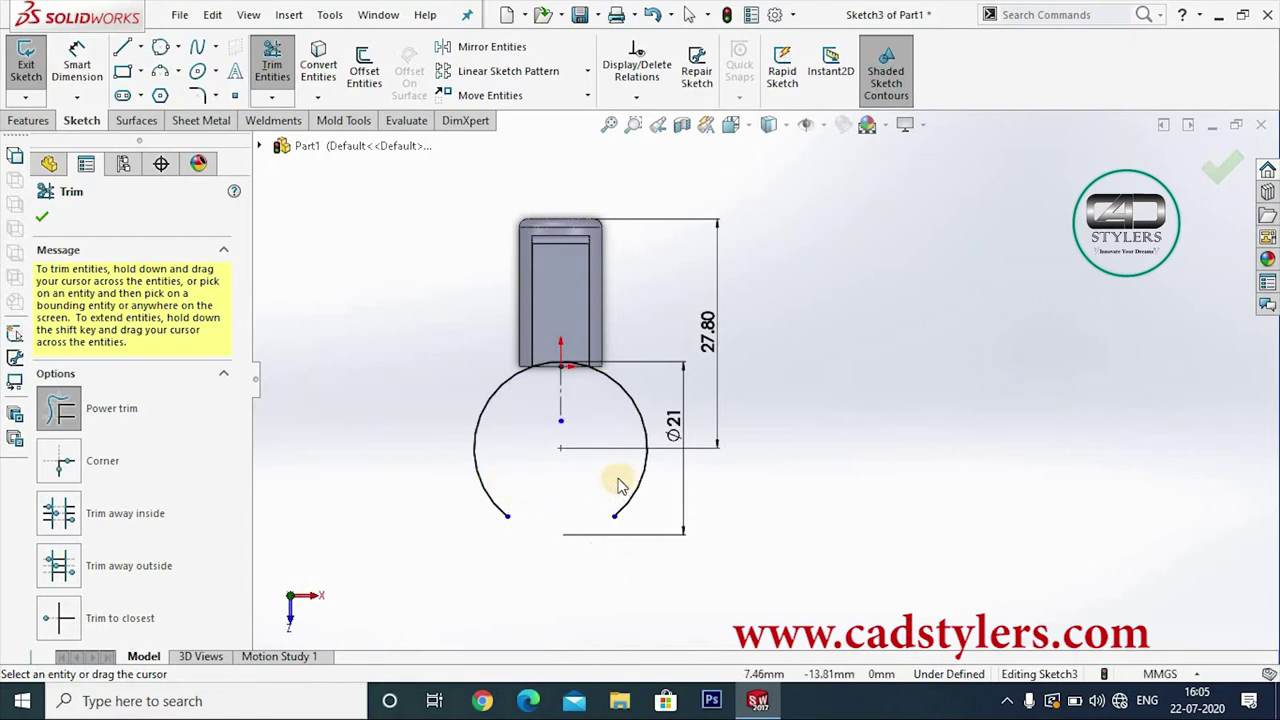
click(43, 219)
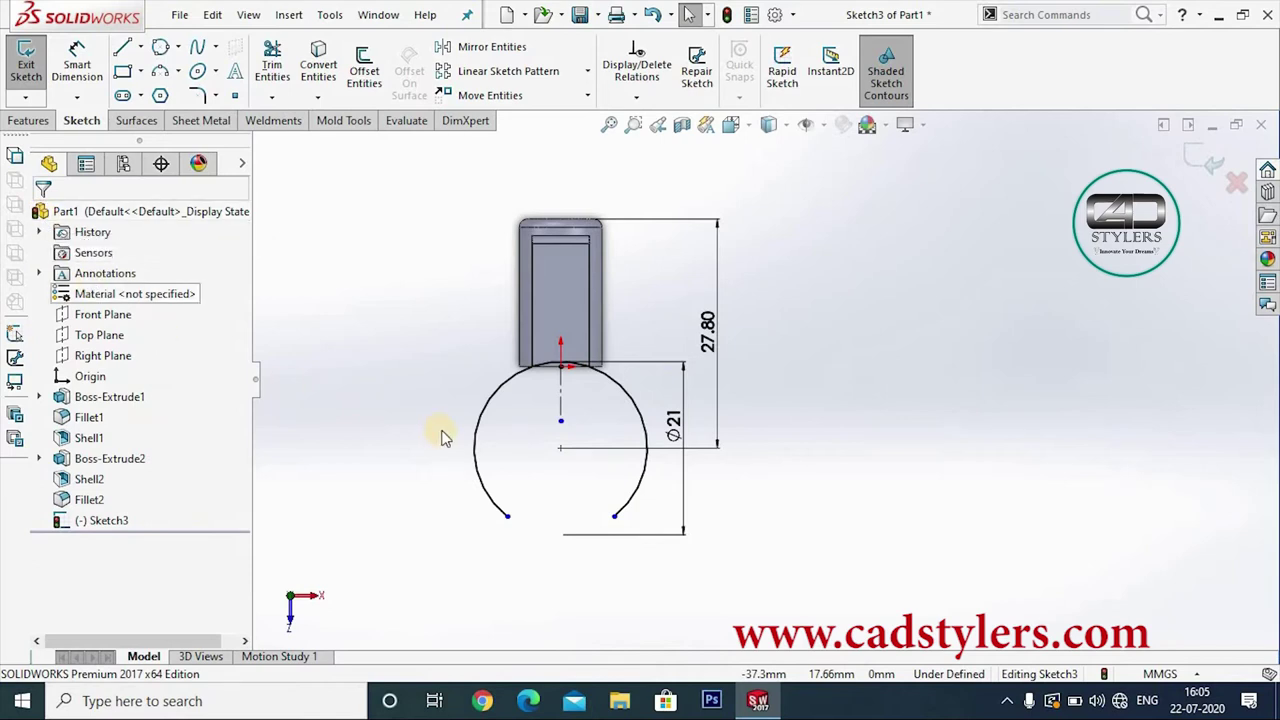
Step: Offset the open arc 1.30 mm, reversed with arc-capped ends, then exit Sketch3
click(365, 80)
text(1.3)
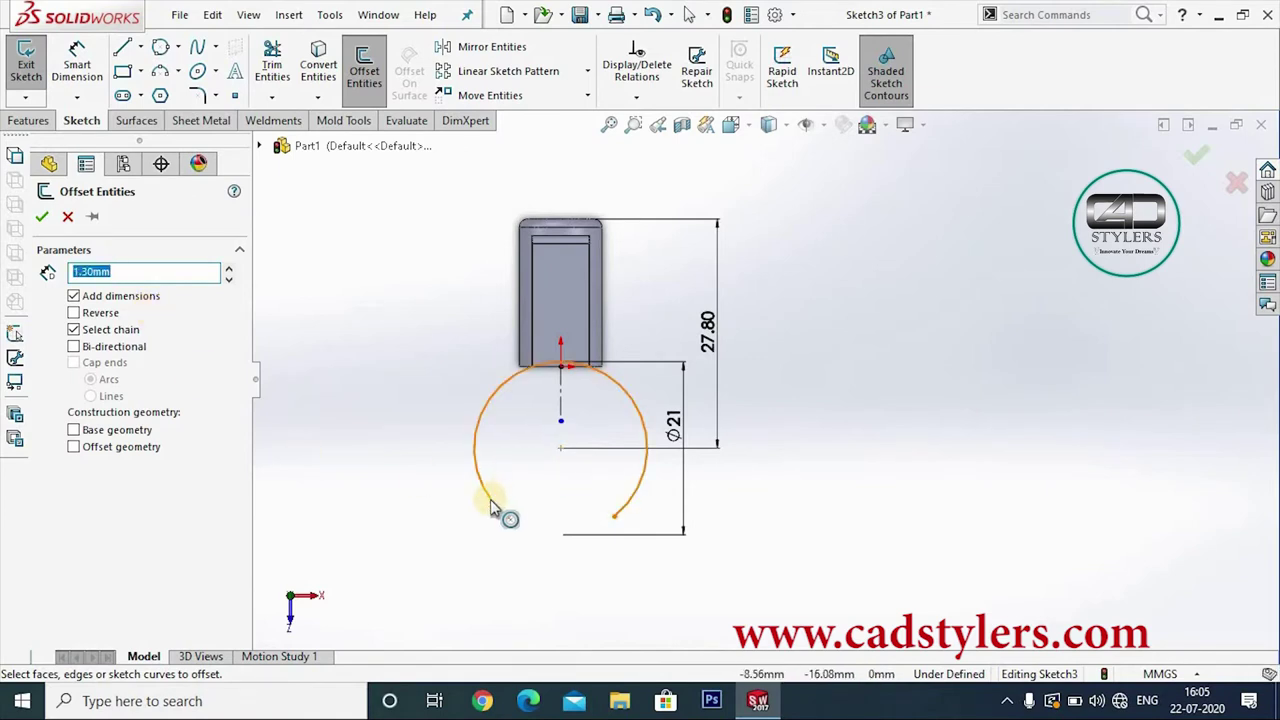
click(491, 499)
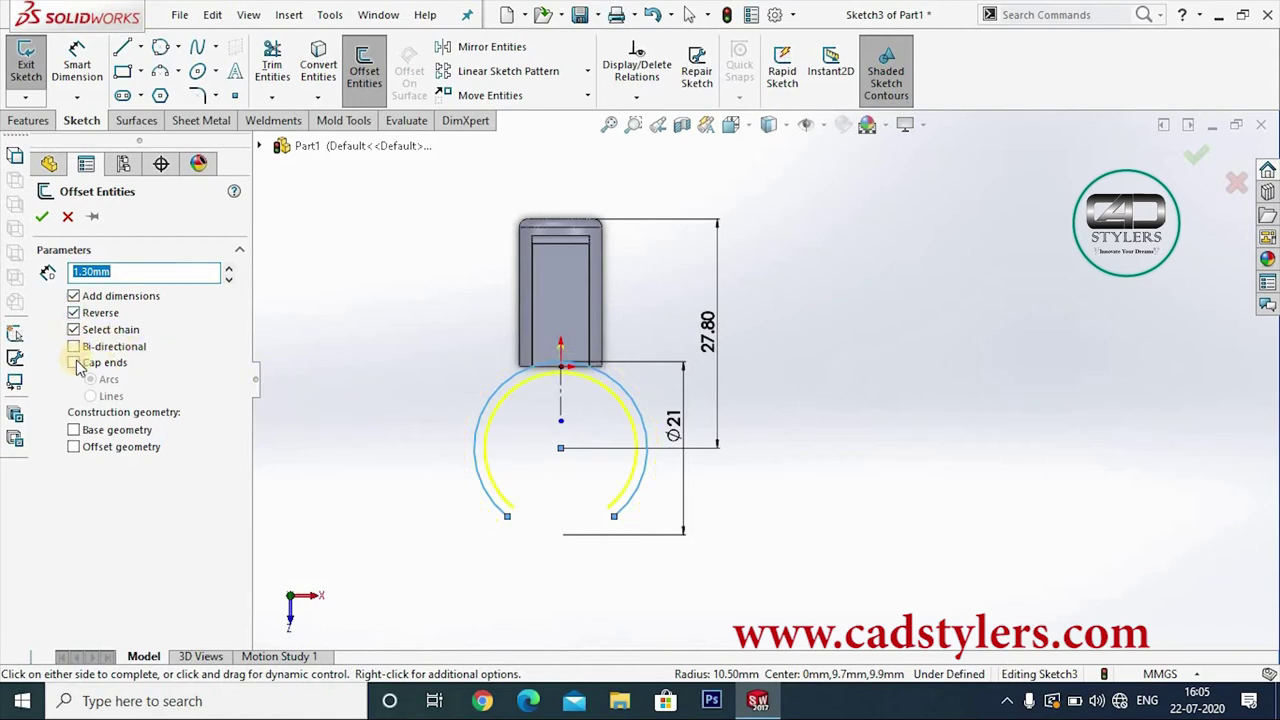
click(45, 218)
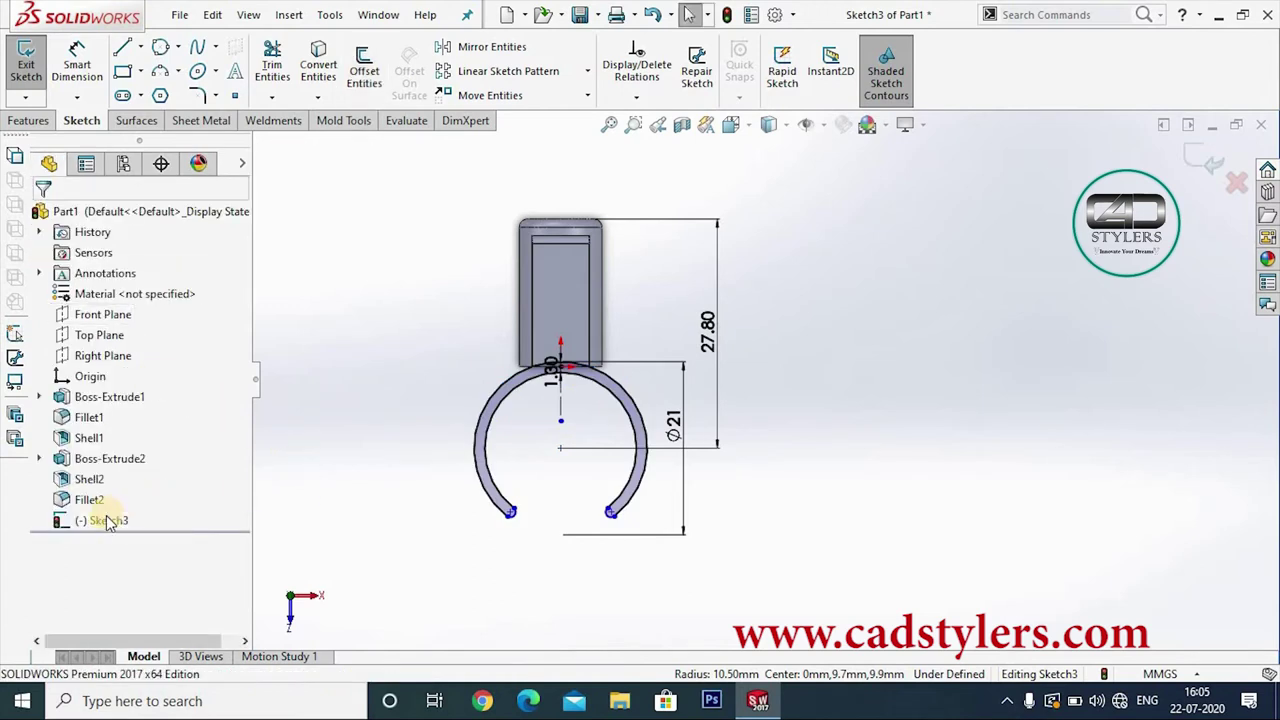
scroll(515, 541, down, 3)
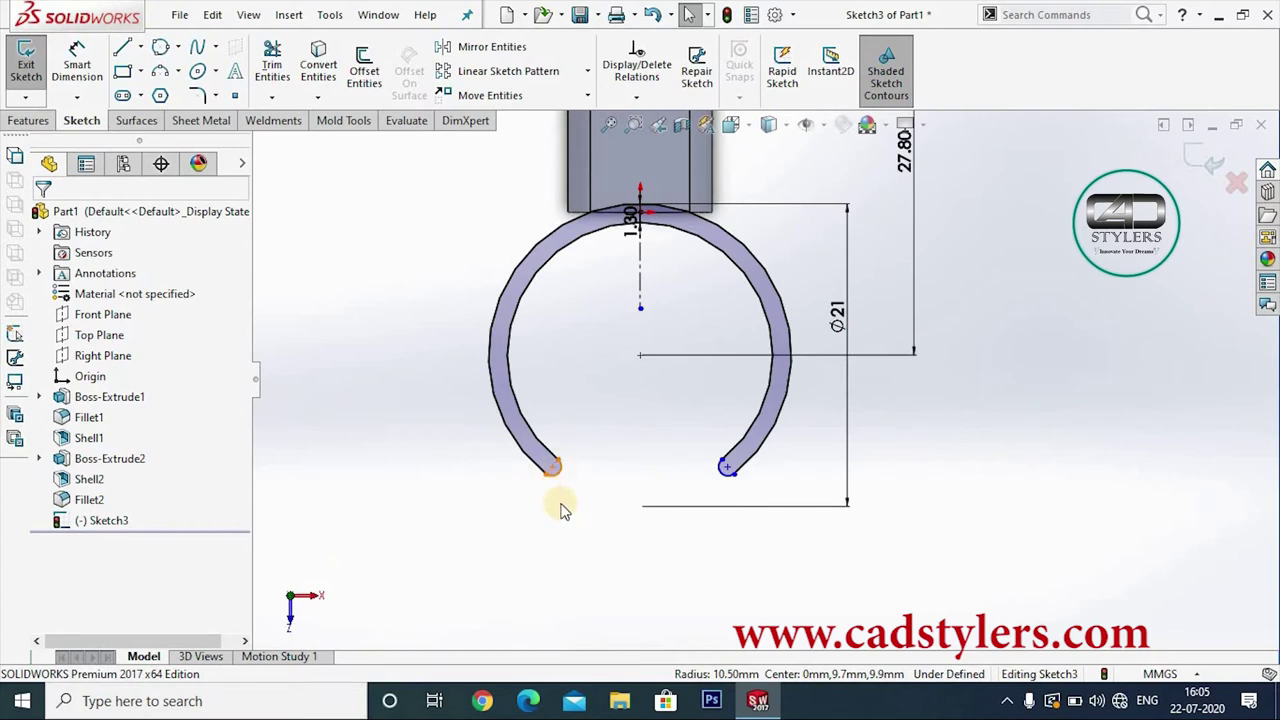
scroll(562, 517, up, 2)
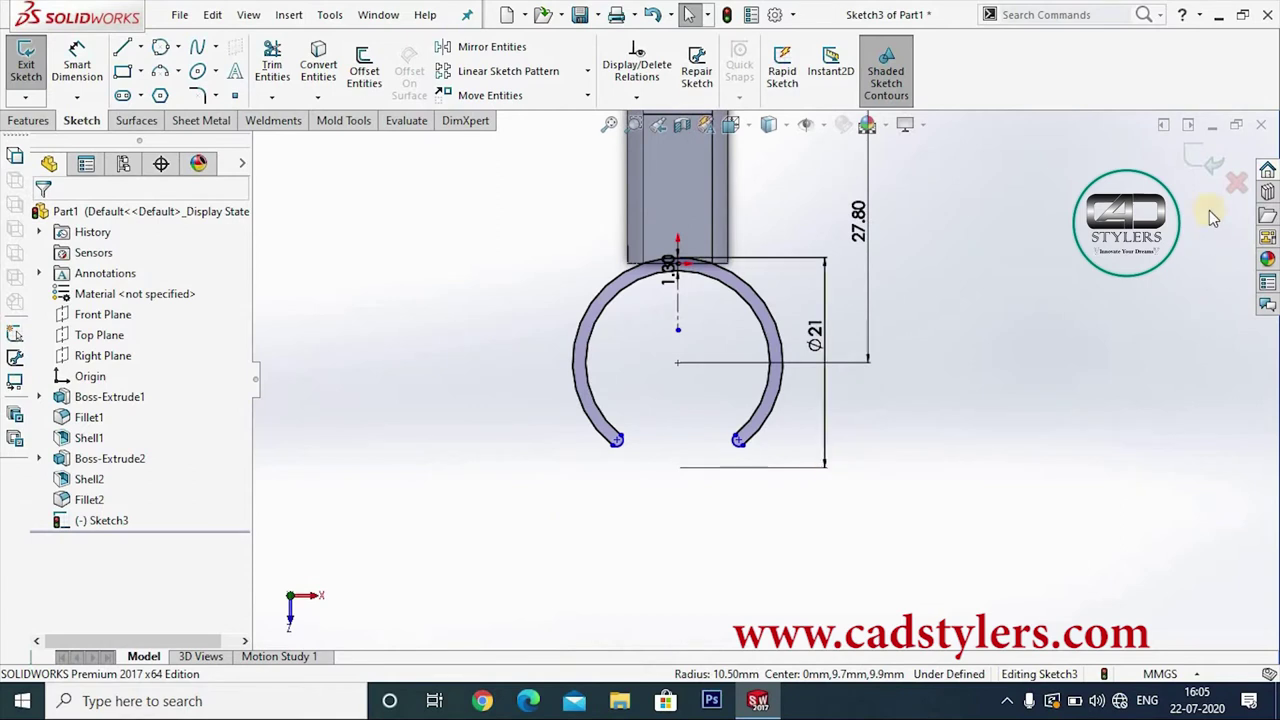
mouse_move(929, 537)
middle_down()
mouse_move(913, 383)
mouse_move(800, 463)
mouse_move(797, 437)
mouse_move(966, 554)
middle_up()
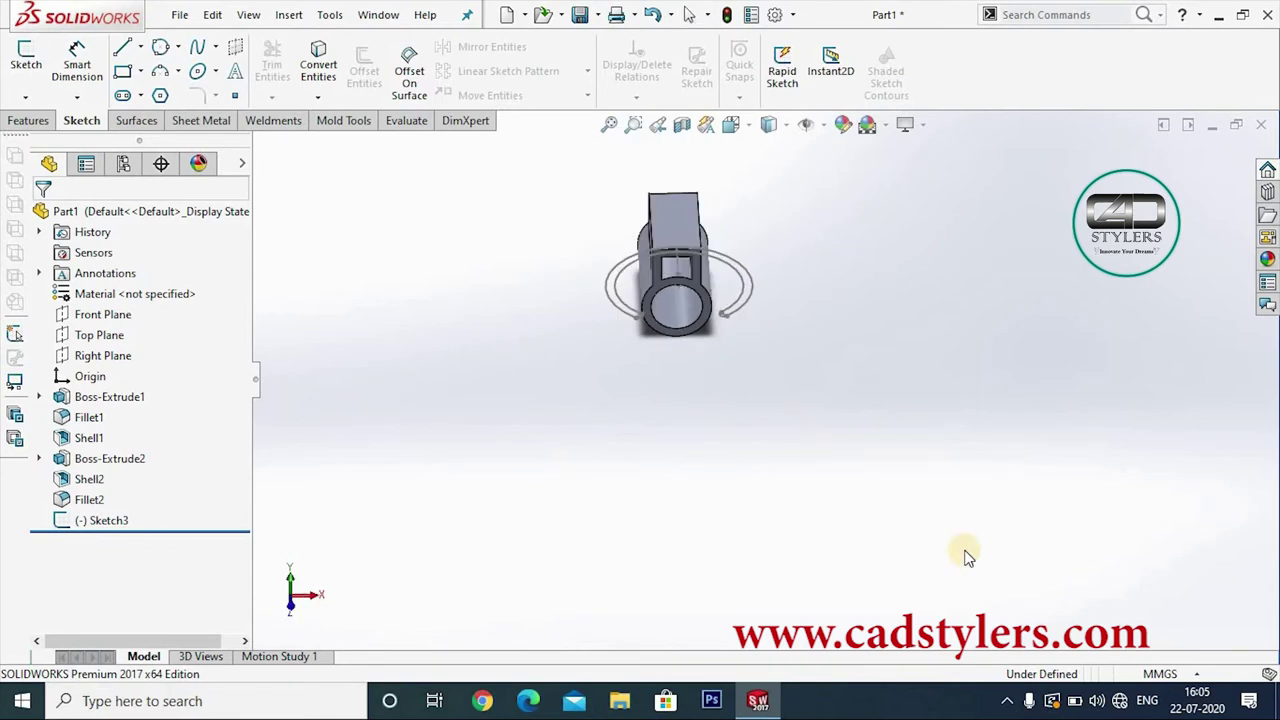
Step: Set up an Extruded Boss/Base of Sketch3 starting from a picked vertex, Blind 17.90 mm
click(118, 524)
click(28, 120)
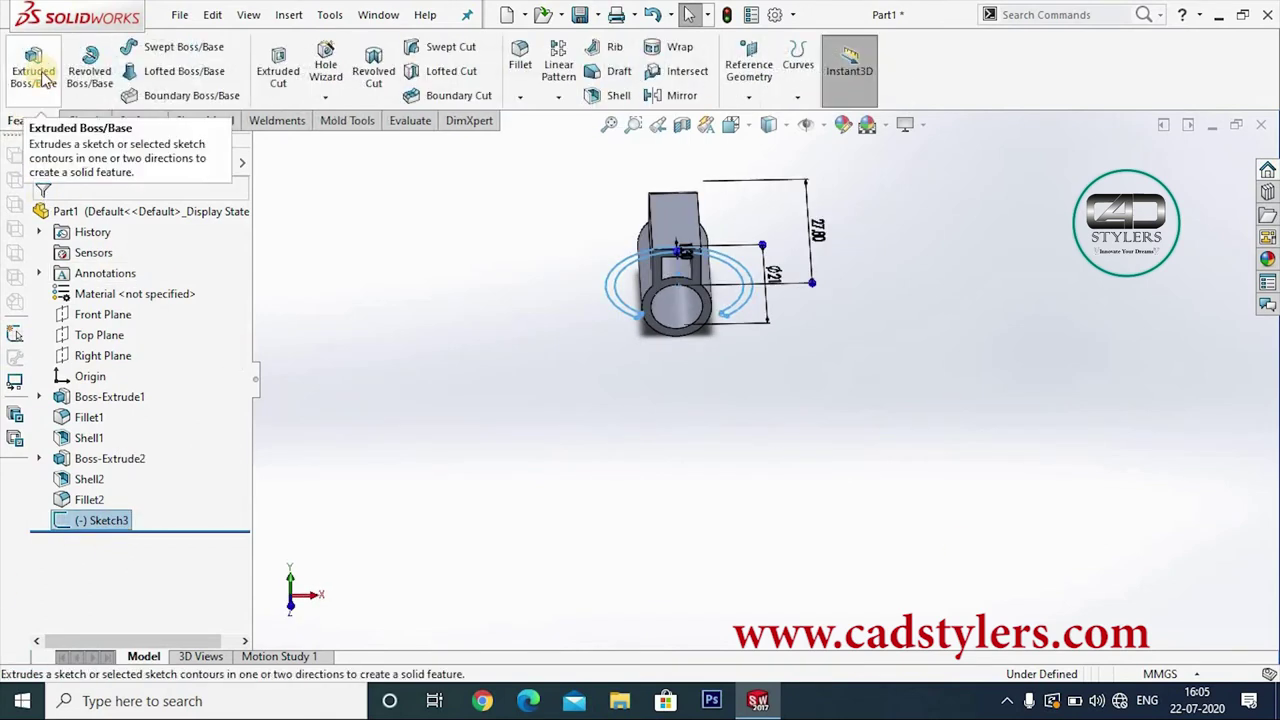
click(33, 70)
scroll(765, 323, down, 3)
mouse_move(766, 391)
middle_down()
mouse_move(757, 314)
mouse_move(757, 366)
mouse_move(743, 371)
middle_up()
click(150, 272)
click(154, 312)
scroll(640, 260, down, 2)
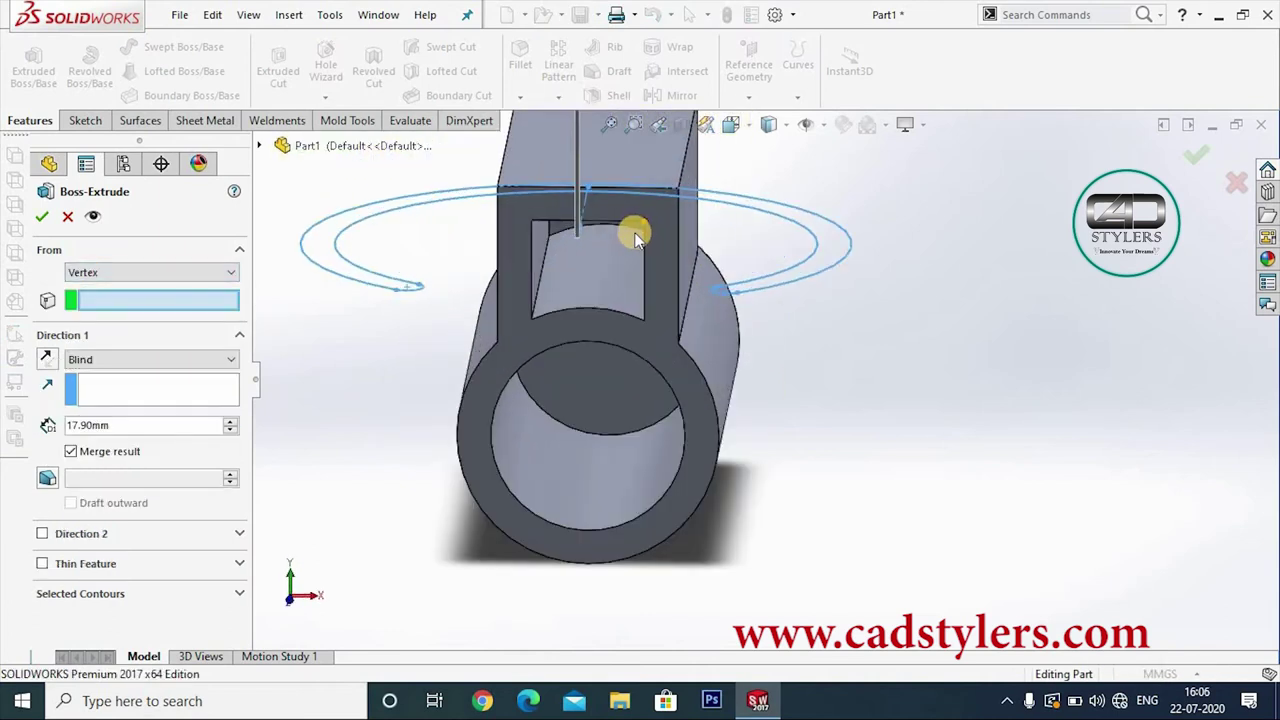
click(642, 219)
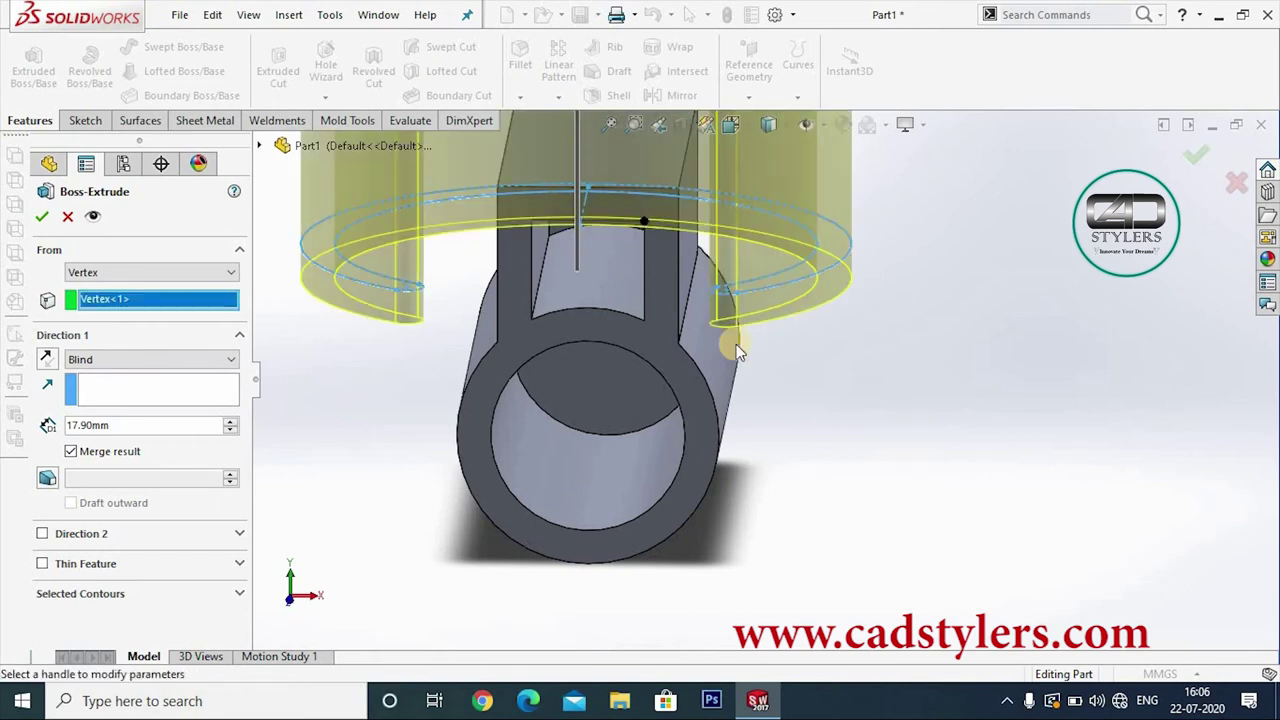
scroll(736, 344, up, 2)
middle_drag(834, 412, 862, 374)
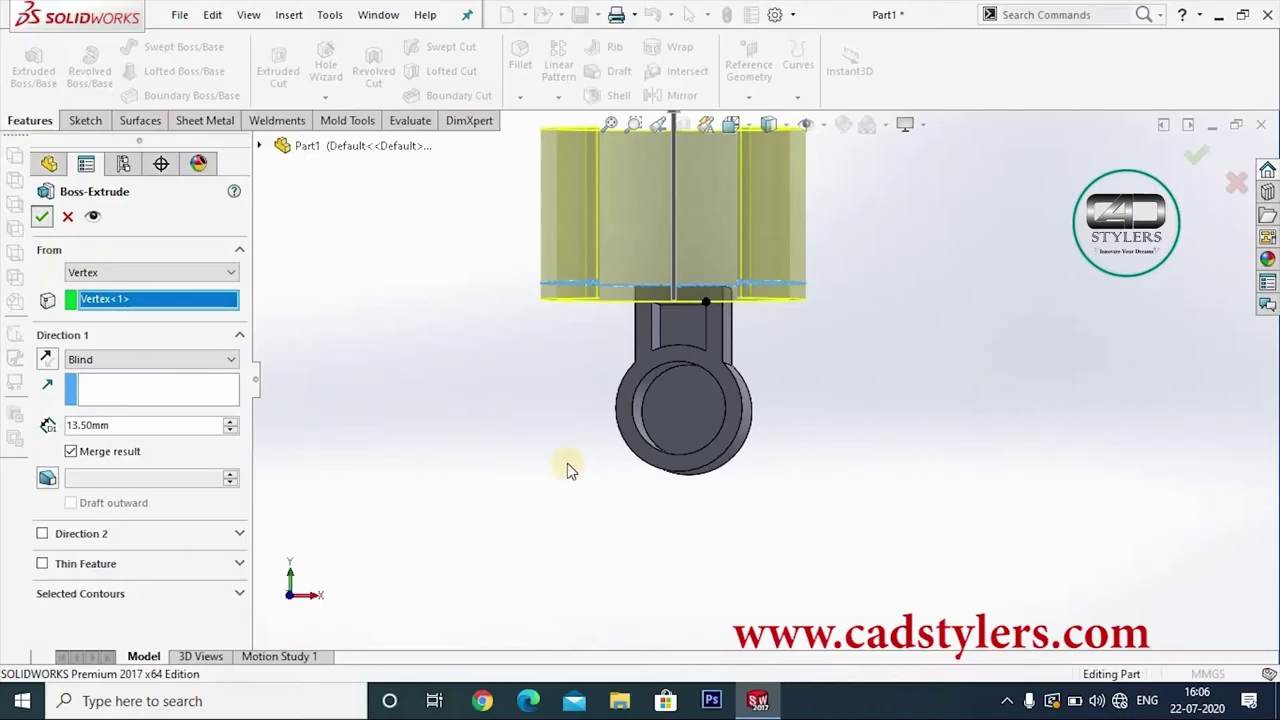
Step: Confirm the 17.90 mm extrusion and orbit to view the solid ring in isometric
key(Return)
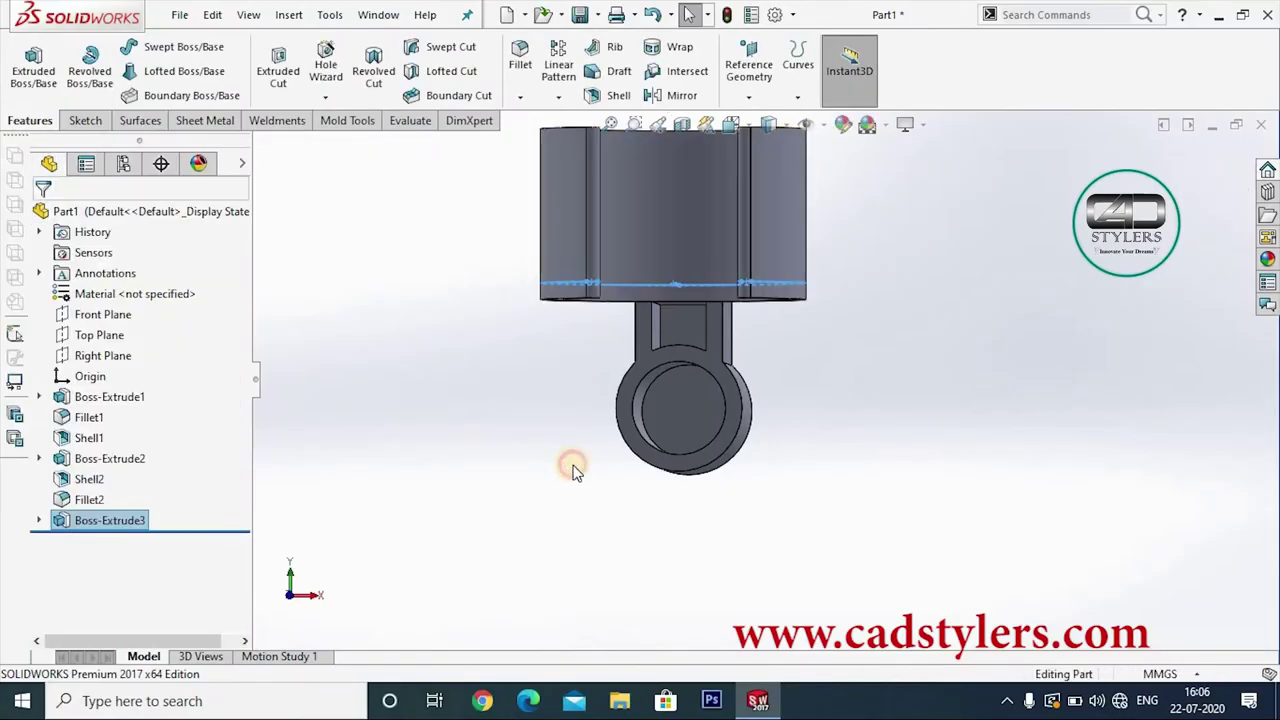
scroll(571, 480, up, 2)
mouse_move(571, 494)
middle_down()
mouse_move(545, 554)
mouse_move(577, 303)
mouse_move(597, 257)
middle_up()
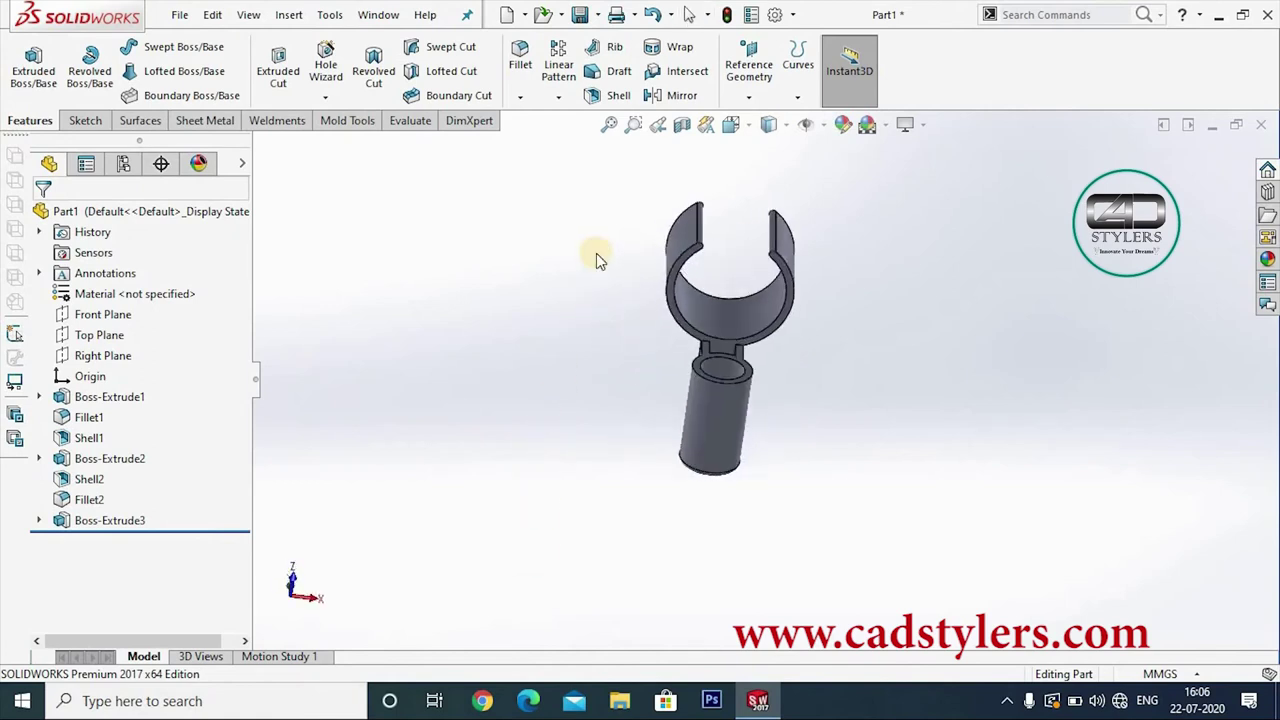
scroll(666, 427, down, 2)
mouse_move(666, 427)
middle_down()
mouse_move(609, 534)
mouse_move(731, 449)
mouse_move(777, 469)
mouse_move(766, 320)
mouse_move(811, 443)
mouse_move(691, 574)
mouse_move(876, 411)
mouse_move(749, 440)
mouse_move(743, 369)
mouse_move(753, 427)
middle_up()
scroll(777, 473, up, 2)
scroll(811, 443, up, 1)
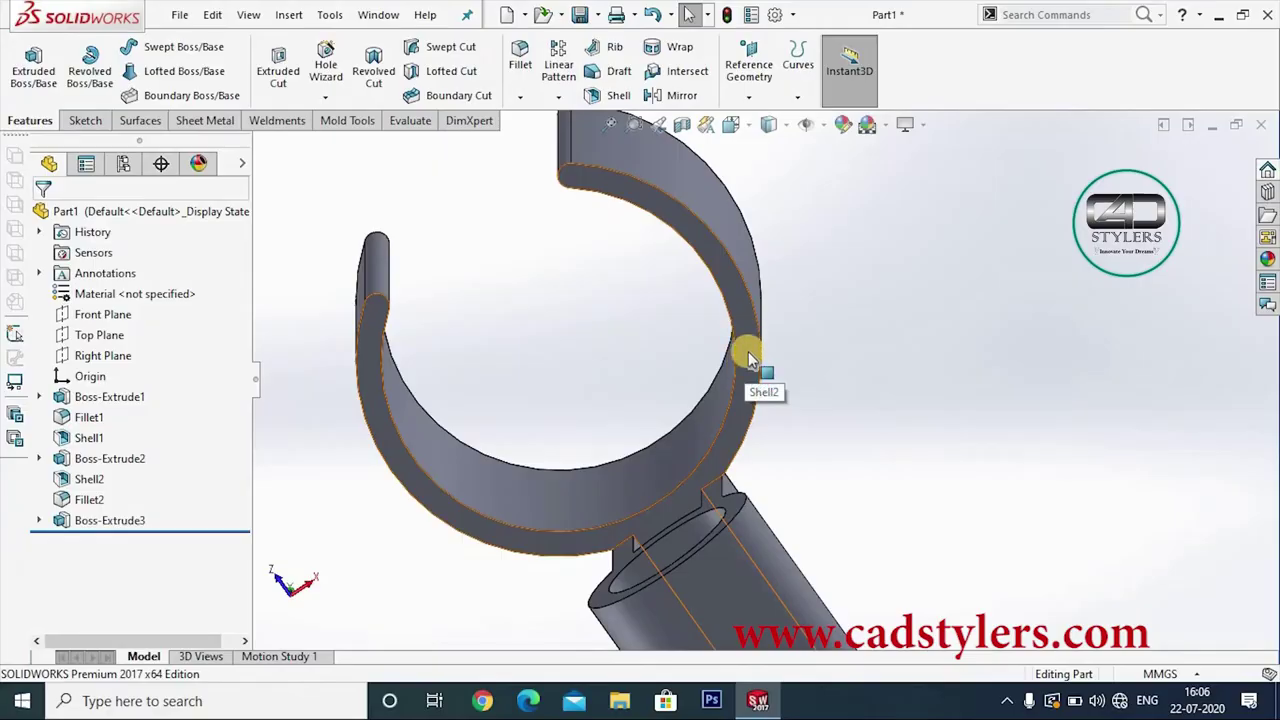
Step: Face the ring head-on and open a new Sketch4 on its front face
click(748, 354)
right_click(748, 354)
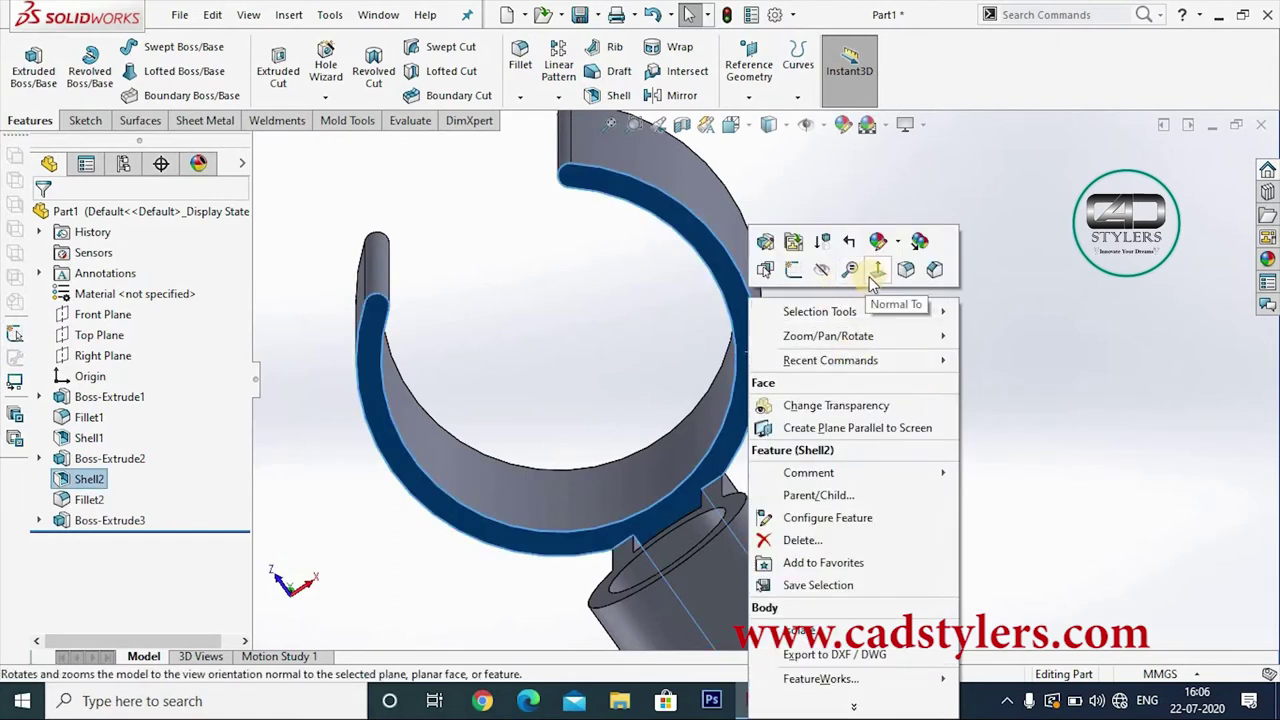
click(876, 273)
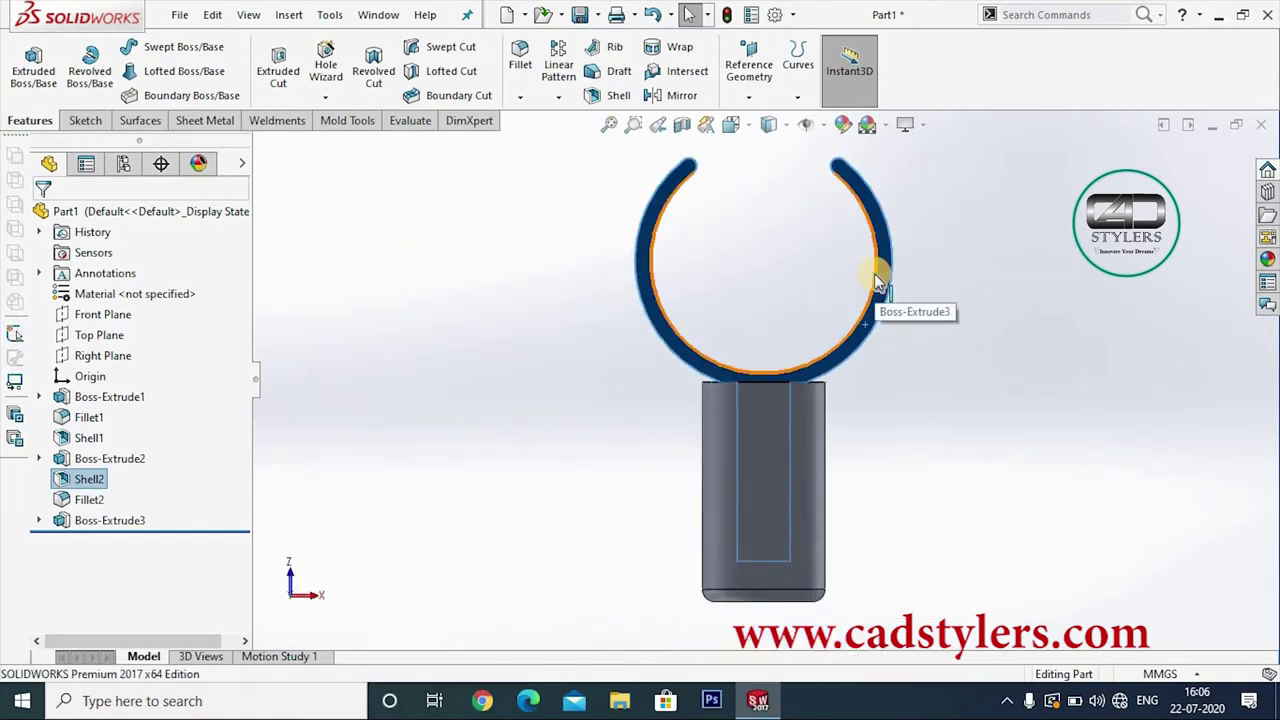
click(929, 371)
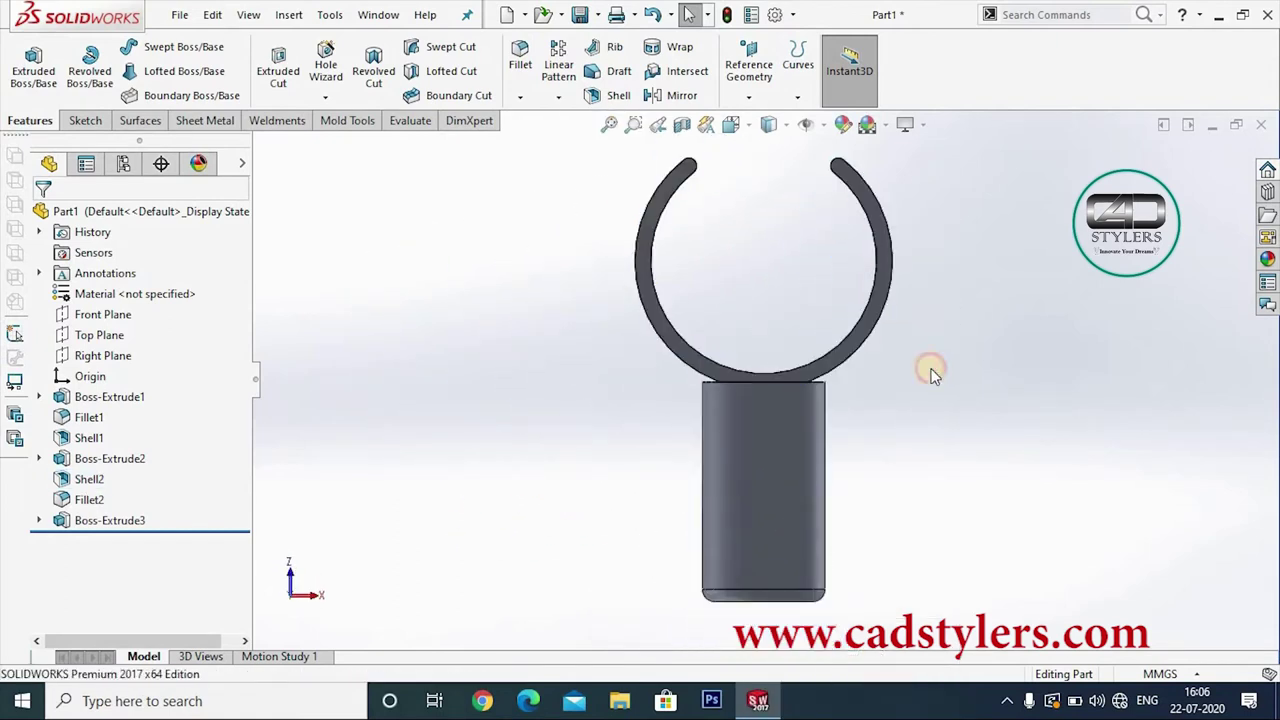
right_click(866, 323)
click(930, 266)
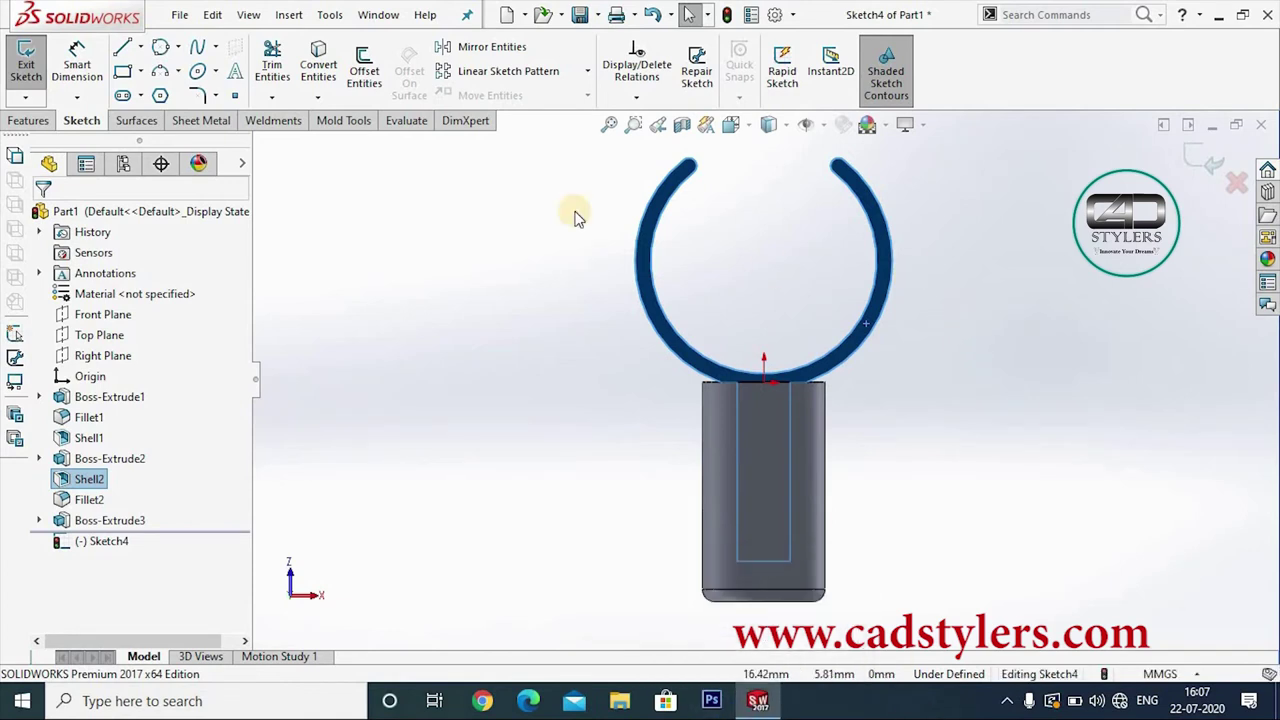
Step: Draw a centre-radius circle inside the ring and dimension its diameter to 15 mm
click(160, 47)
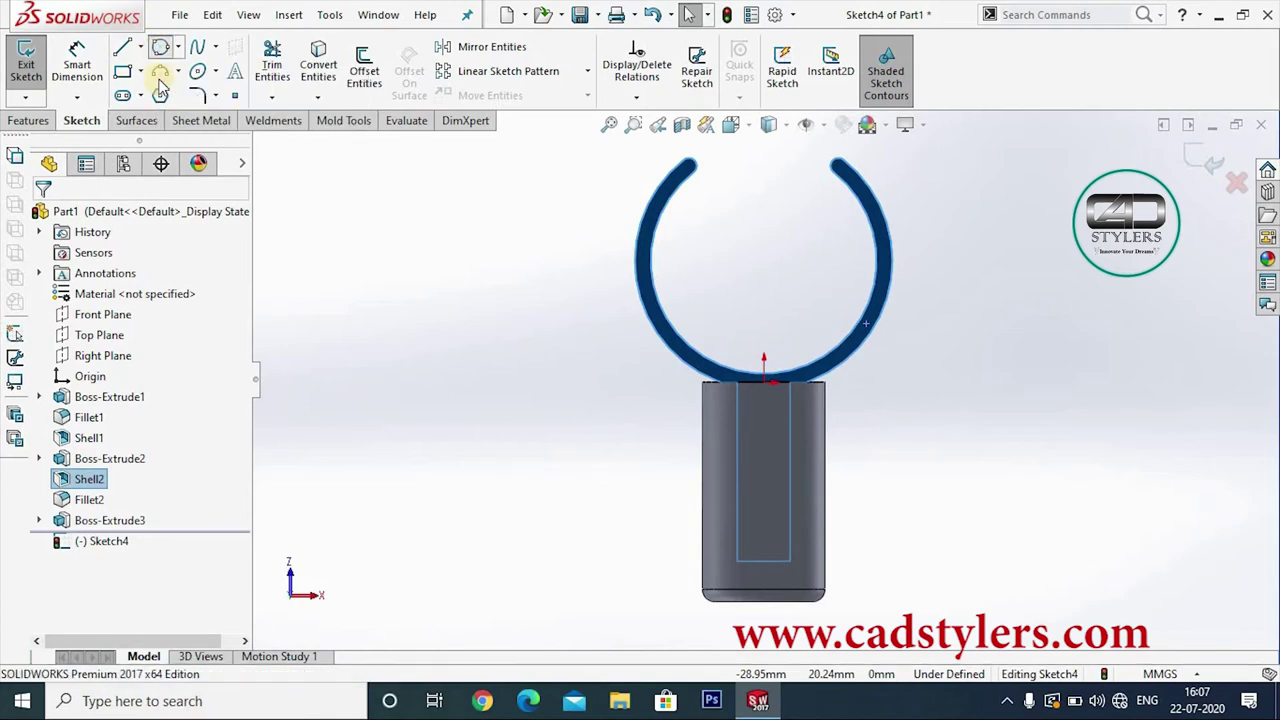
click(62, 288)
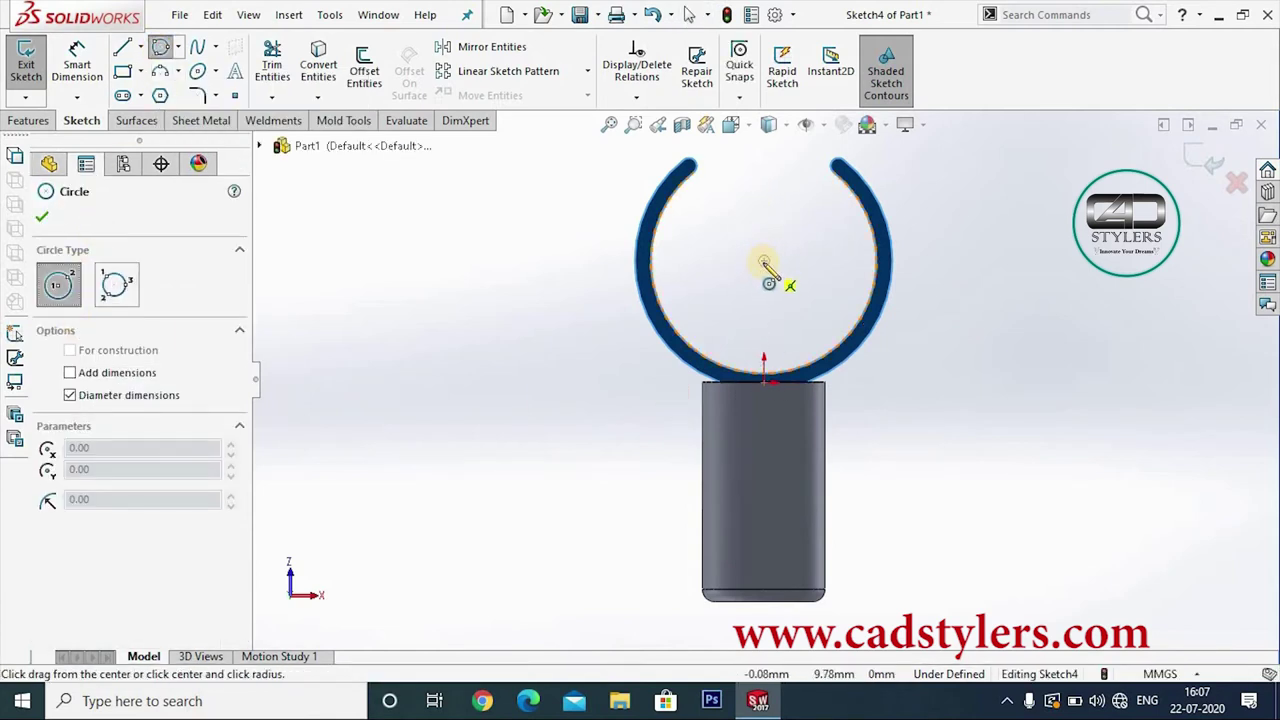
click(764, 262)
click(789, 214)
right_click(790, 215)
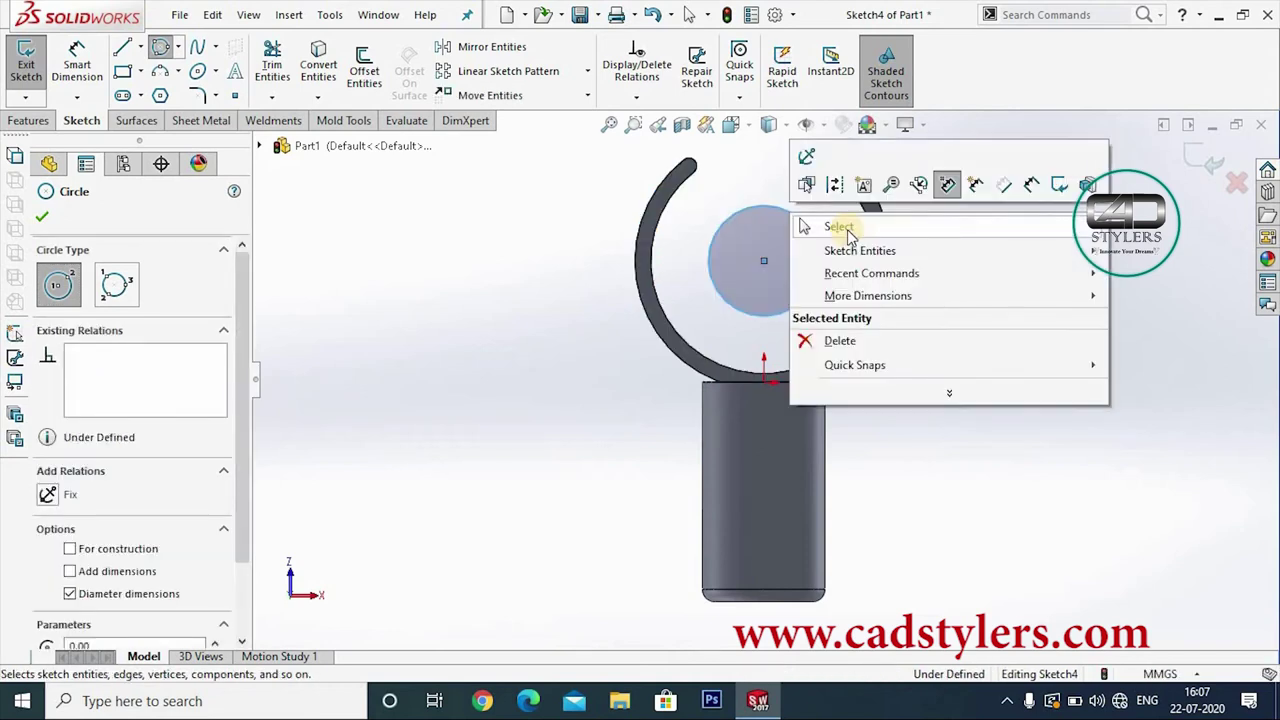
click(848, 232)
click(77, 65)
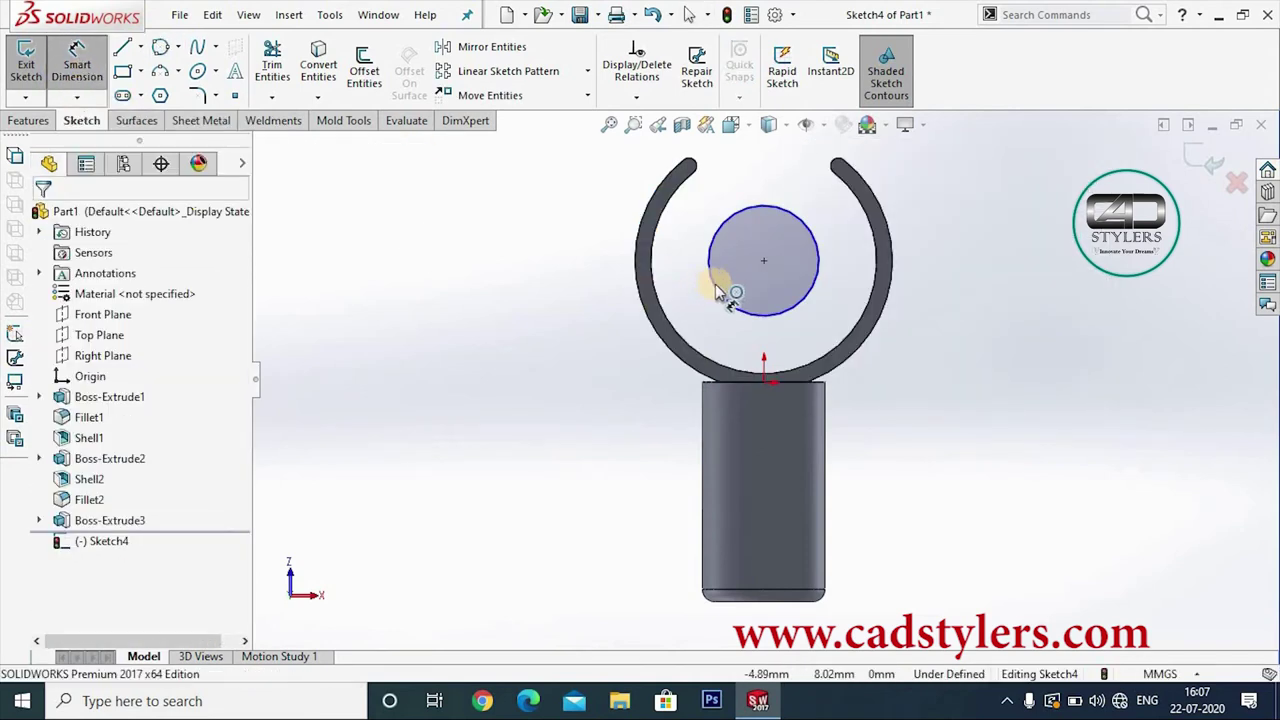
click(588, 352)
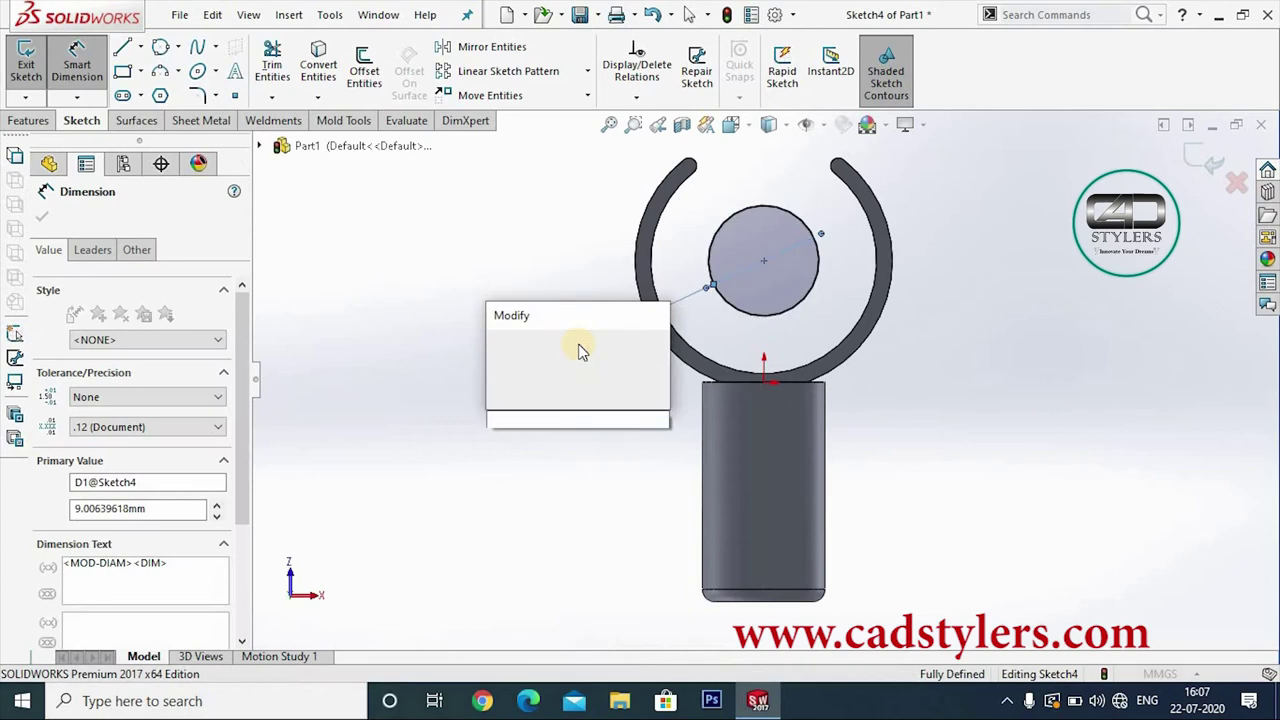
text(15)
key(Return)
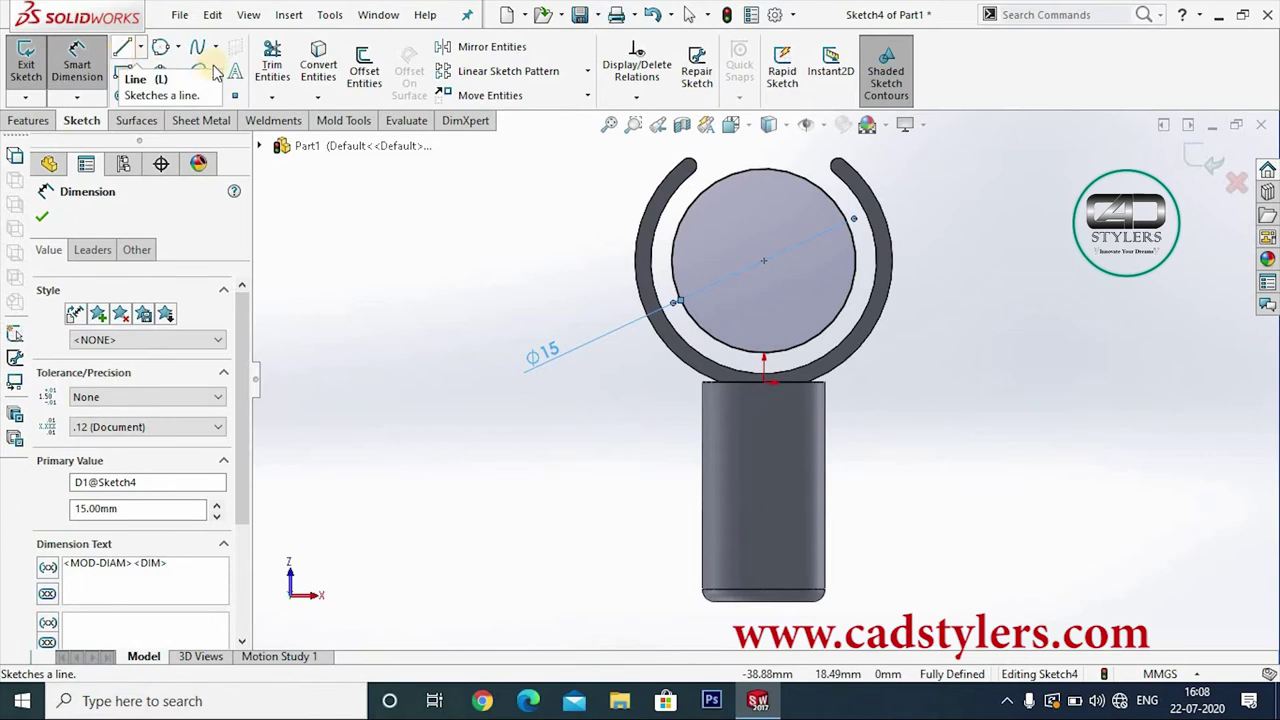
Step: Convert the ring's outer and inner arc edges into Sketch4 curves
click(318, 65)
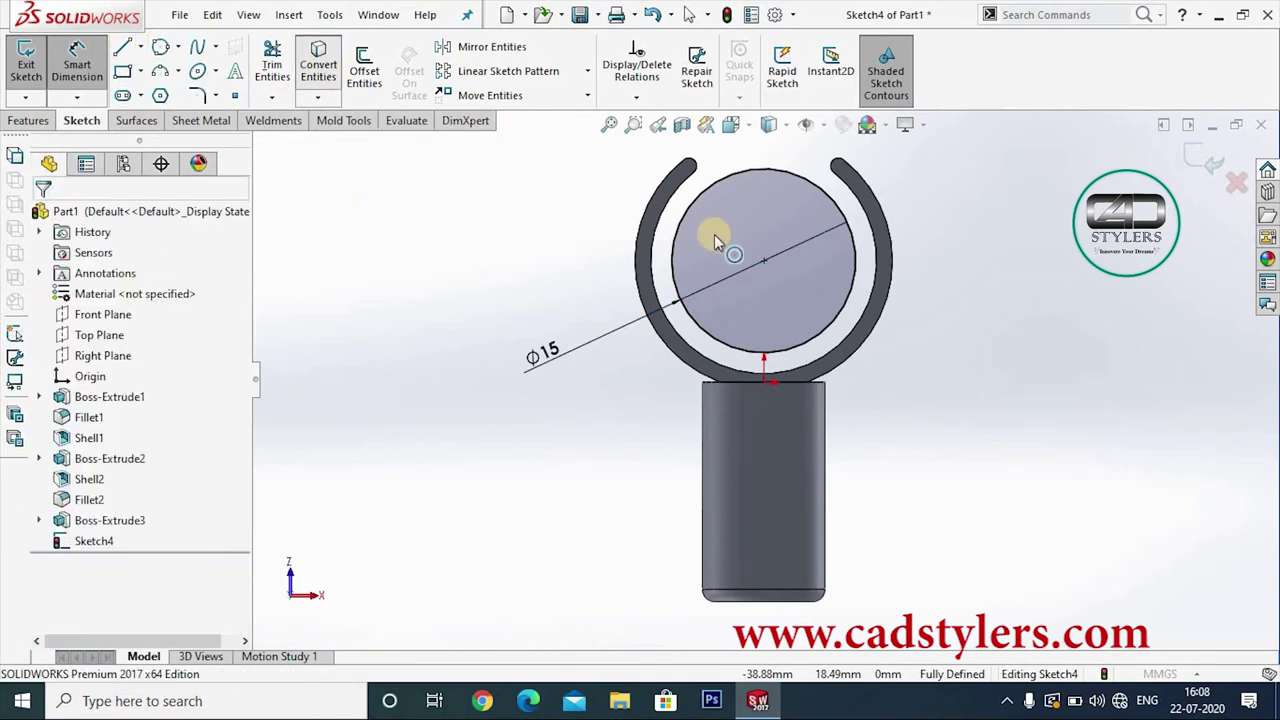
click(889, 272)
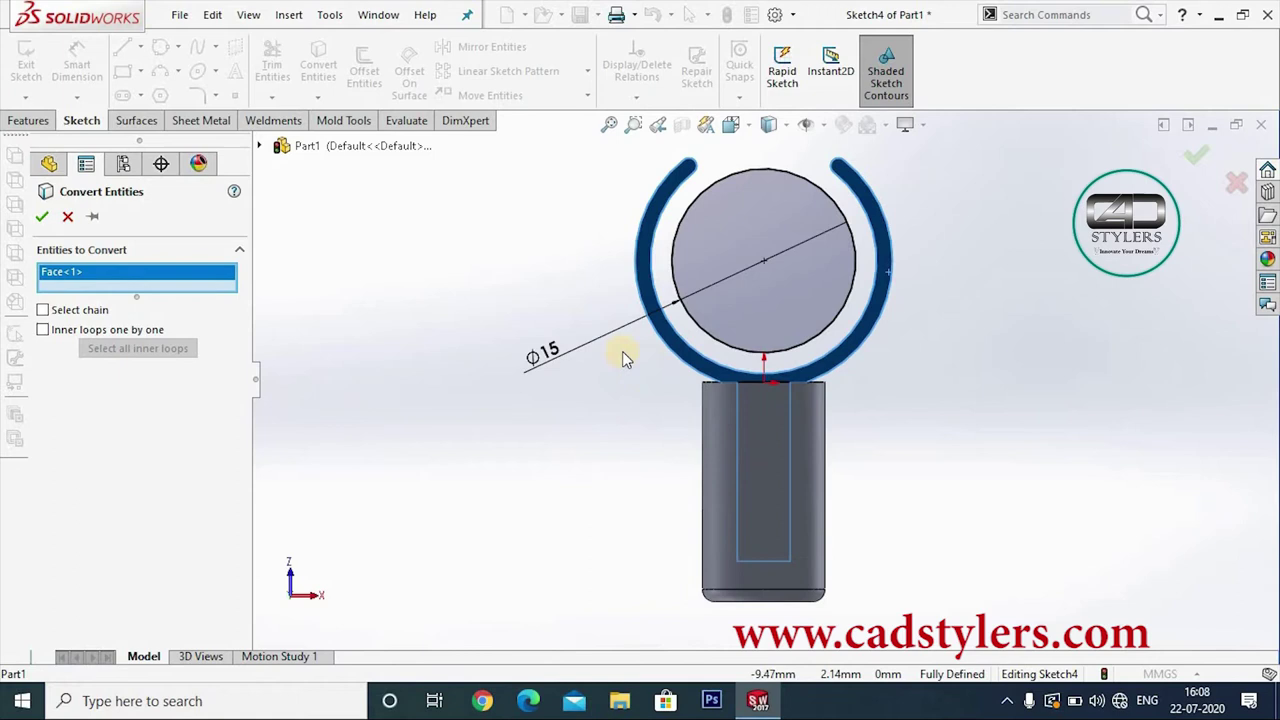
click(70, 215)
click(318, 65)
click(890, 281)
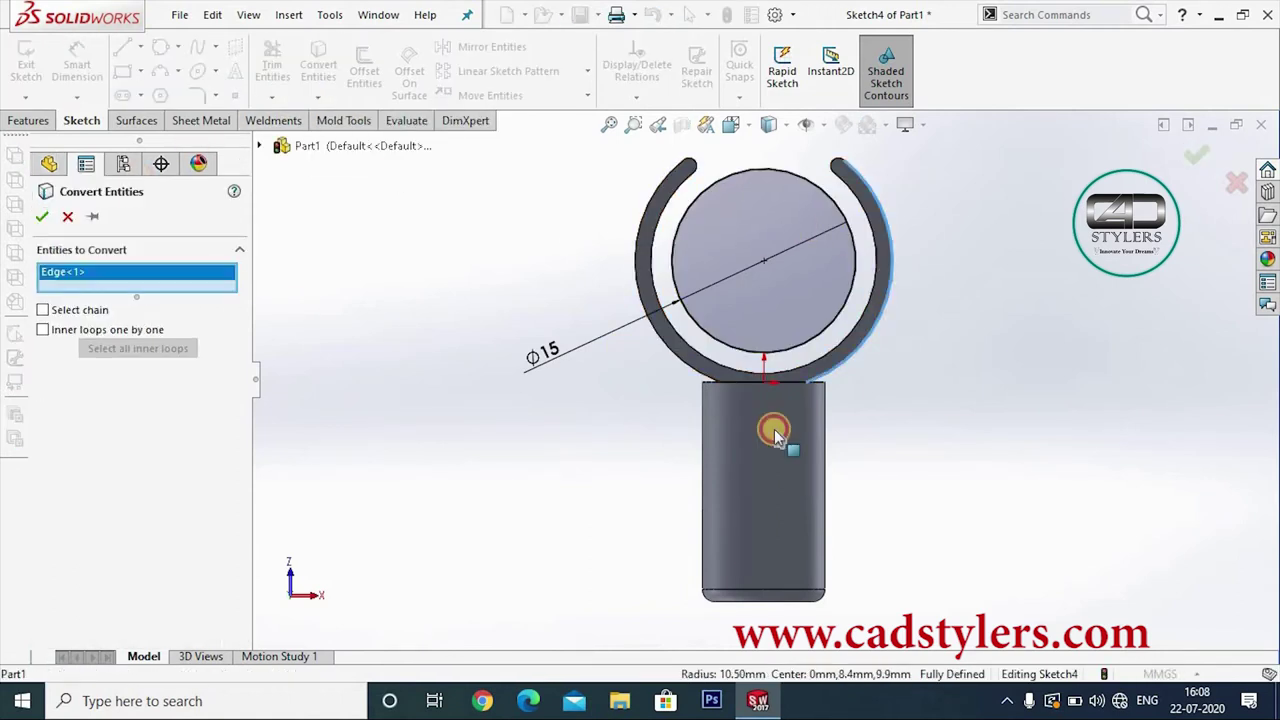
click(670, 342)
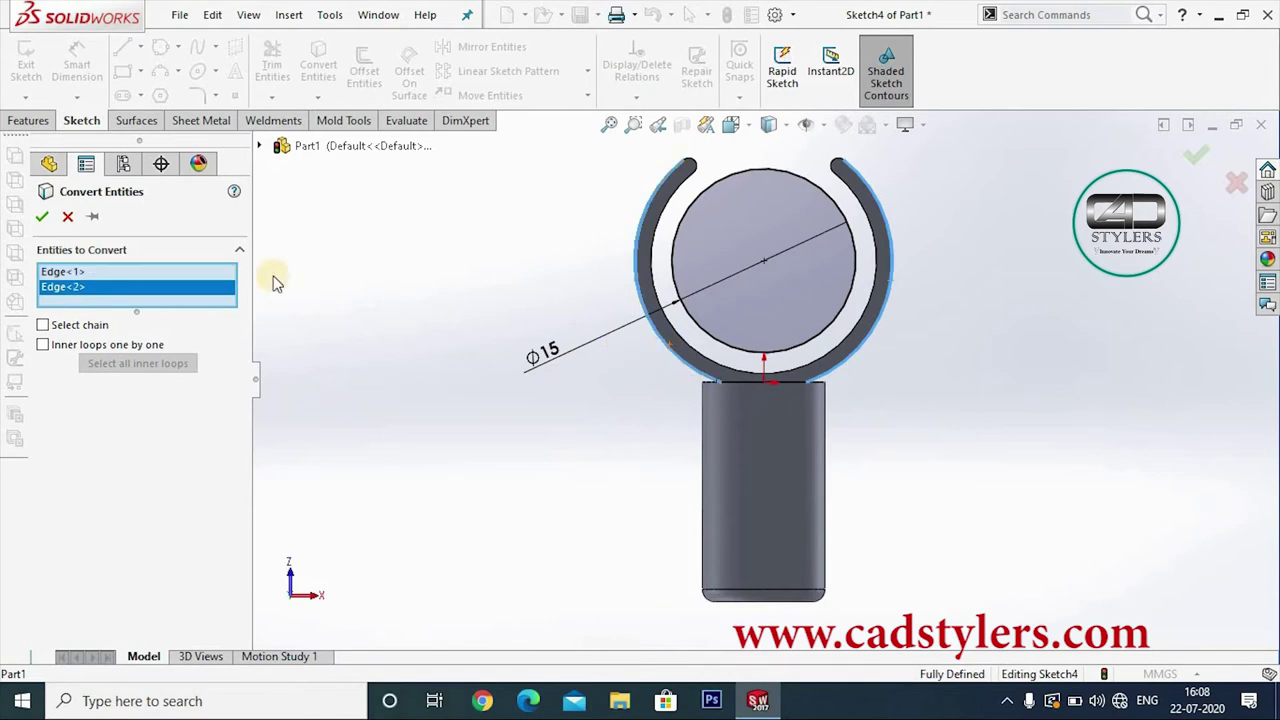
click(42, 216)
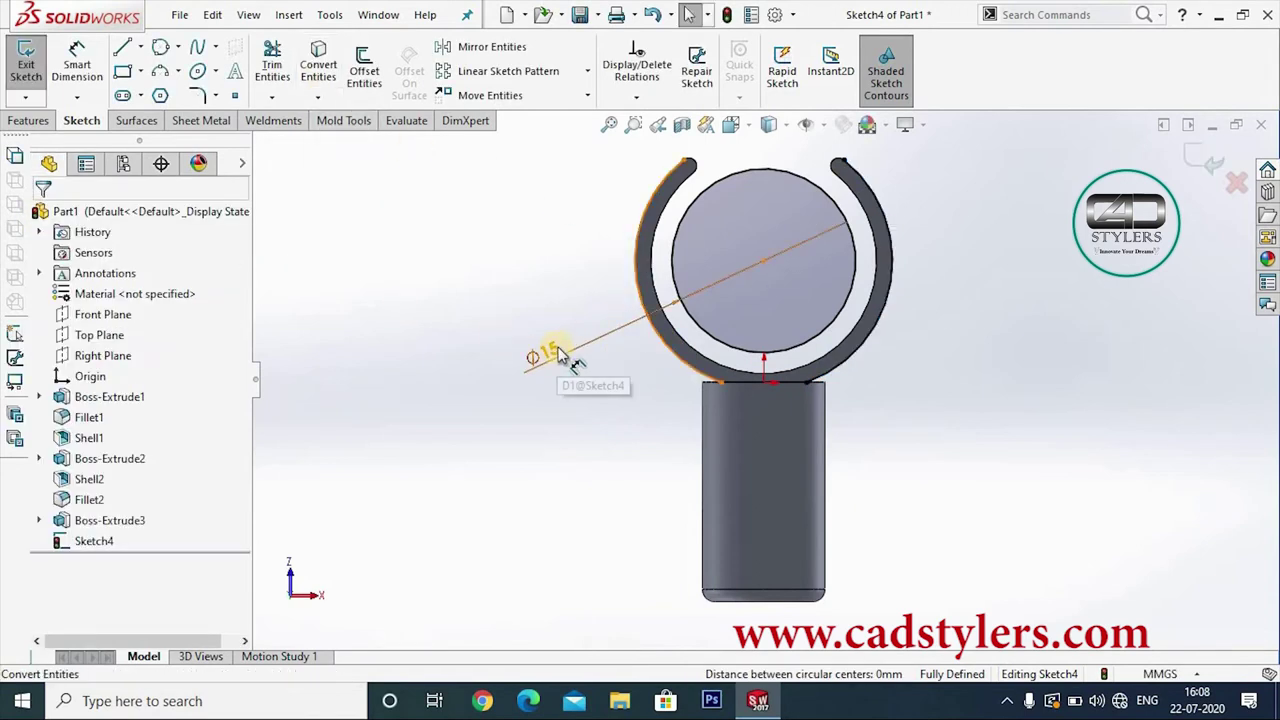
Step: Draw a short line from the circle to the ring's outer arc and convert another ring arc edge
key(l)
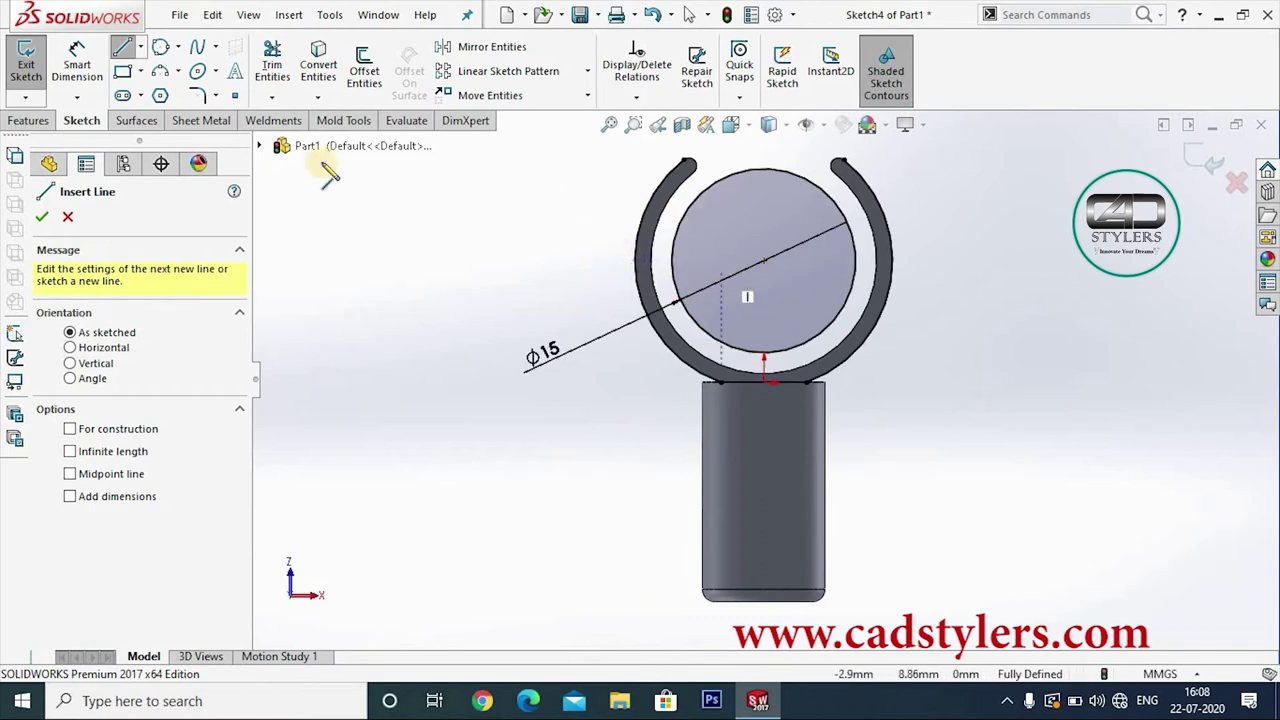
click(872, 256)
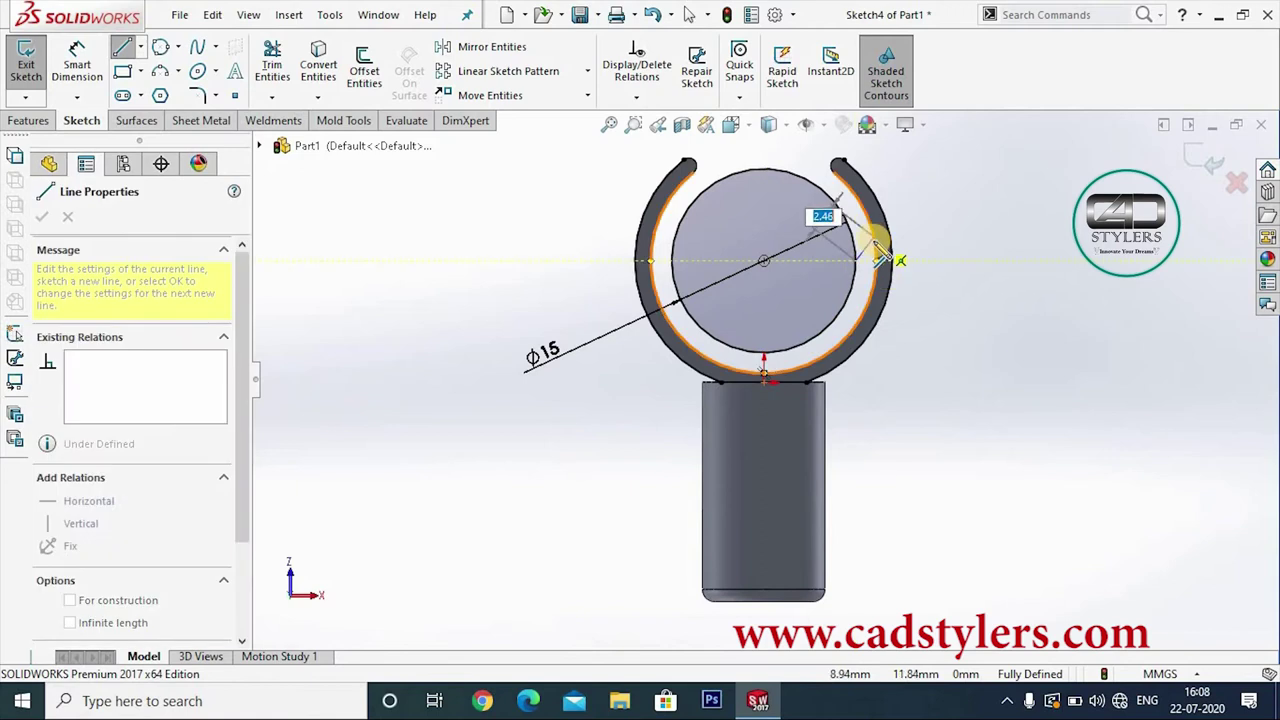
click(878, 250)
key(Escape)
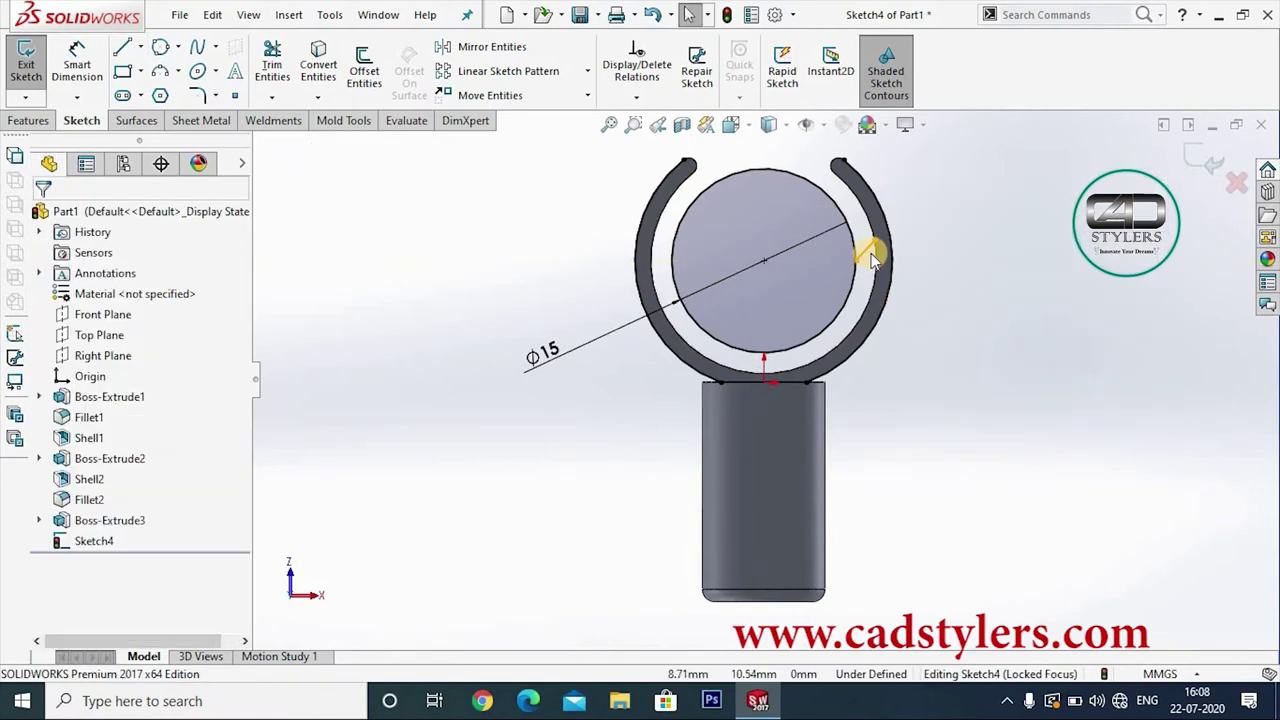
click(318, 62)
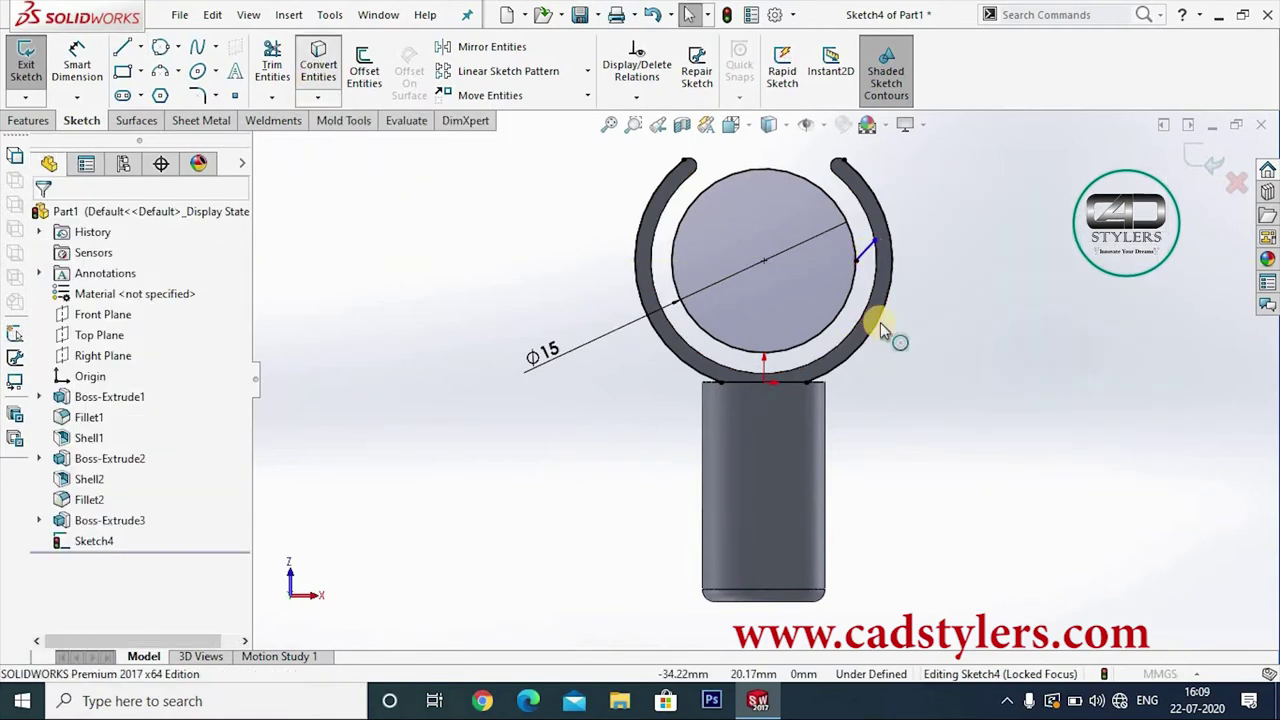
click(876, 290)
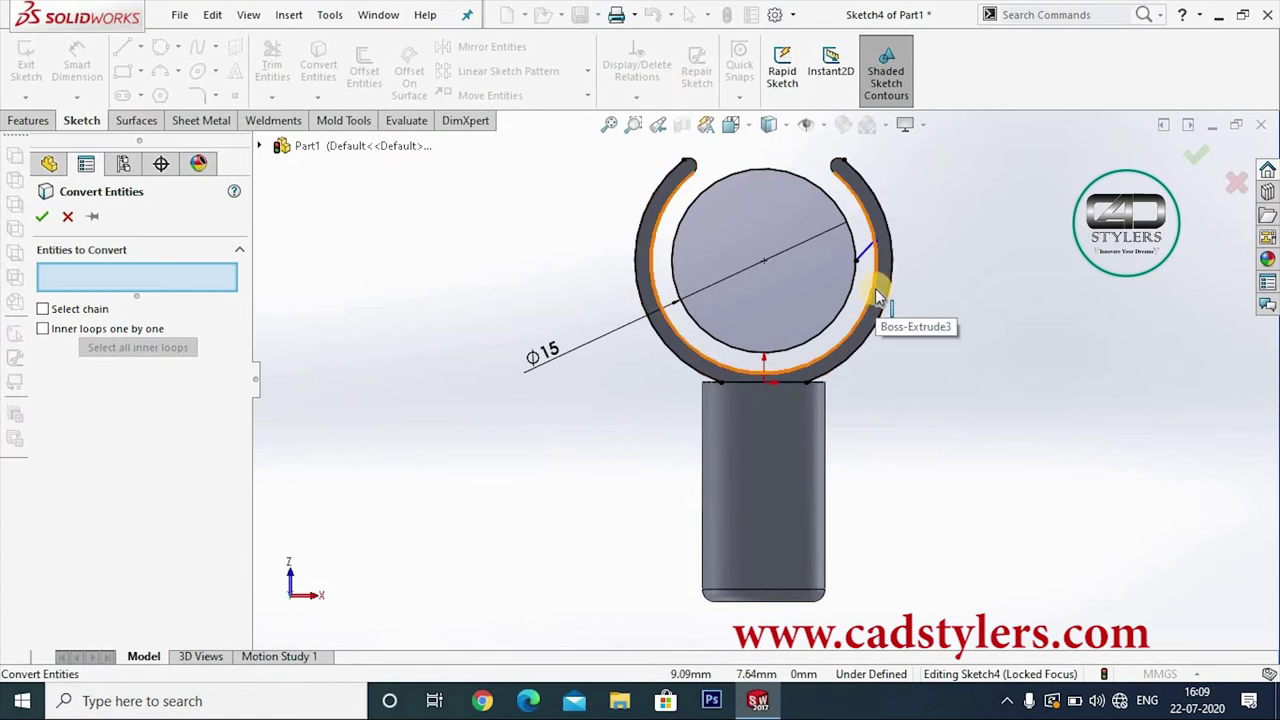
key(Return)
scroll(911, 181, up, 3)
Step: Trim the Sketch4 curves where the ring meets the post, viewing the ring tilted from above
click(272, 62)
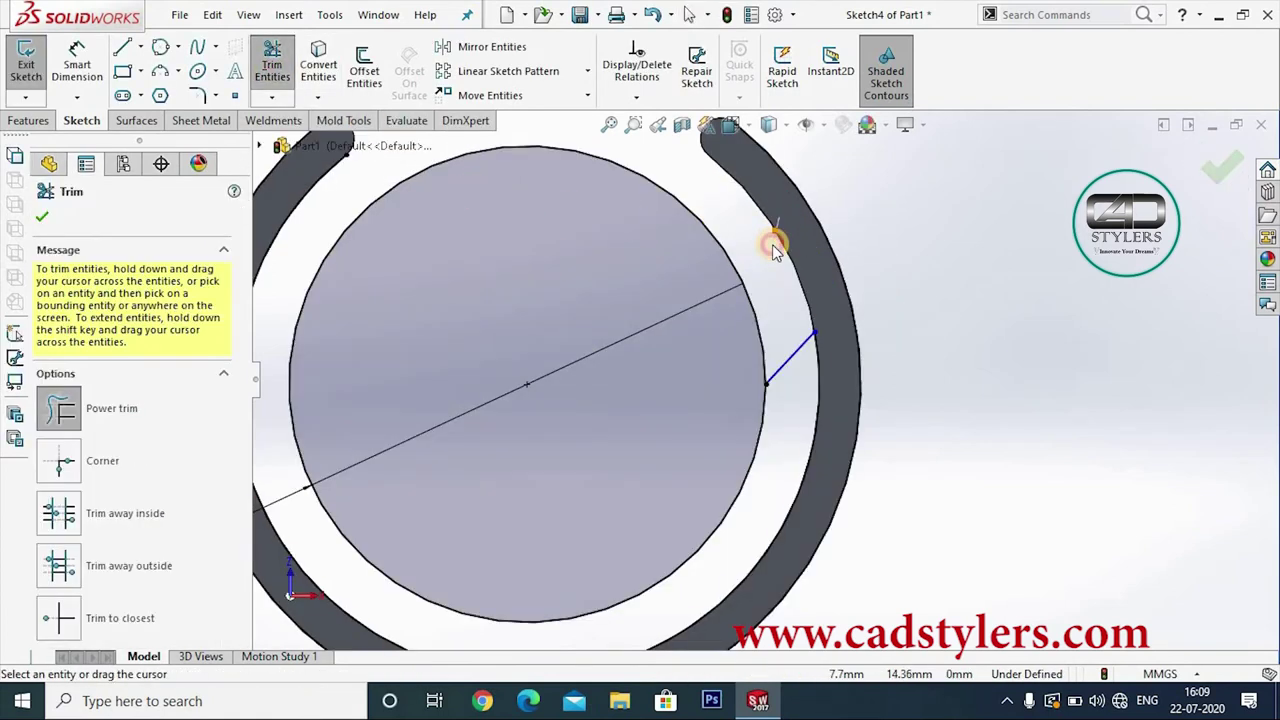
scroll(773, 240, down, 3)
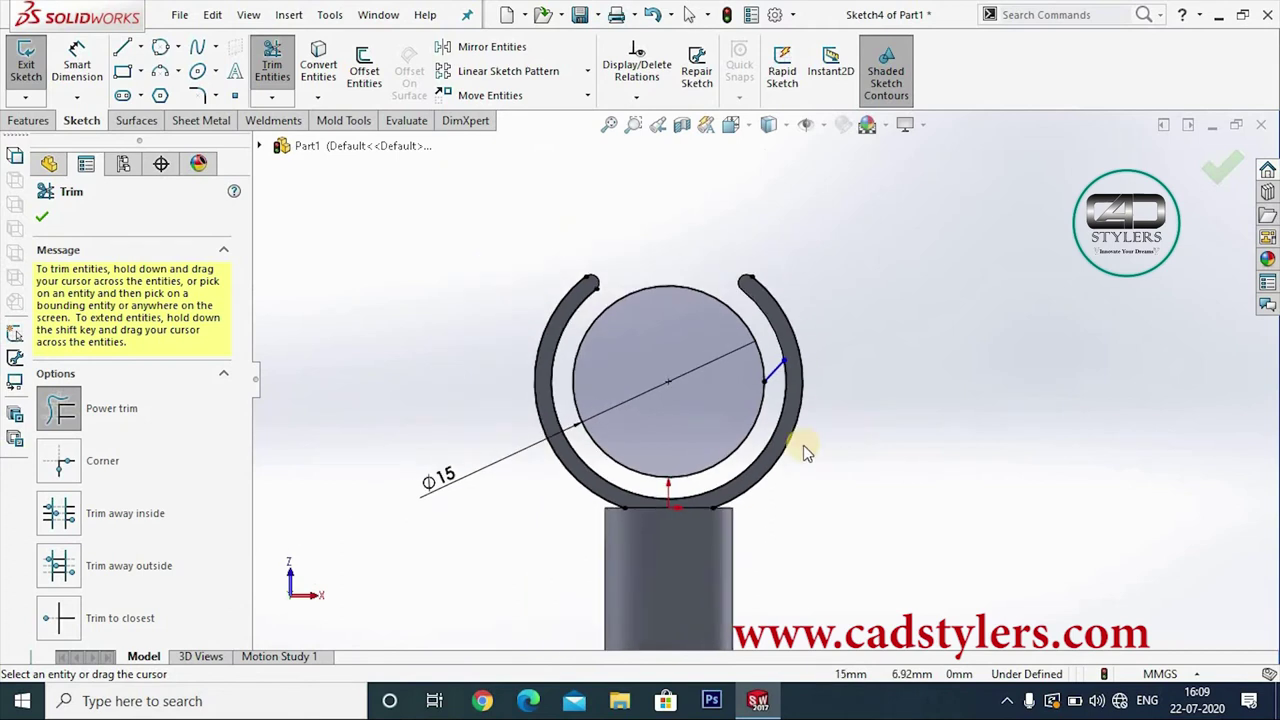
scroll(808, 449, up, 3)
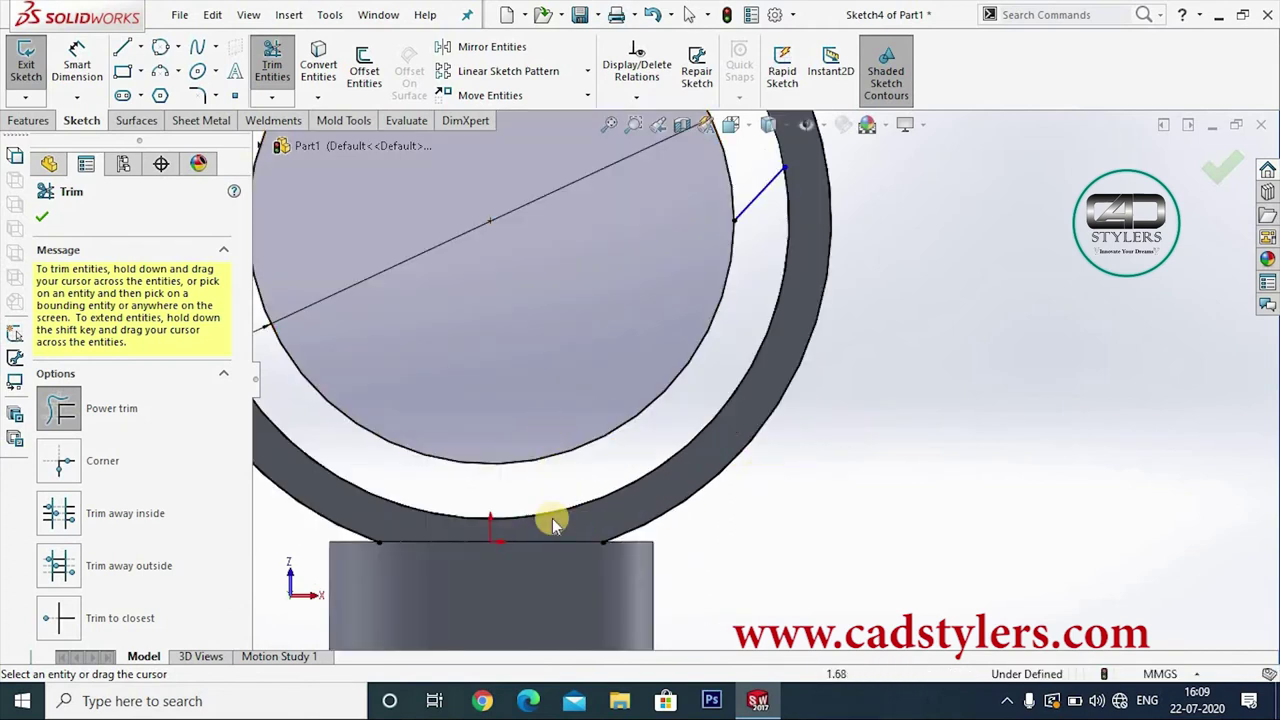
scroll(700, 520, down, 3)
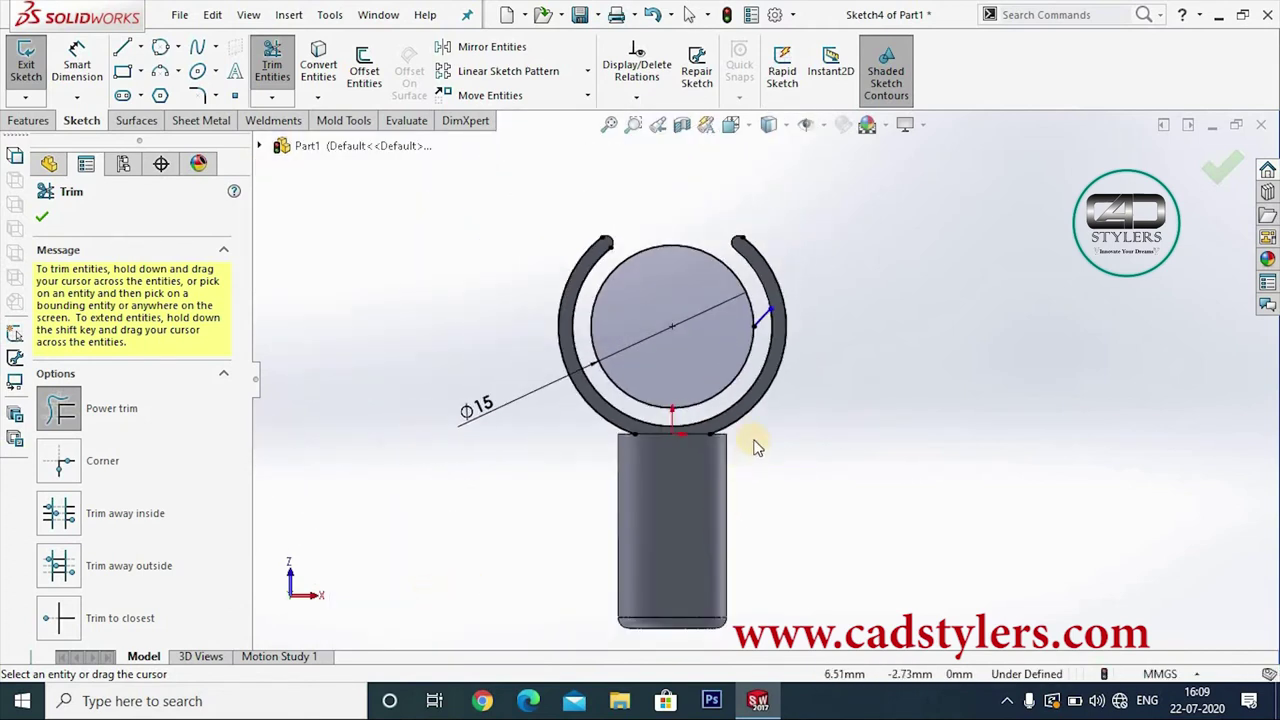
middle_drag(754, 443, 666, 443)
scroll(763, 444, up, 2)
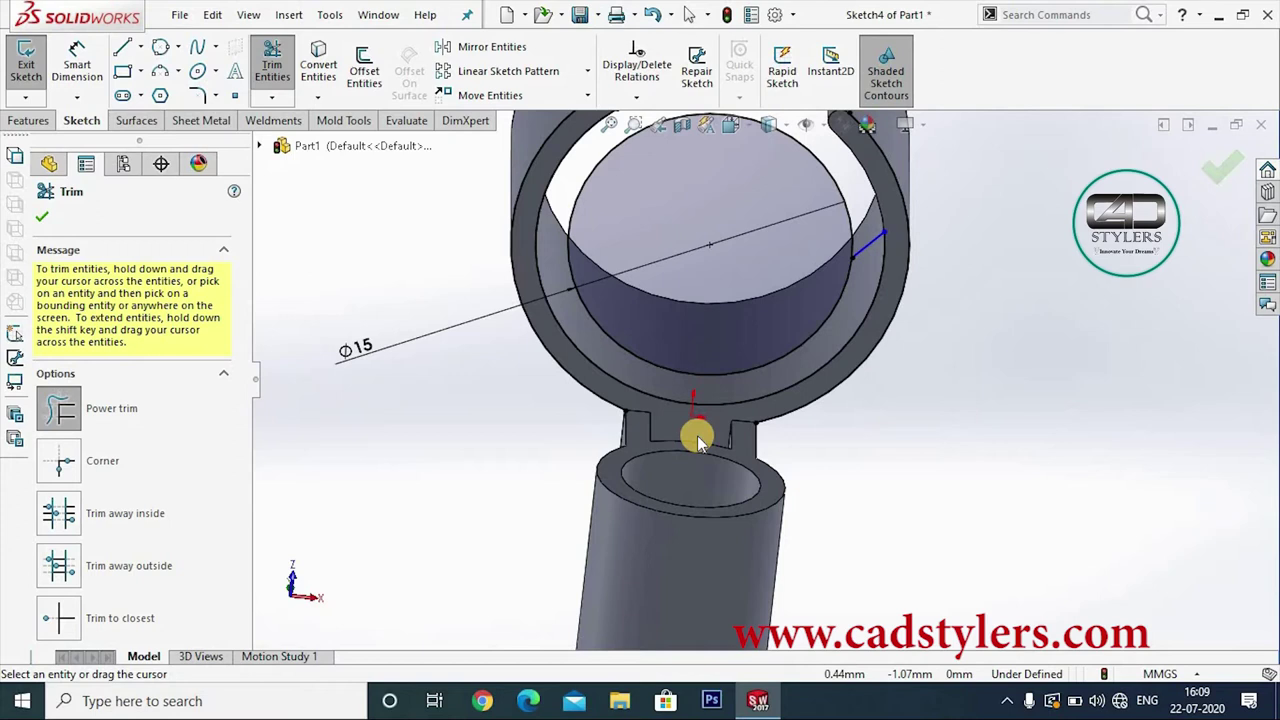
click(45, 222)
key(space)
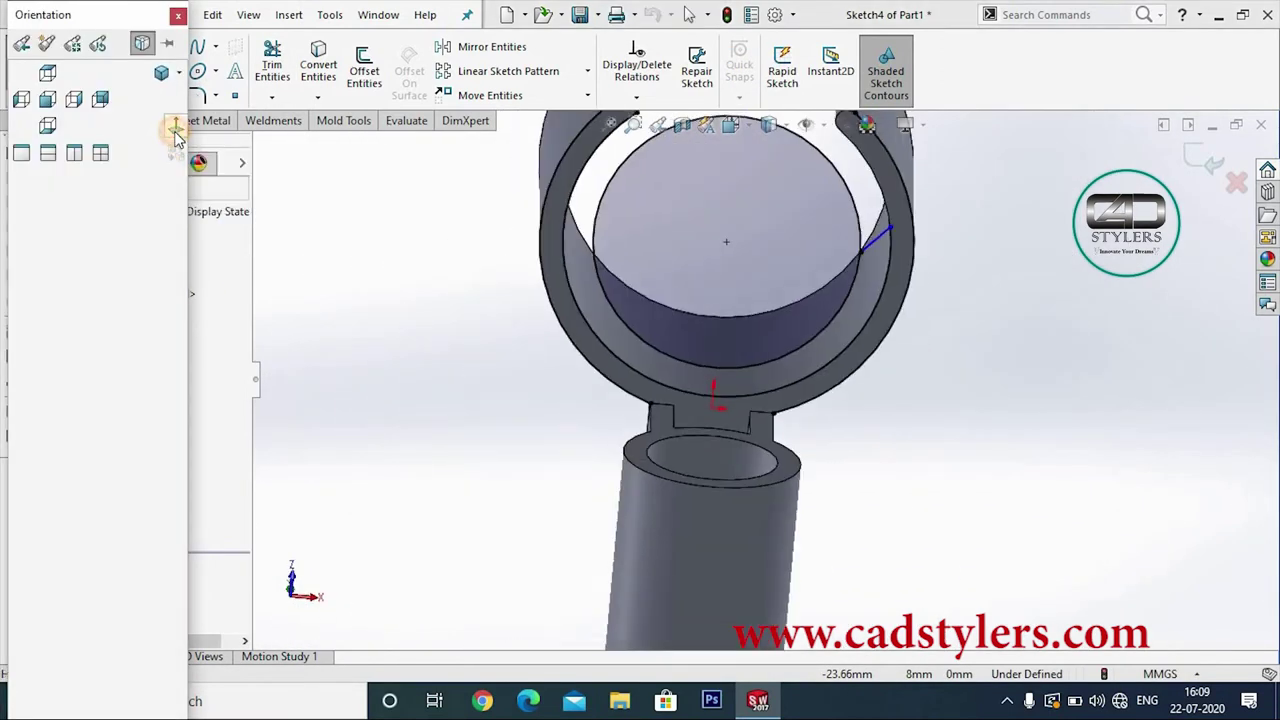
Step: View the sketch straight on in wireframe display
click(175, 130)
click(770, 124)
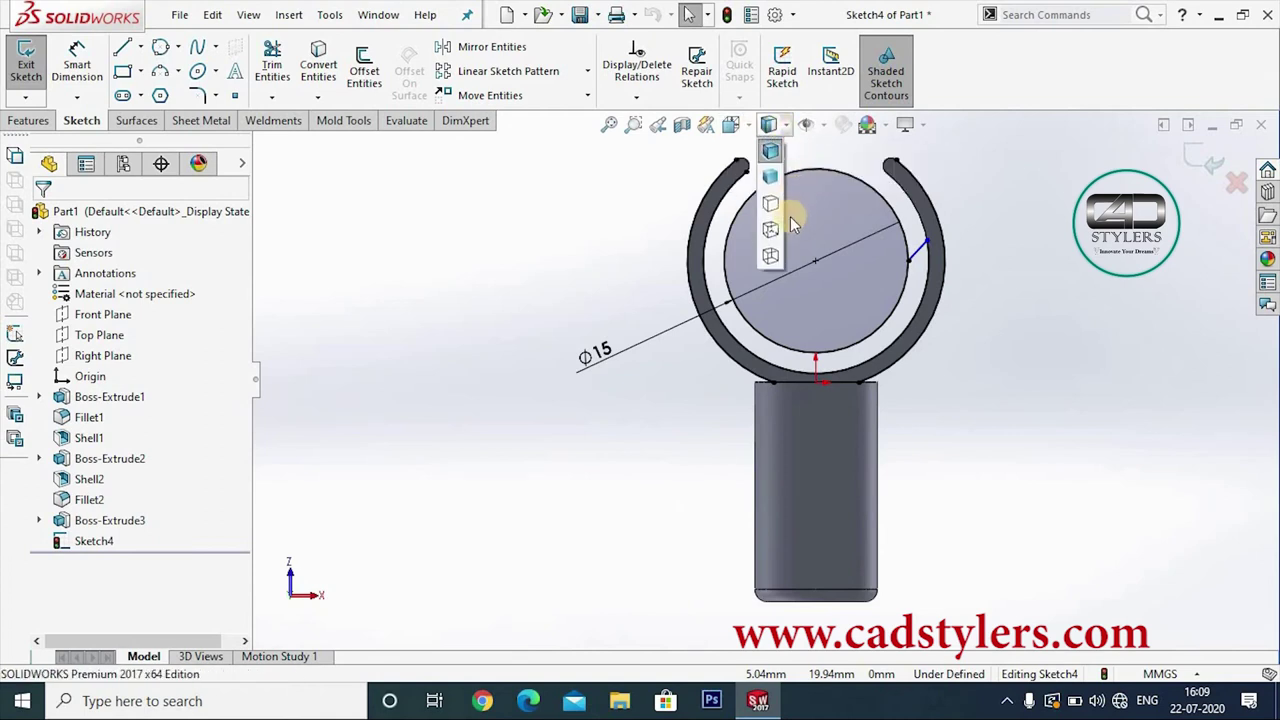
click(770, 255)
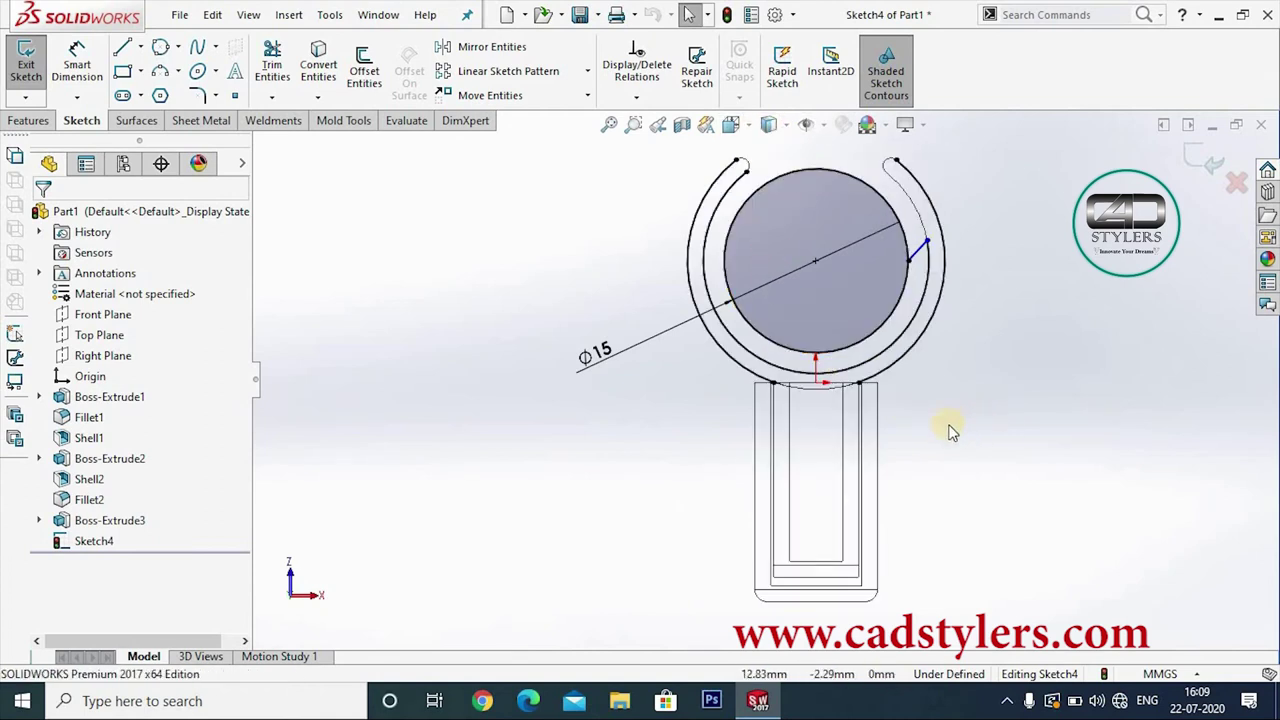
scroll(920, 428, down, 2)
scroll(885, 385, up, 2)
scroll(803, 389, down, 2)
scroll(793, 390, up, 1)
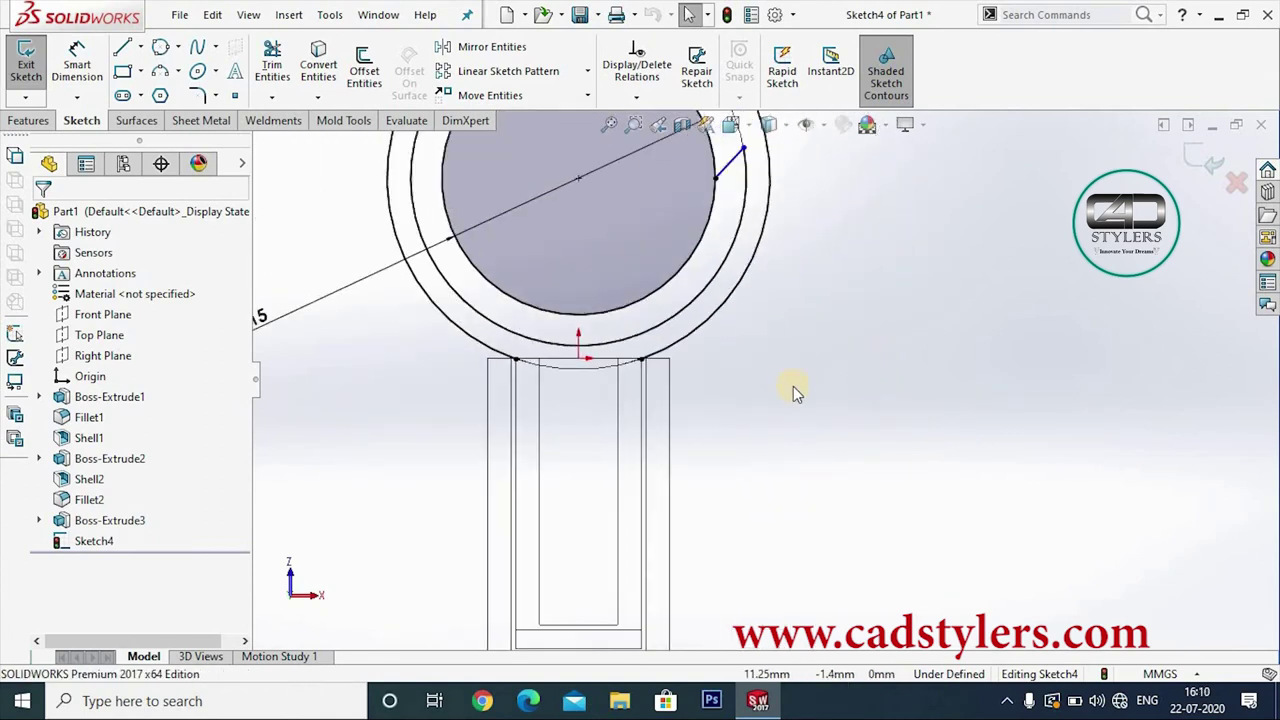
Step: Draw two vertical lines from where the ring meets the body up into the circle
click(122, 47)
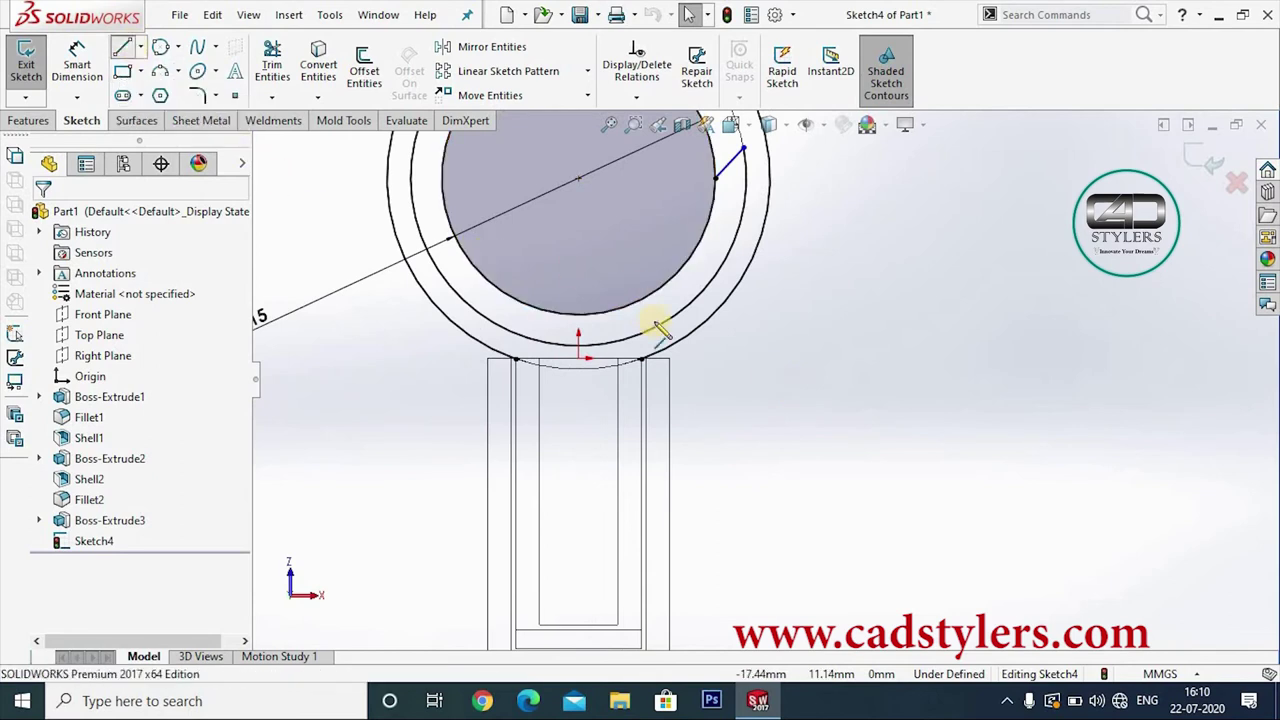
scroll(625, 370, down, 2)
click(599, 357)
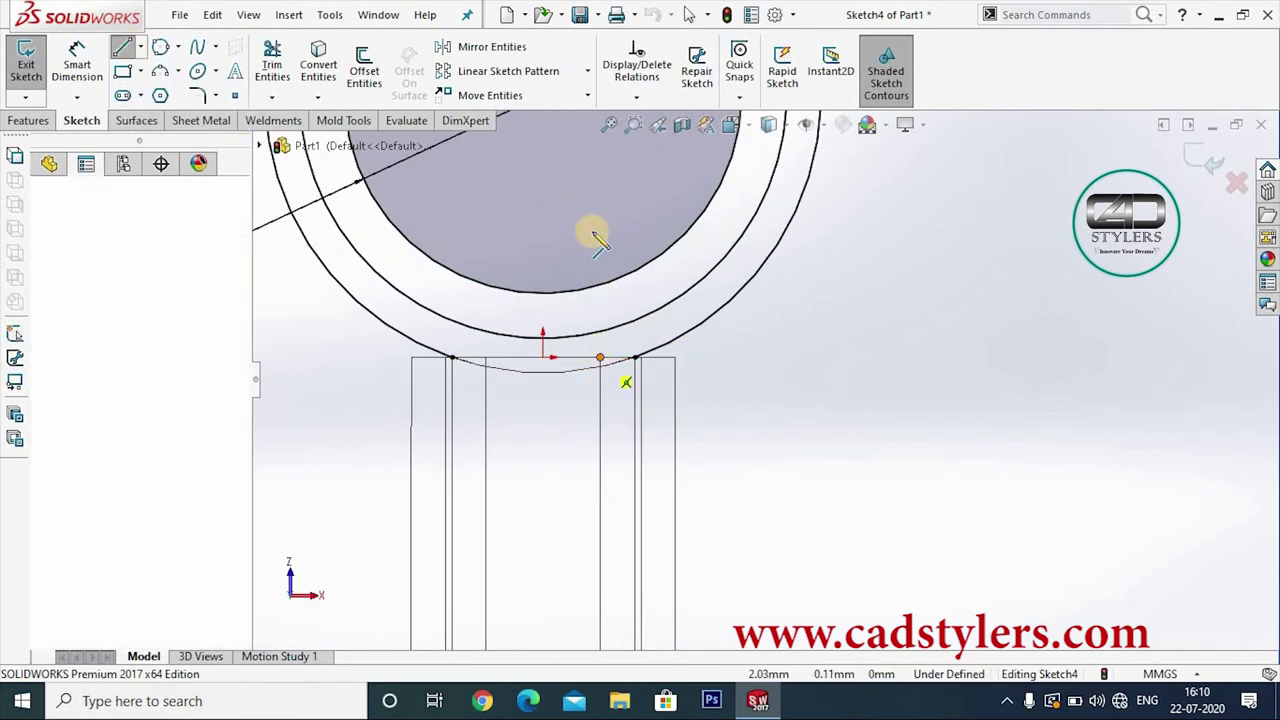
click(597, 240)
click(598, 236)
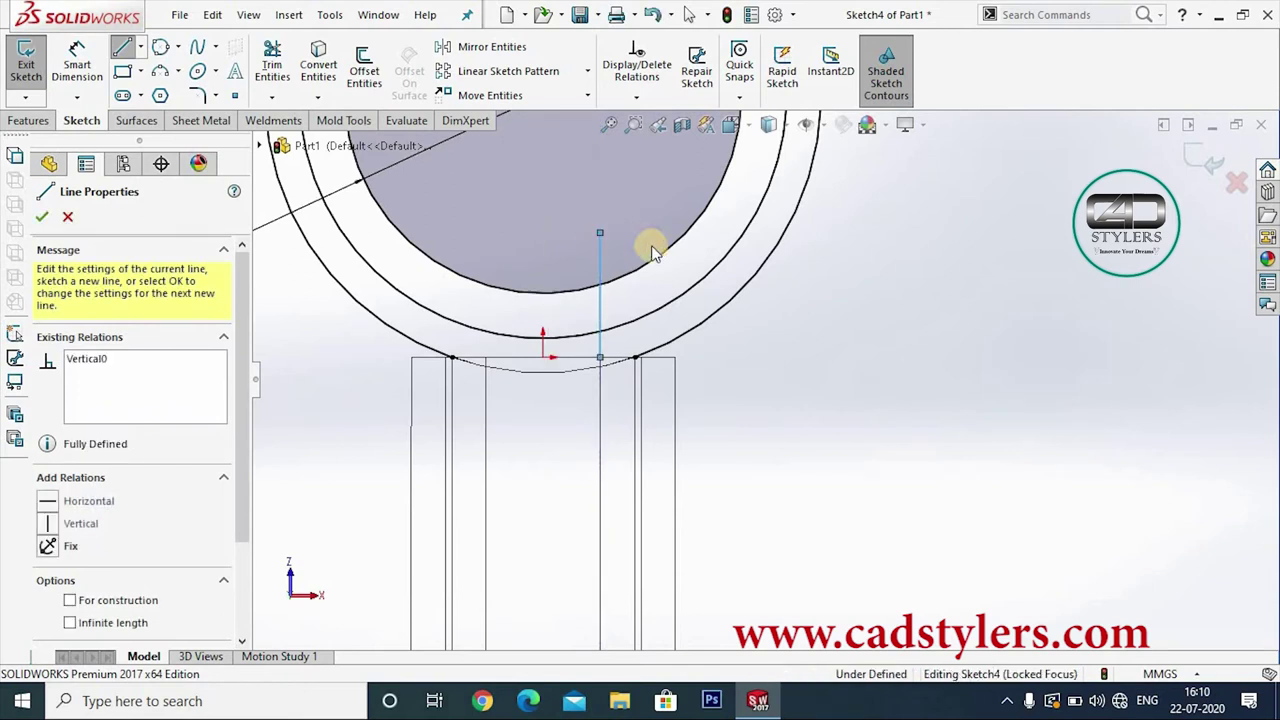
key(Escape)
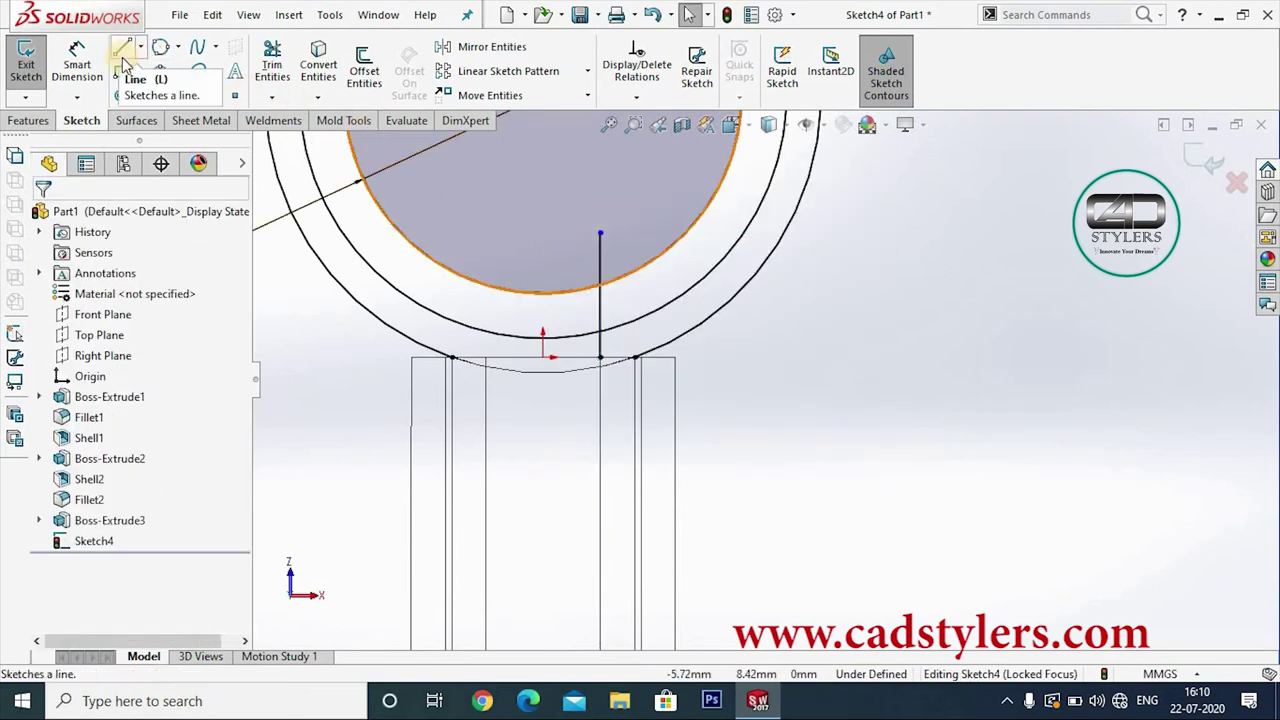
key(l)
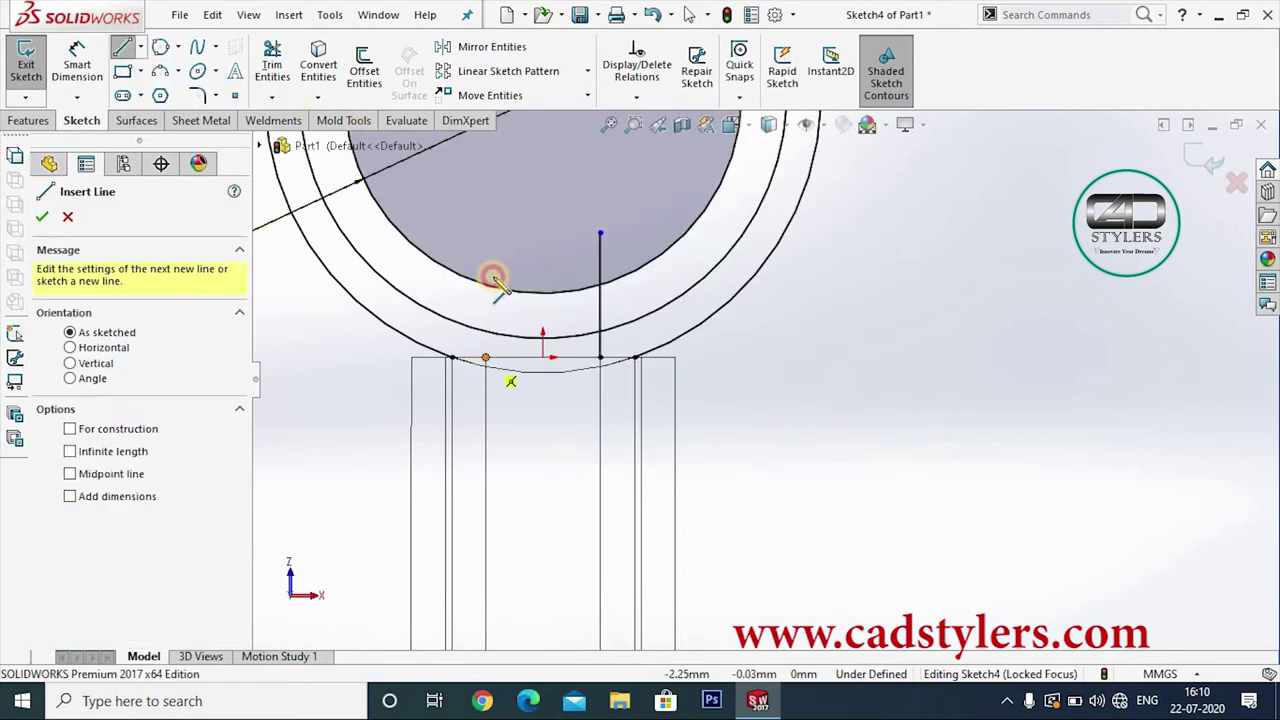
click(486, 244)
right_click(505, 244)
click(555, 253)
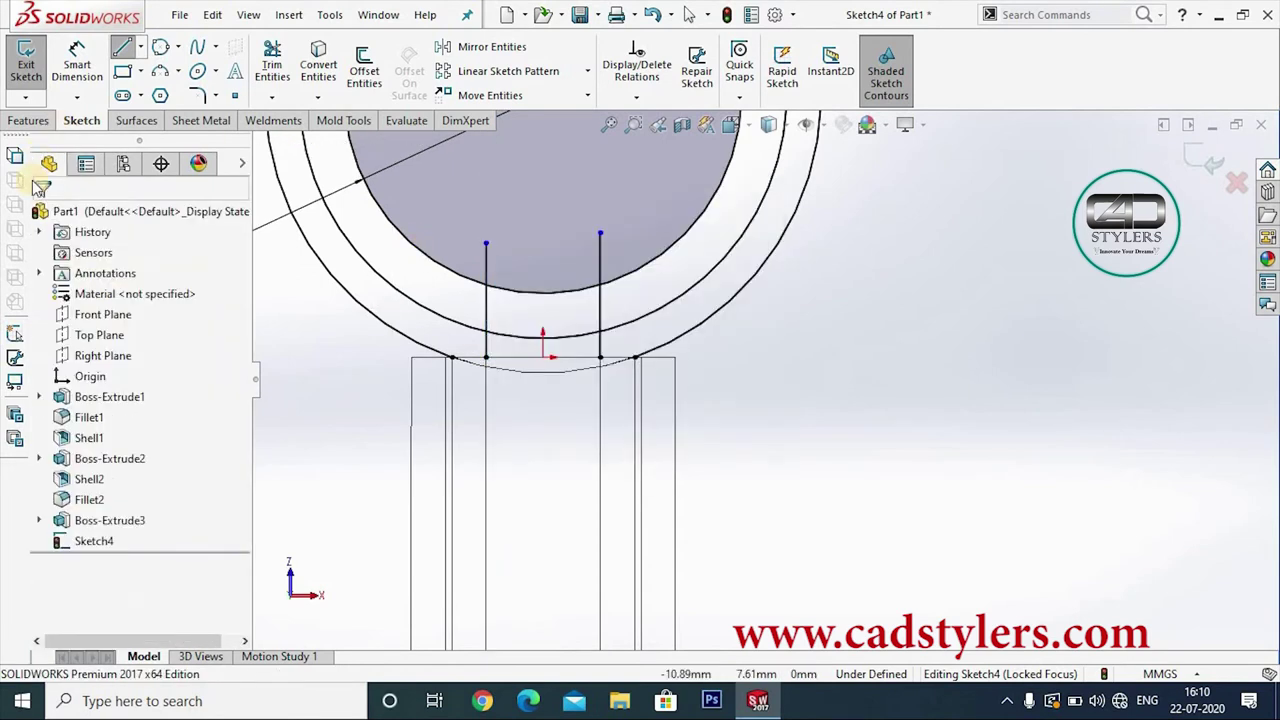
Step: Switch back to shaded-with-edges display and turn the view normal to the sketch
click(788, 143)
click(768, 158)
scroll(846, 406, up, 3)
middle_drag(846, 406, 846, 408)
key(ctrl+8)
Step: Draw horizontal lines from the right and left vertical lines to the ring's outer edge
click(122, 47)
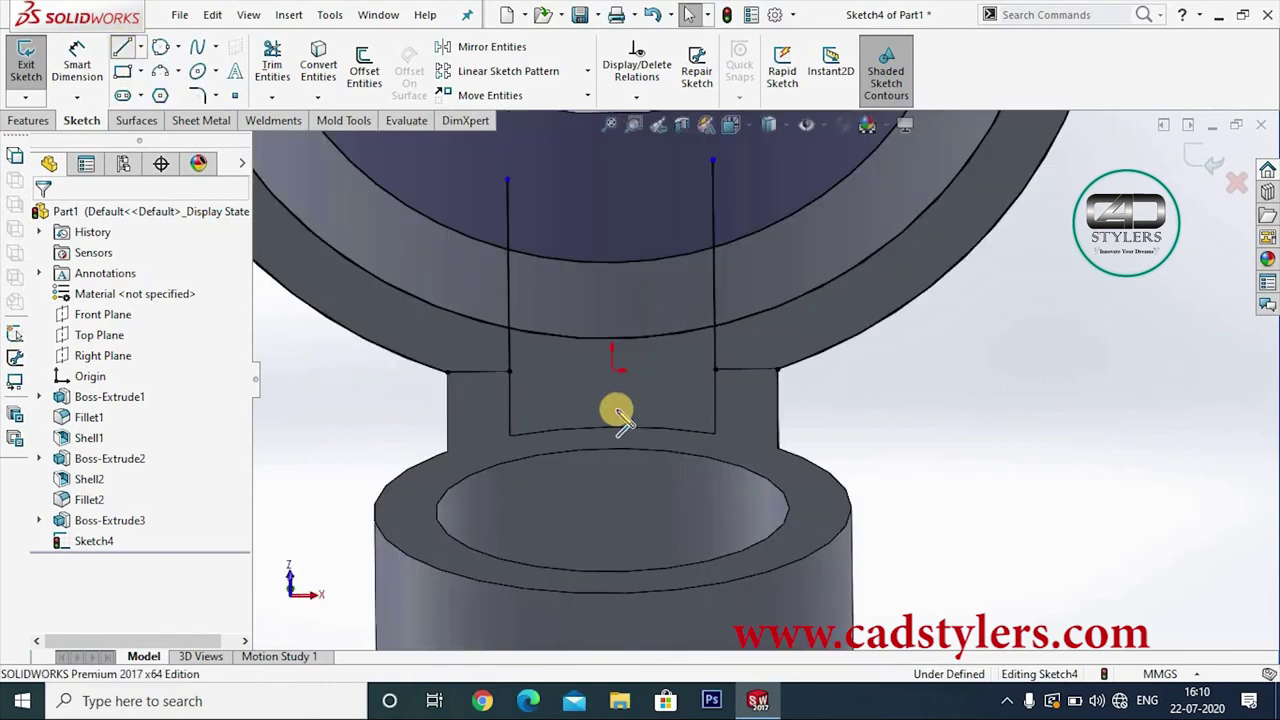
click(715, 370)
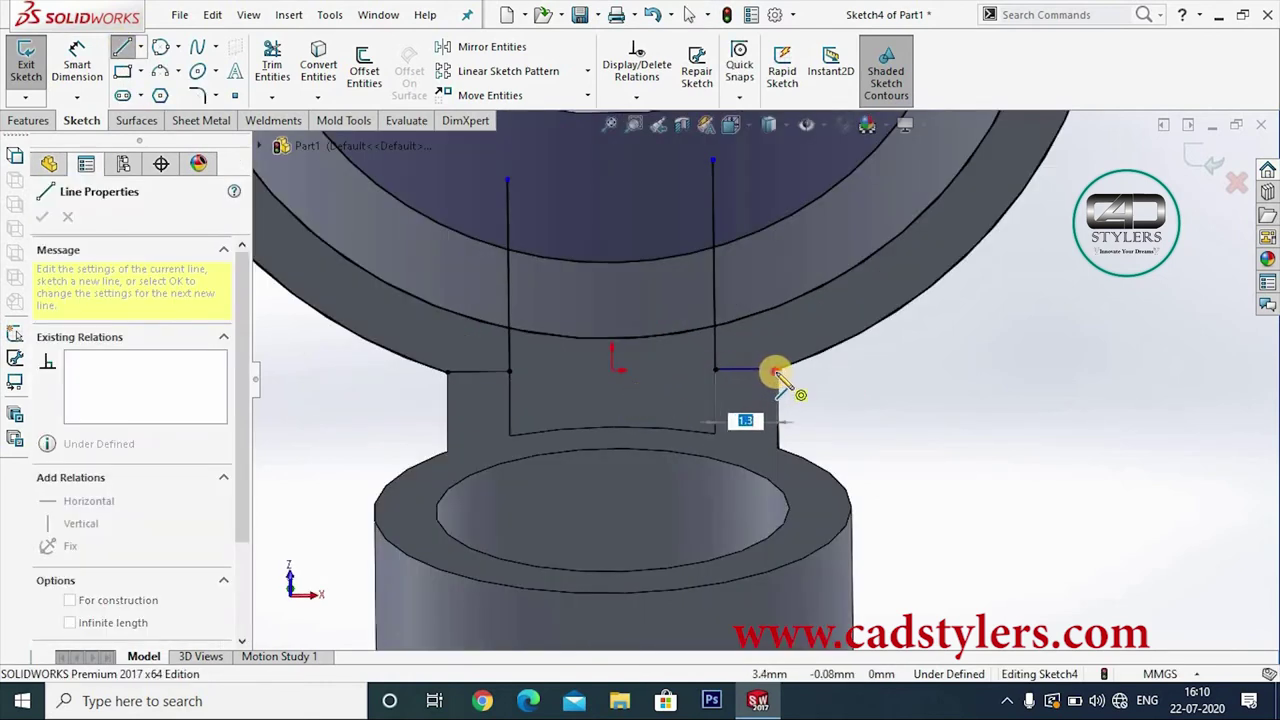
click(776, 372)
right_click(778, 374)
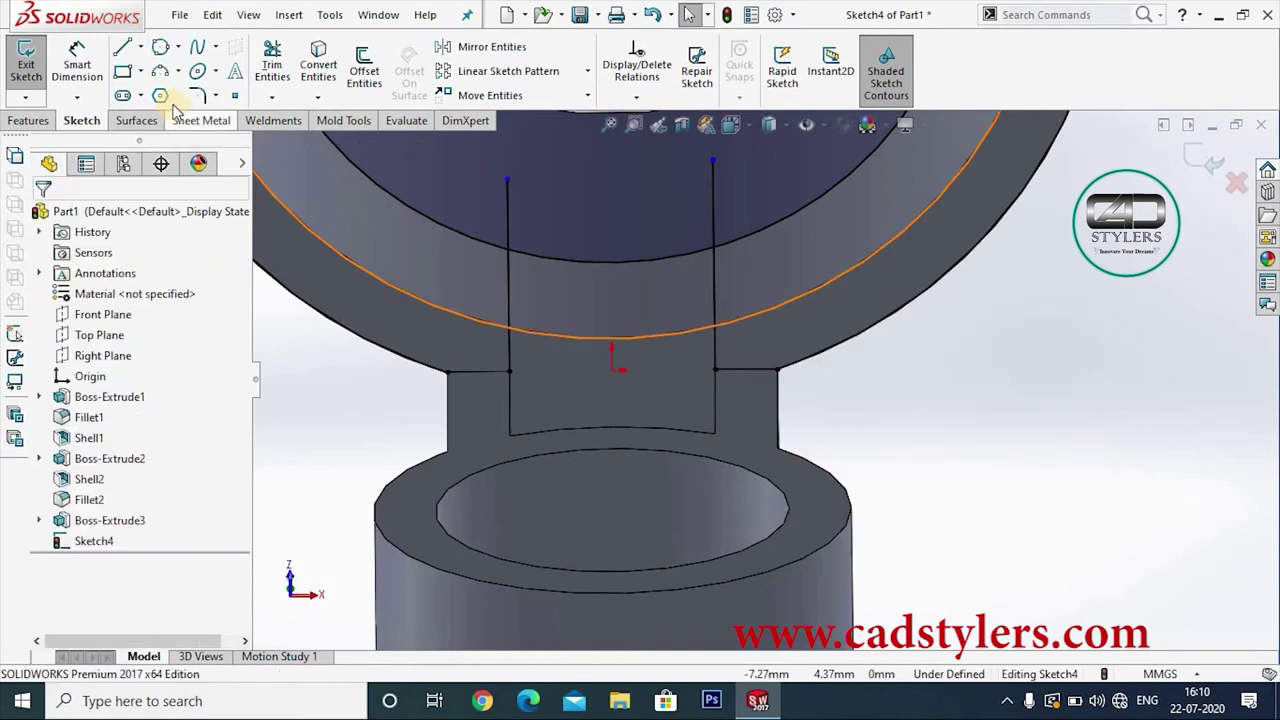
click(122, 47)
drag(510, 372, 455, 377)
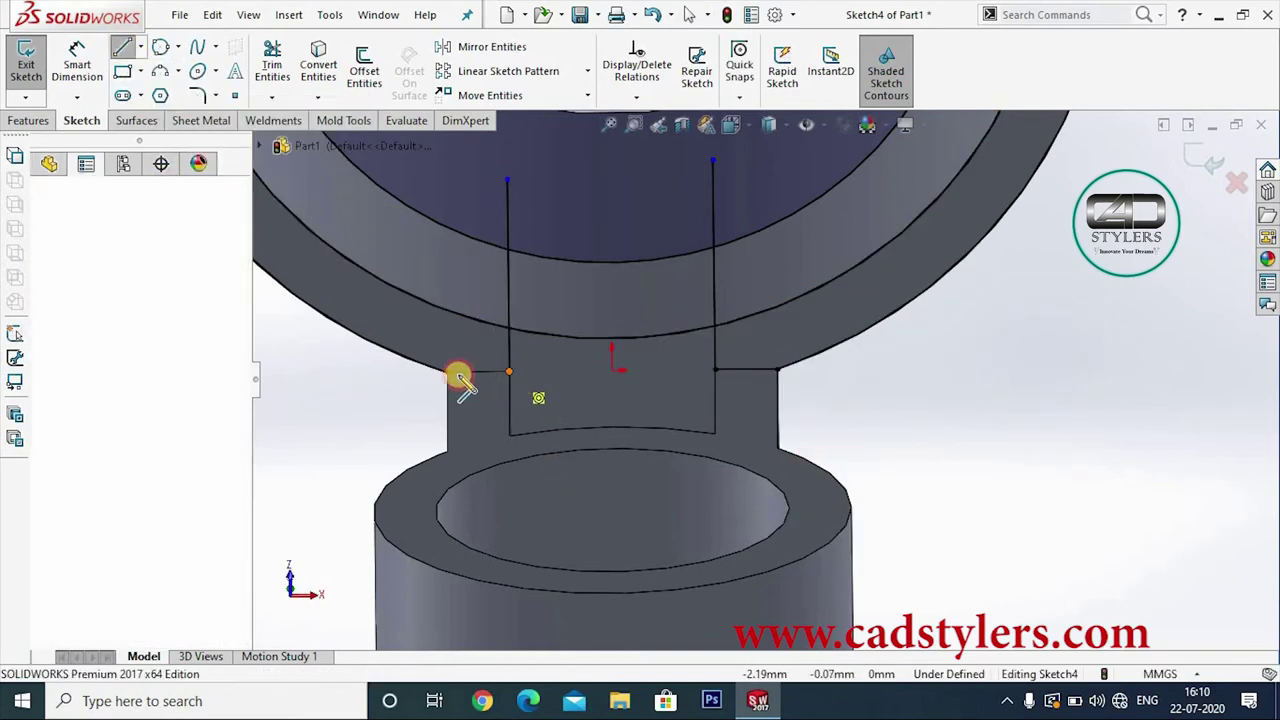
key(Escape)
scroll(614, 366, down, 5)
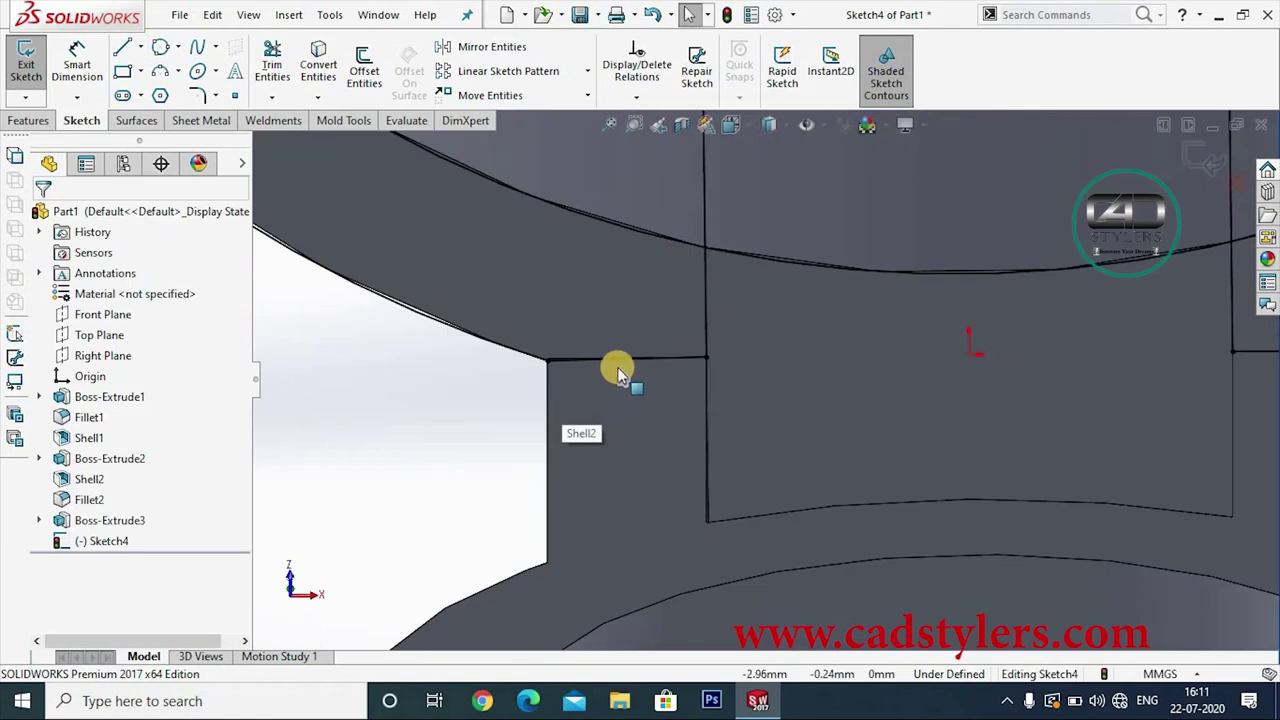
scroll(600, 337, down, 3)
click(583, 328)
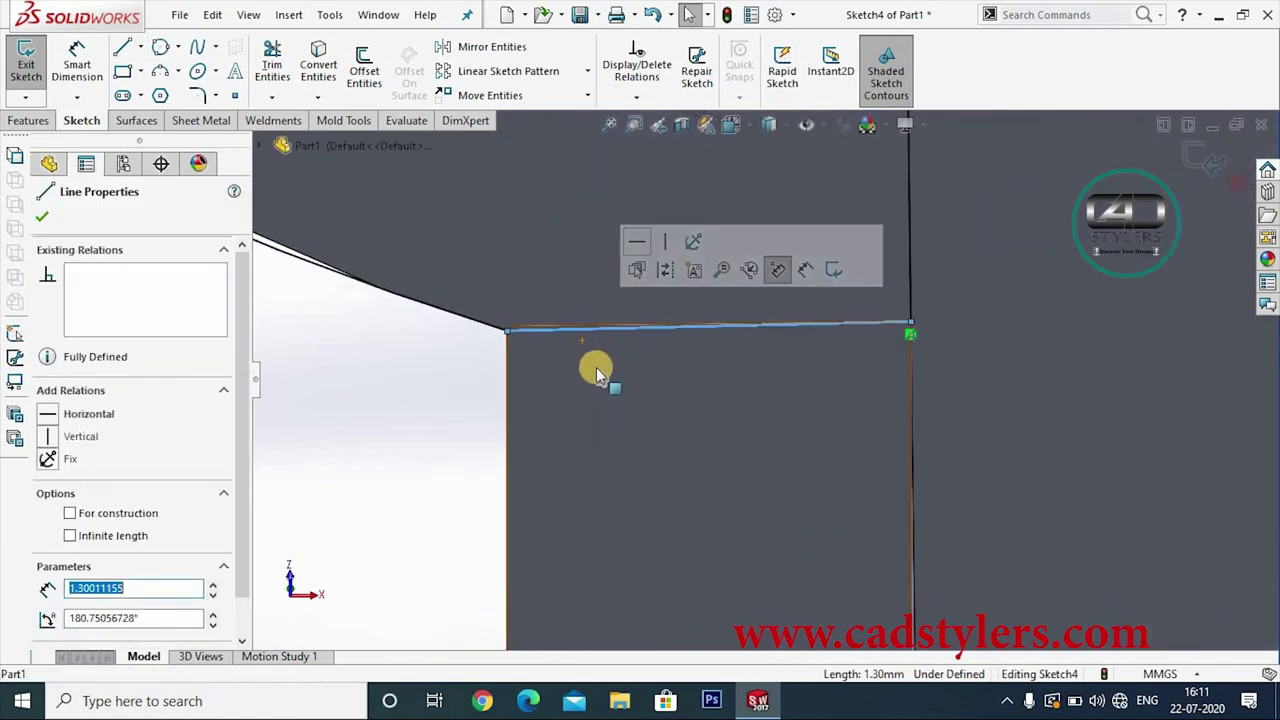
scroll(545, 366, up, 8)
scroll(1190, 279, down, 2)
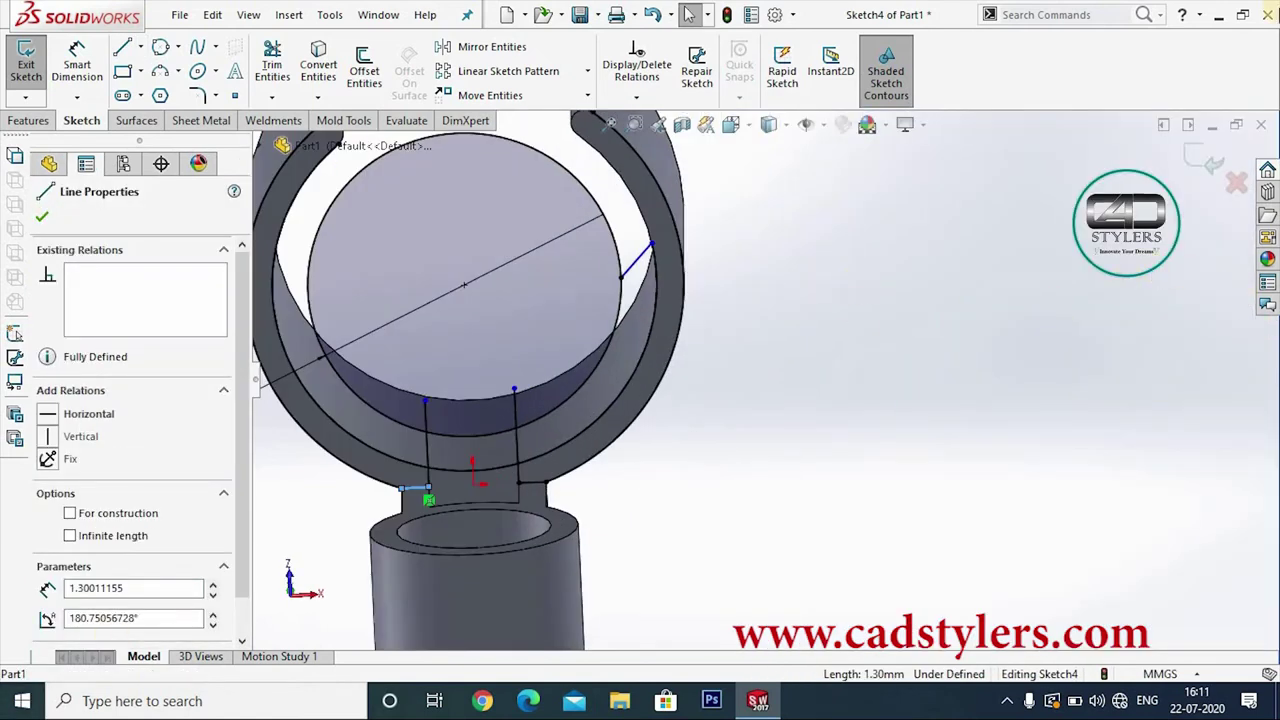
Step: Add a short horizontal line at the ring's upper-right endpoint
key(l)
scroll(306, 234, down, 2)
click(900, 265)
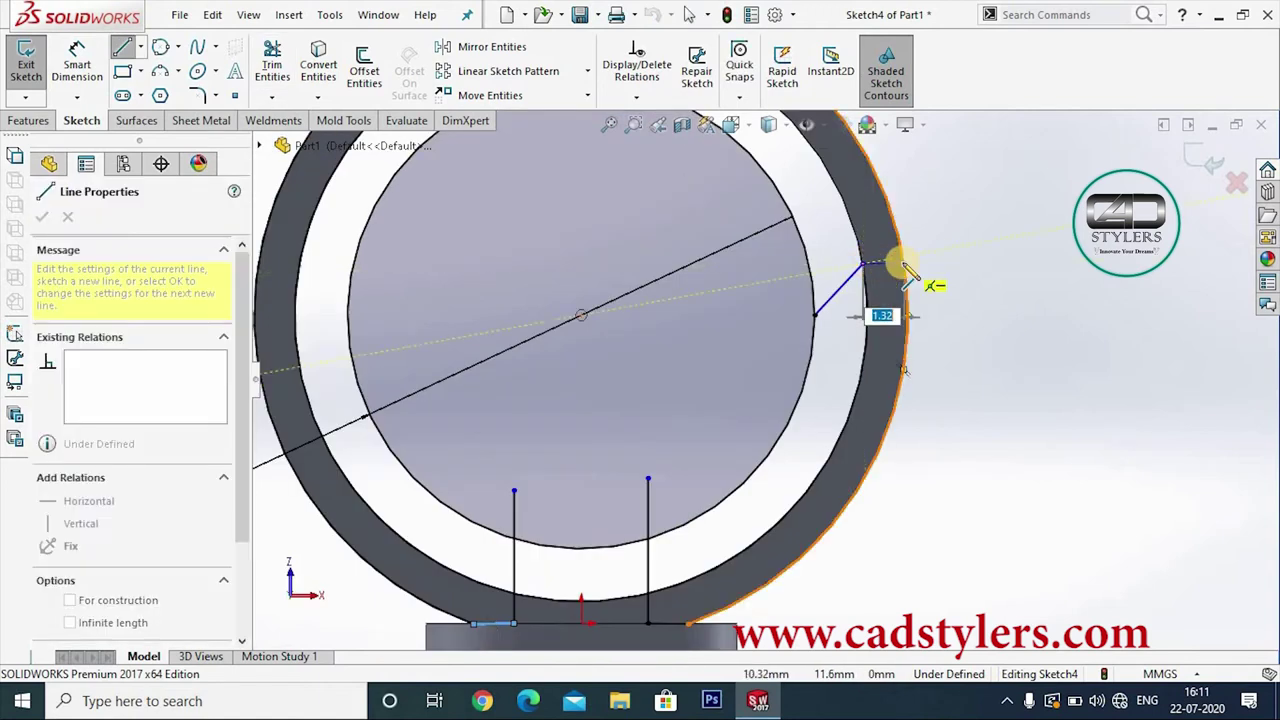
click(902, 265)
right_click(957, 271)
click(955, 276)
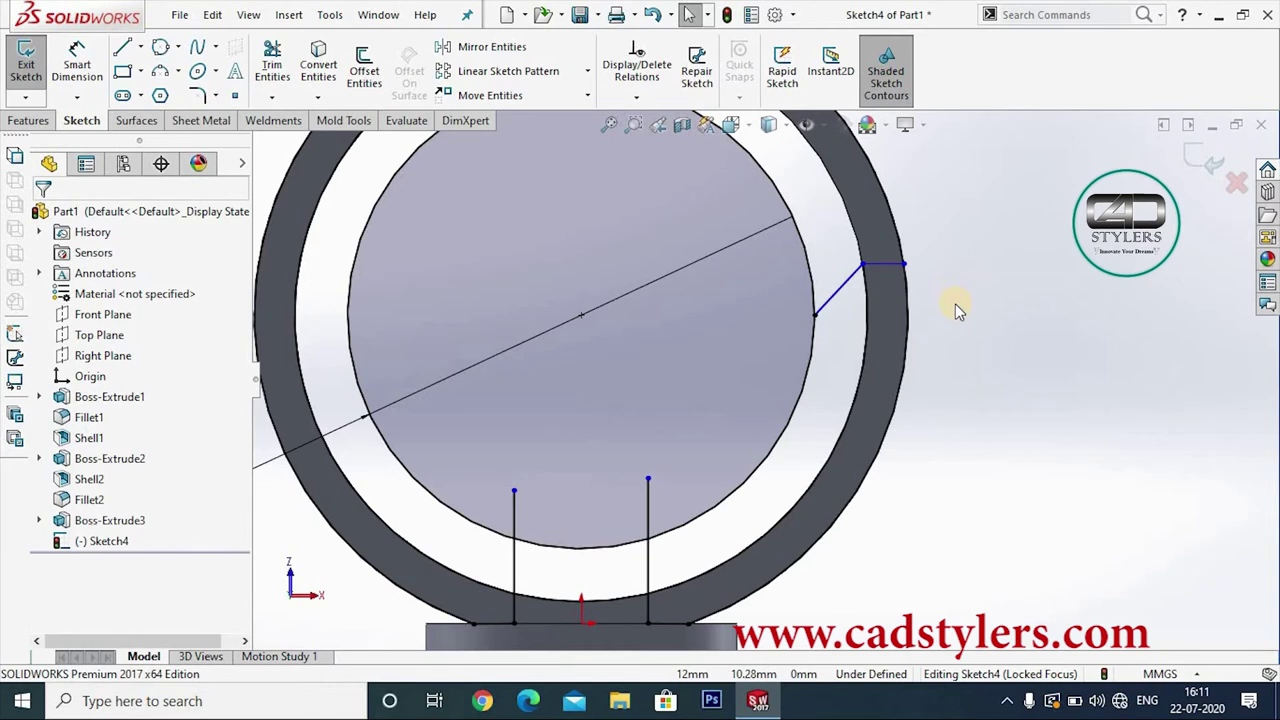
scroll(955, 303, up, 2)
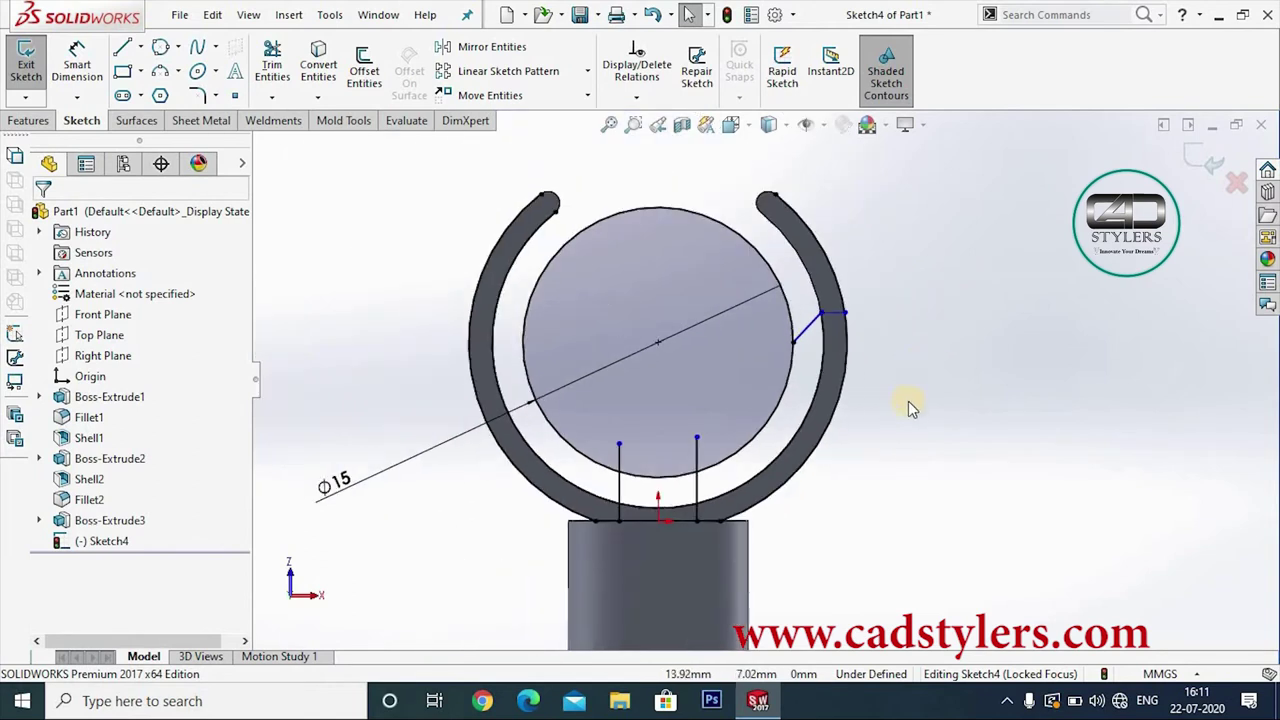
scroll(930, 405, down, 2)
Step: Power-trim away the circle's bottom arc between the two vertical lines
click(272, 65)
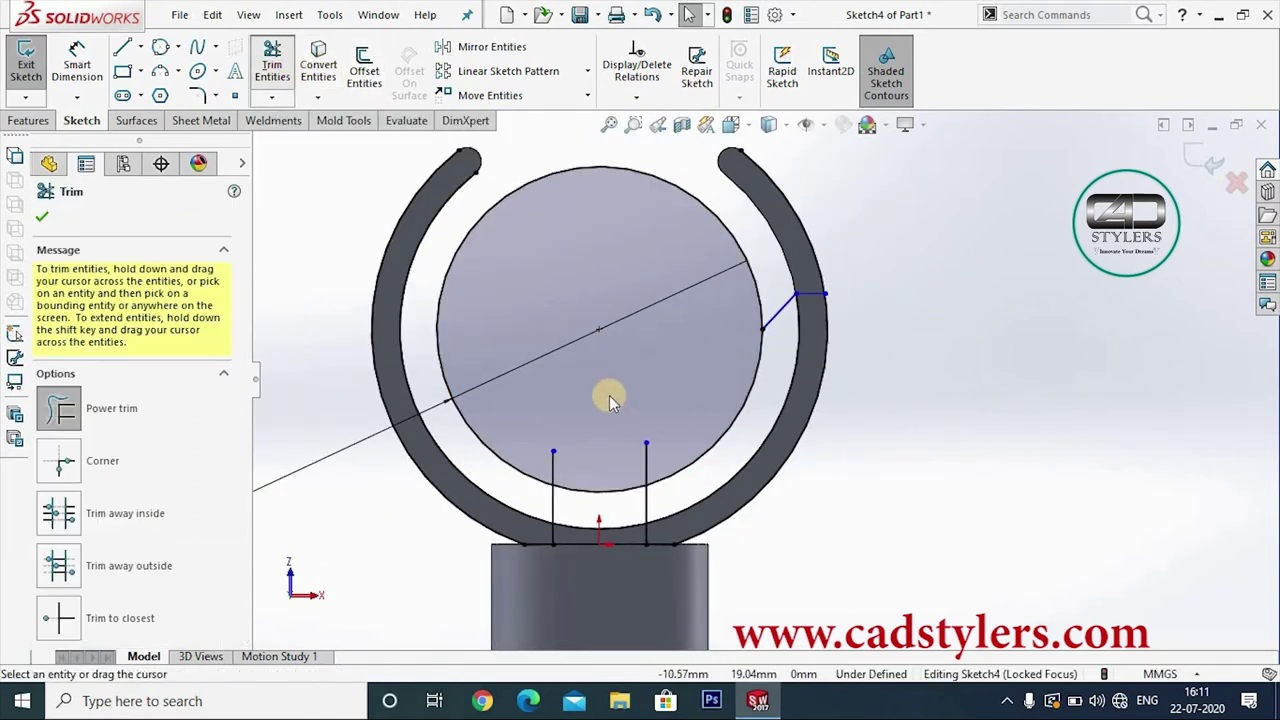
scroll(590, 400, down, 2)
scroll(678, 512, up, 2)
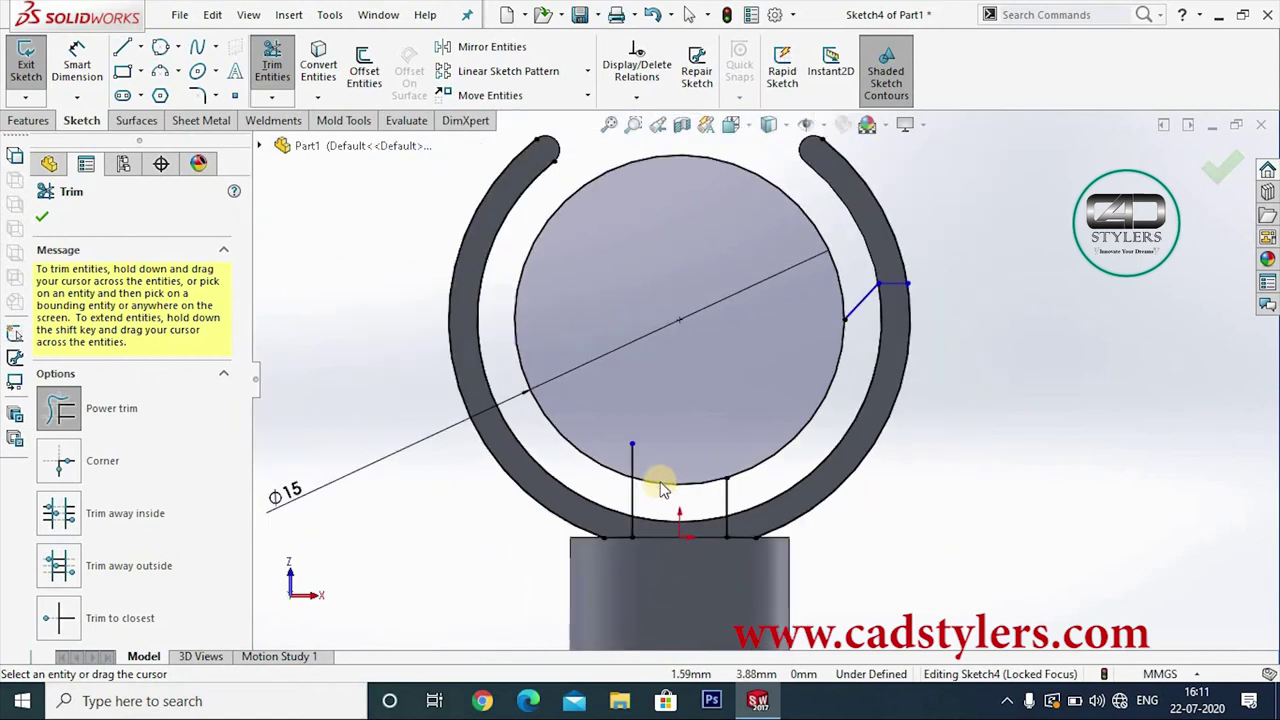
drag(672, 470, 678, 535)
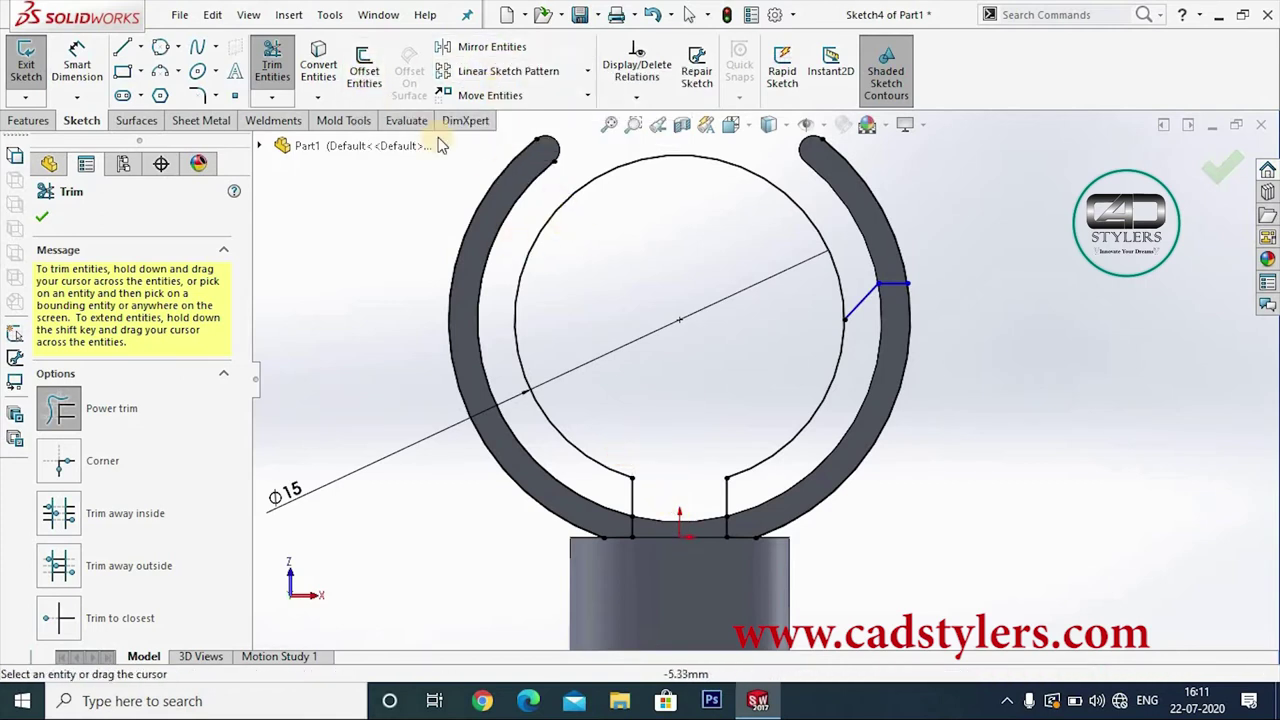
Step: Draw a vertical centerline about 5.96 mm long rising from the origin
click(140, 47)
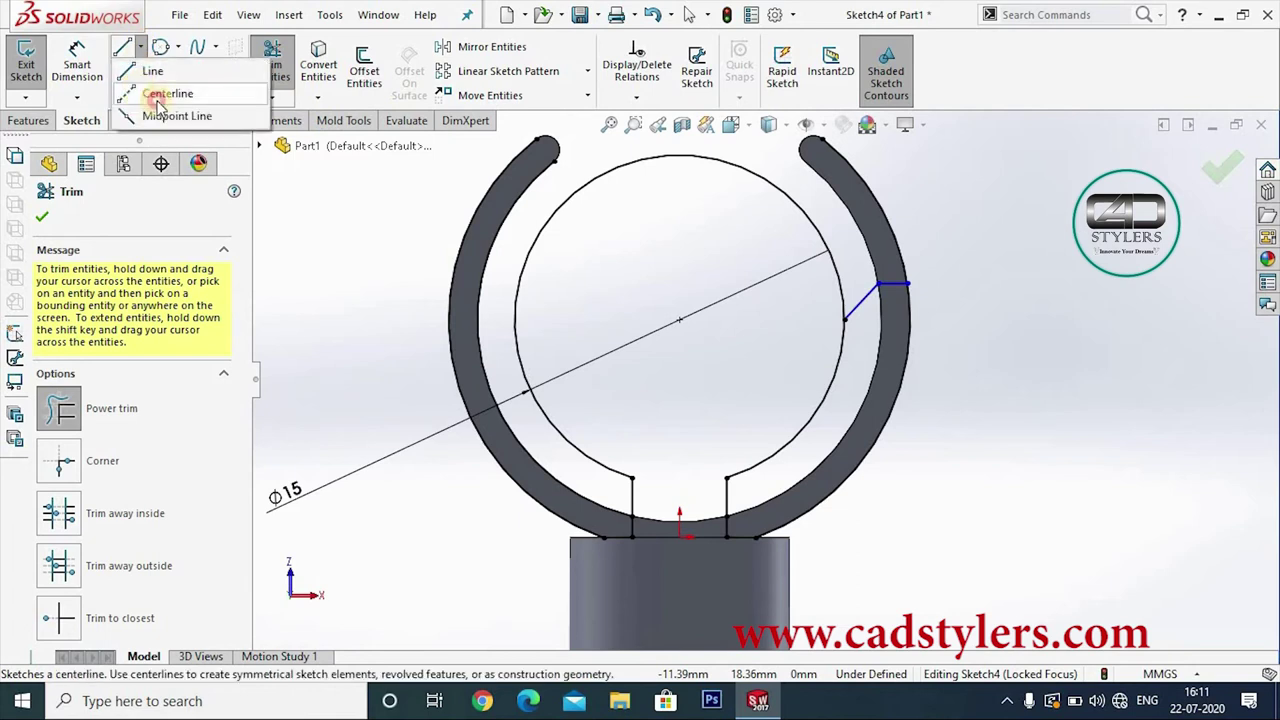
click(125, 86)
click(679, 535)
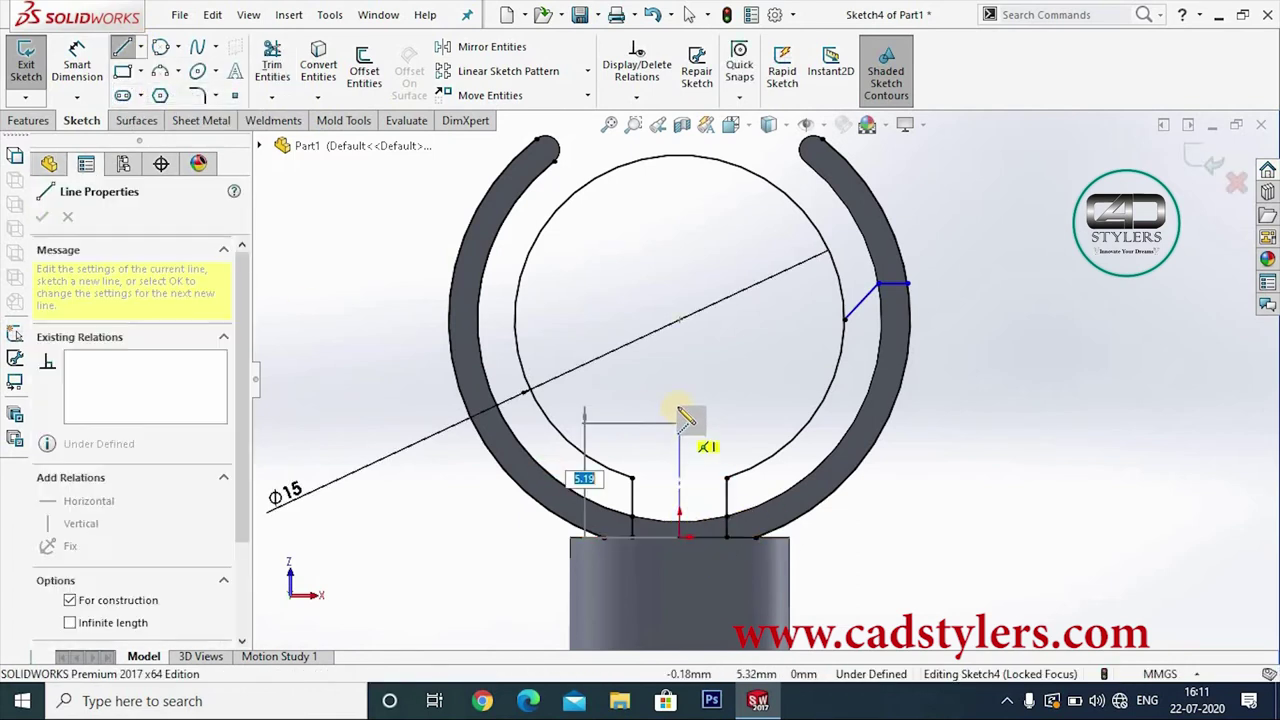
click(679, 410)
right_click(800, 418)
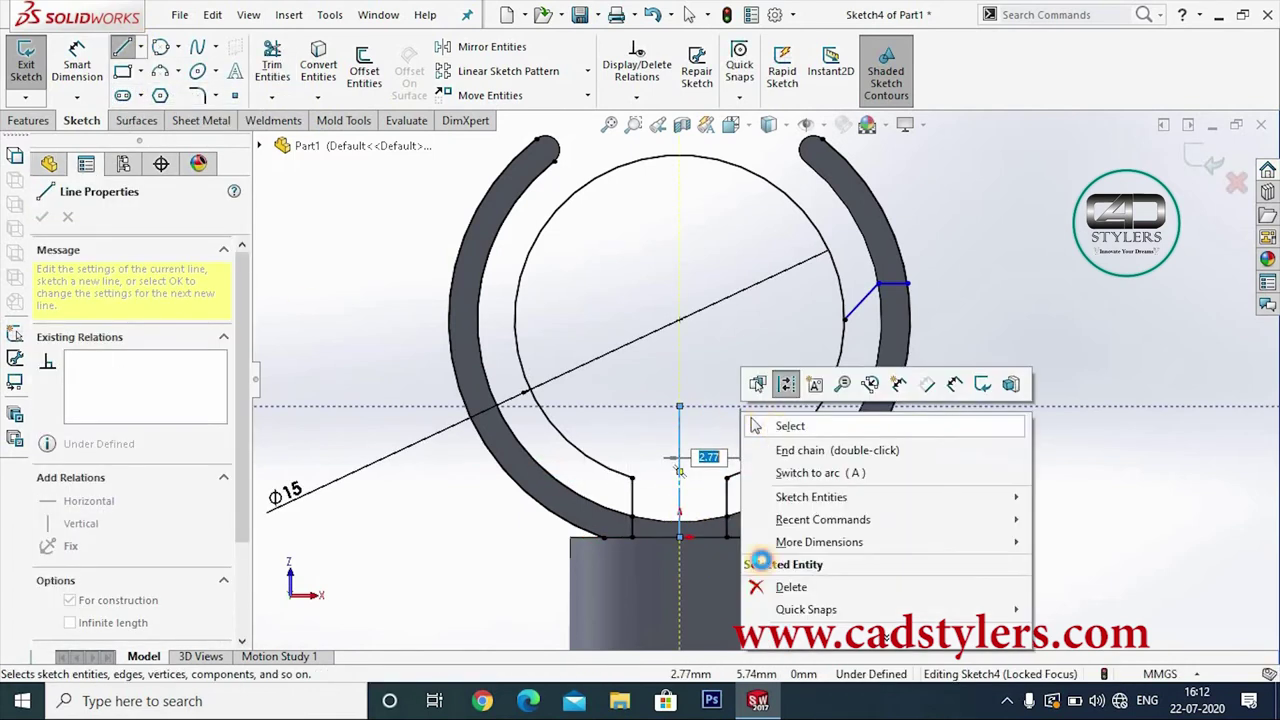
click(850, 423)
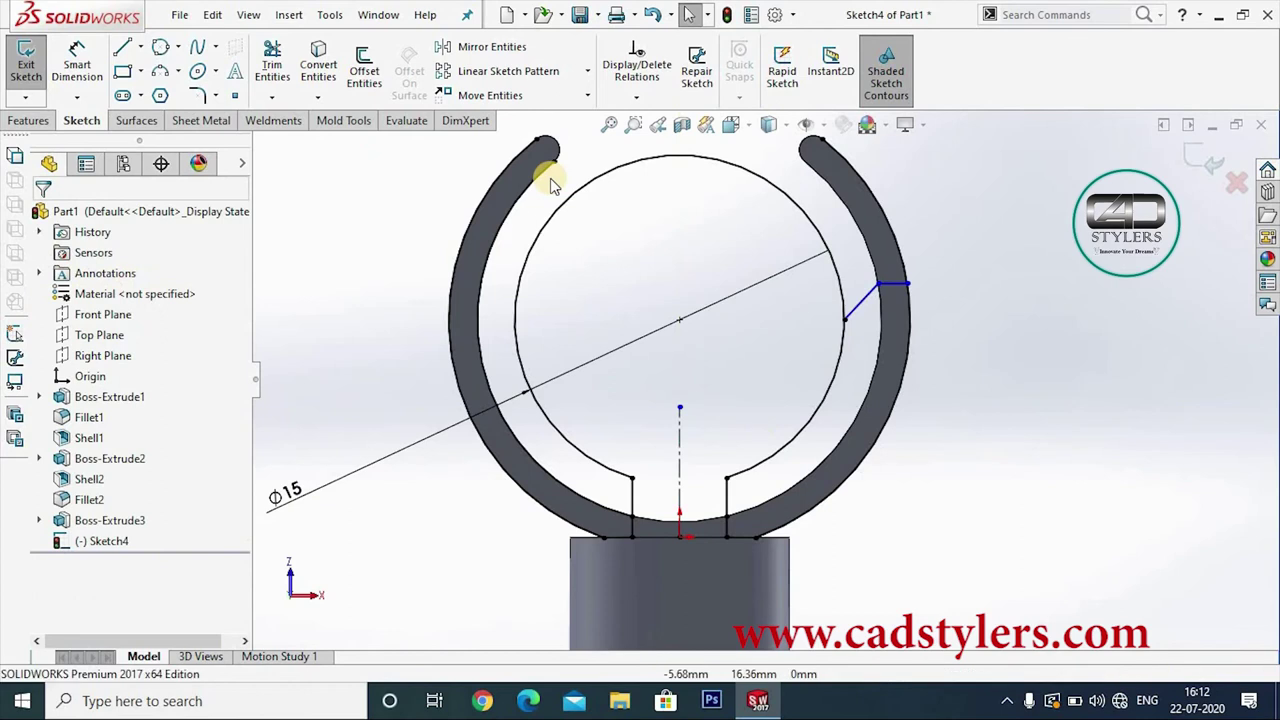
click(680, 450)
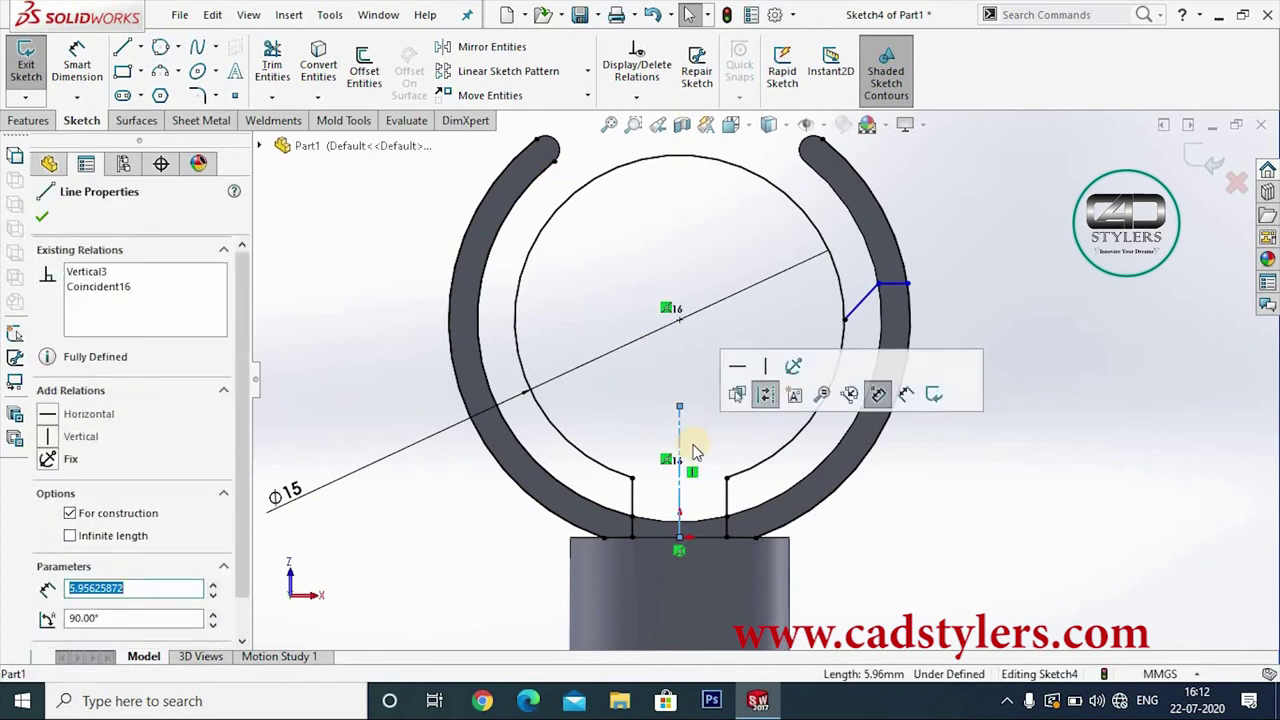
click(760, 372)
click(44, 220)
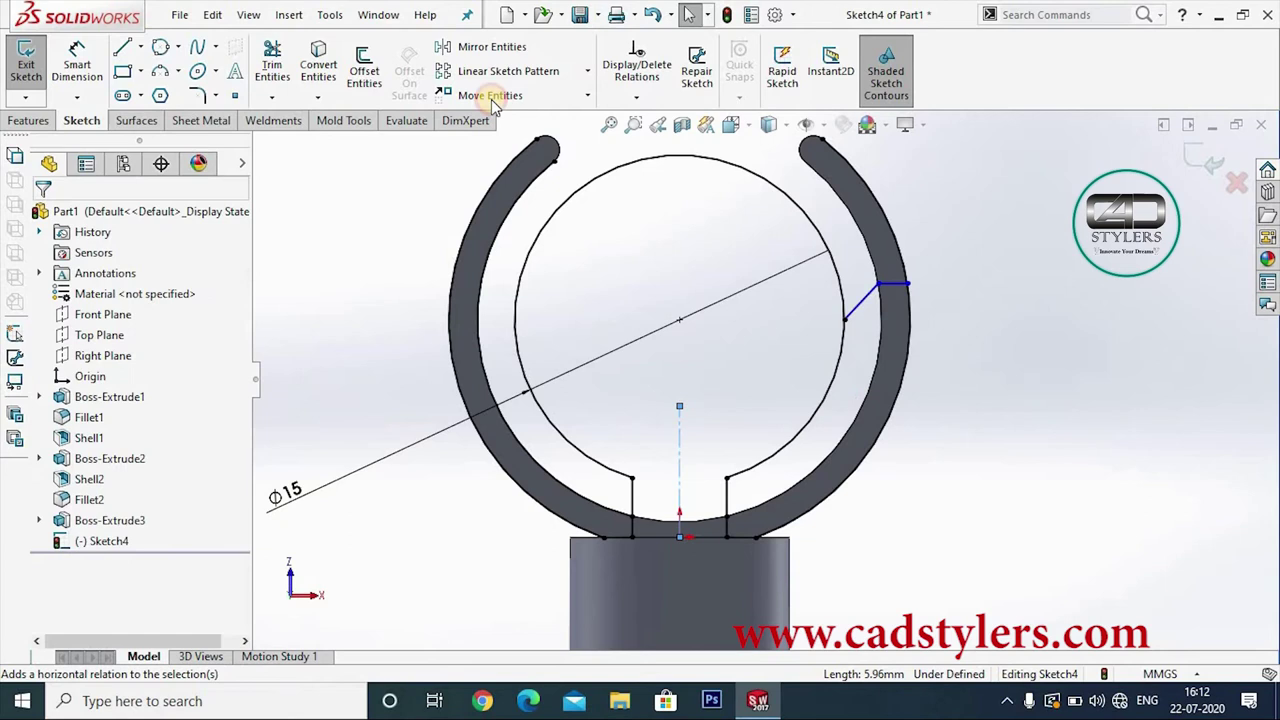
Step: Mirror the right-side short horizontal and slanted lines about the vertical centerline
click(491, 46)
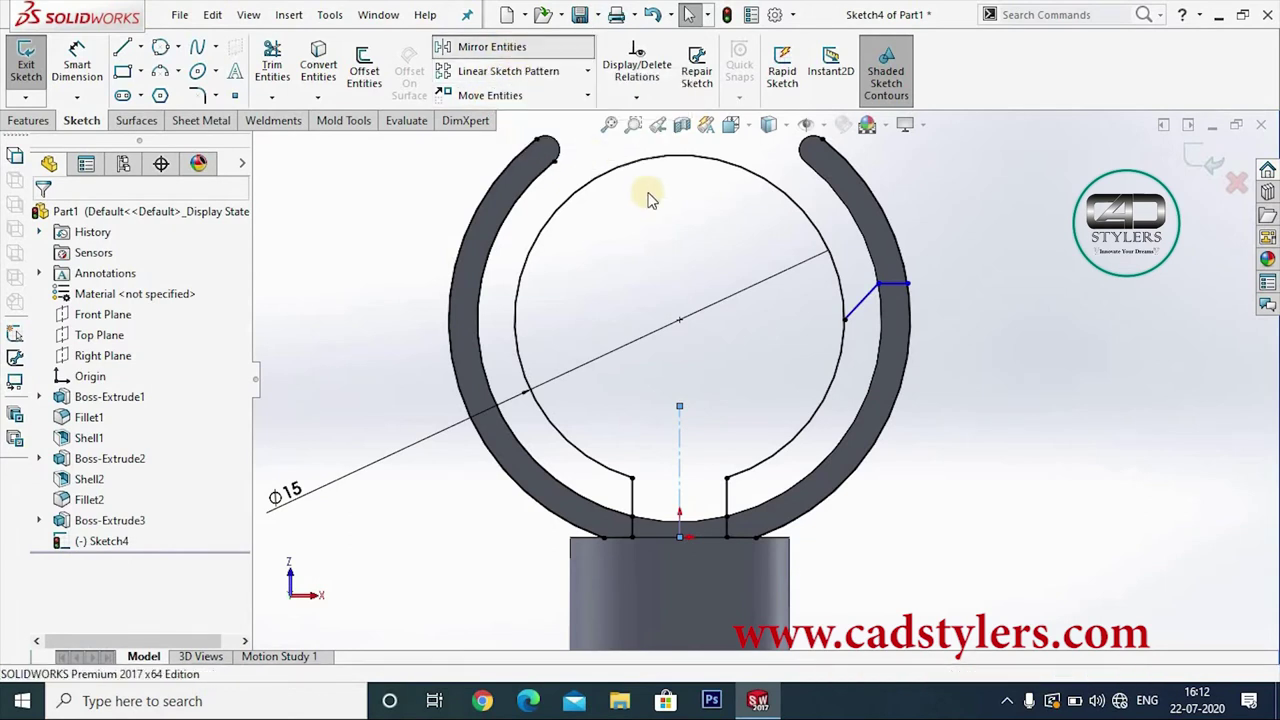
click(896, 287)
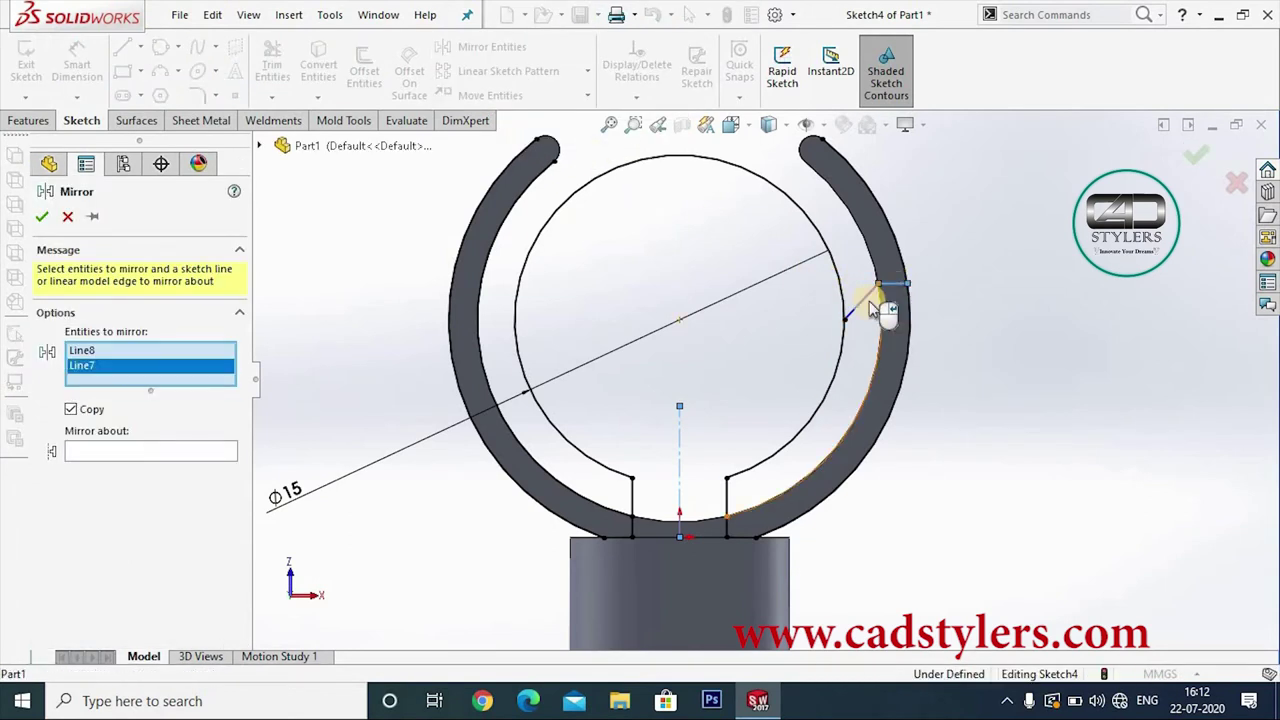
click(860, 298)
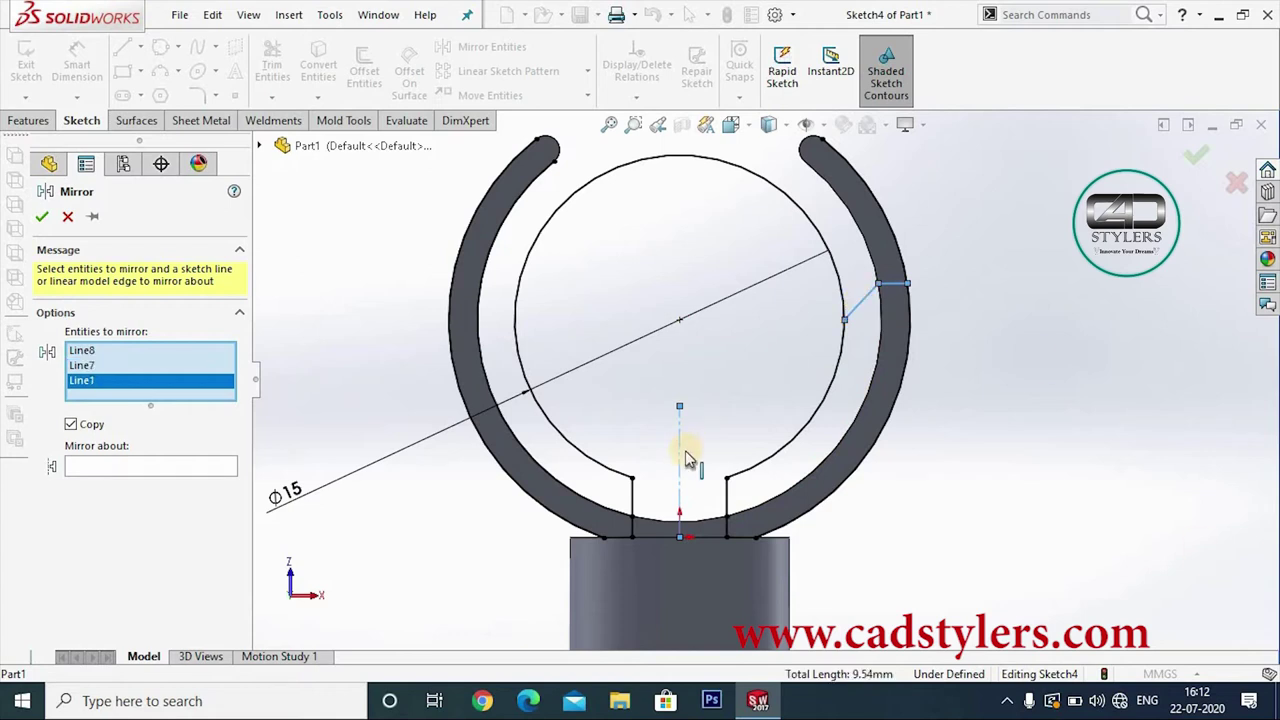
right_click(98, 380)
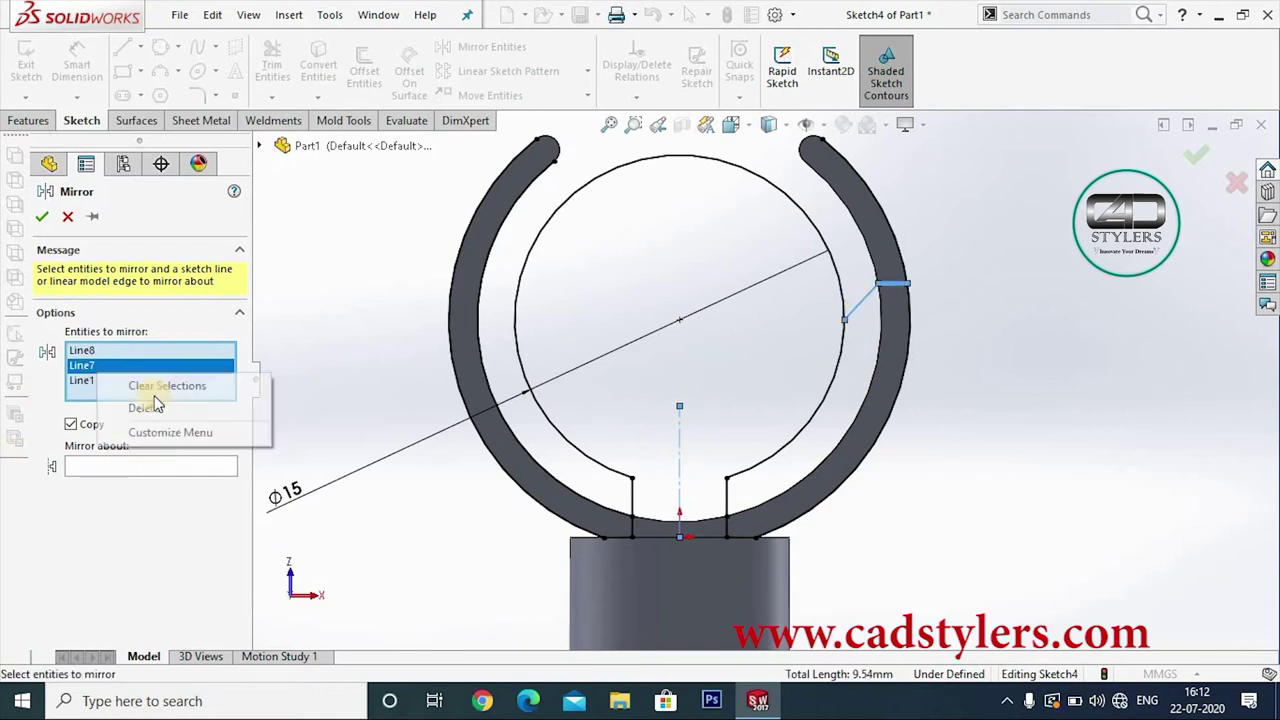
click(158, 385)
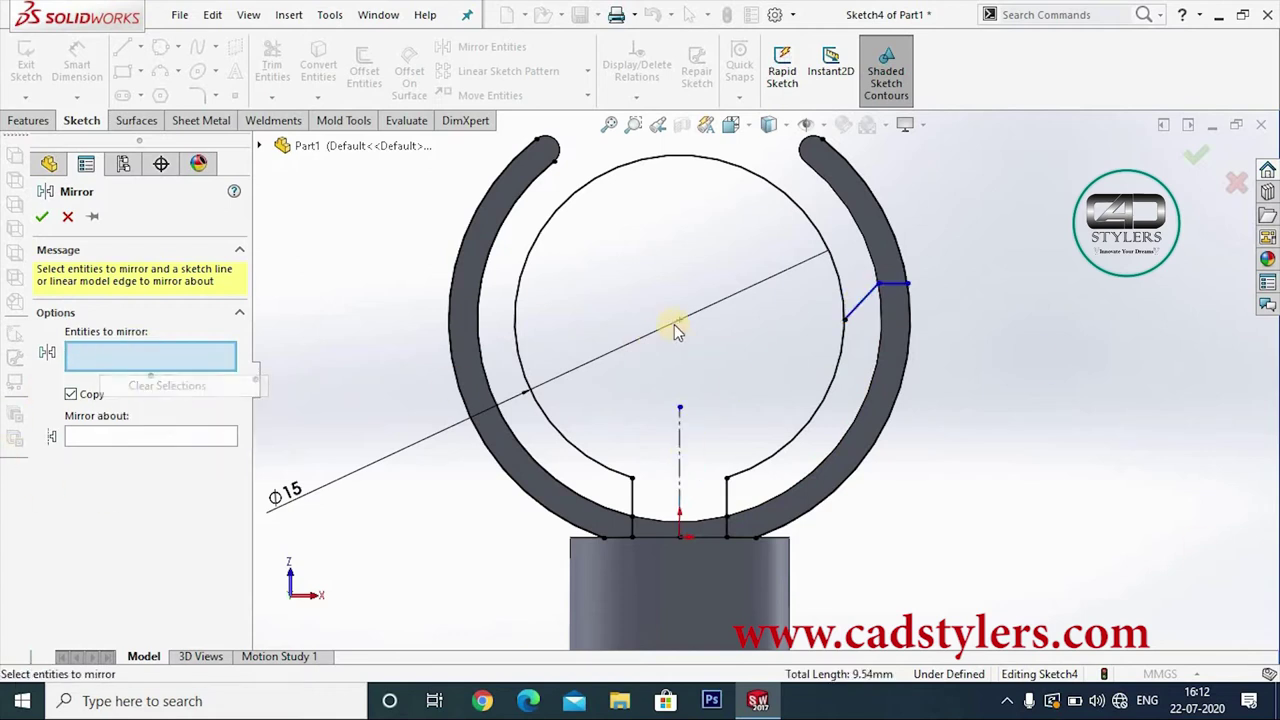
click(896, 287)
click(860, 300)
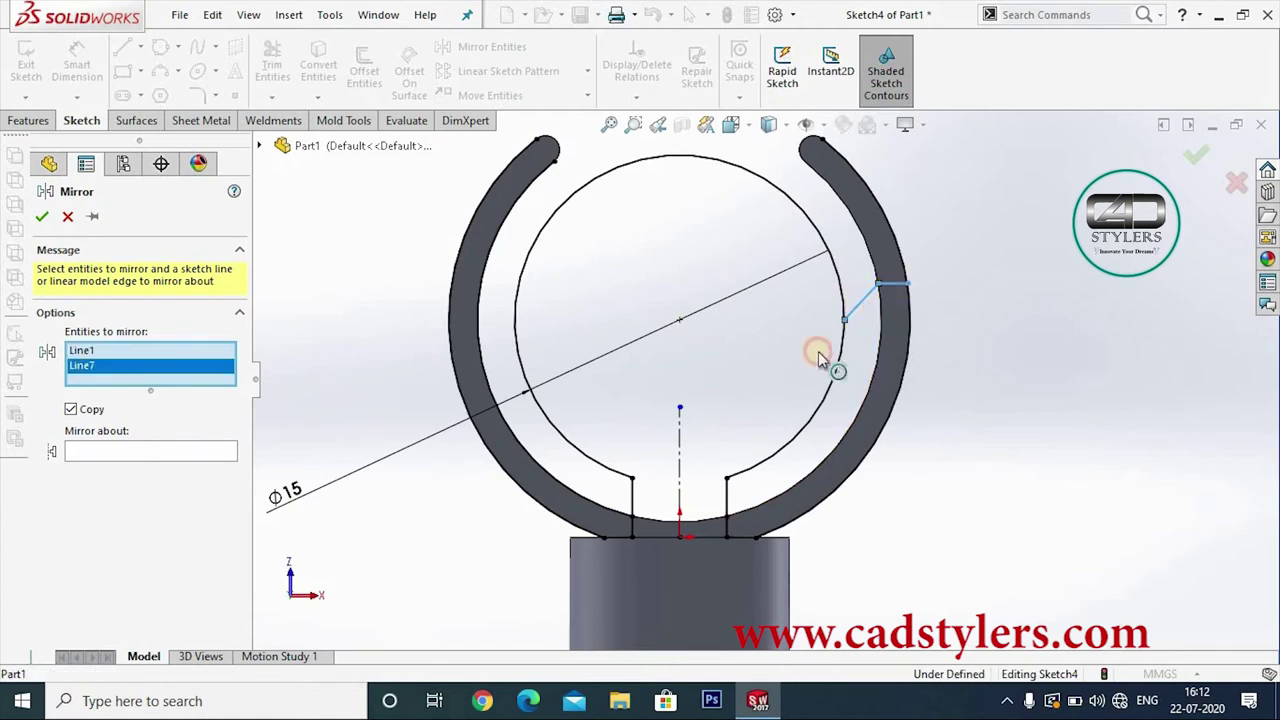
click(183, 452)
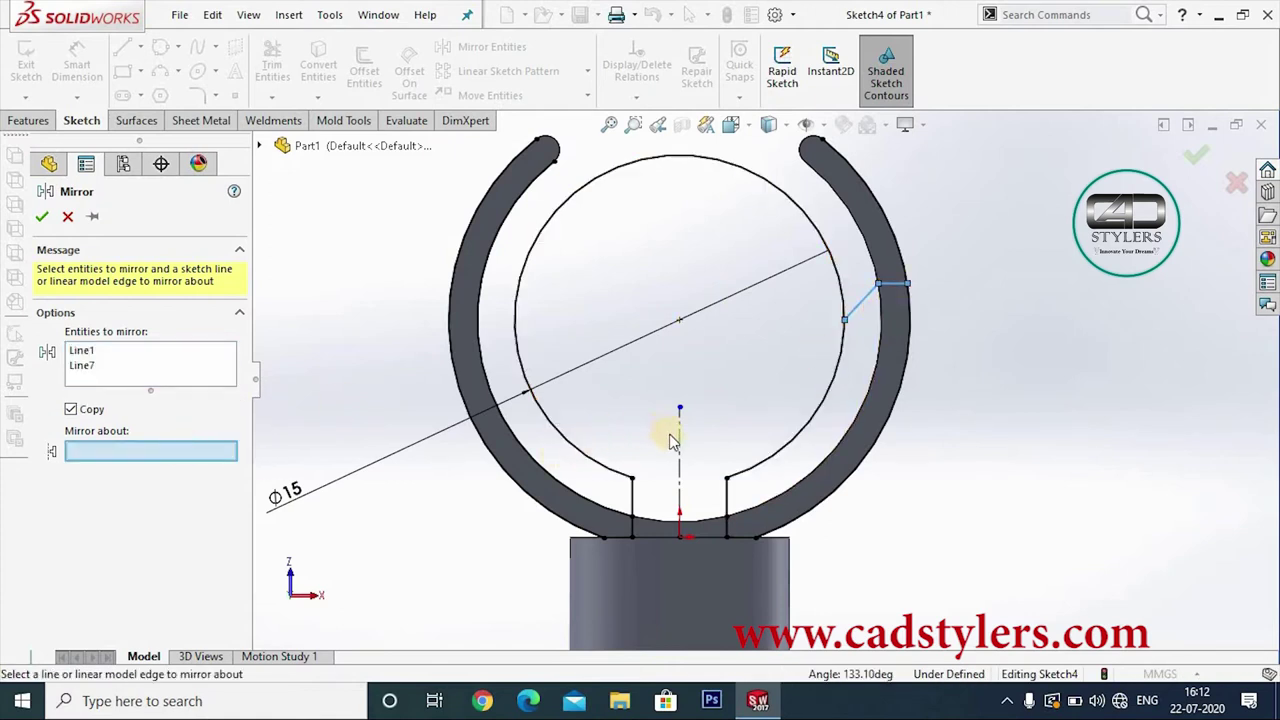
click(641, 437)
click(42, 217)
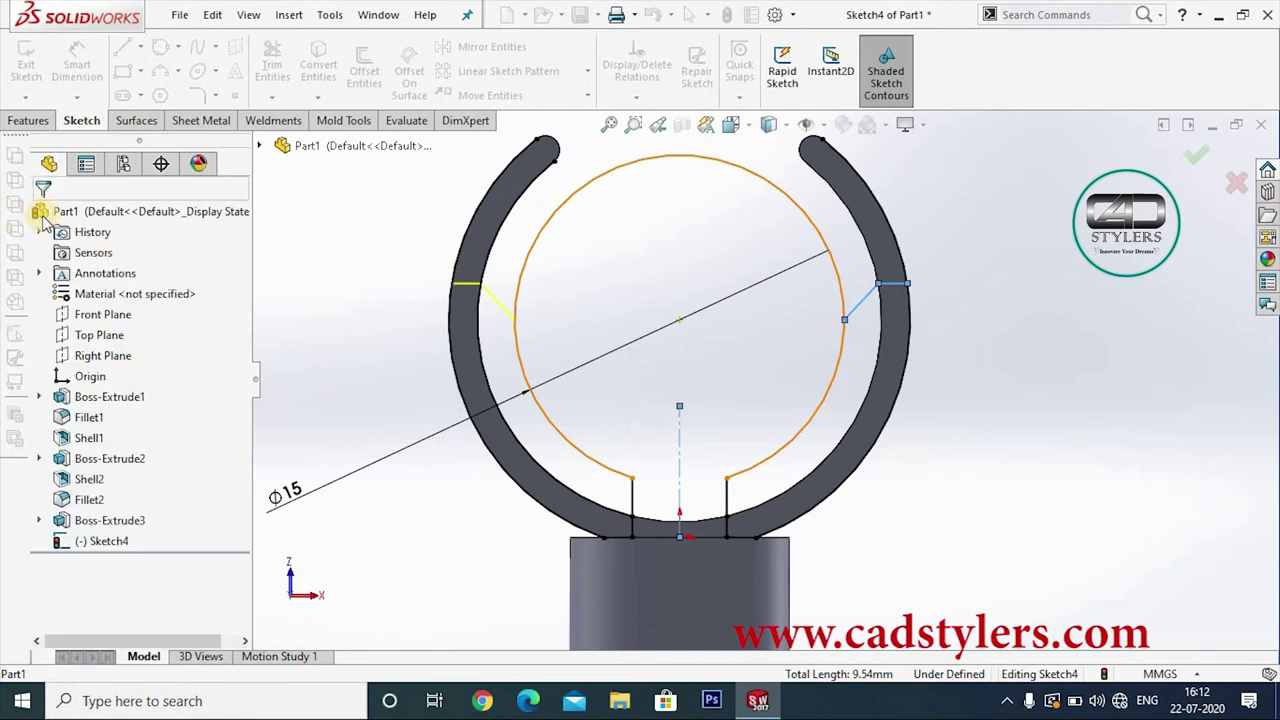
drag(474, 180, 507, 205)
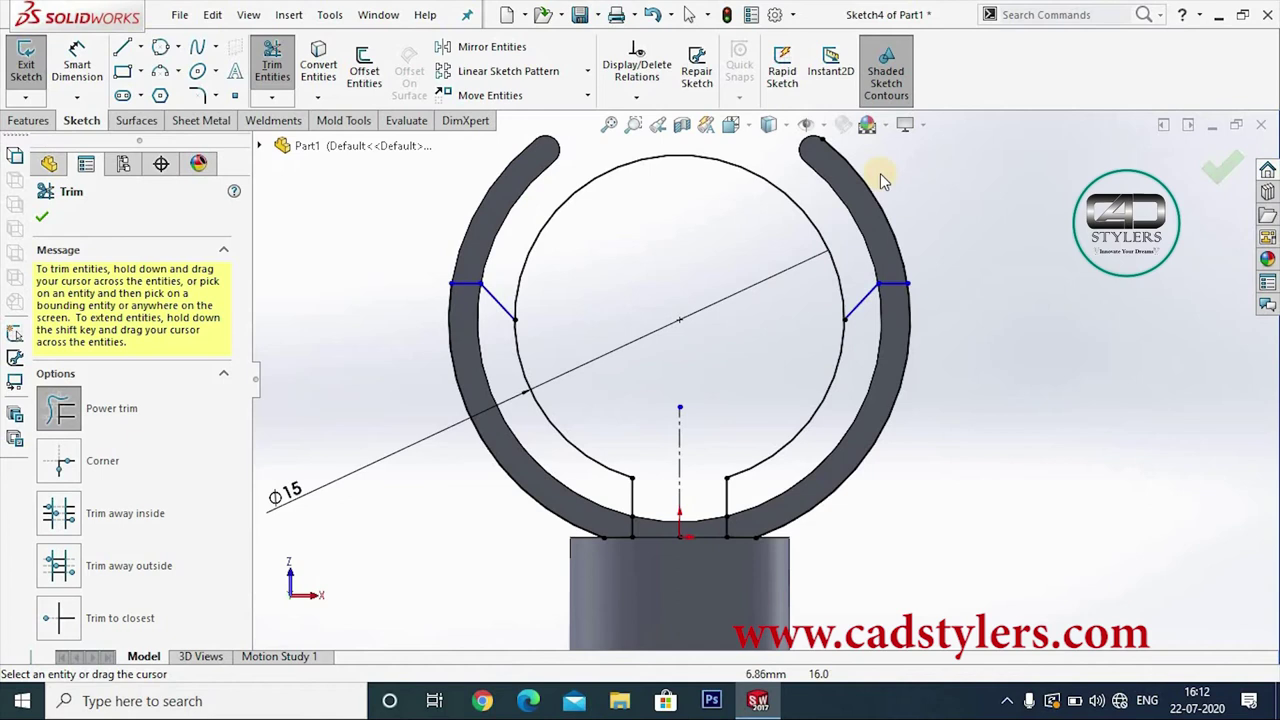
Step: Trim the circle's top arc, leaving two closed crescent profiles, and close Trim
scroll(920, 398, down, 2)
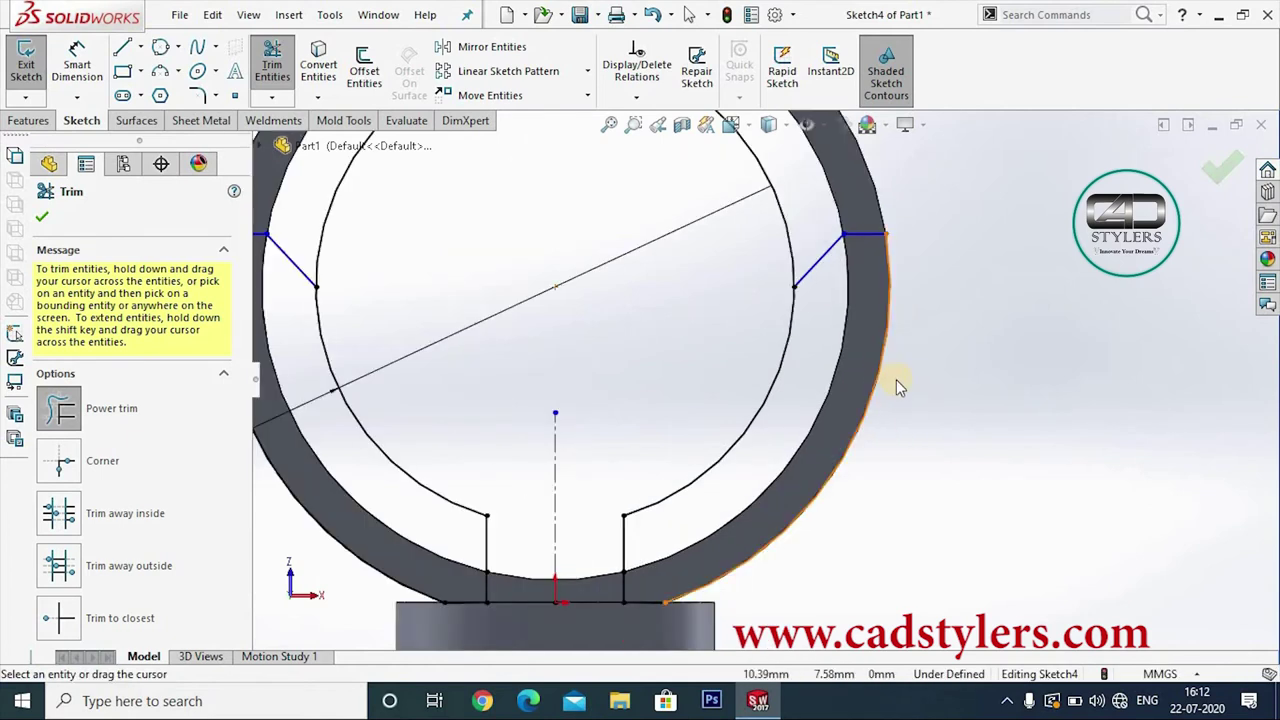
scroll(896, 381, up, 2)
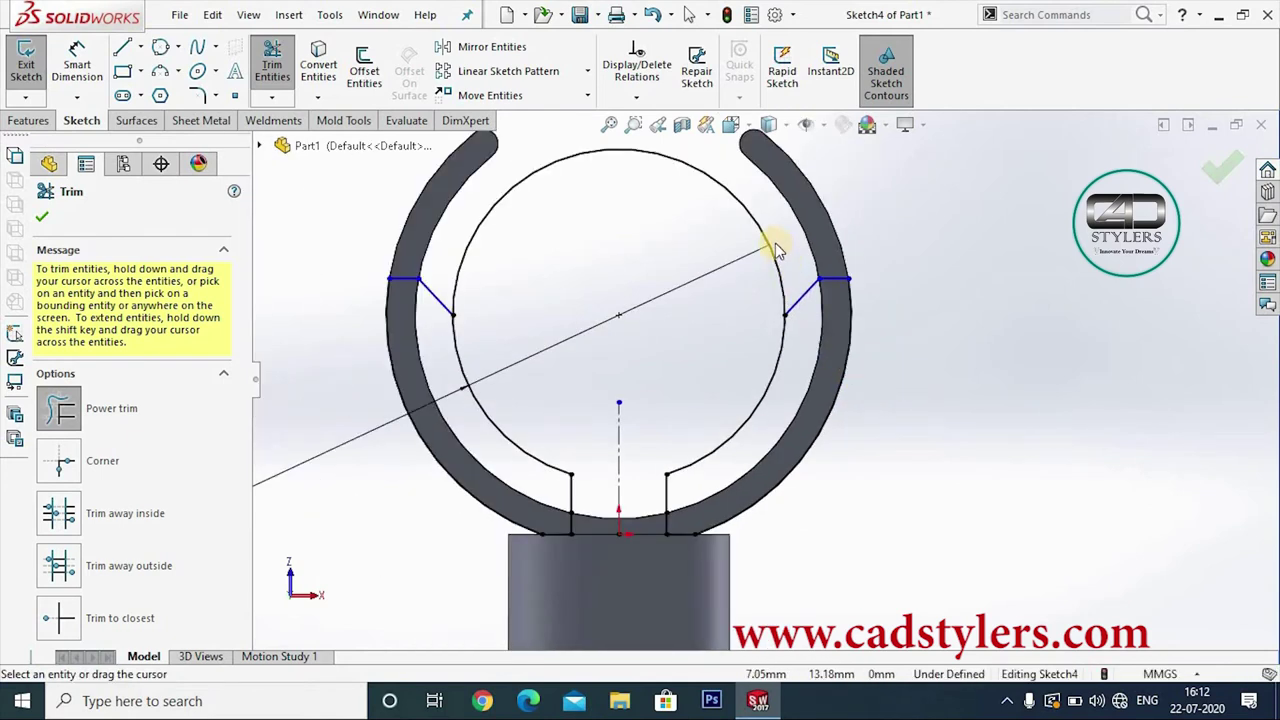
scroll(783, 253, down, 2)
drag(771, 246, 737, 277)
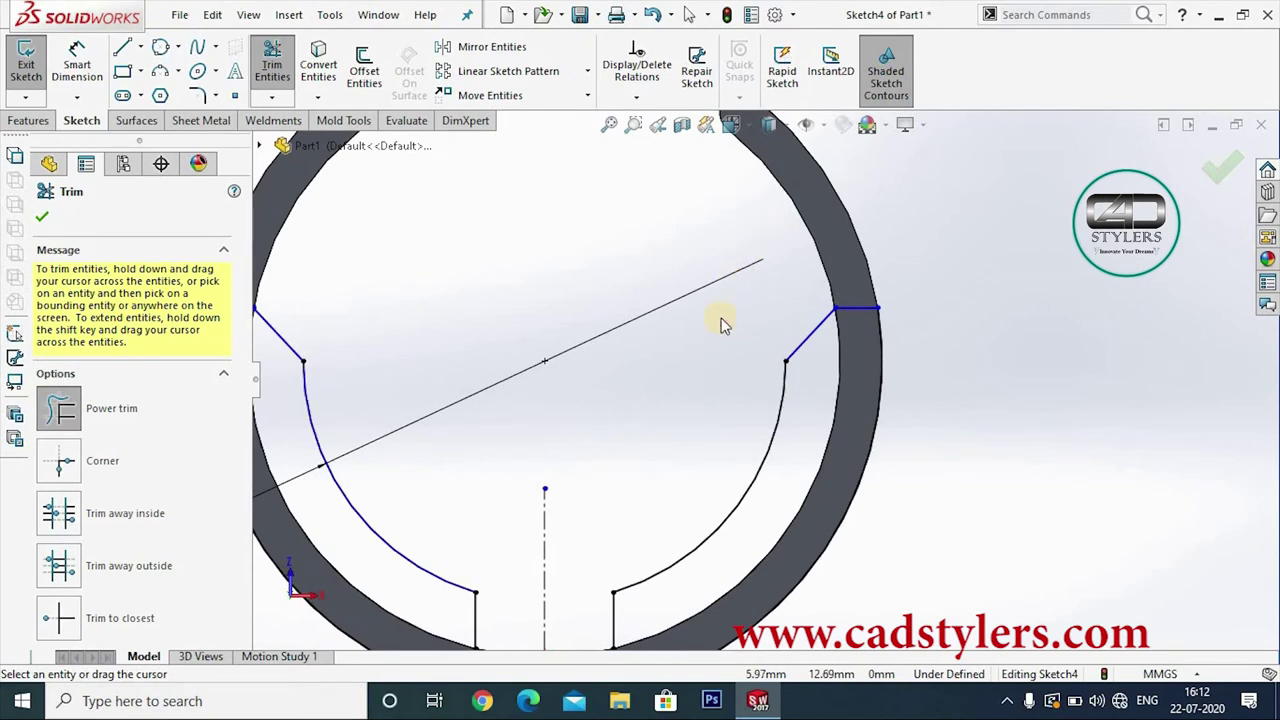
scroll(714, 334, up, 3)
scroll(737, 500, down, 2)
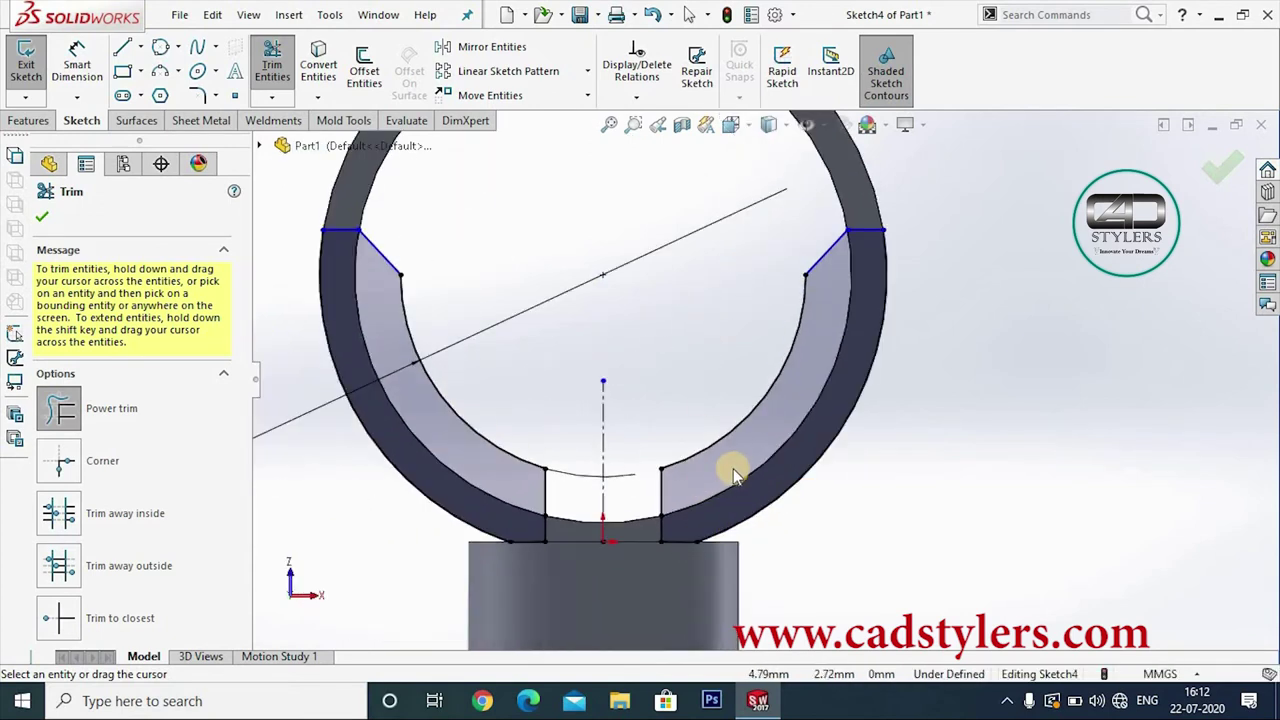
scroll(733, 475, up, 2)
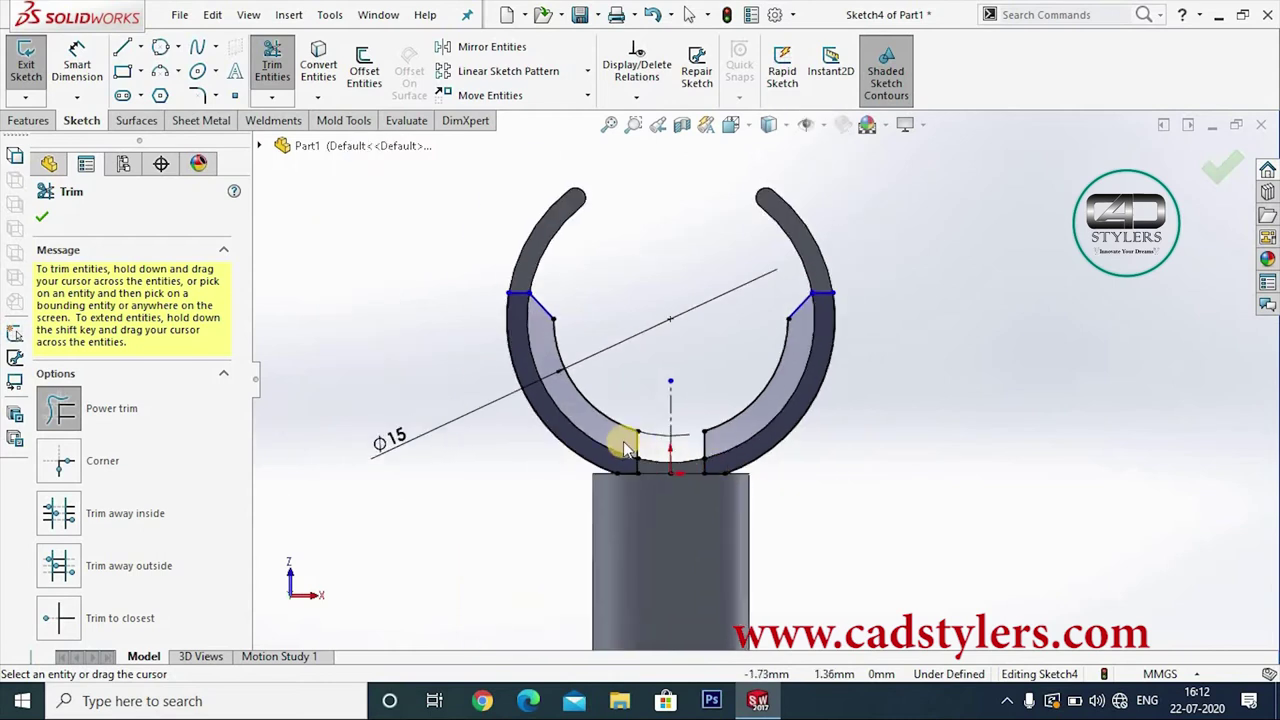
scroll(625, 447, down, 2)
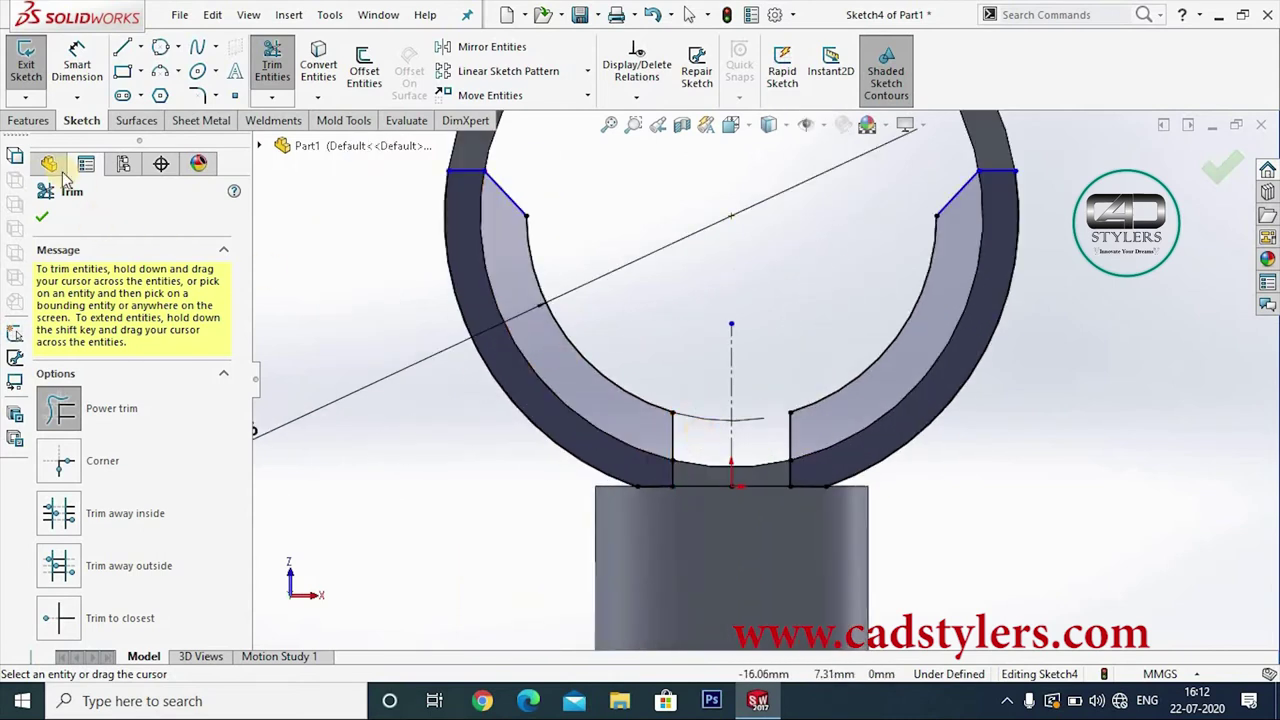
click(45, 219)
Step: Exit Sketch4, orbit to an angled 3D view, and select Sketch4
click(1197, 157)
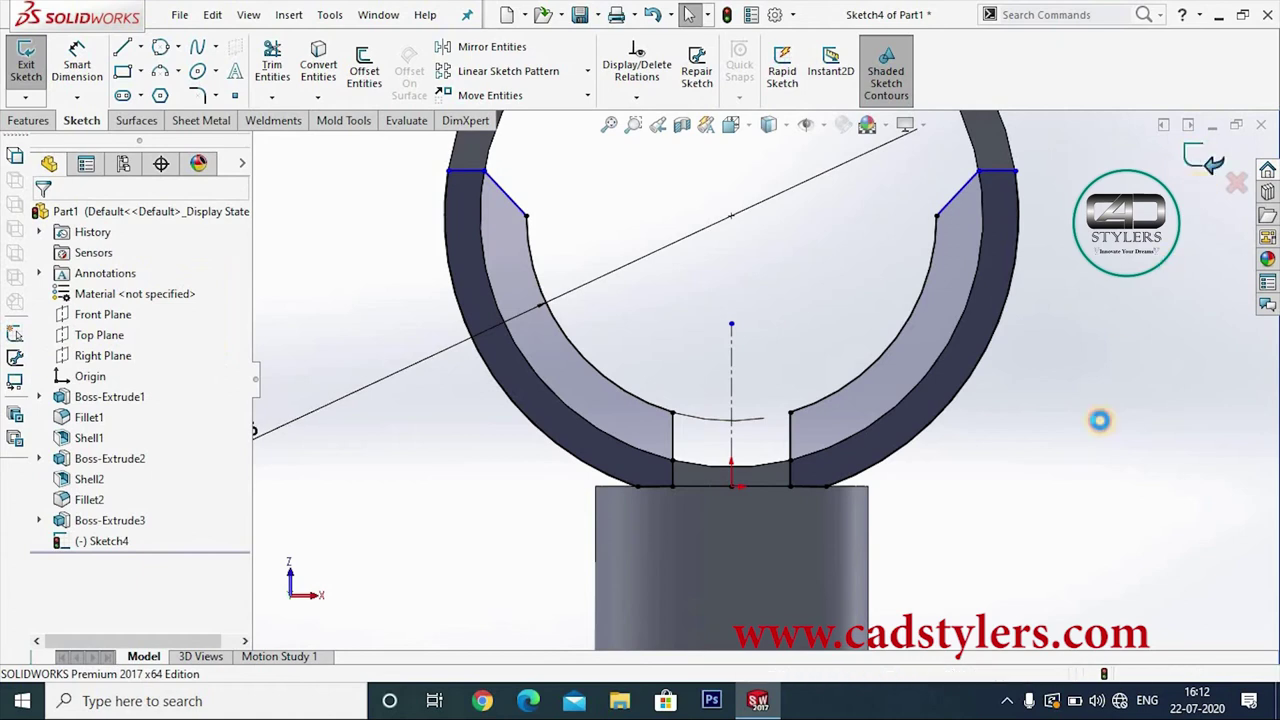
middle_drag(1037, 417, 960, 540)
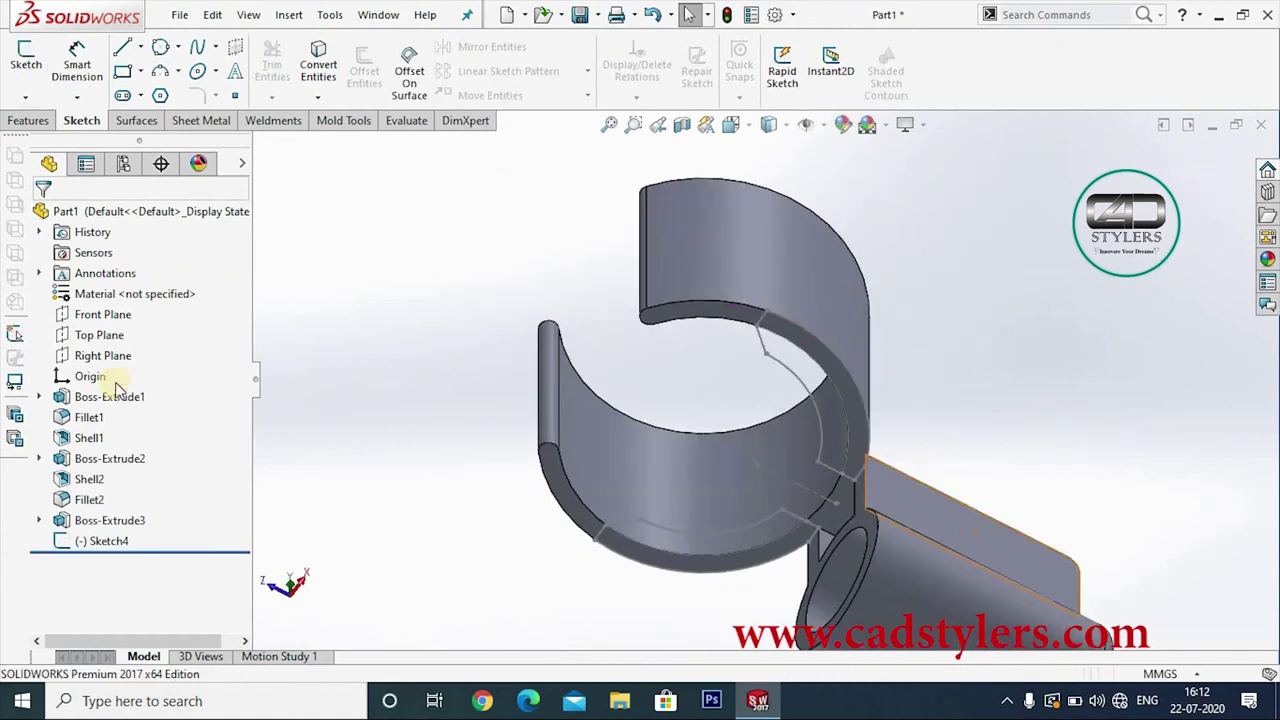
scroll(851, 563, down, 2)
scroll(858, 565, down, 3)
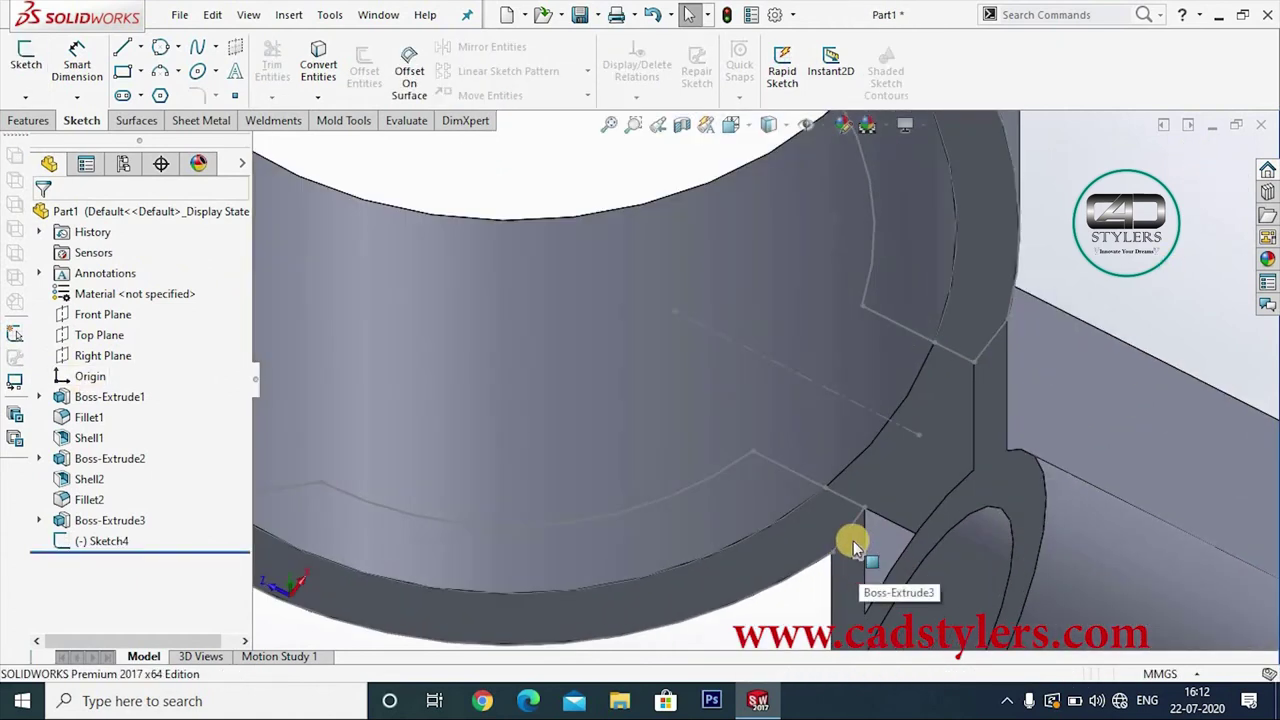
scroll(853, 545, up, 2)
click(112, 540)
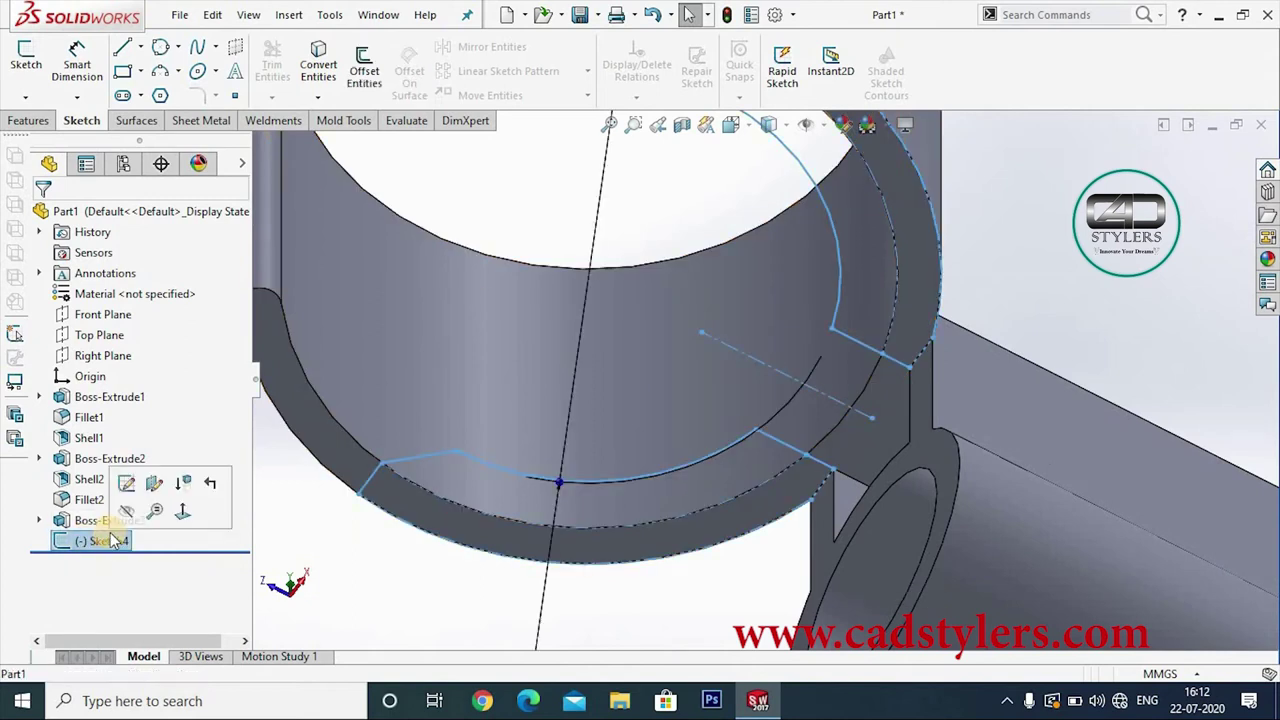
Step: Start an extruded boss from Sketch4 and pick its four ring regions
click(29, 120)
click(34, 88)
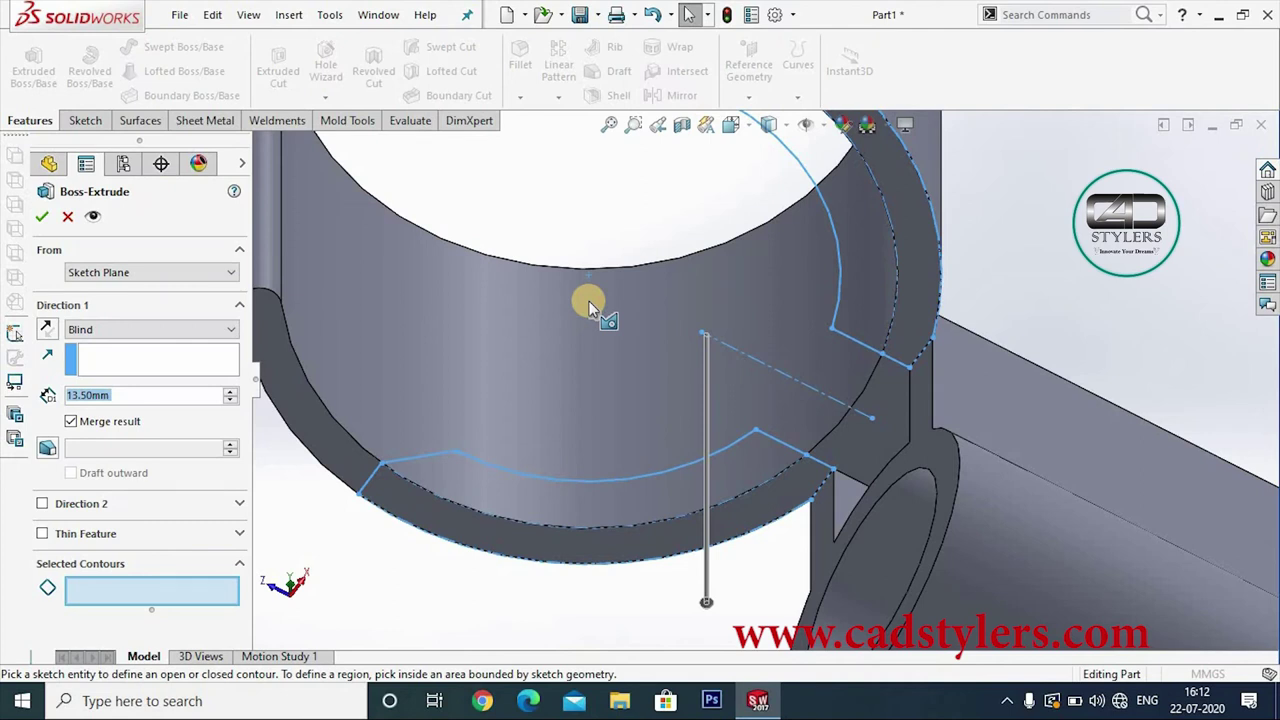
scroll(1025, 426, up, 3)
scroll(1029, 418, up, 3)
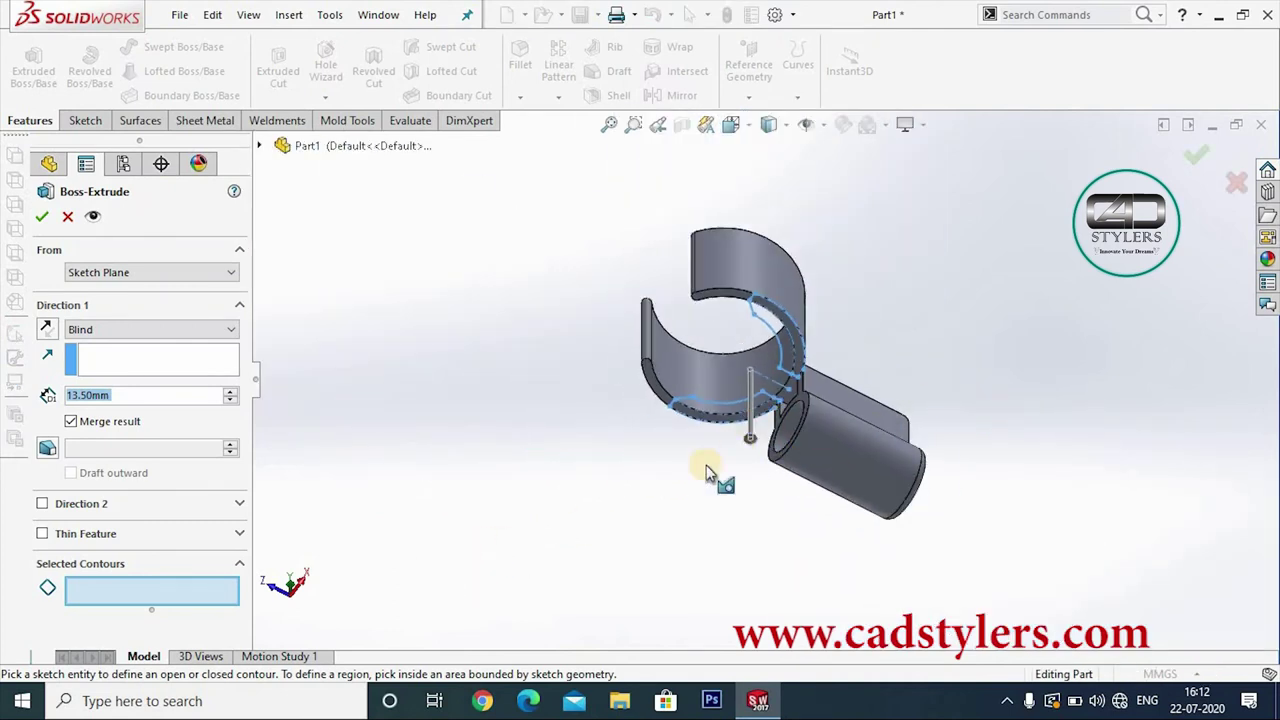
scroll(705, 472, down, 3)
scroll(702, 372, down, 2)
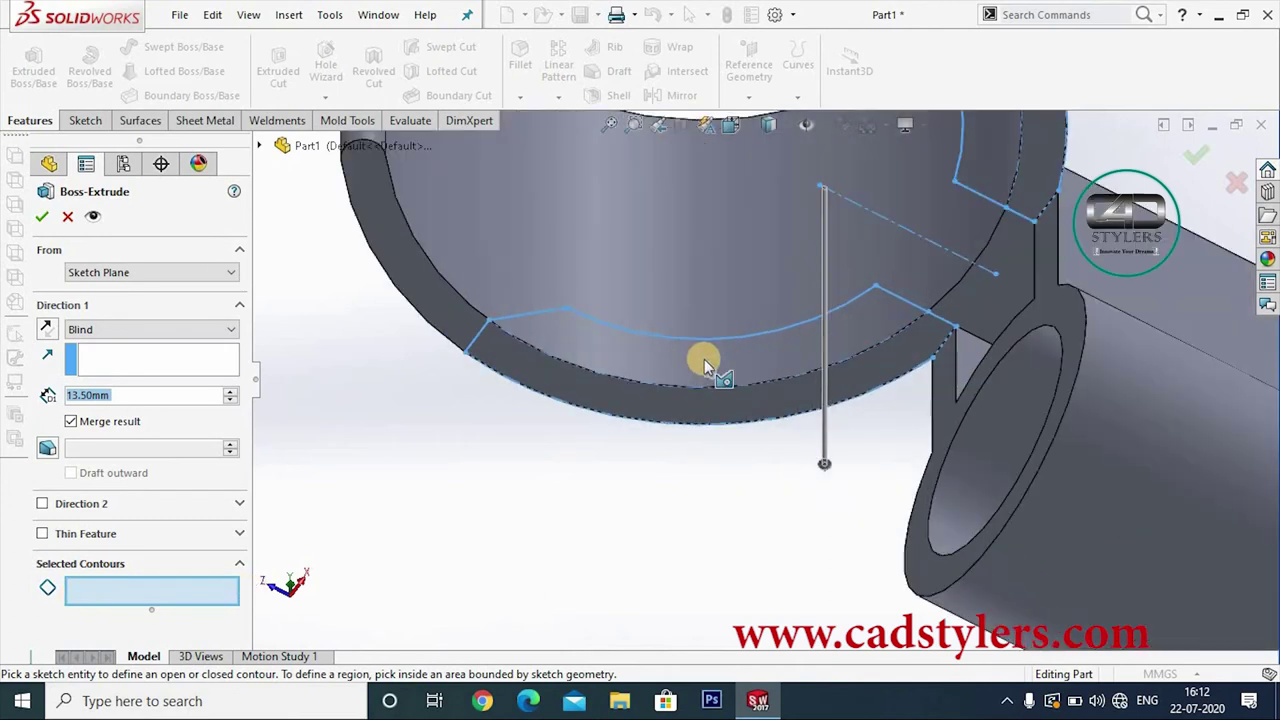
click(702, 362)
scroll(766, 386, up, 1)
scroll(915, 270, up, 2)
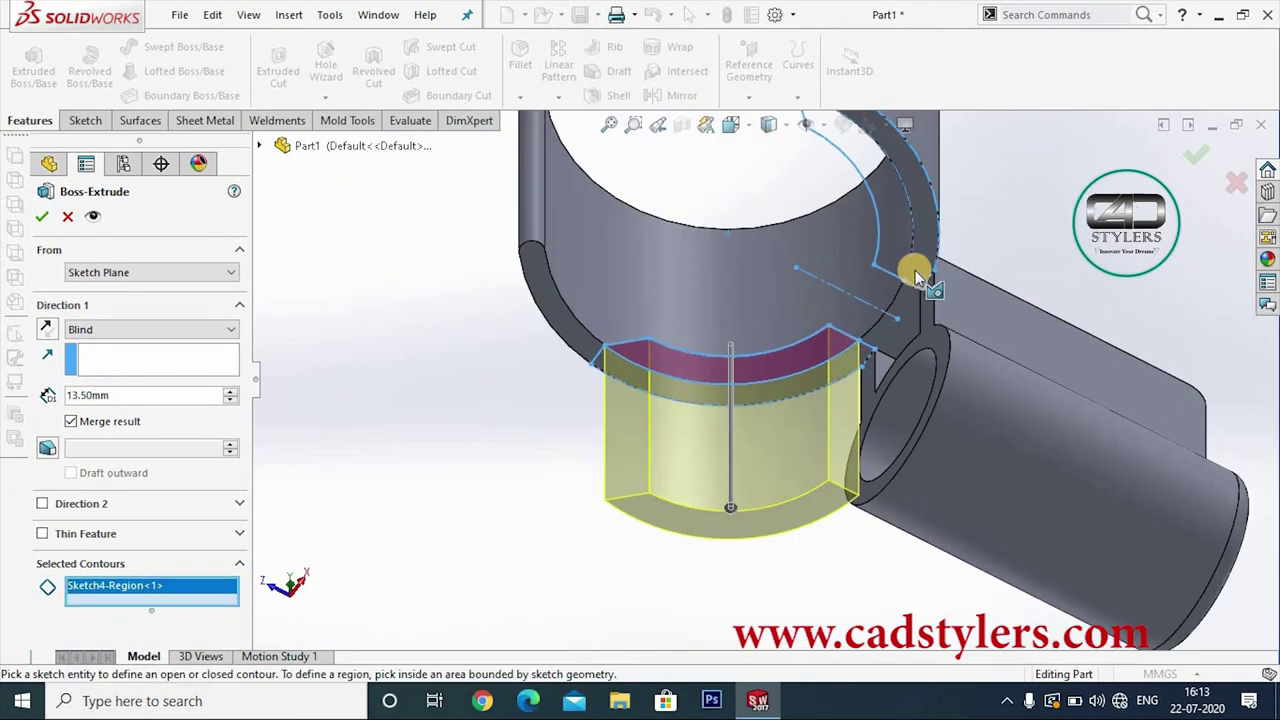
click(910, 245)
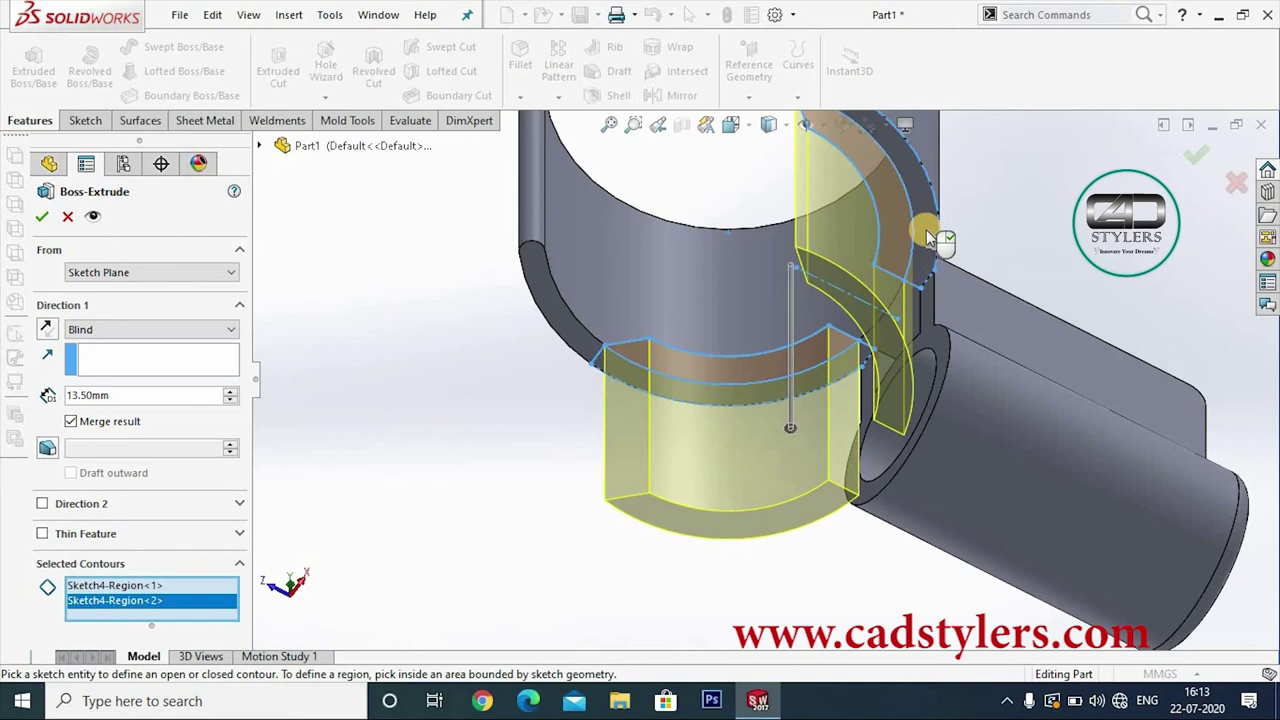
click(925, 245)
scroll(910, 300, up, 3)
mouse_move(900, 363)
middle_down()
mouse_move(937, 274)
mouse_move(1000, 240)
mouse_move(1054, 291)
middle_up()
scroll(790, 260, down, 3)
scroll(757, 229, down, 2)
click(748, 224)
Step: Reverse the extrusion upward, set depth to 1.30 mm, and accept Boss-Extrude4
scroll(748, 230, up, 3)
mouse_move(710, 360)
middle_down()
mouse_move(666, 426)
mouse_move(662, 460)
middle_up()
scroll(660, 468, down, 2)
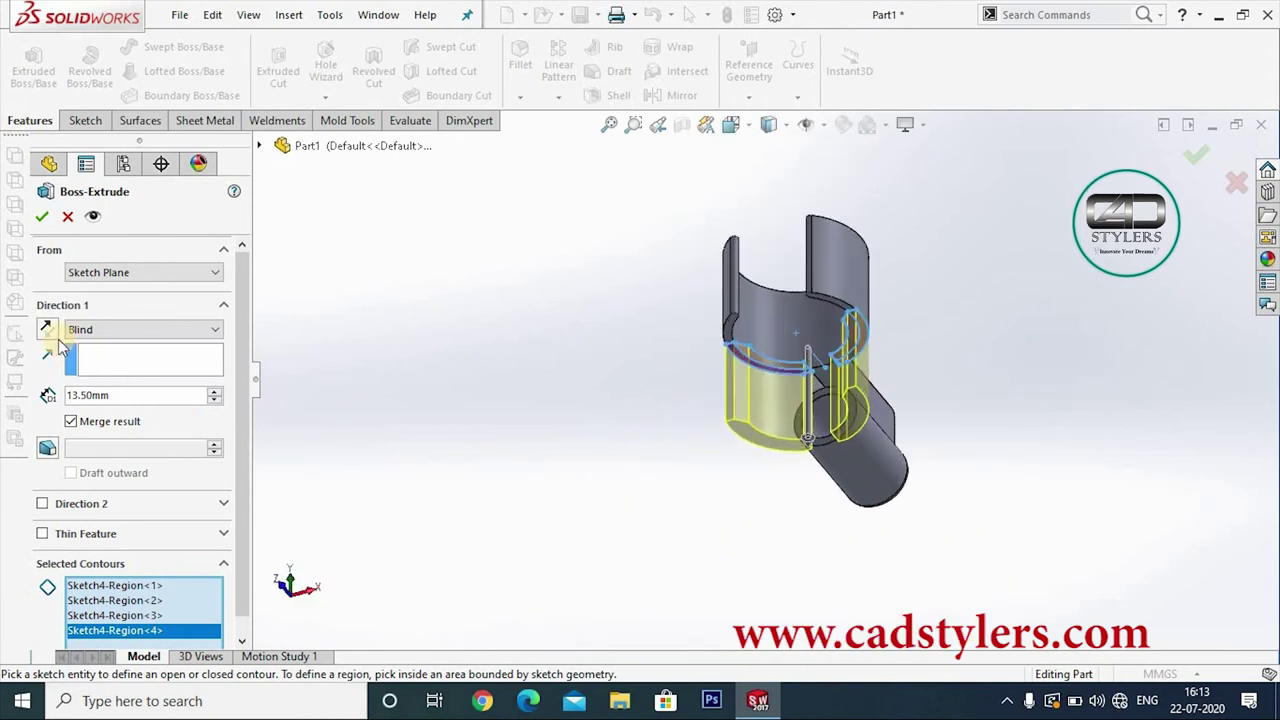
click(47, 330)
middle_drag(313, 404, 910, 272)
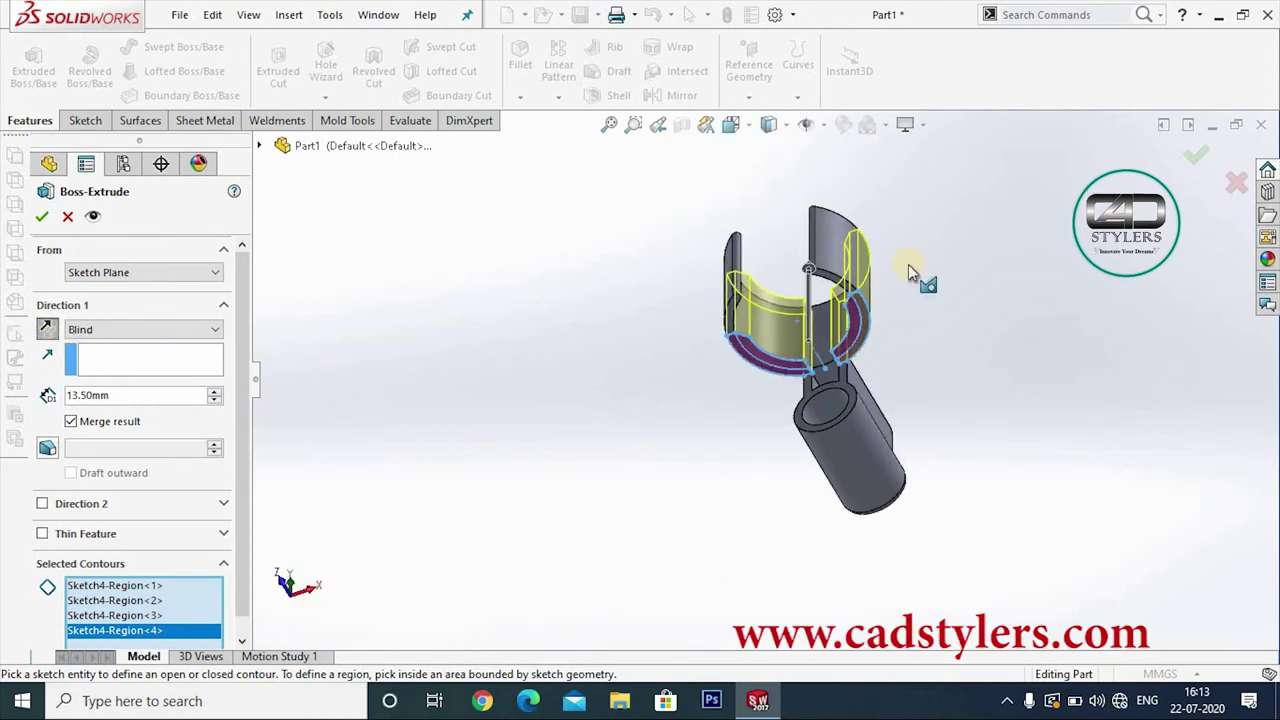
text(1.3)
key(Return)
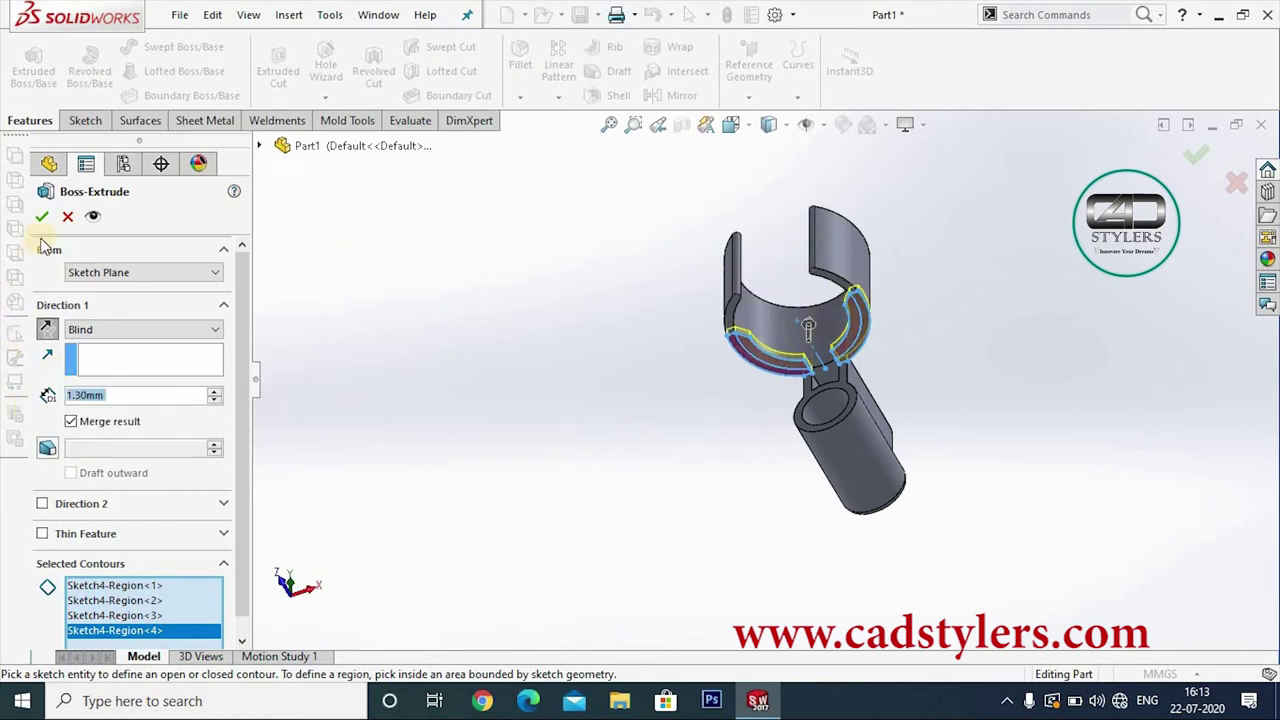
key(Return)
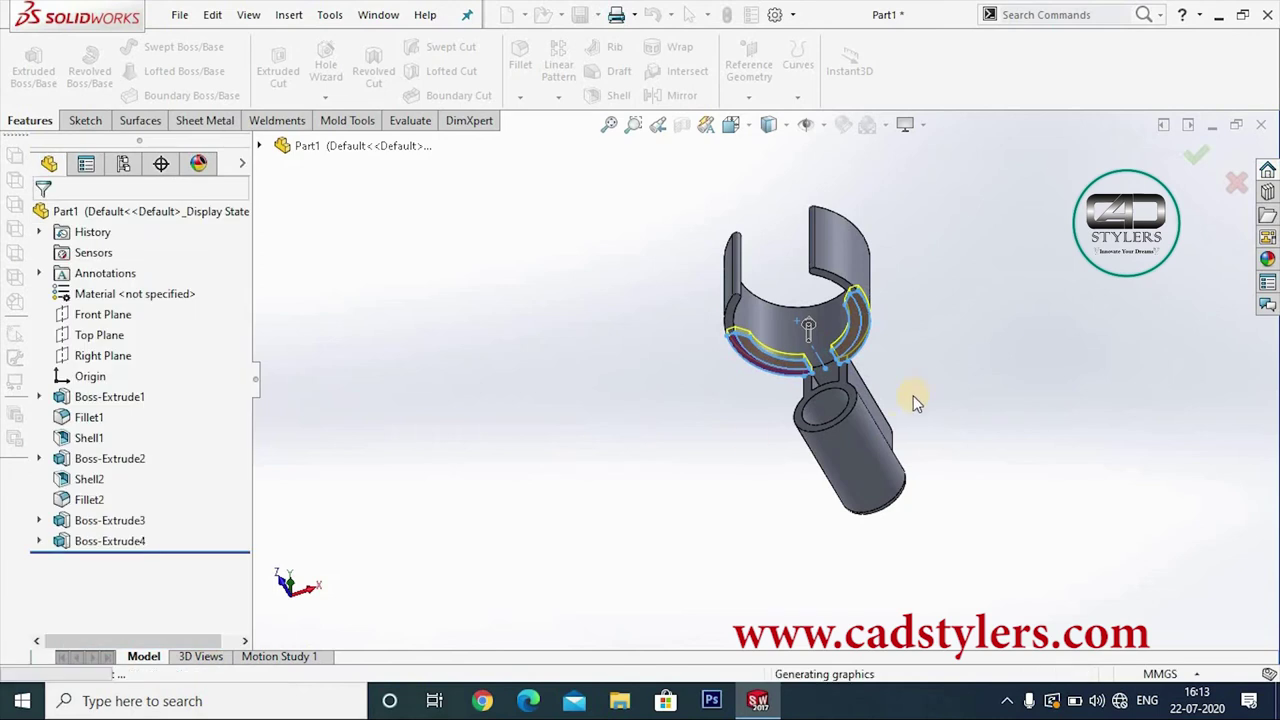
Step: View the Right Plane normal-to and start Sketch5 on it
middle_drag(920, 342, 865, 372)
scroll(865, 372, down, 3)
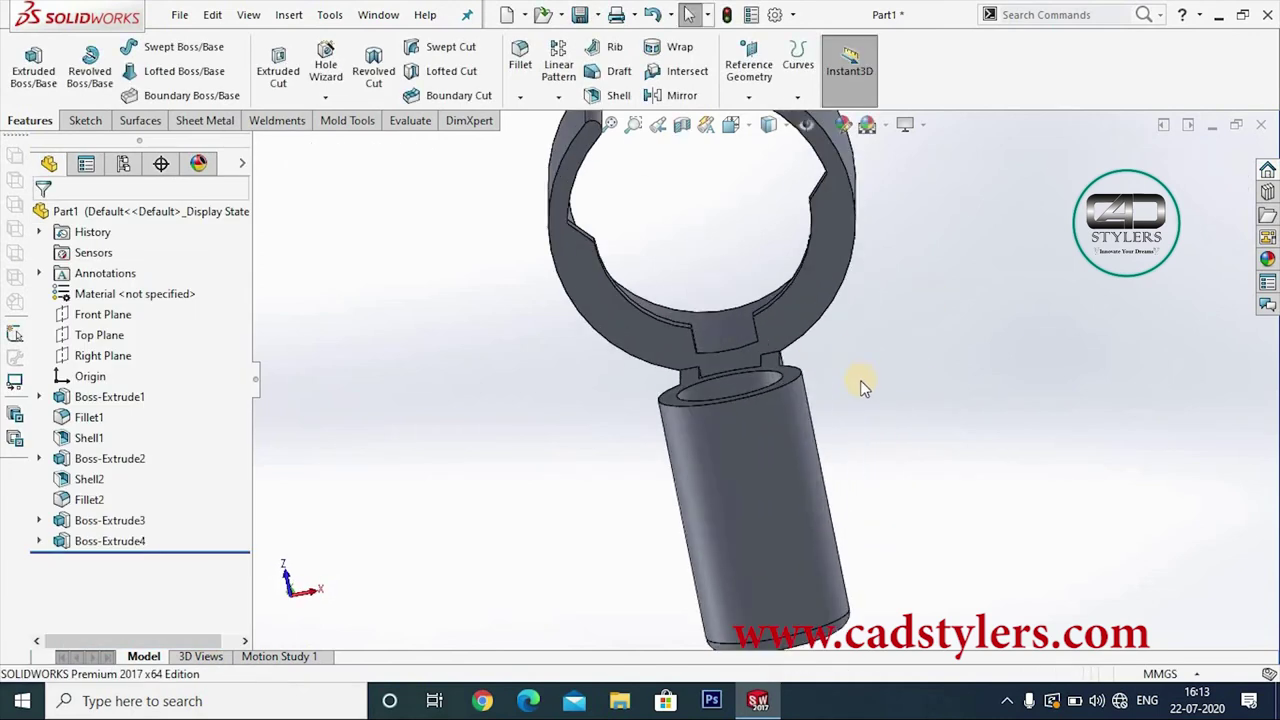
mouse_move(863, 311)
middle_down()
mouse_move(894, 271)
mouse_move(883, 354)
mouse_move(879, 336)
middle_up()
scroll(891, 428, up, 2)
scroll(894, 351, up, 5)
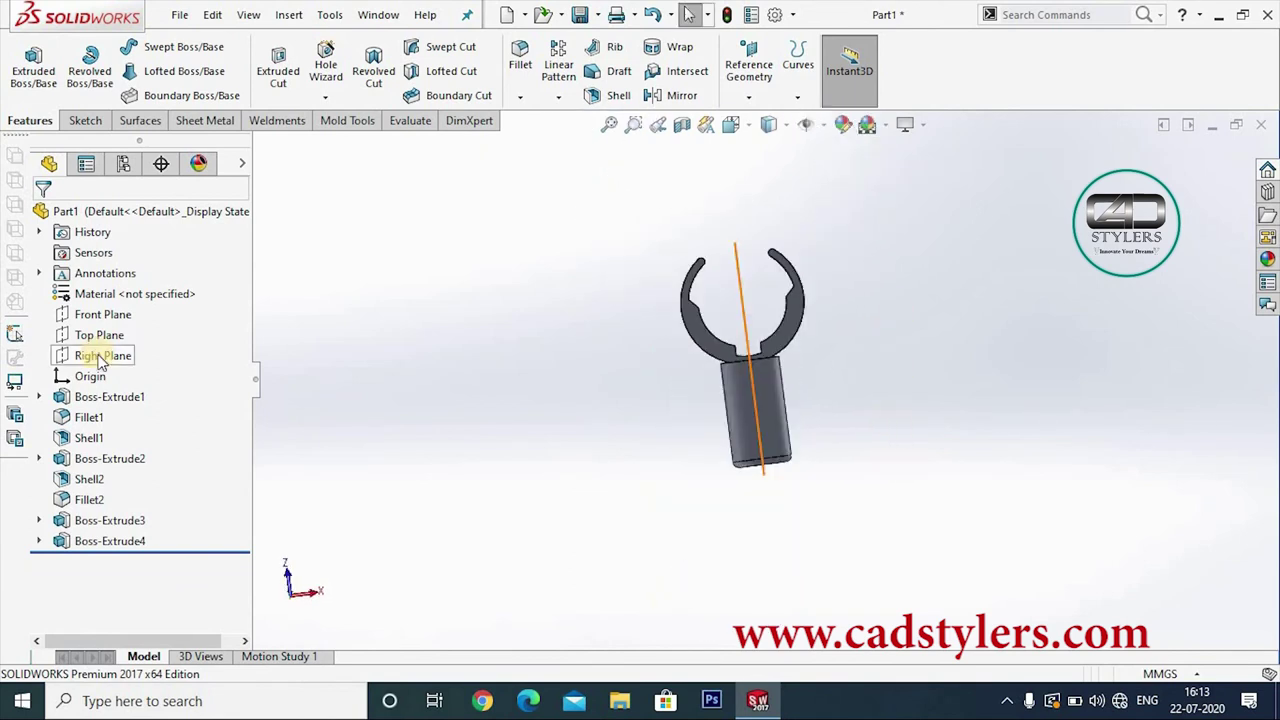
click(115, 355)
click(196, 330)
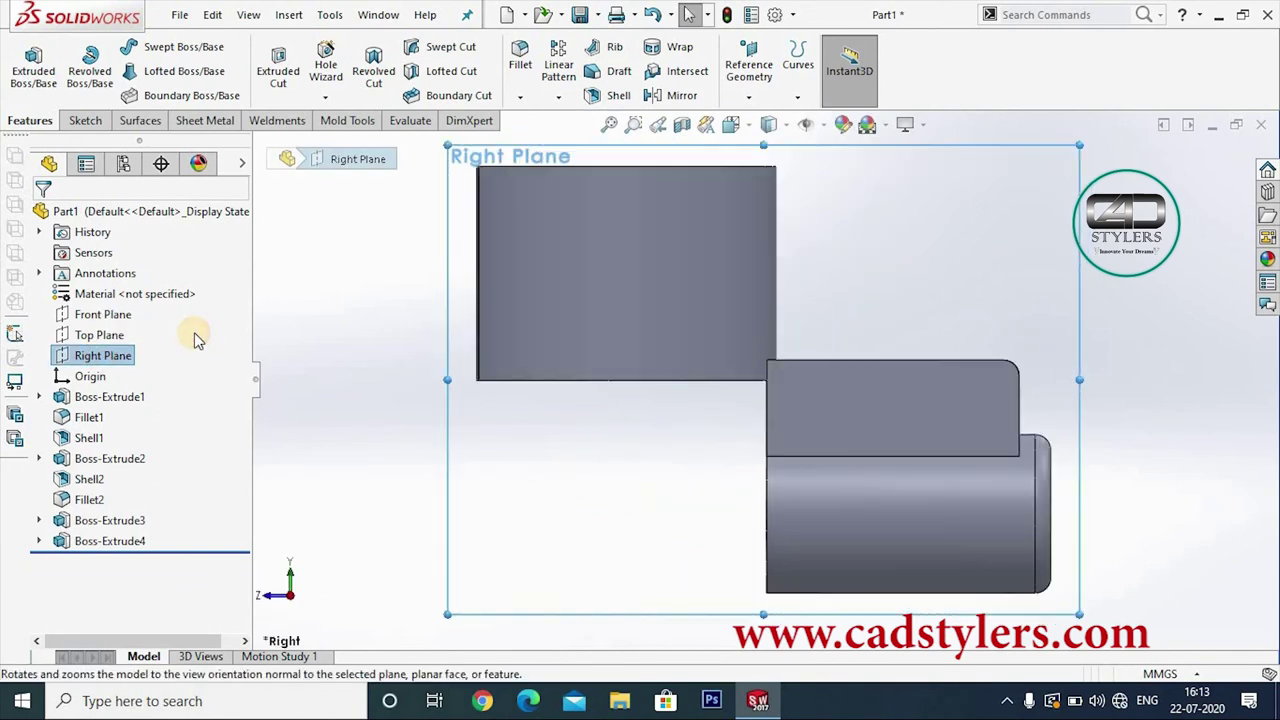
right_click(95, 355)
click(102, 322)
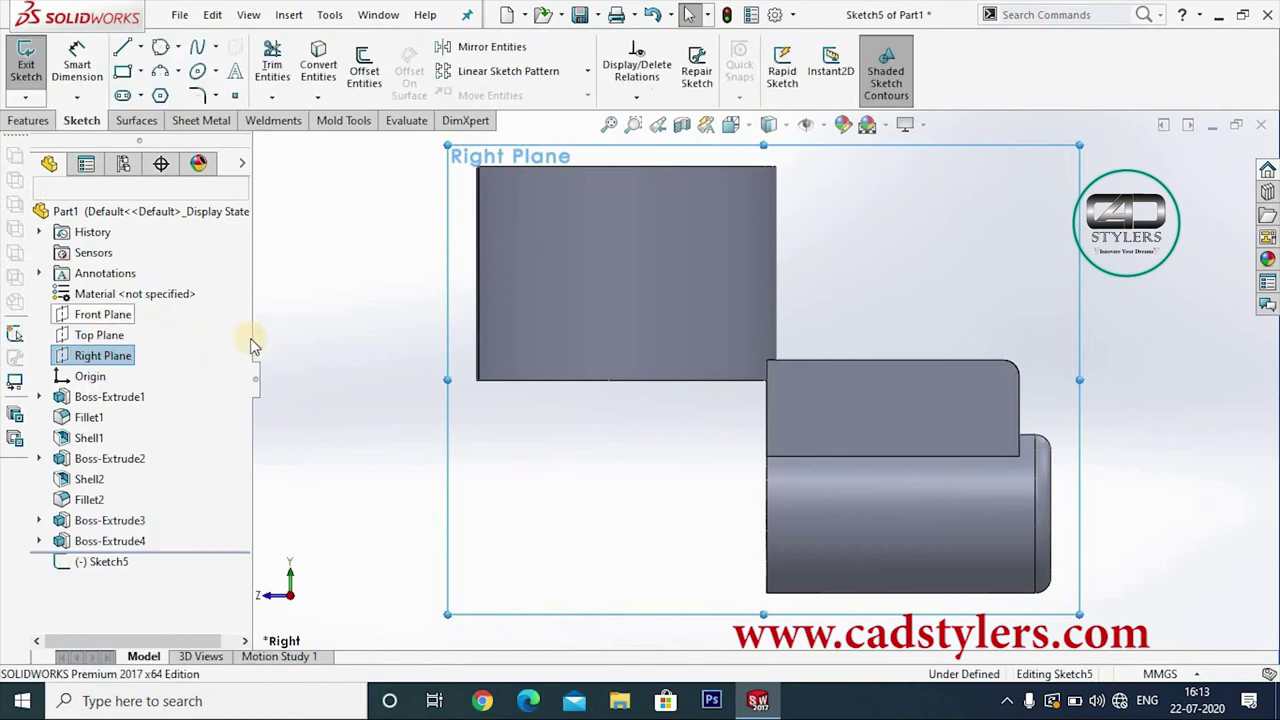
Step: Switch to Hidden Lines Visible and draw a short horizontal line from the lower inner corner
click(770, 125)
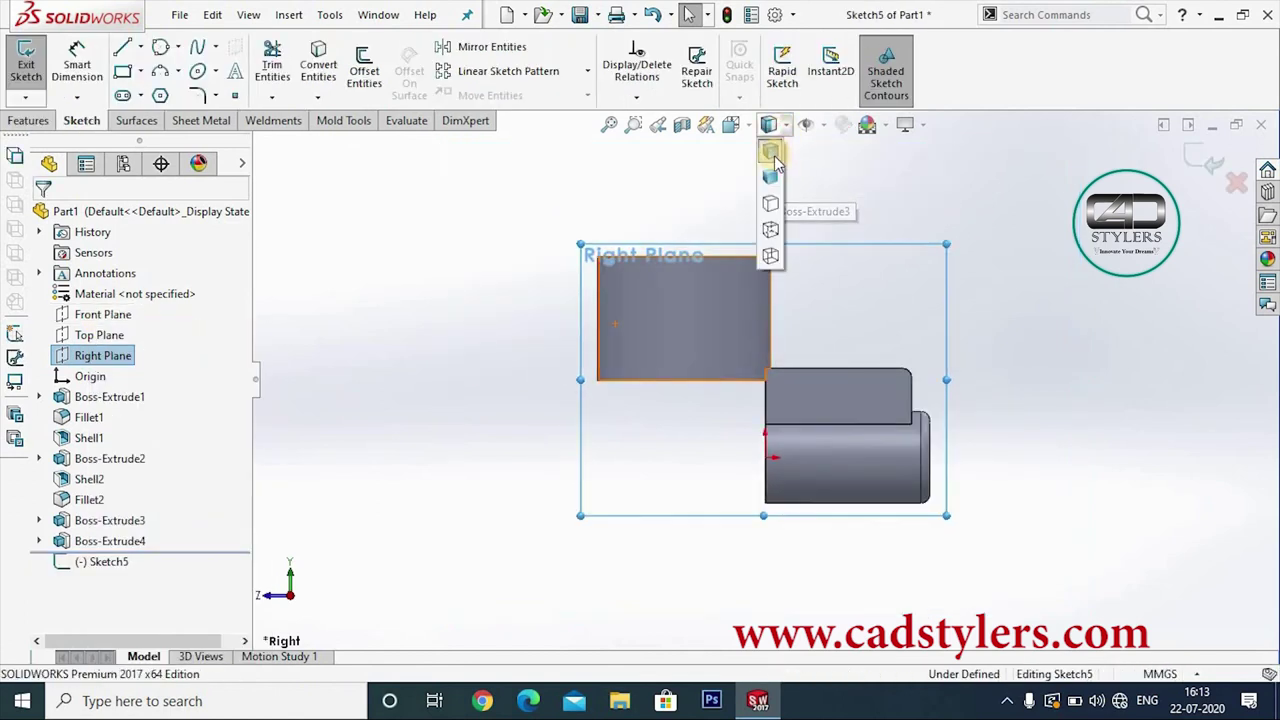
click(773, 258)
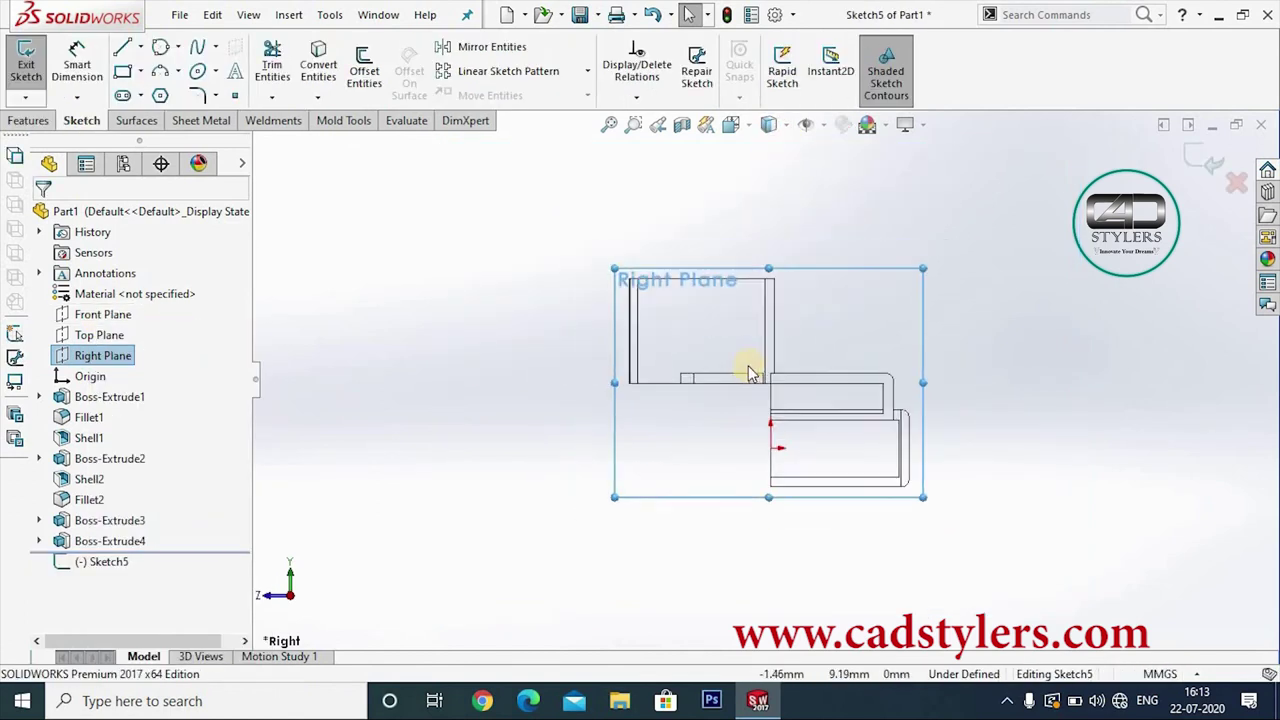
scroll(745, 375, down, 2)
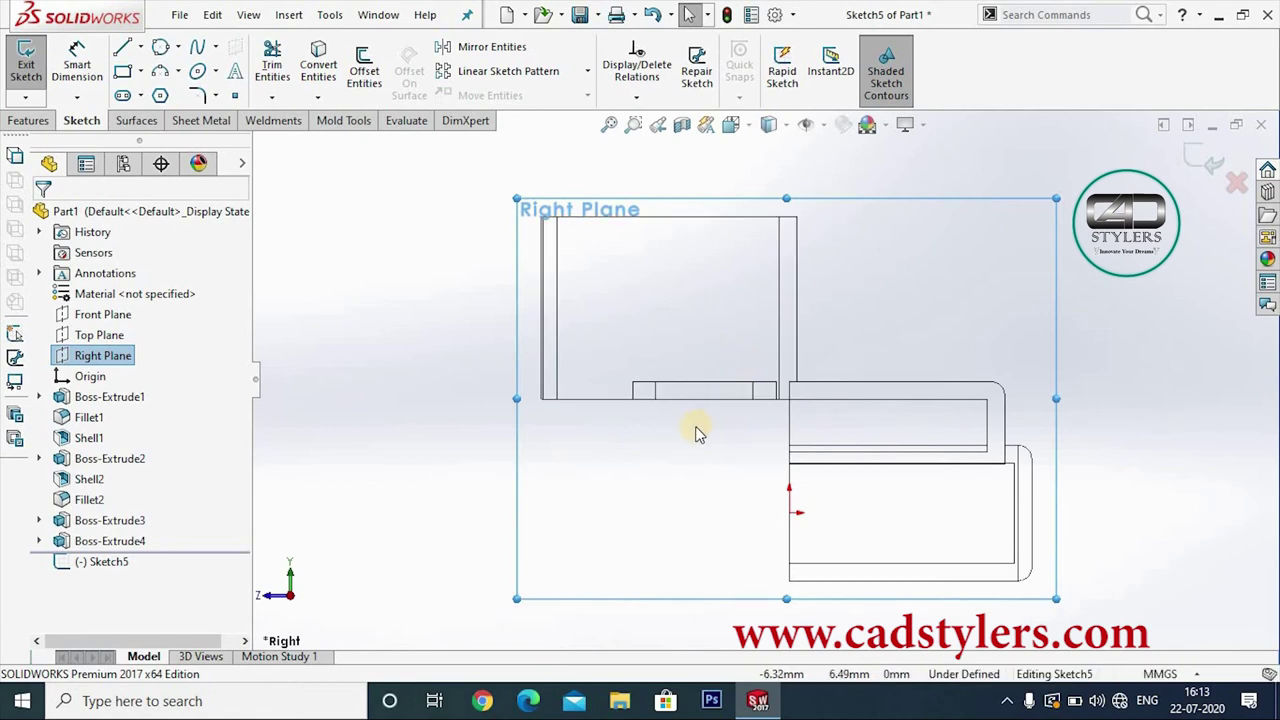
scroll(698, 433, down, 2)
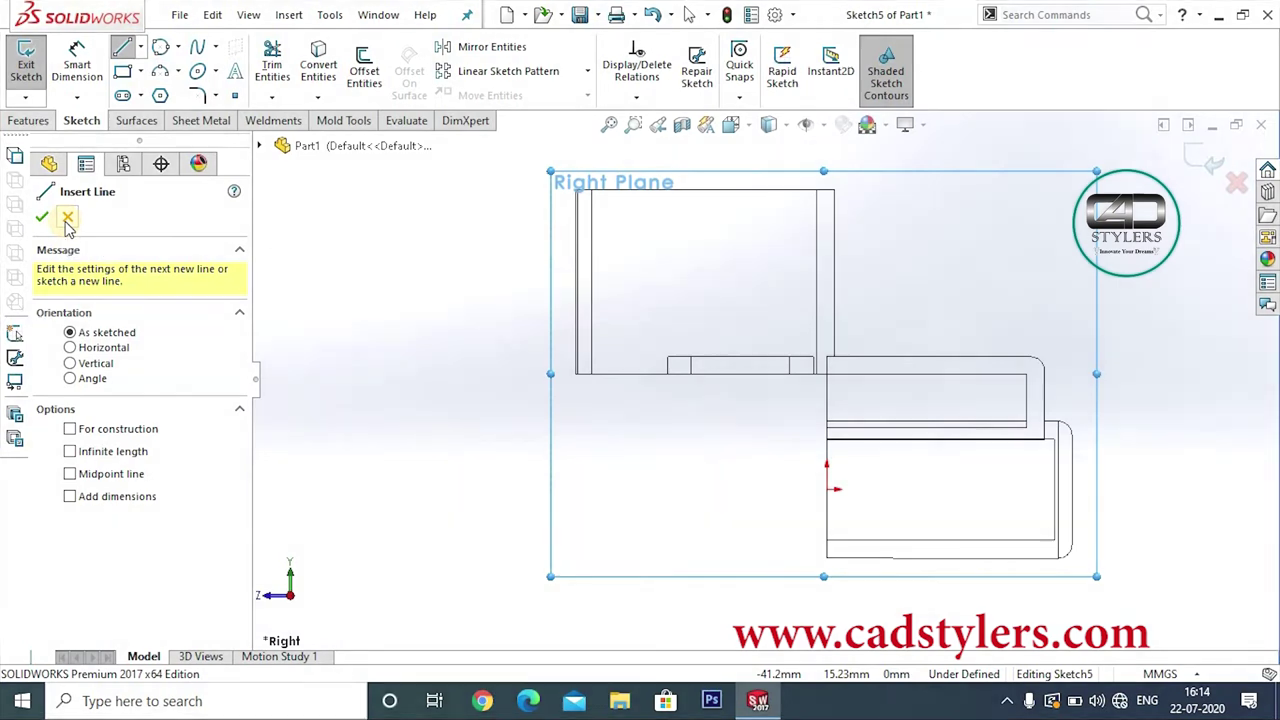
click(576, 356)
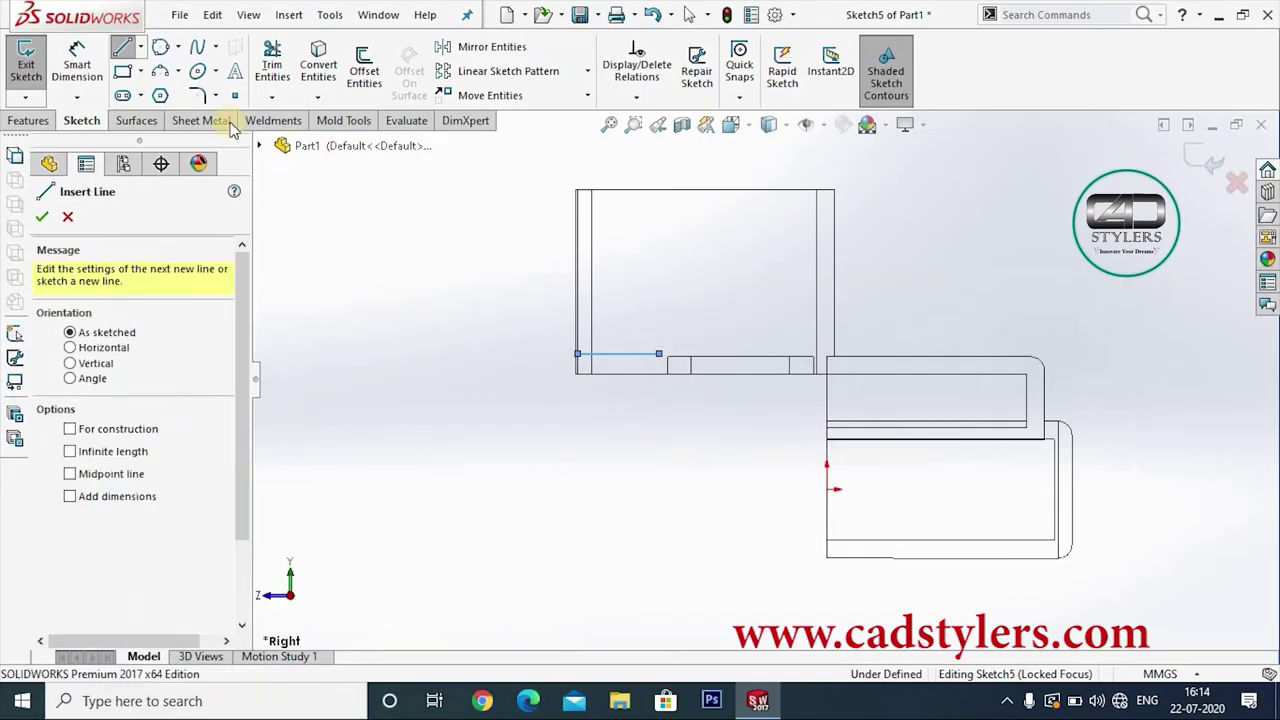
click(77, 62)
Step: Dimension the horizontal line to 5.90 mm and add a slanted segment from its end
click(640, 363)
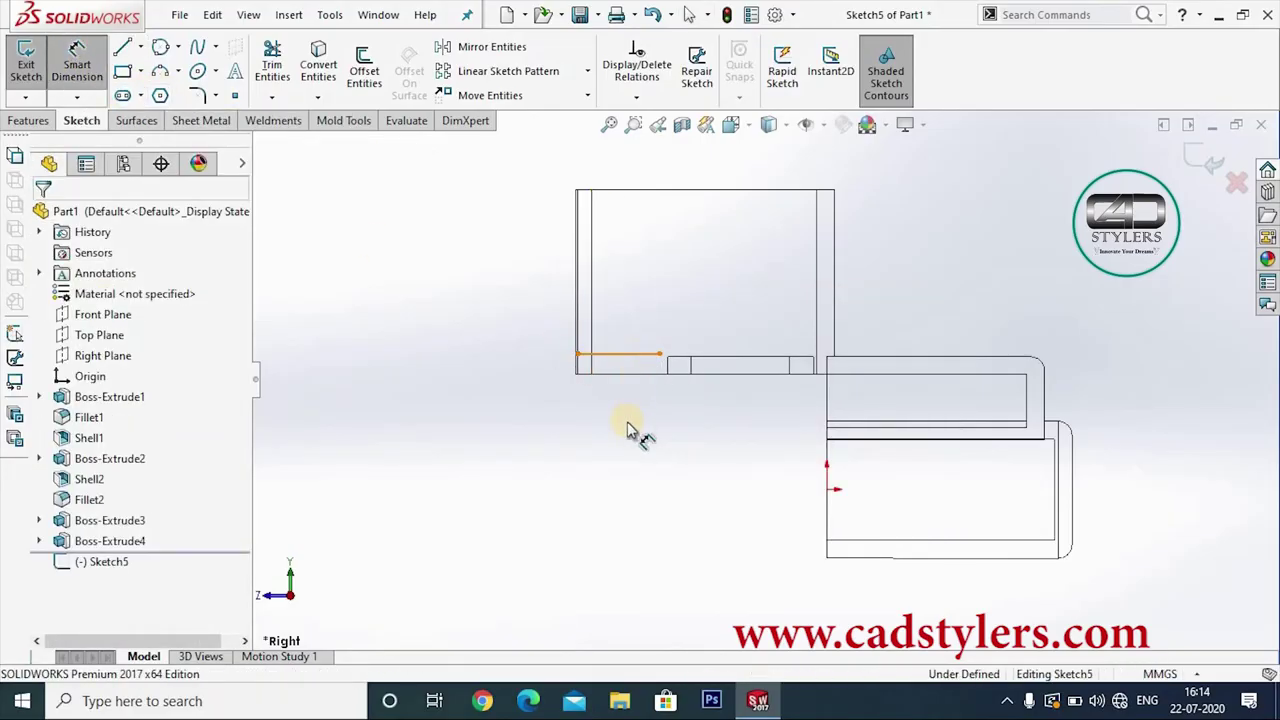
click(624, 420)
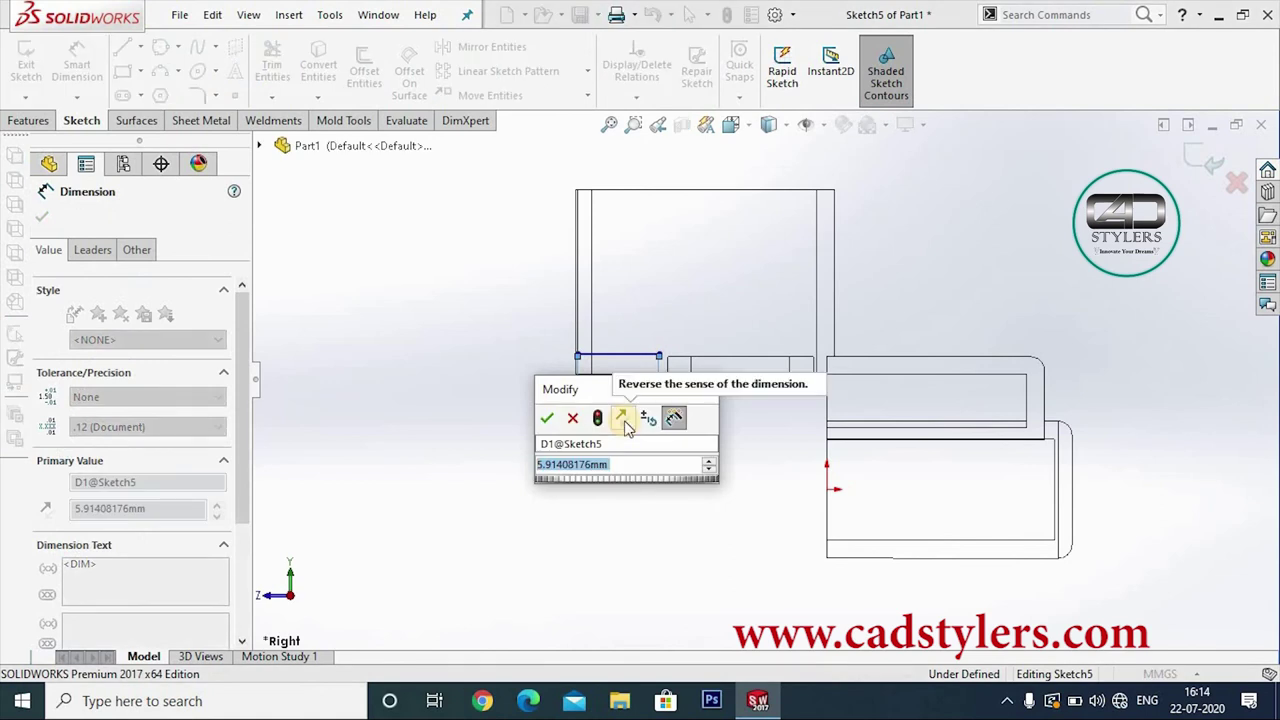
text(5.9)
key(Return)
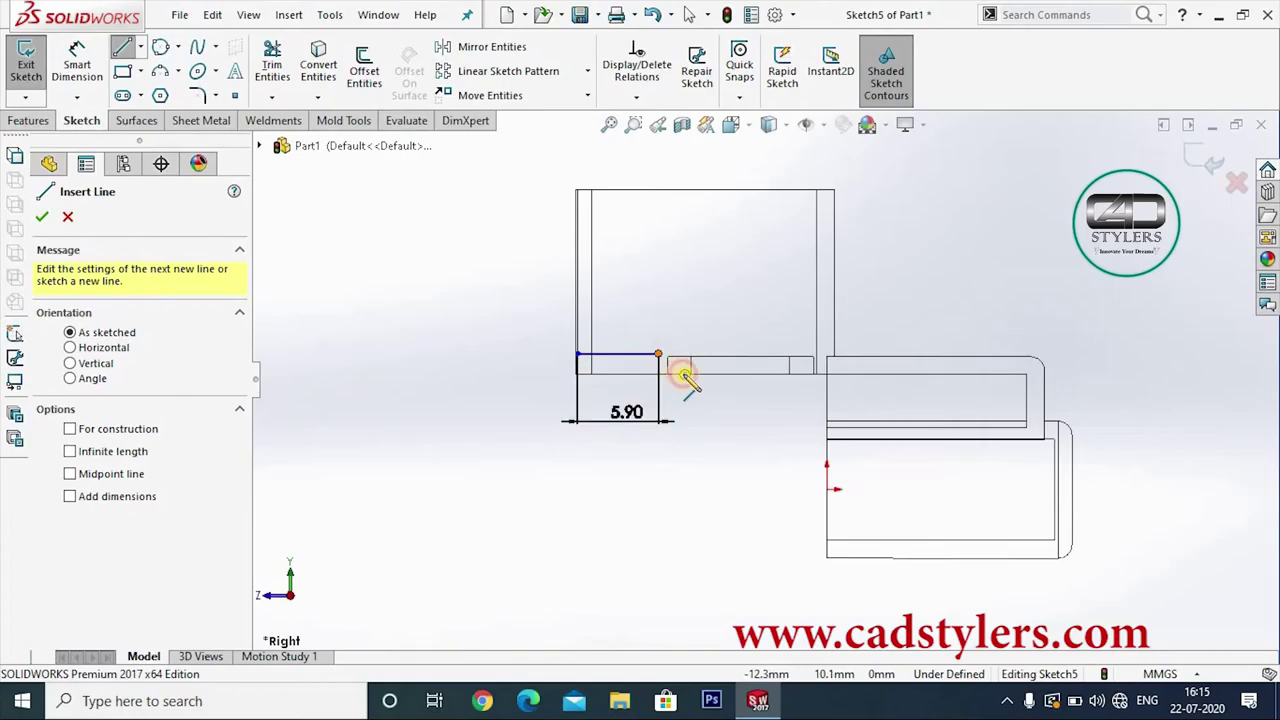
click(657, 354)
right_click(690, 379)
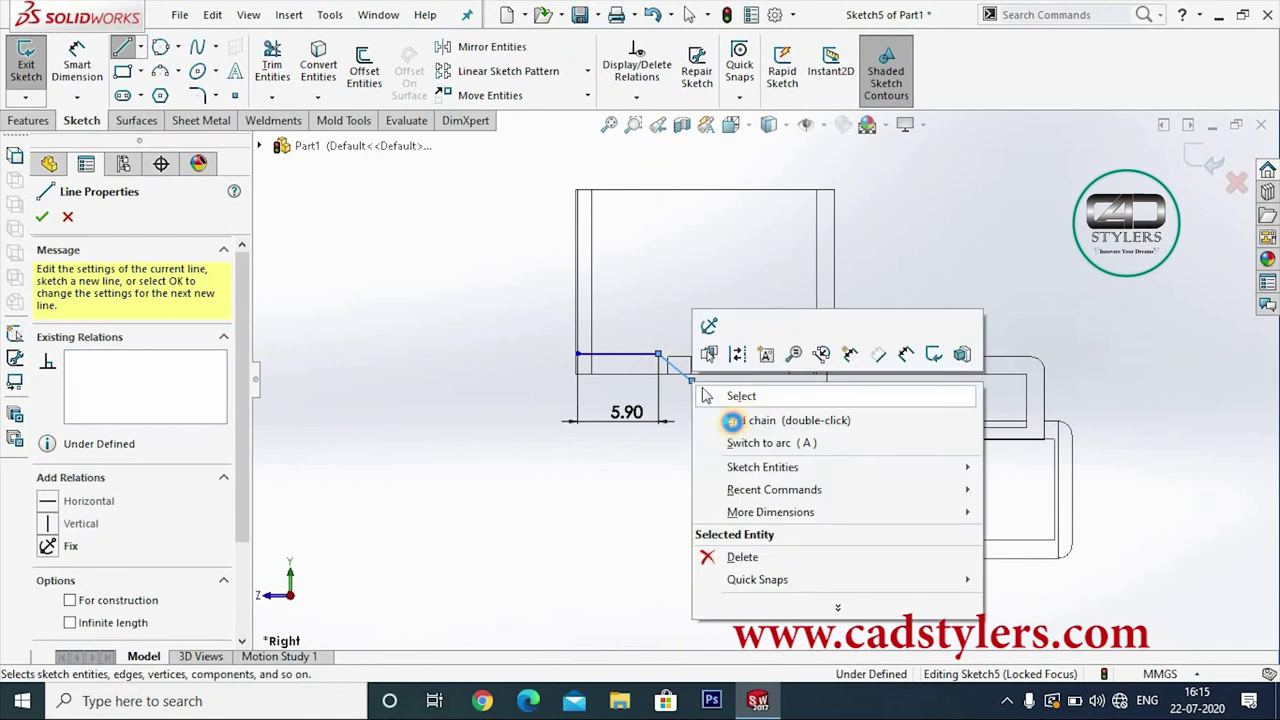
click(730, 391)
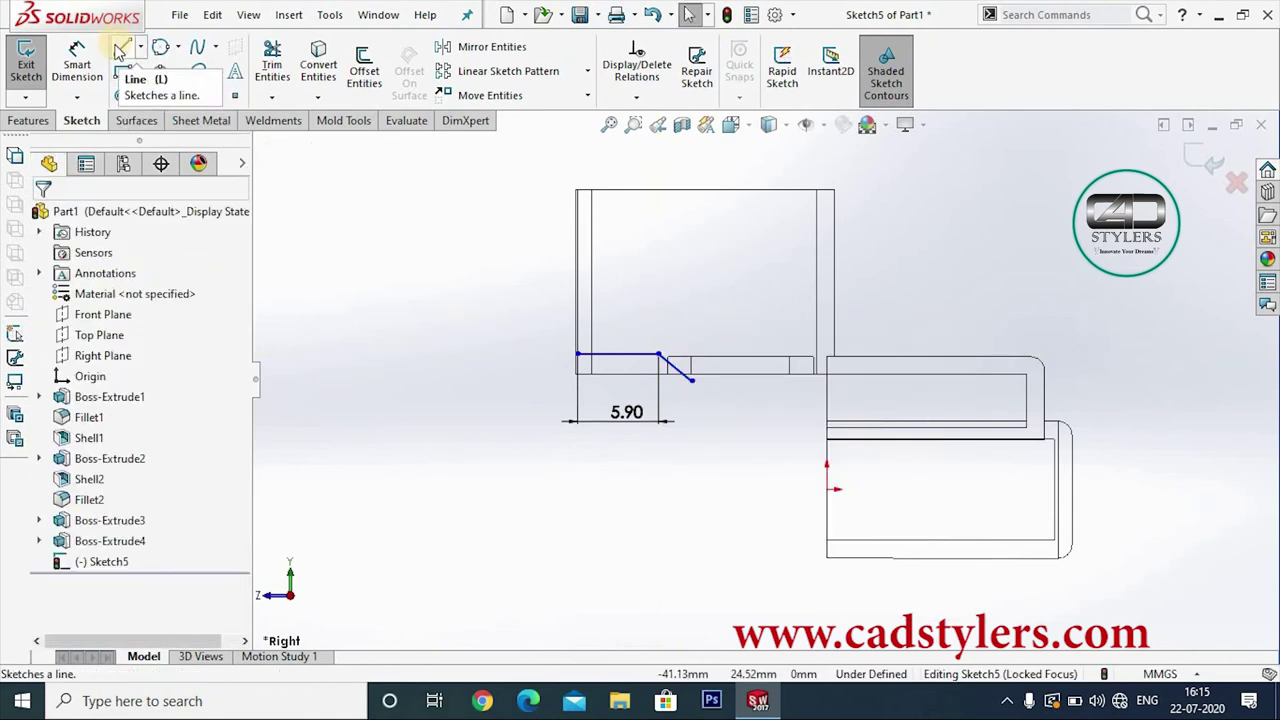
Step: Convert the bottom model edge into the sketch and trim the diagonal's tail below it
key(c)
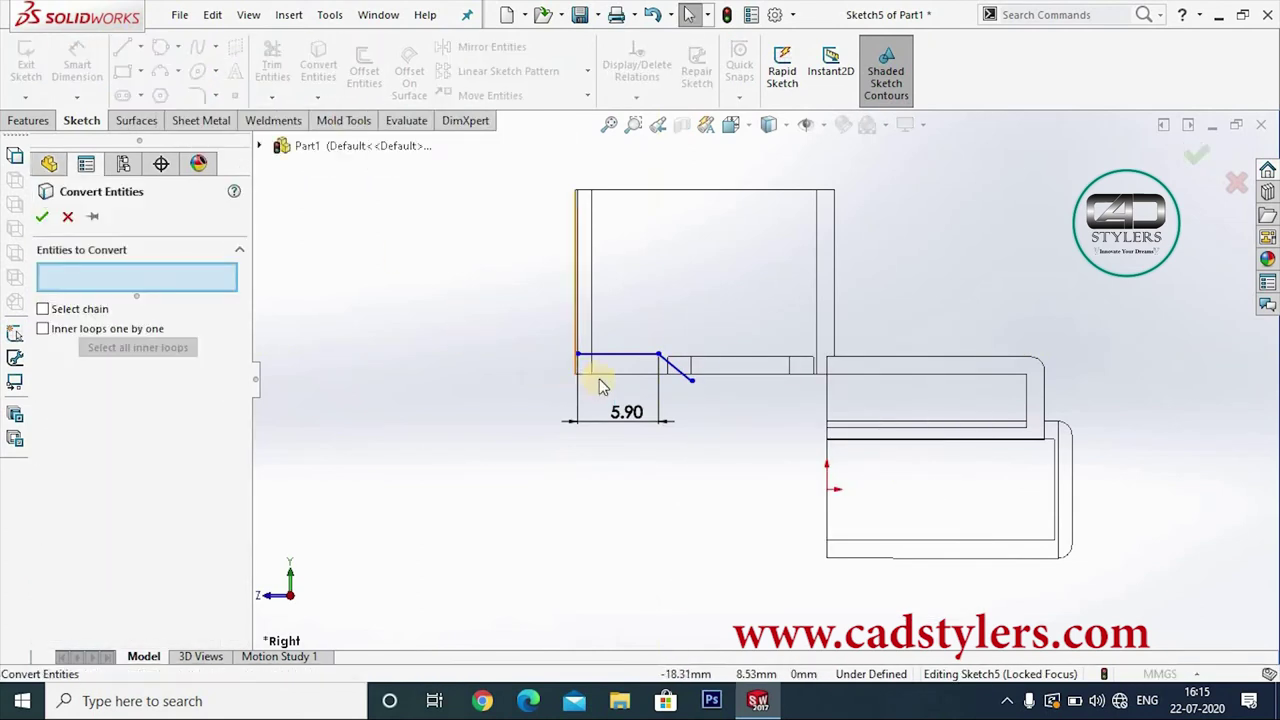
click(578, 374)
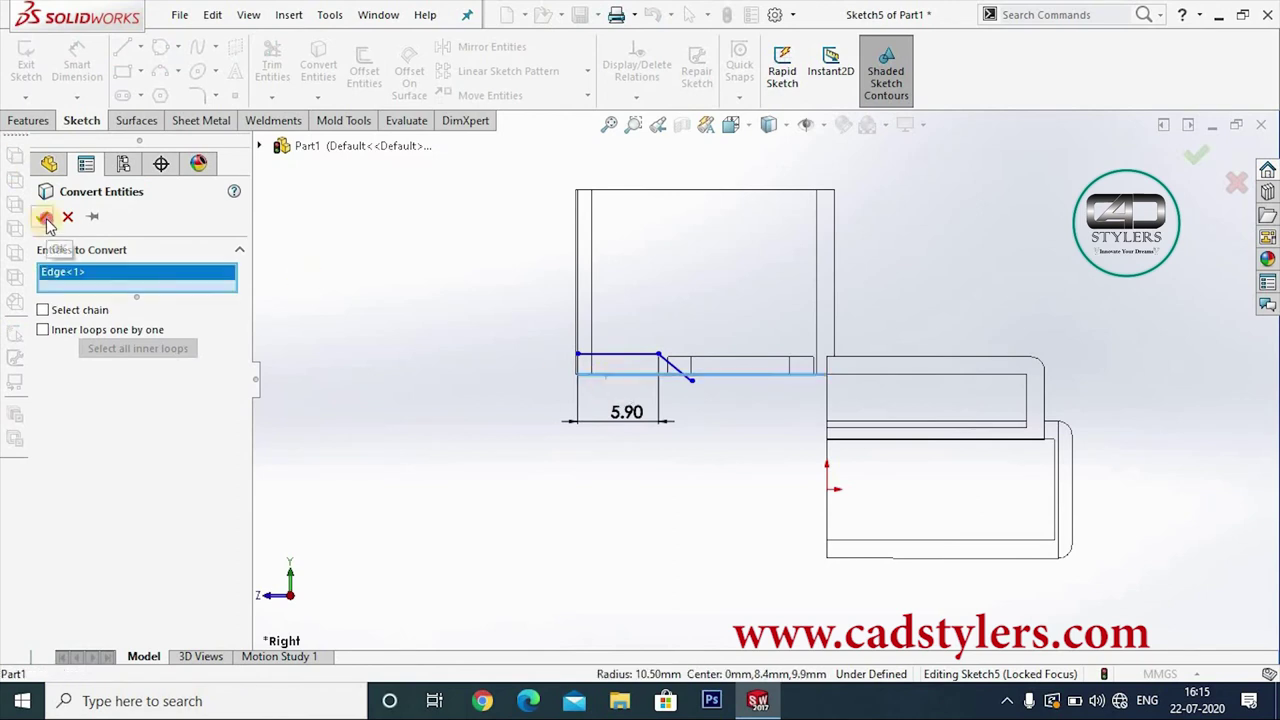
click(45, 219)
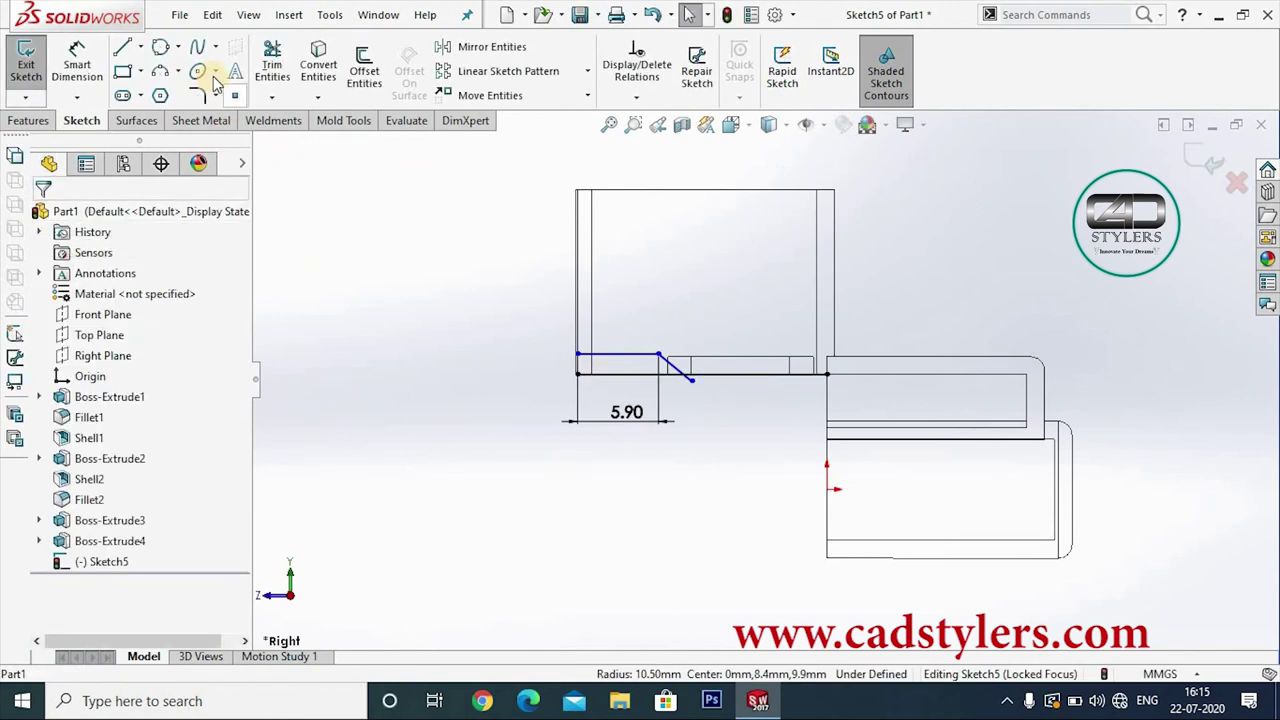
click(275, 66)
scroll(715, 400, down, 3)
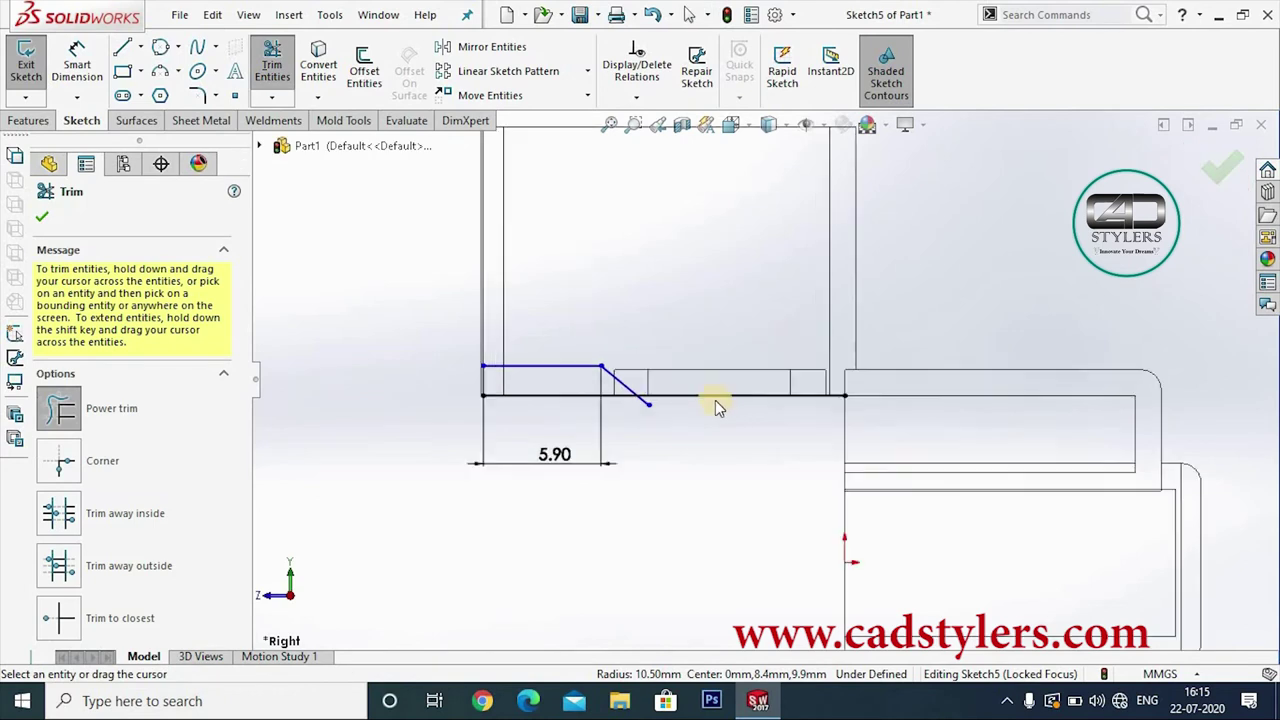
scroll(656, 356, down, 3)
mouse_move(656, 356)
mouse_down()
mouse_move(533, 407)
mouse_move(500, 463)
mouse_up()
scroll(510, 450, up, 3)
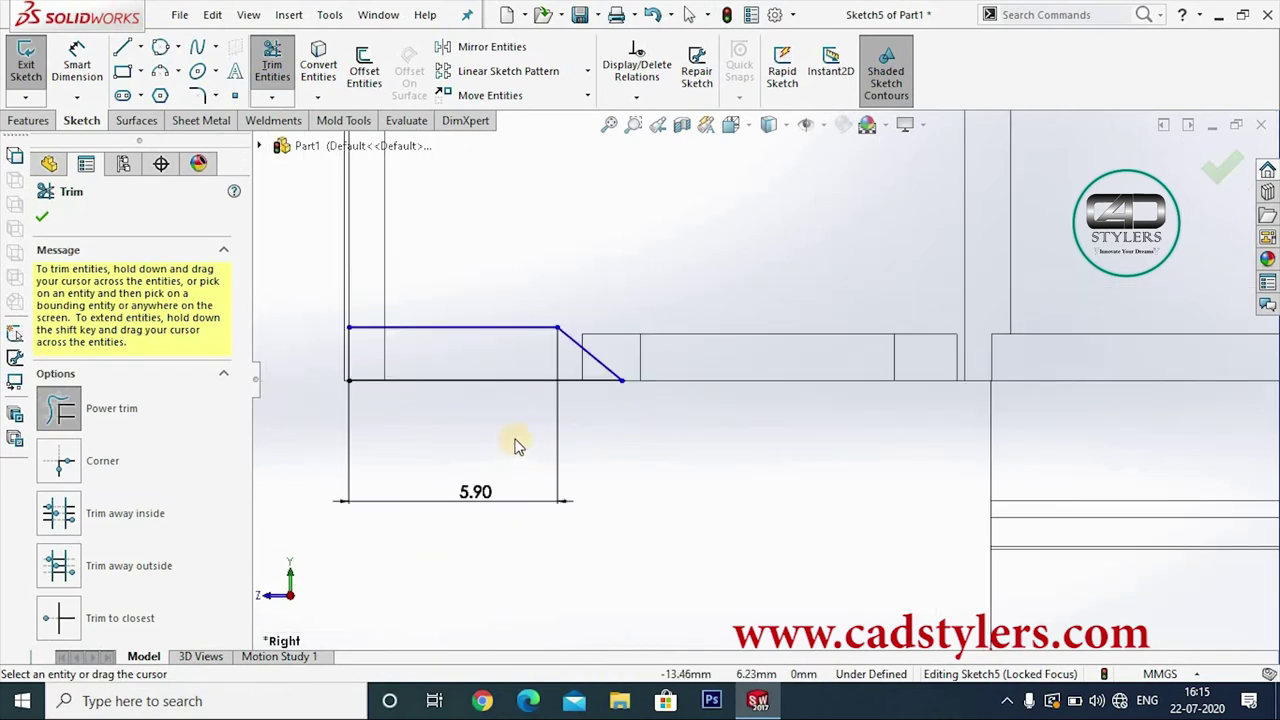
scroll(517, 443, up, 2)
Step: Dimension the slanted edge's horizontal offset to 2 mm
click(620, 344)
click(665, 378)
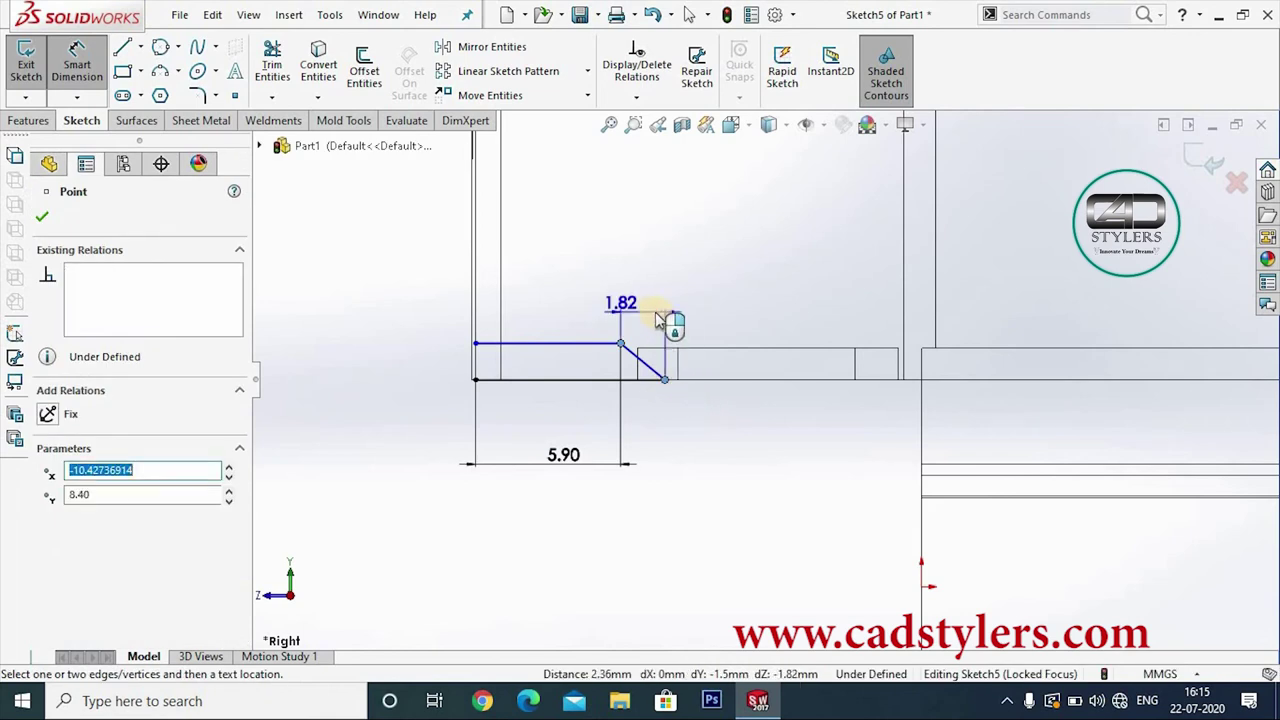
click(657, 318)
key(Return)
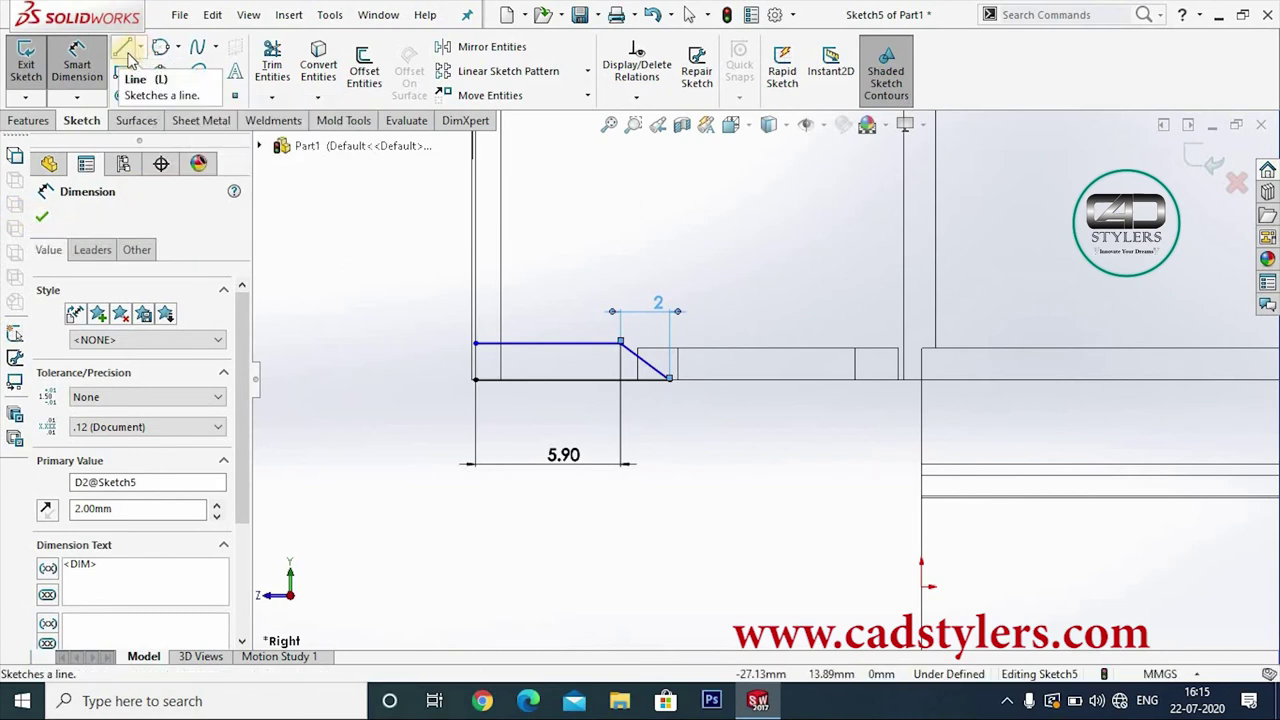
Step: Close the profile's left end with a vertical line and exit Sketch5
click(127, 60)
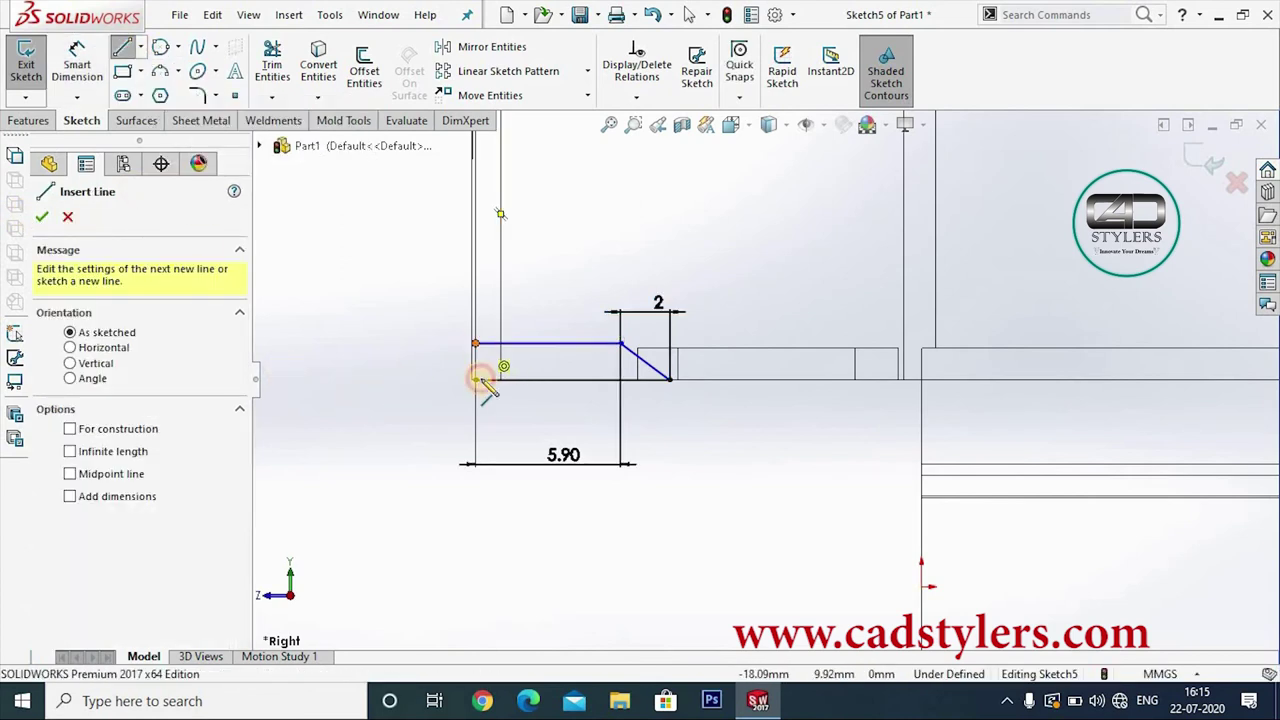
click(475, 379)
right_click(478, 390)
click(525, 400)
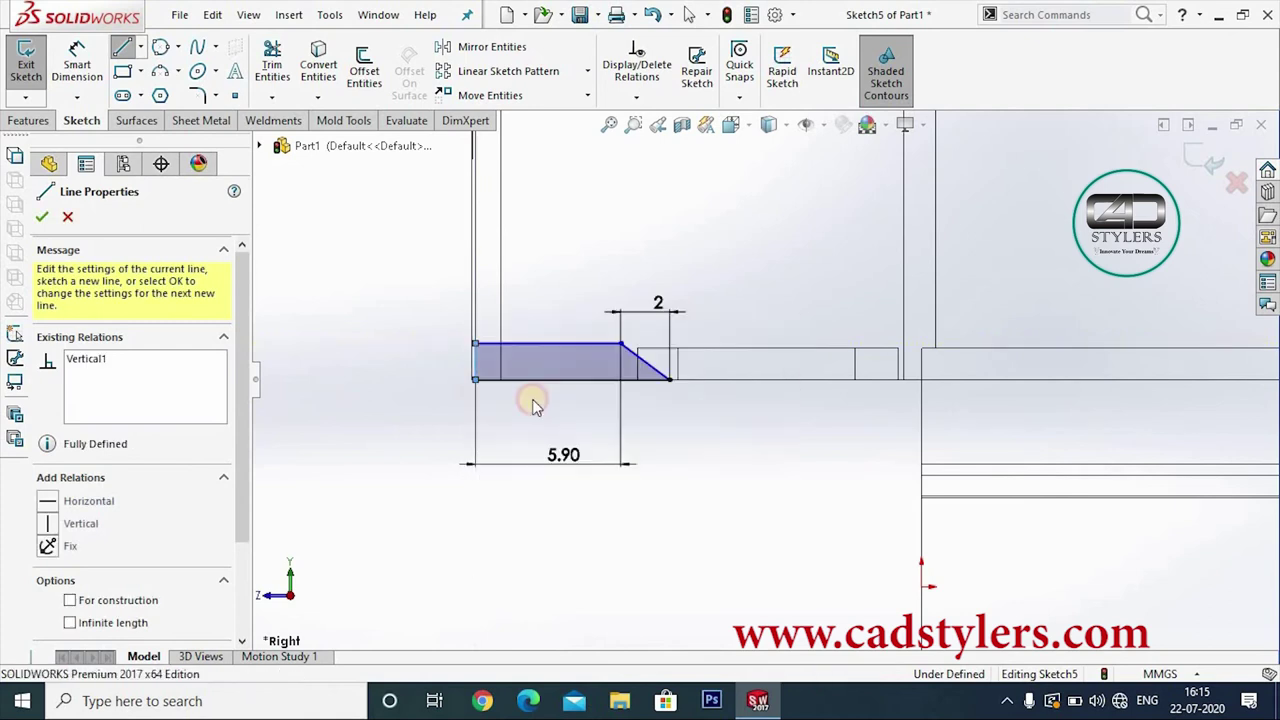
key(f)
click(1208, 162)
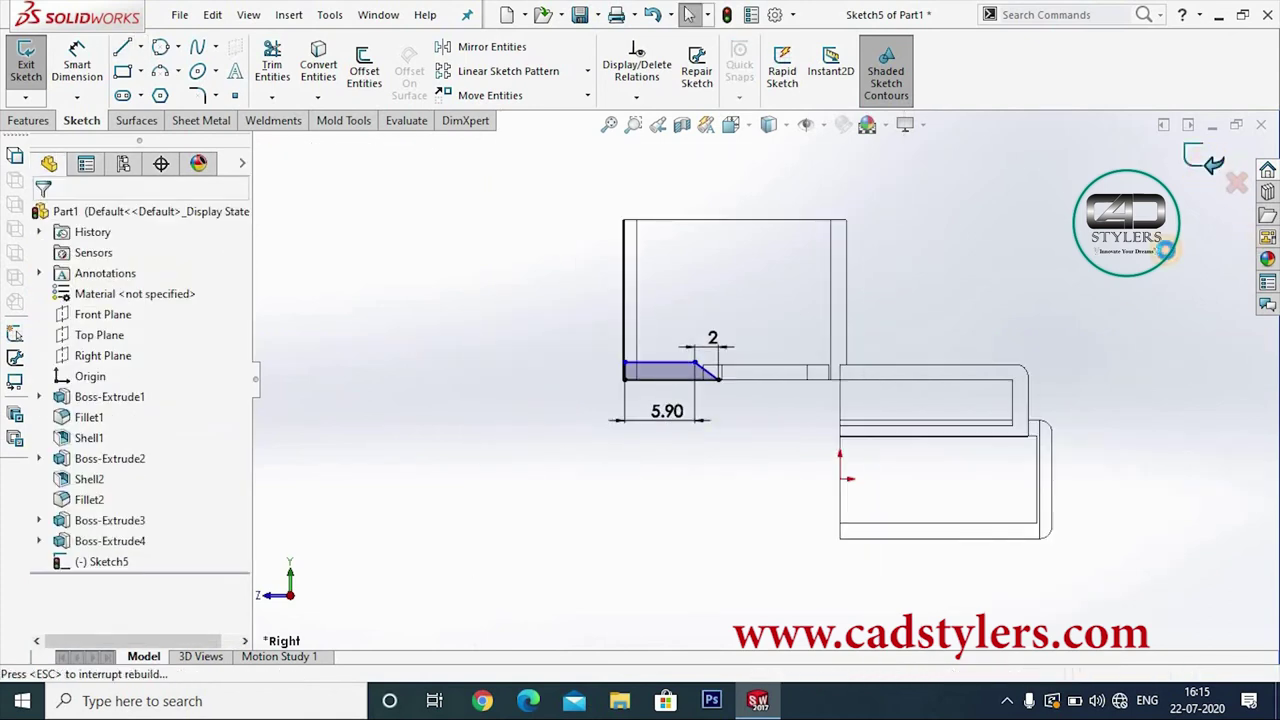
Step: Orbit to a tilted 3D view and switch the display style to shaded
mouse_move(1148, 344)
middle_down()
mouse_move(1034, 369)
mouse_move(1018, 388)
mouse_move(977, 363)
middle_up()
scroll(966, 386, down, 3)
scroll(966, 386, up, 3)
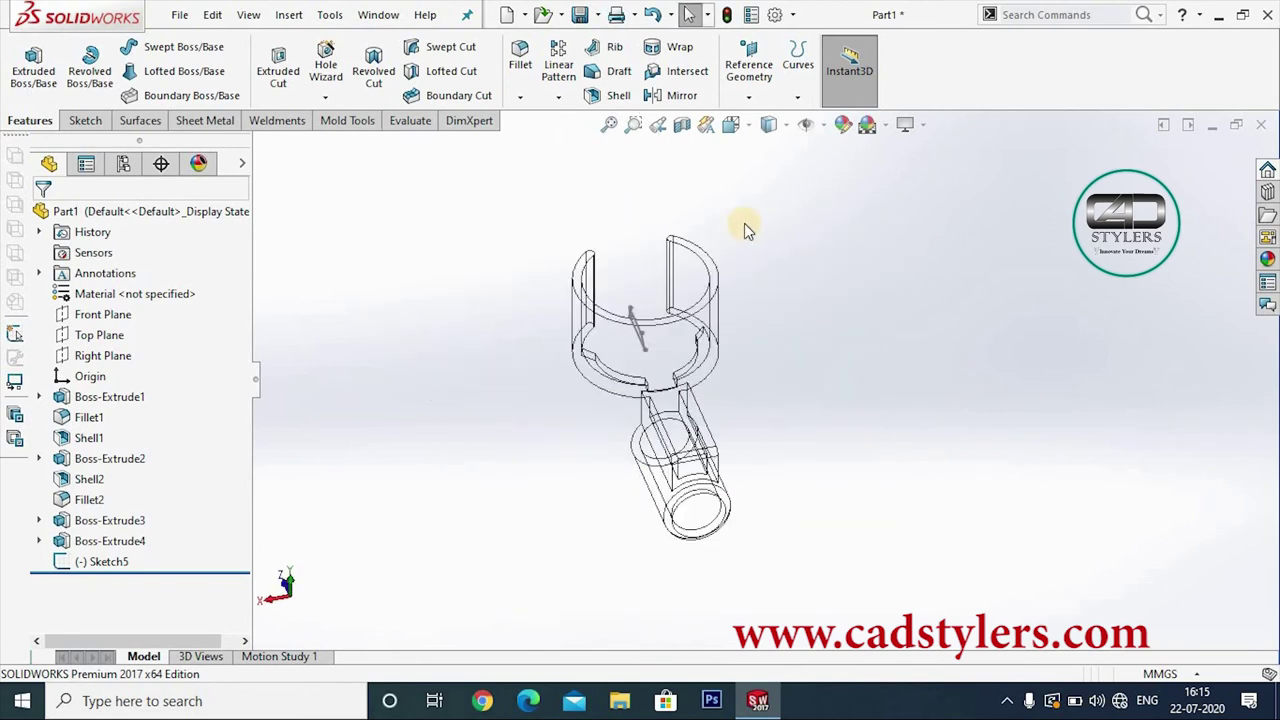
click(785, 126)
click(768, 150)
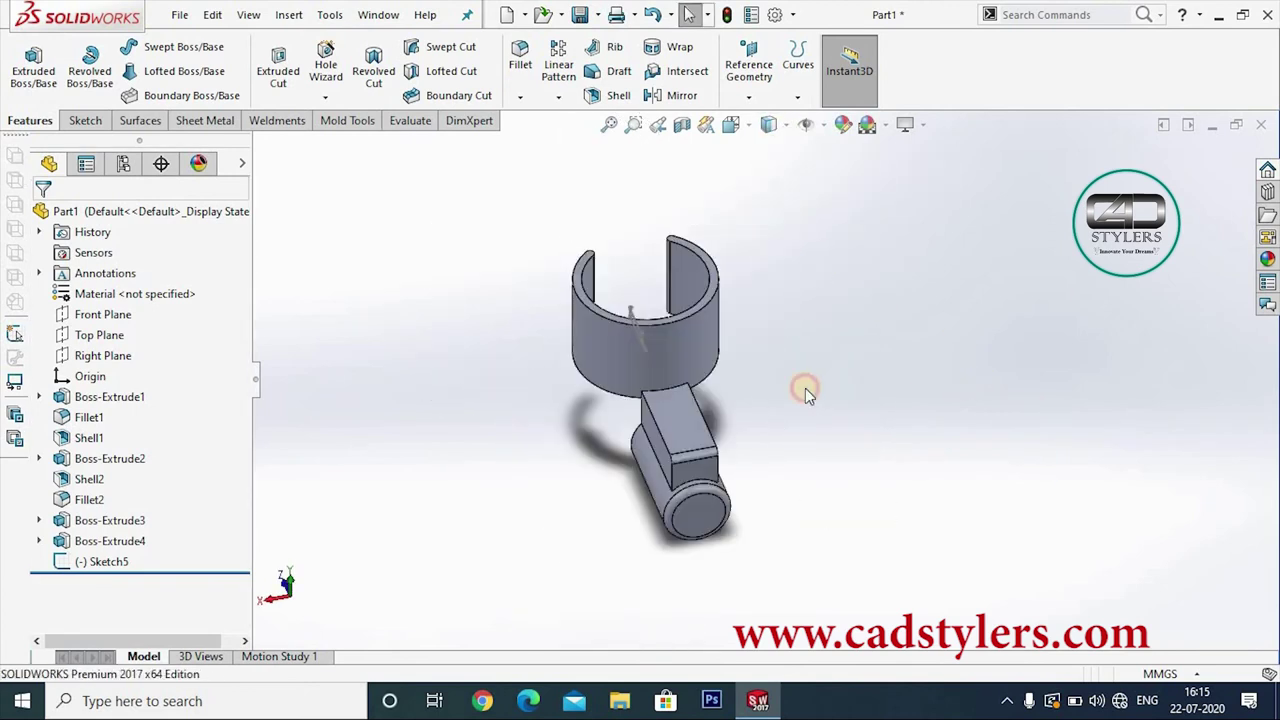
Step: Cut Sketch5 Through All - Both to create Cut-Extrude1
click(100, 561)
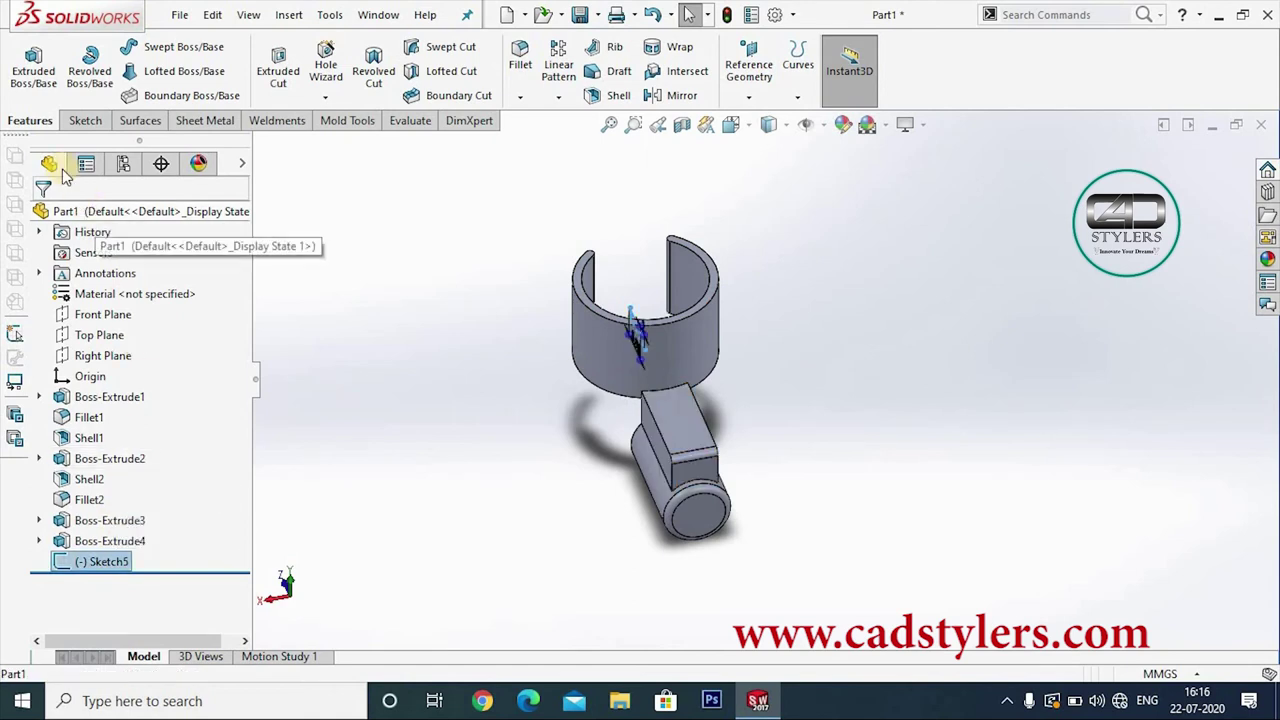
click(278, 66)
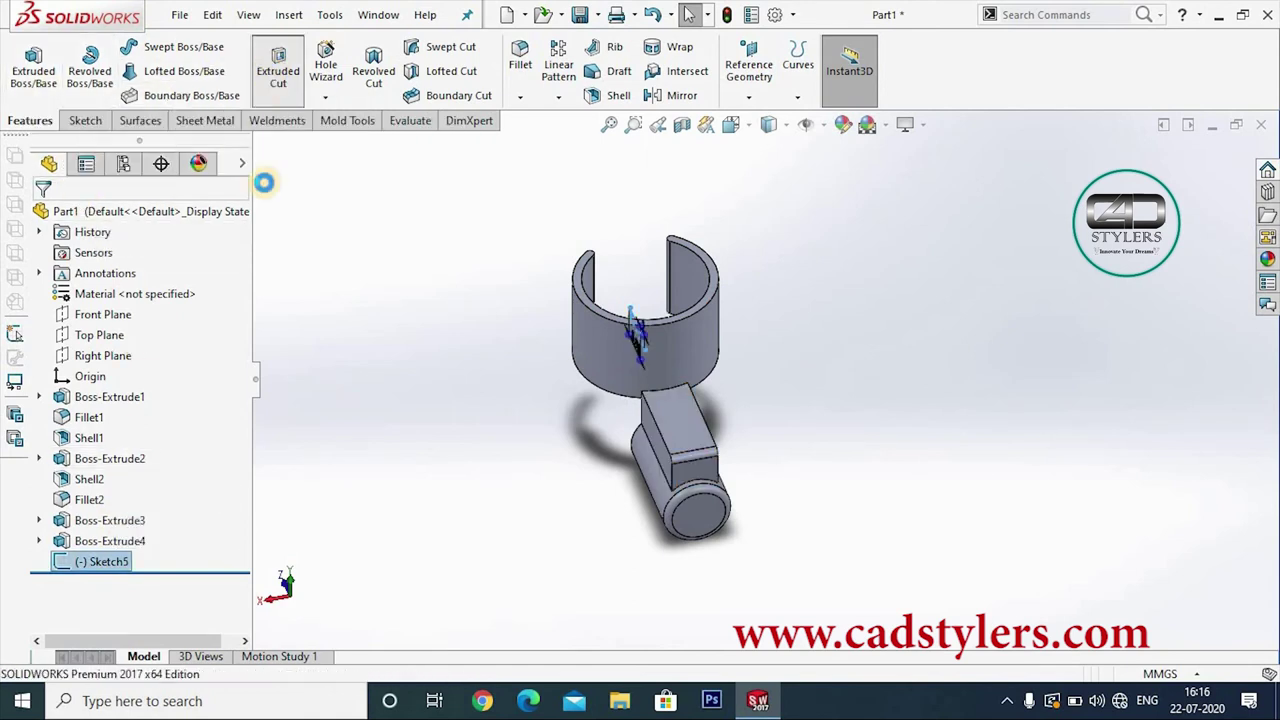
click(140, 330)
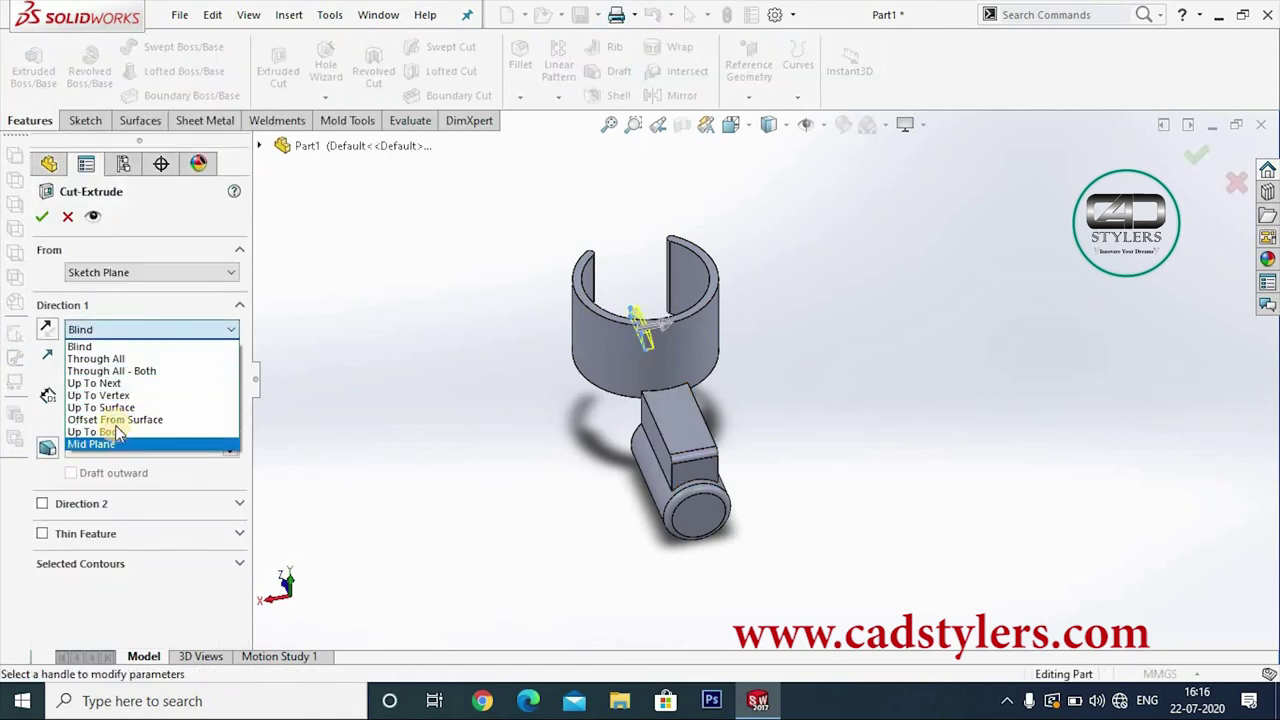
click(115, 371)
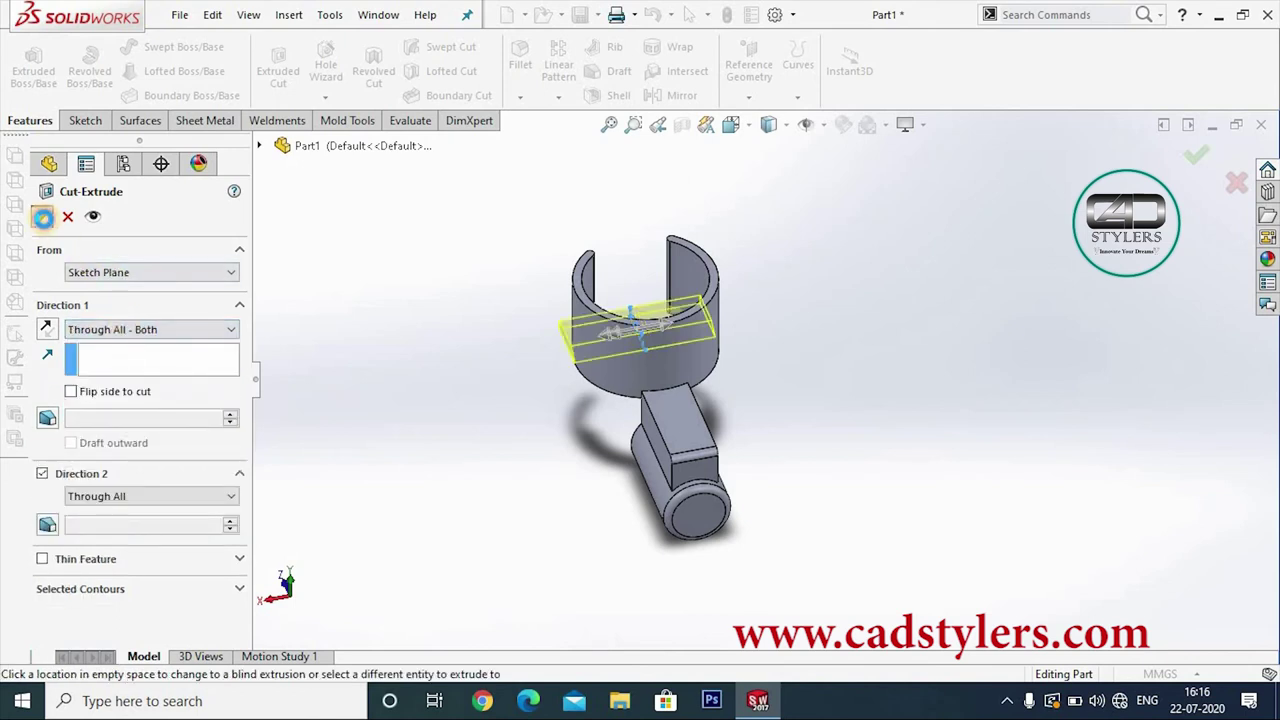
click(42, 217)
mouse_move(614, 506)
middle_down()
mouse_move(691, 363)
mouse_move(720, 337)
mouse_move(608, 400)
mouse_move(643, 431)
mouse_move(651, 423)
mouse_move(623, 383)
mouse_move(694, 351)
mouse_move(734, 371)
mouse_move(698, 359)
mouse_move(626, 371)
mouse_move(592, 342)
middle_up()
scroll(620, 410, down, 3)
scroll(639, 427, down, 3)
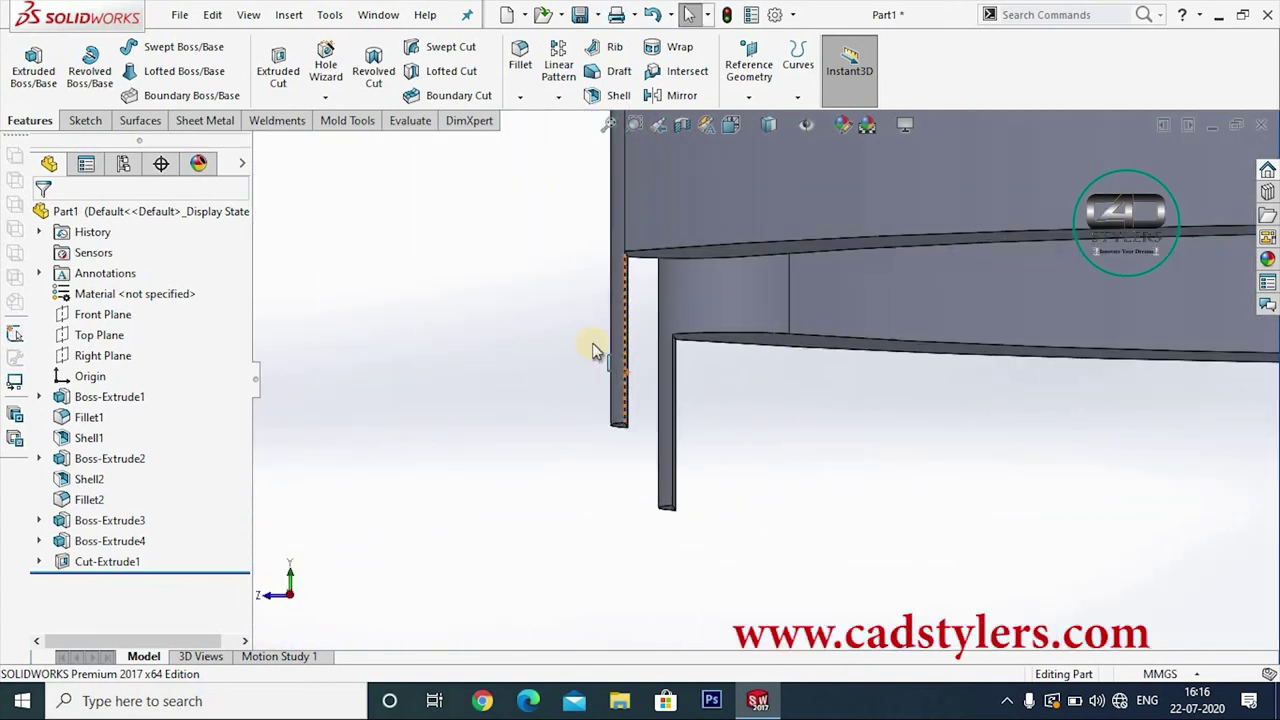
Step: Edit Cut-Extrude1's sketch and draw a vertical line left of the part wall
right_click(88, 562)
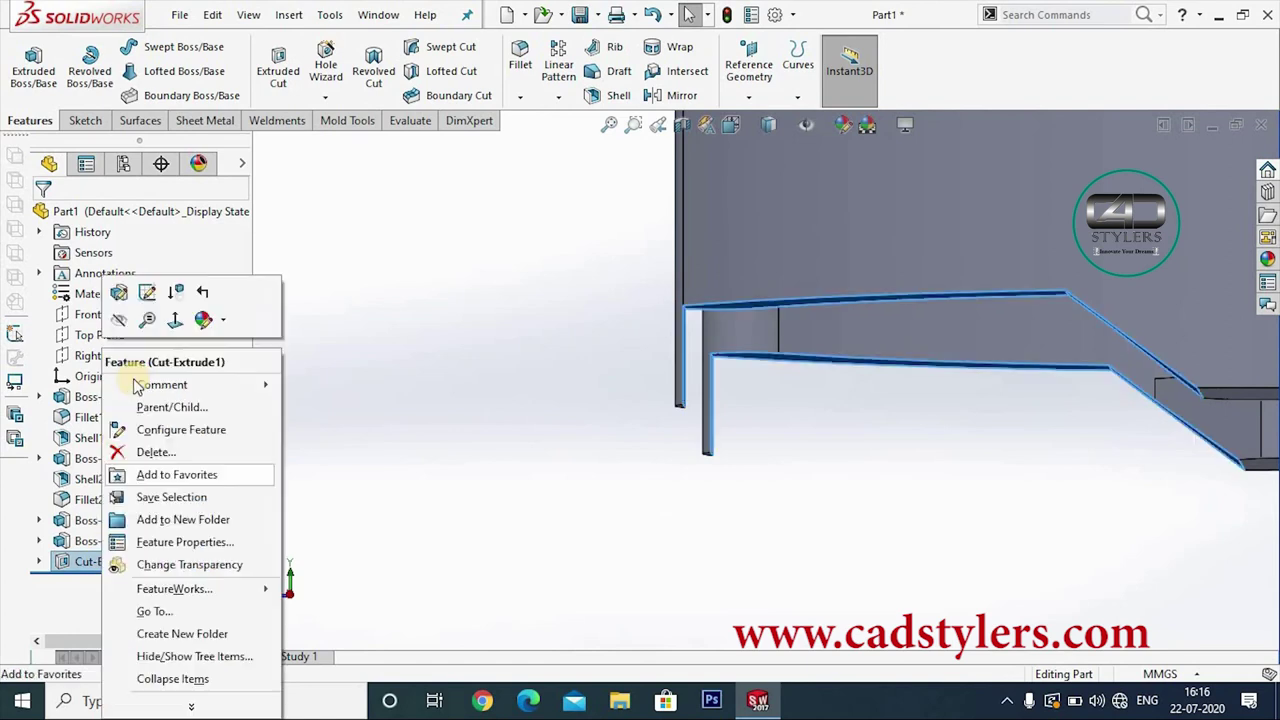
click(148, 297)
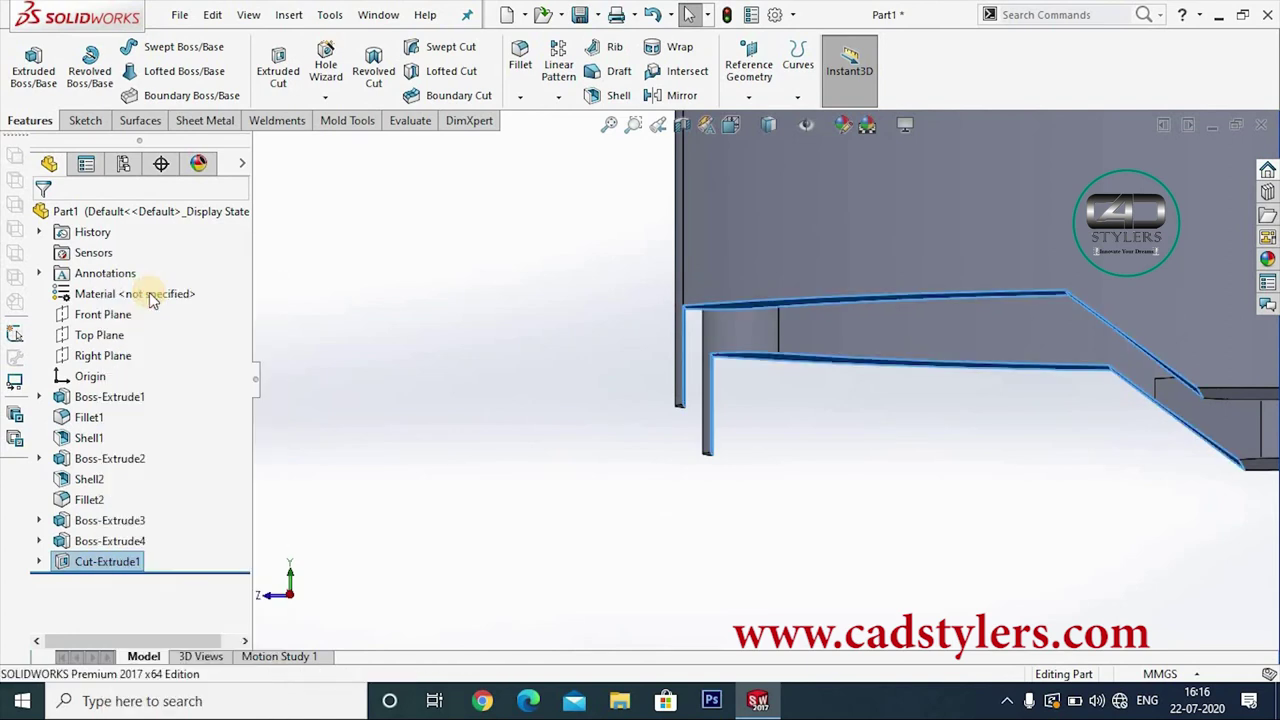
key(space)
click(517, 449)
right_click(520, 452)
click(580, 466)
Step: Extend the top and bottom lines to the new vertical, trim the stubs, and rebuild the cut
click(272, 96)
click(320, 197)
click(629, 417)
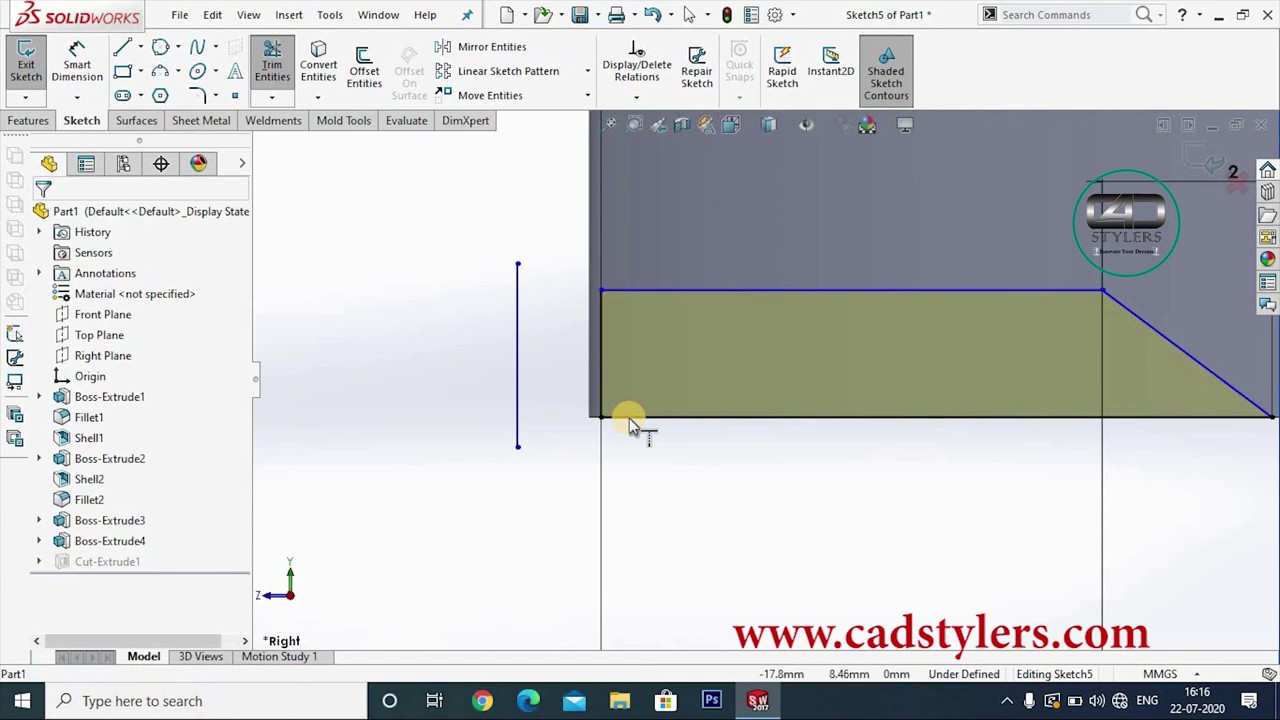
click(273, 77)
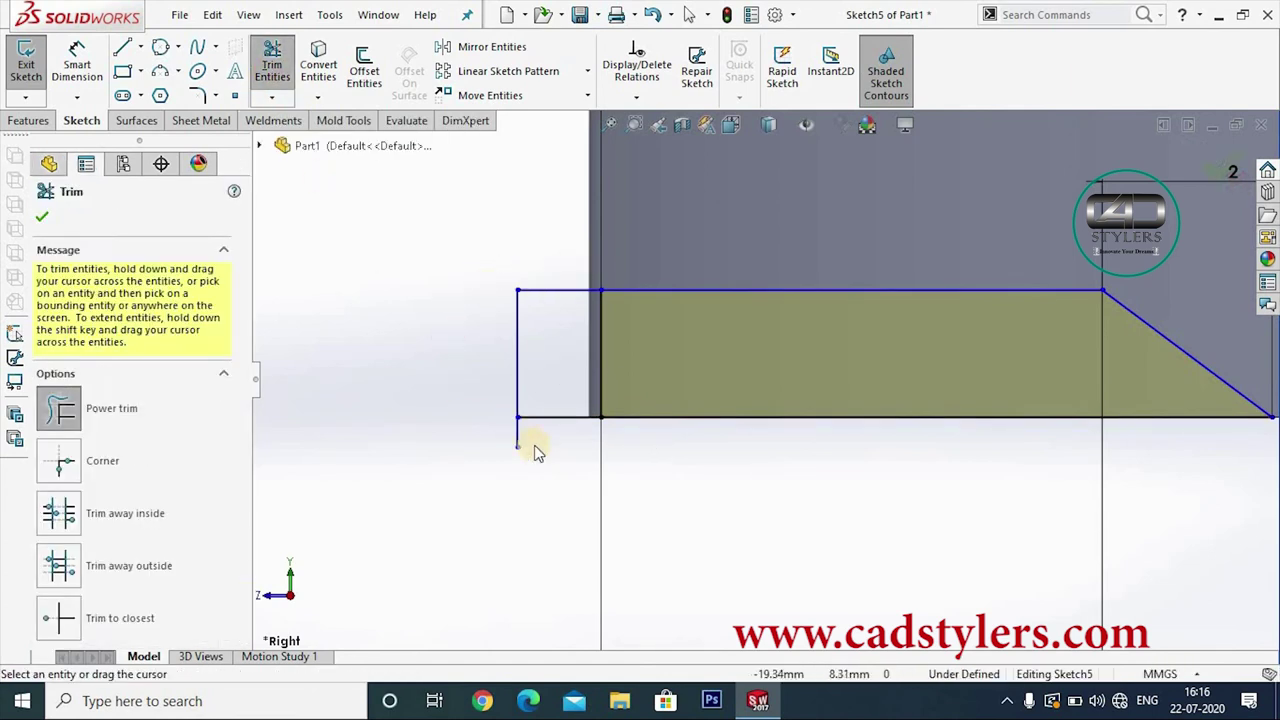
click(42, 216)
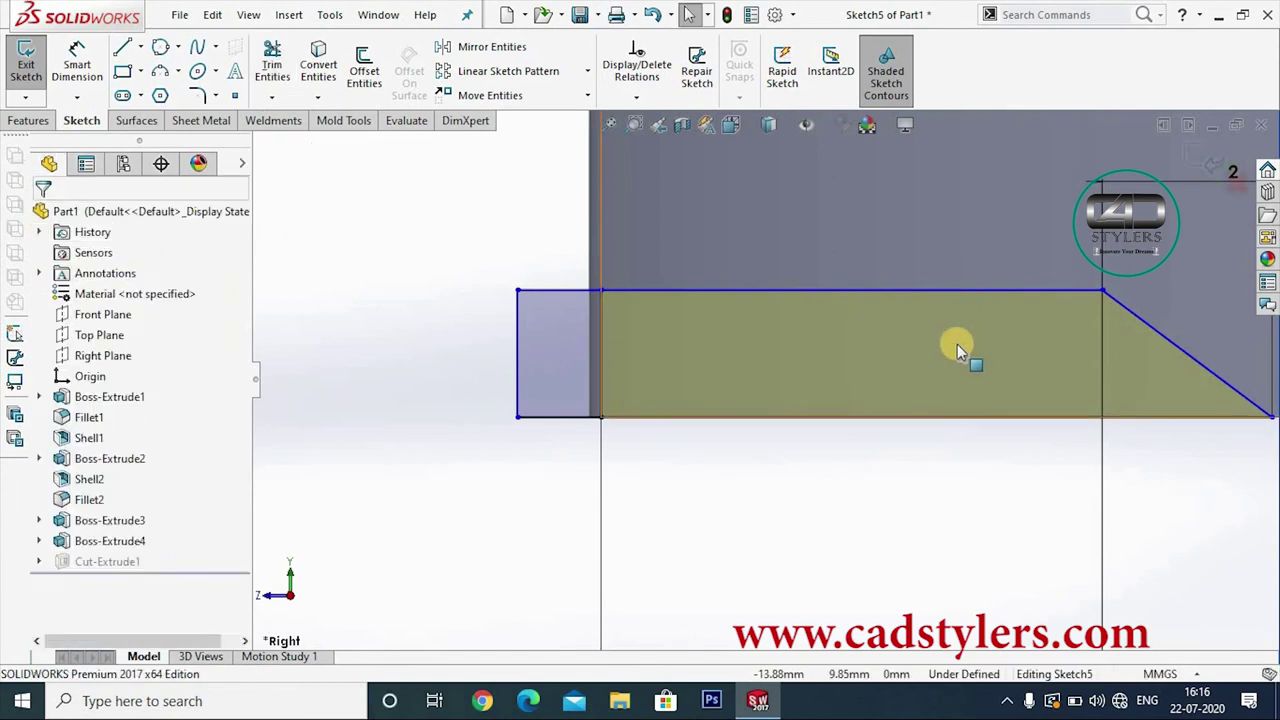
scroll(957, 343, up, 5)
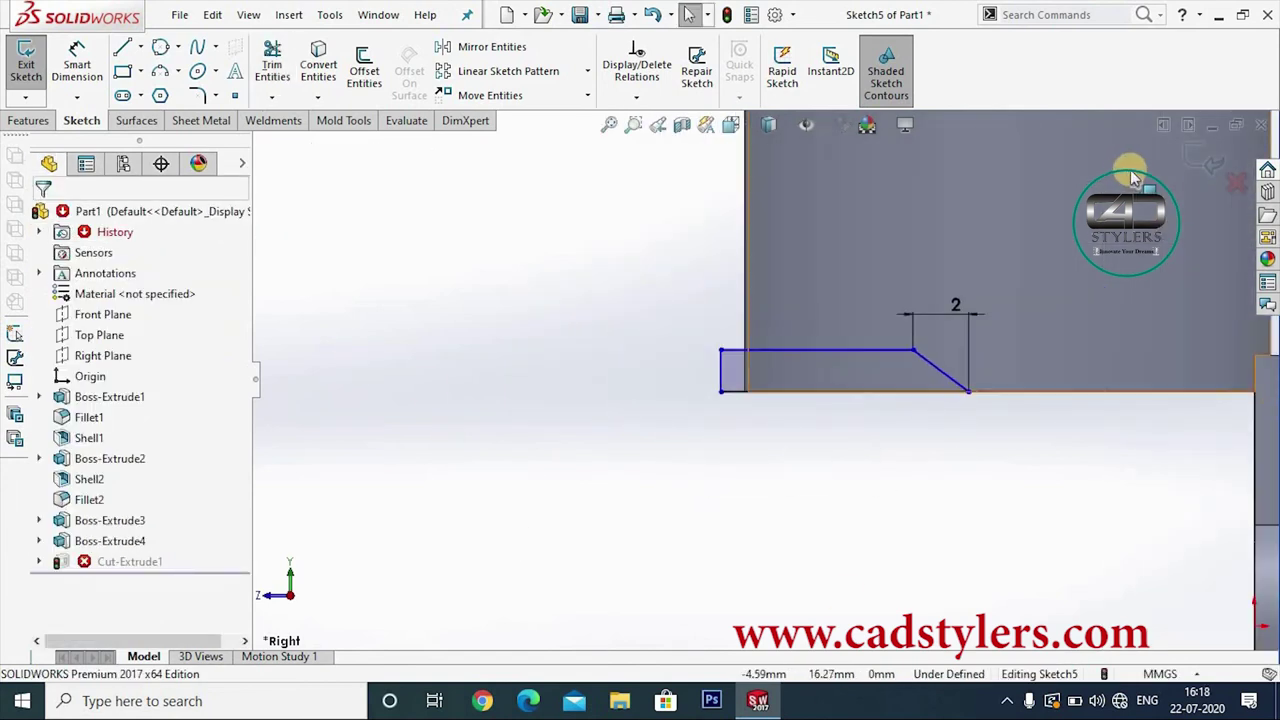
click(1191, 153)
mouse_move(820, 466)
middle_down()
mouse_move(833, 418)
mouse_move(897, 351)
mouse_move(949, 366)
mouse_move(912, 405)
middle_up()
scroll(1006, 278, down, 3)
scroll(1006, 278, down, 2)
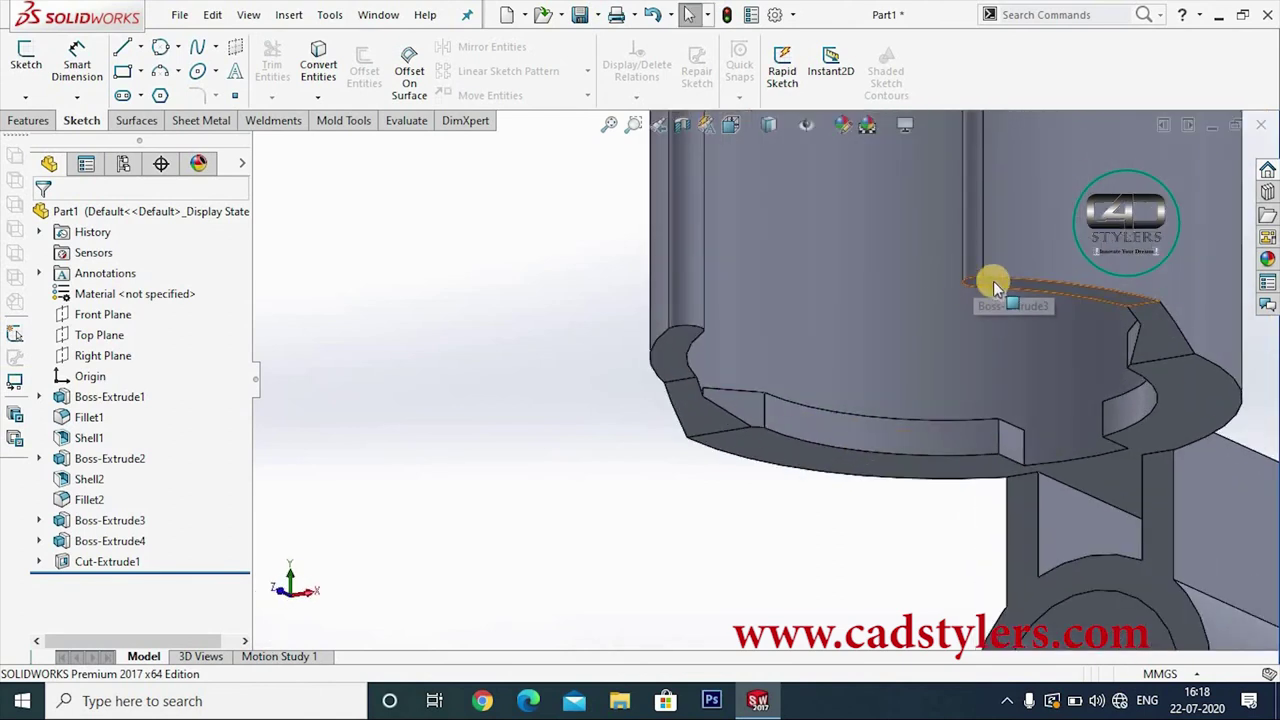
key(f)
mouse_move(1069, 397)
middle_down()
mouse_move(971, 409)
mouse_move(929, 443)
mouse_move(1132, 344)
mouse_move(934, 414)
mouse_move(948, 331)
mouse_move(960, 429)
mouse_move(937, 451)
mouse_move(905, 575)
mouse_move(906, 517)
mouse_move(949, 409)
mouse_move(757, 463)
mouse_move(743, 538)
mouse_move(789, 603)
mouse_move(737, 560)
middle_up()
scroll(958, 429, down, 3)
scroll(725, 445, down, 3)
mouse_move(725, 445)
middle_down()
mouse_move(743, 537)
mouse_move(739, 428)
mouse_move(784, 230)
mouse_move(820, 374)
middle_up()
scroll(738, 430, up, 3)
scroll(743, 429, up, 2)
scroll(894, 403, up, 3)
mouse_move(894, 403)
middle_down()
mouse_move(923, 517)
mouse_move(930, 388)
mouse_move(743, 457)
mouse_move(849, 423)
mouse_move(950, 495)
mouse_move(1031, 437)
mouse_move(1076, 541)
mouse_move(1035, 462)
middle_up()
scroll(930, 388, down, 2)
scroll(1035, 462, up, 2)
mouse_move(937, 451)
middle_down()
mouse_move(886, 429)
mouse_move(851, 349)
mouse_move(648, 298)
mouse_move(706, 266)
mouse_move(809, 286)
mouse_move(820, 363)
mouse_move(820, 309)
mouse_move(890, 415)
middle_up()
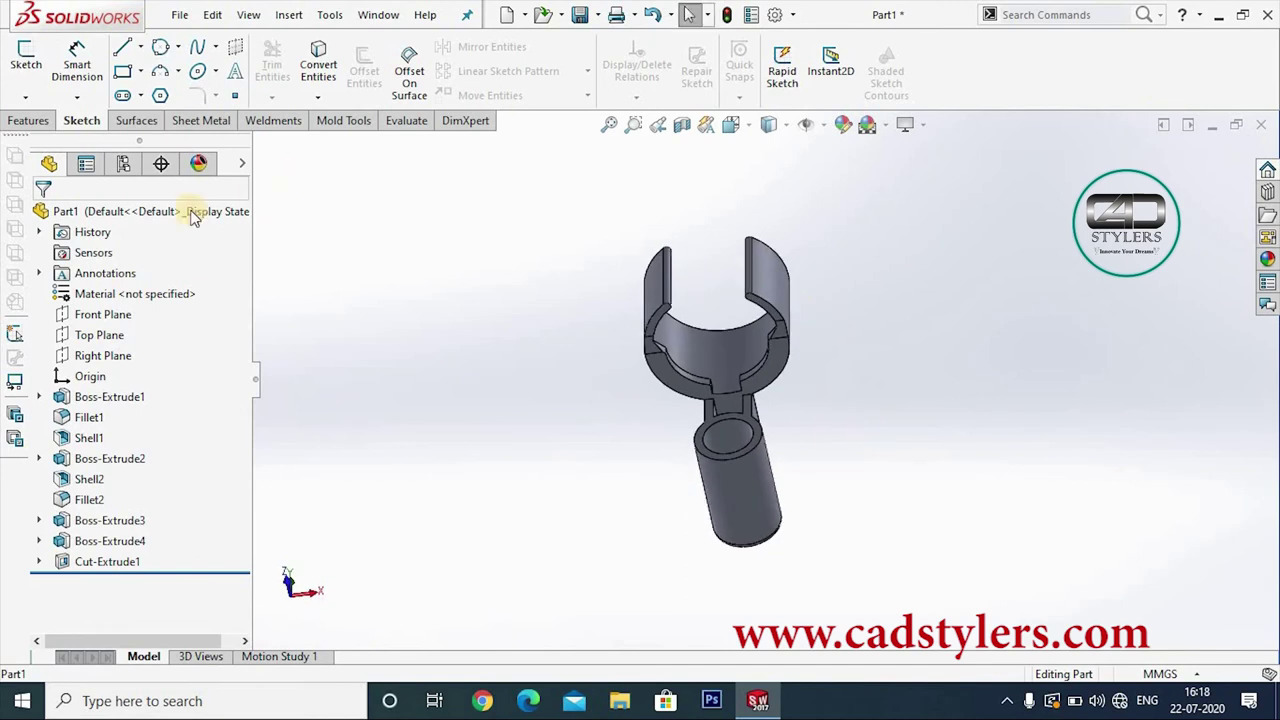
Step: Apply PET from the Plastics library as the clip's material, replacing the unspecified material
right_click(171, 294)
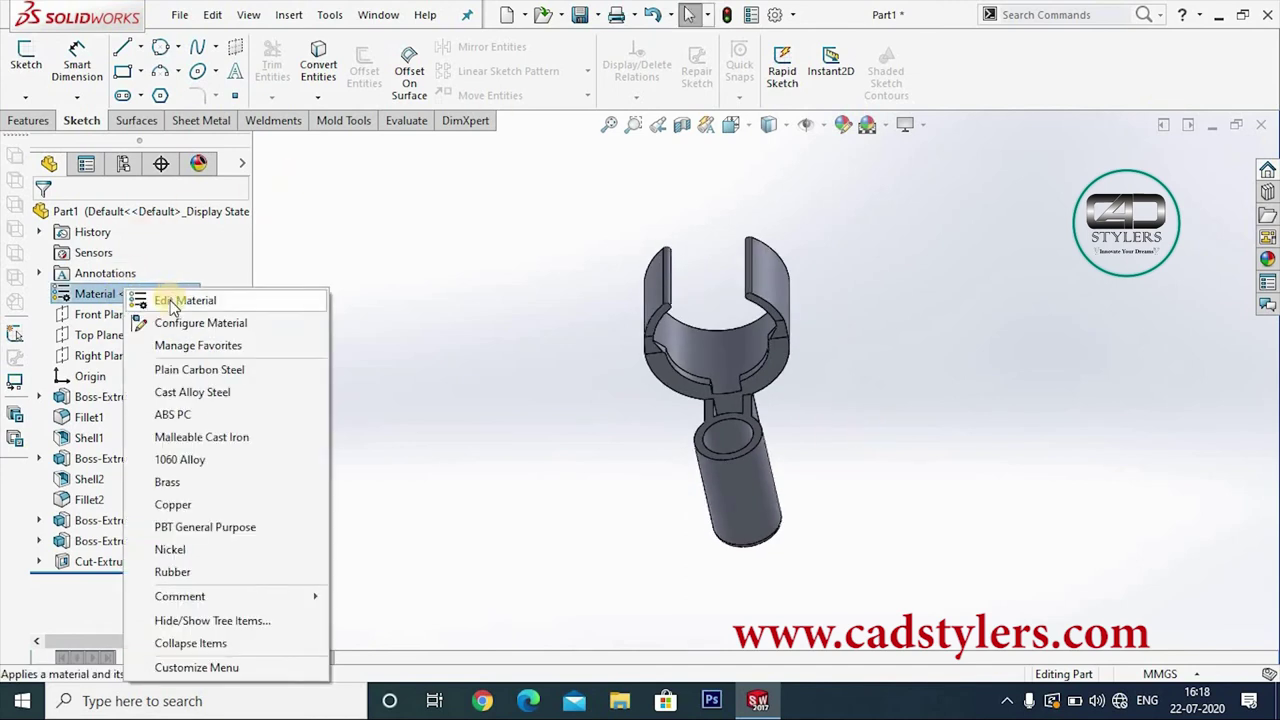
click(213, 305)
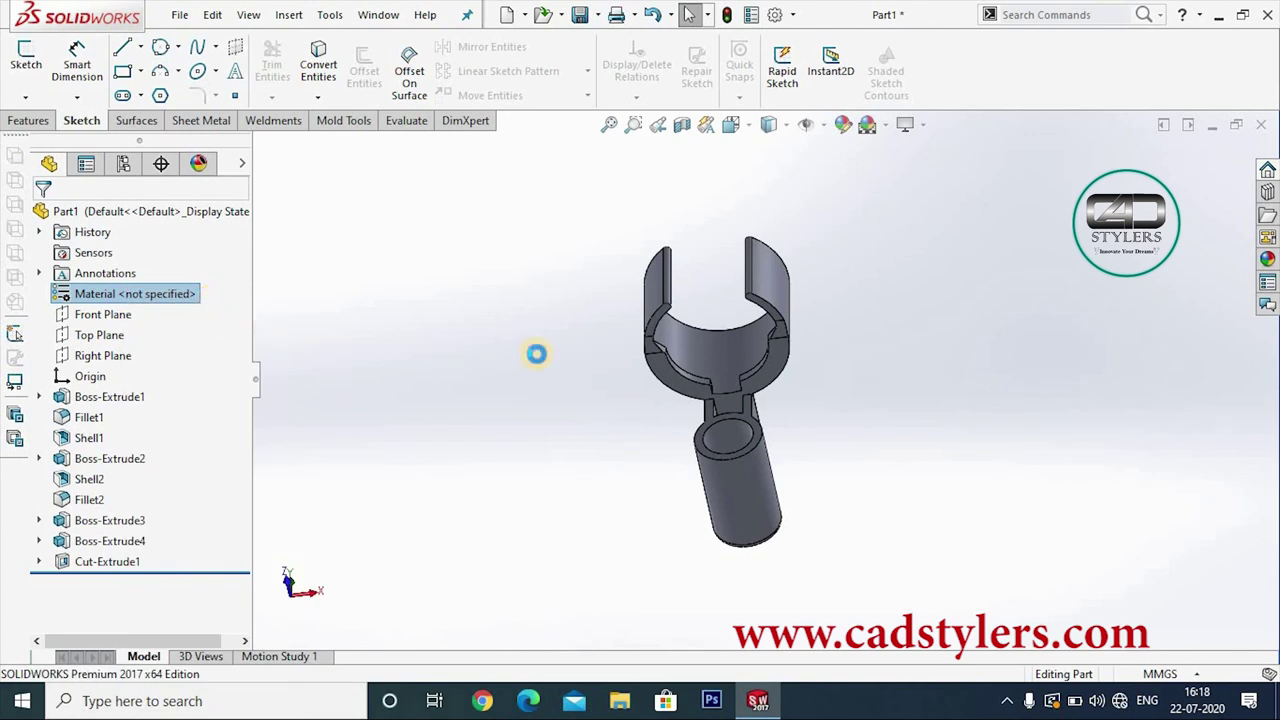
scroll(410, 407, down, 3)
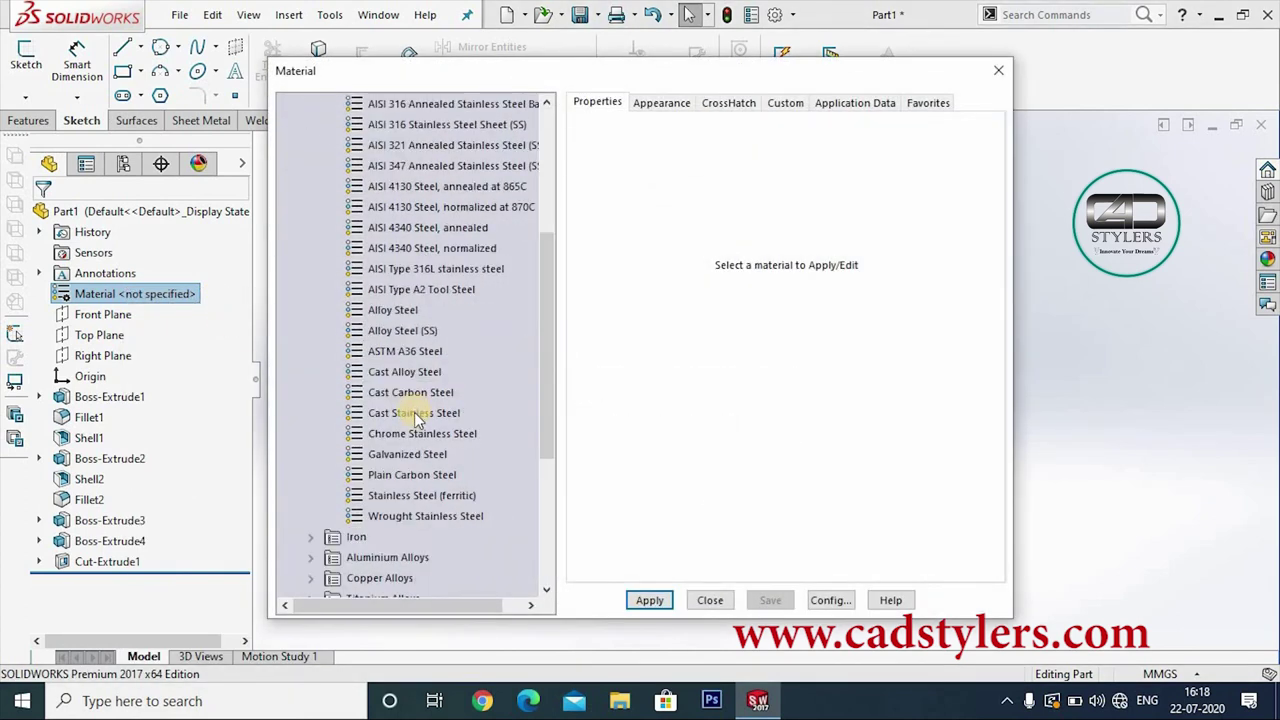
scroll(405, 408, down, 4)
click(311, 396)
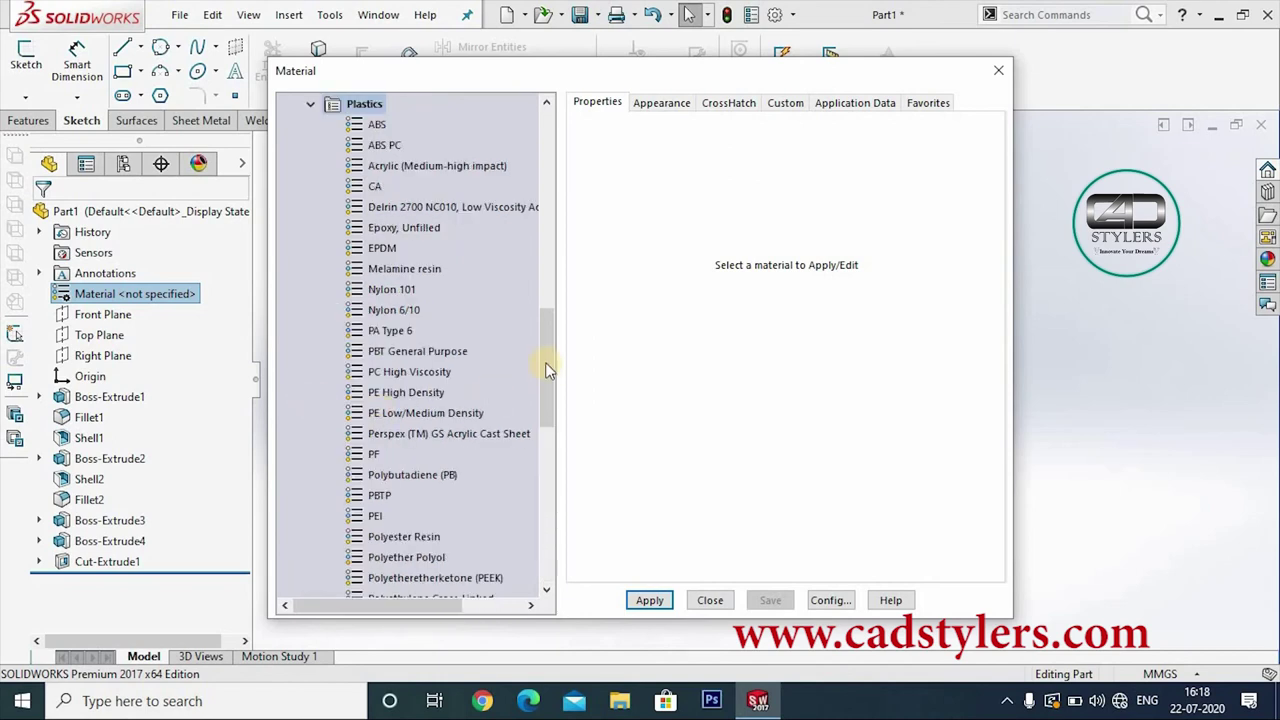
drag(548, 370, 505, 474)
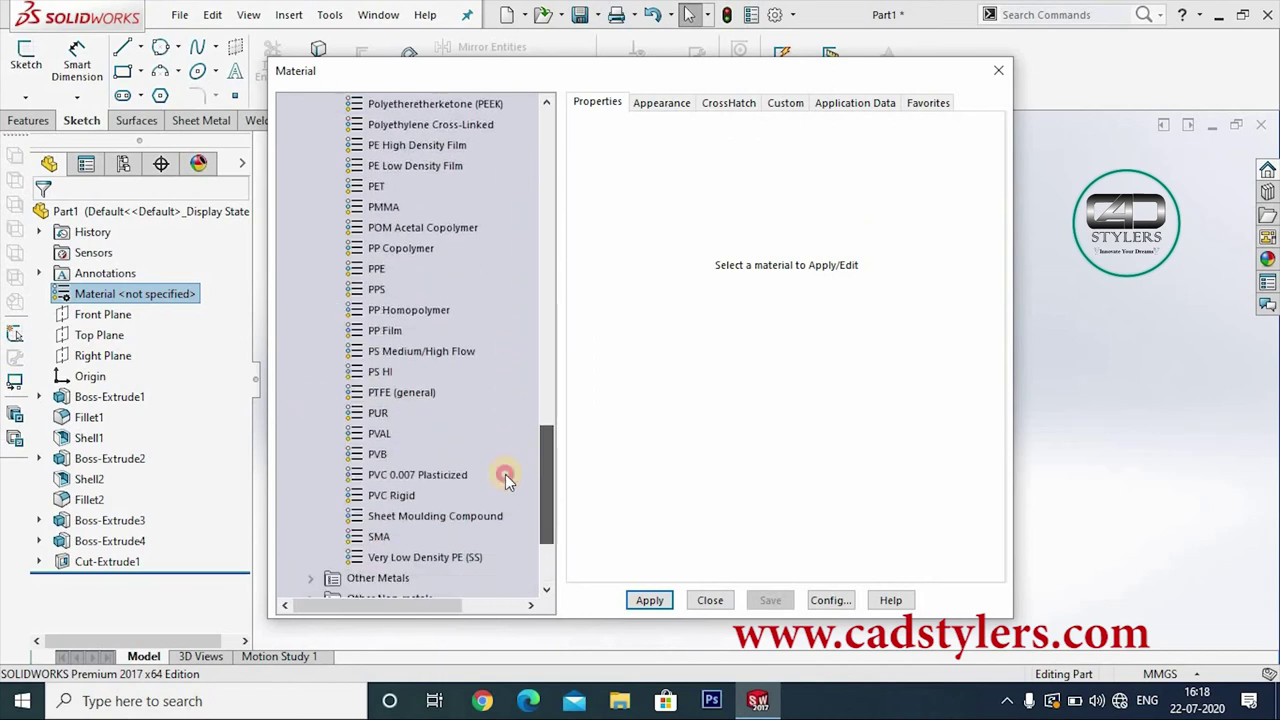
mouse_move(548, 462)
mouse_down()
mouse_move(548, 485)
mouse_move(546, 423)
mouse_up()
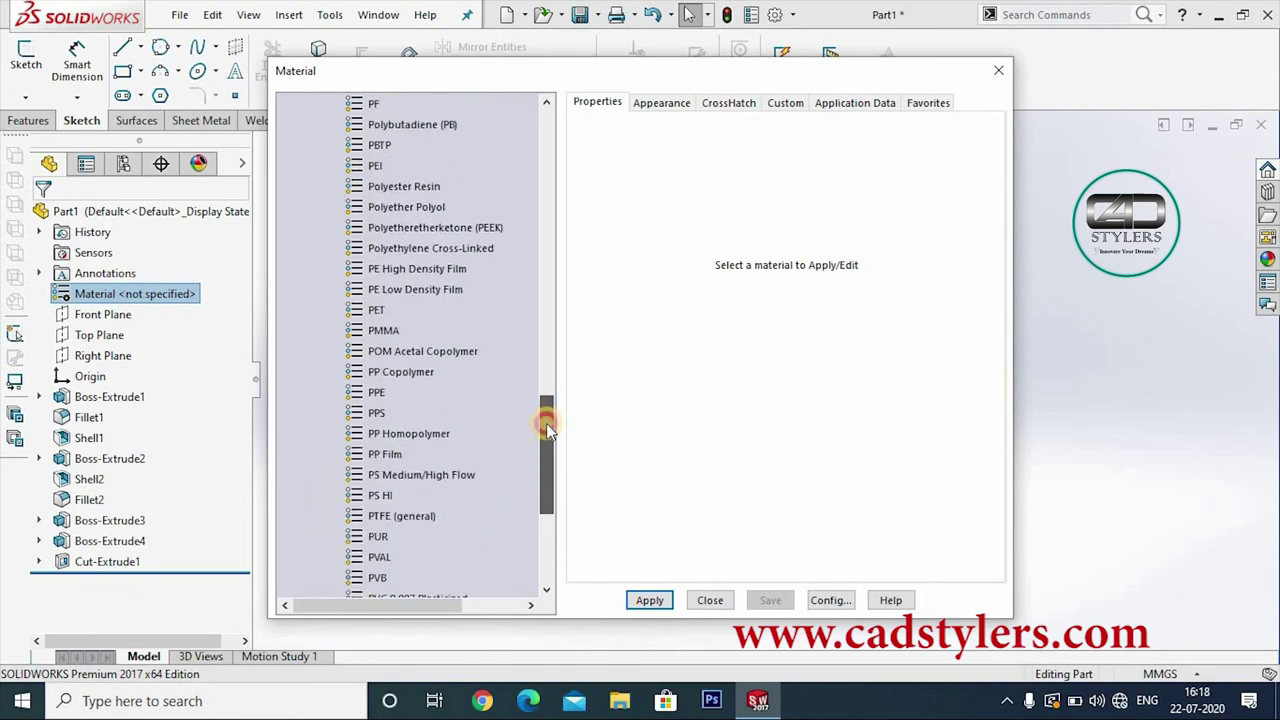
click(376, 311)
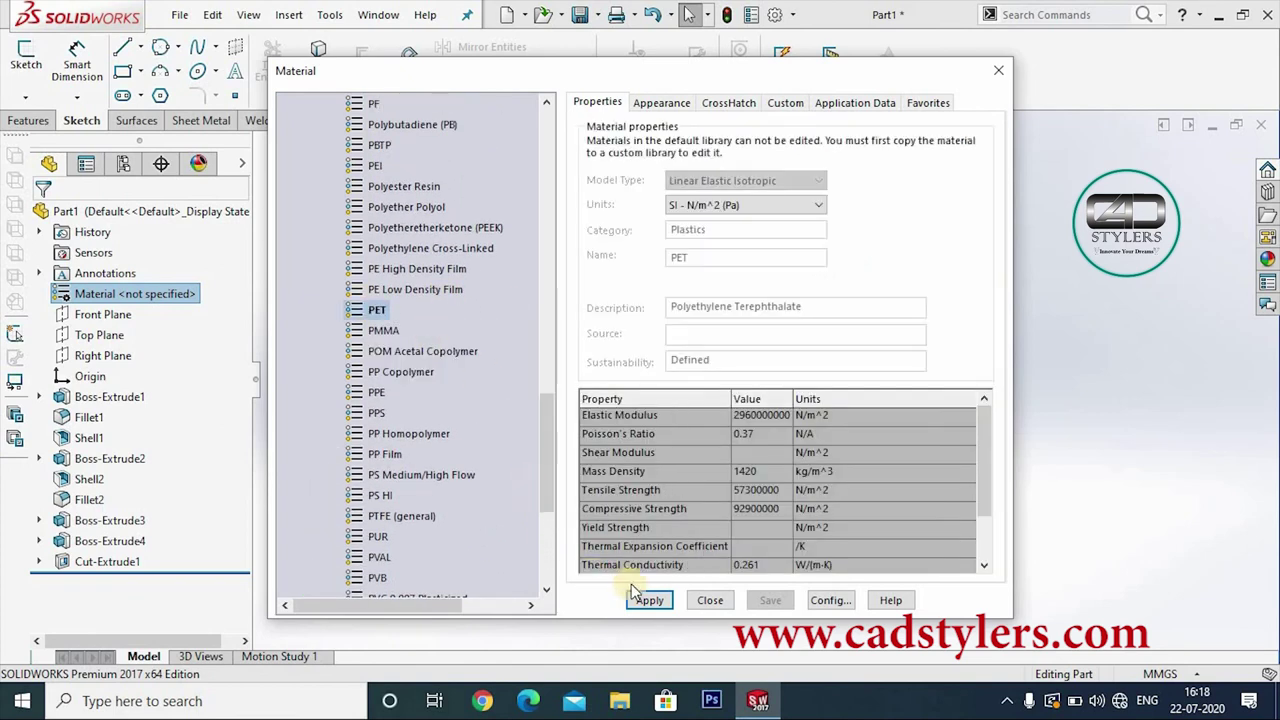
click(710, 602)
mouse_move(882, 340)
middle_down()
mouse_move(803, 403)
mouse_move(759, 500)
mouse_move(843, 434)
mouse_move(985, 500)
mouse_move(1051, 451)
mouse_move(991, 357)
mouse_move(771, 457)
mouse_move(781, 521)
mouse_move(874, 494)
middle_up()
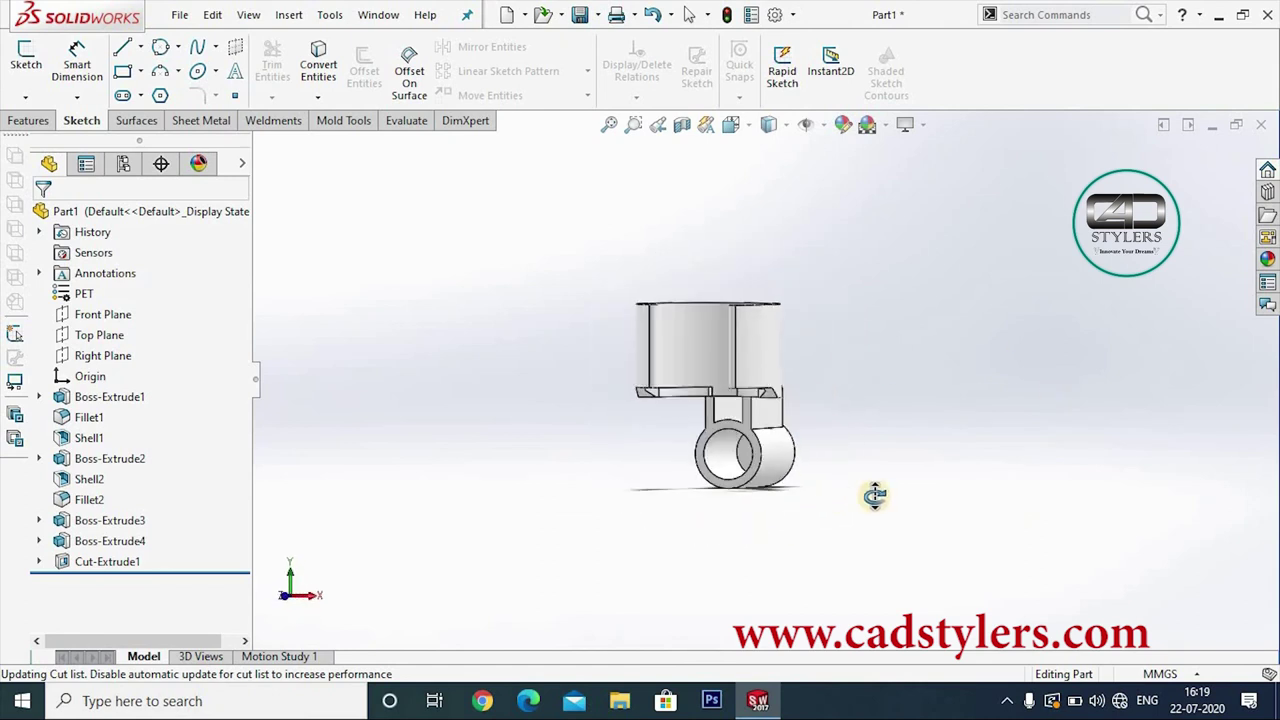
click(788, 126)
click(771, 177)
mouse_move(828, 394)
middle_down()
mouse_move(890, 330)
mouse_move(960, 351)
mouse_move(766, 297)
mouse_move(655, 382)
mouse_move(669, 391)
mouse_move(754, 311)
mouse_move(831, 289)
mouse_move(862, 254)
mouse_move(817, 442)
middle_up()
mouse_move(792, 383)
middle_down()
mouse_move(757, 491)
mouse_move(783, 294)
mouse_move(900, 451)
mouse_move(893, 475)
mouse_move(794, 517)
mouse_move(760, 394)
mouse_move(722, 450)
middle_up()
scroll(770, 470, down, 3)
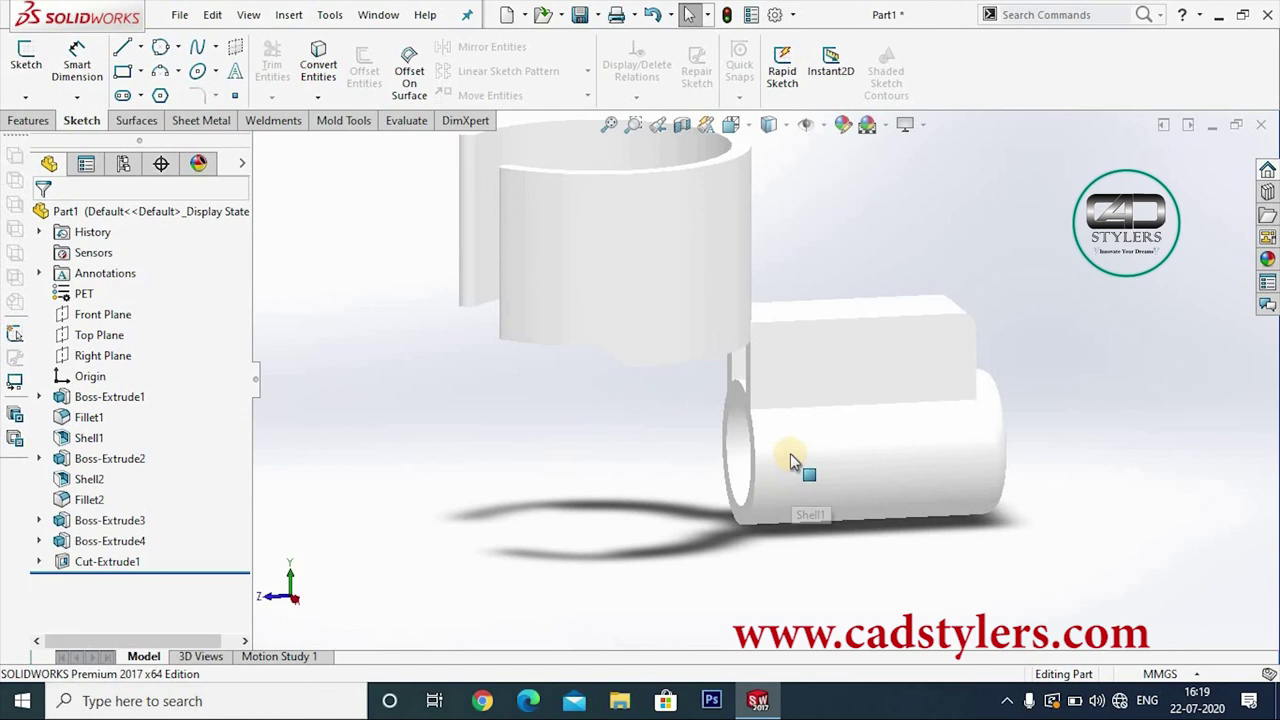
scroll(790, 440, up, 3)
scroll(795, 395, up, 1)
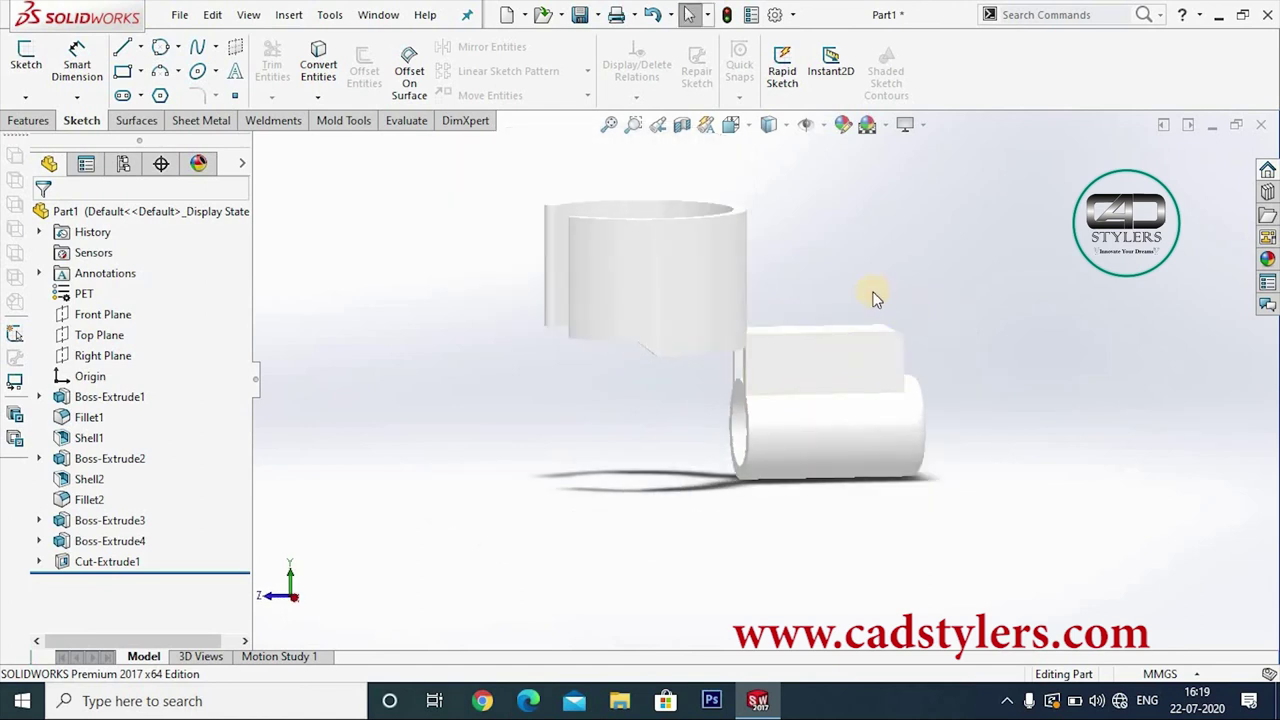
Step: Turn on PhotoView 360 in the Add-Ins list and show the Render Tools commands
click(793, 16)
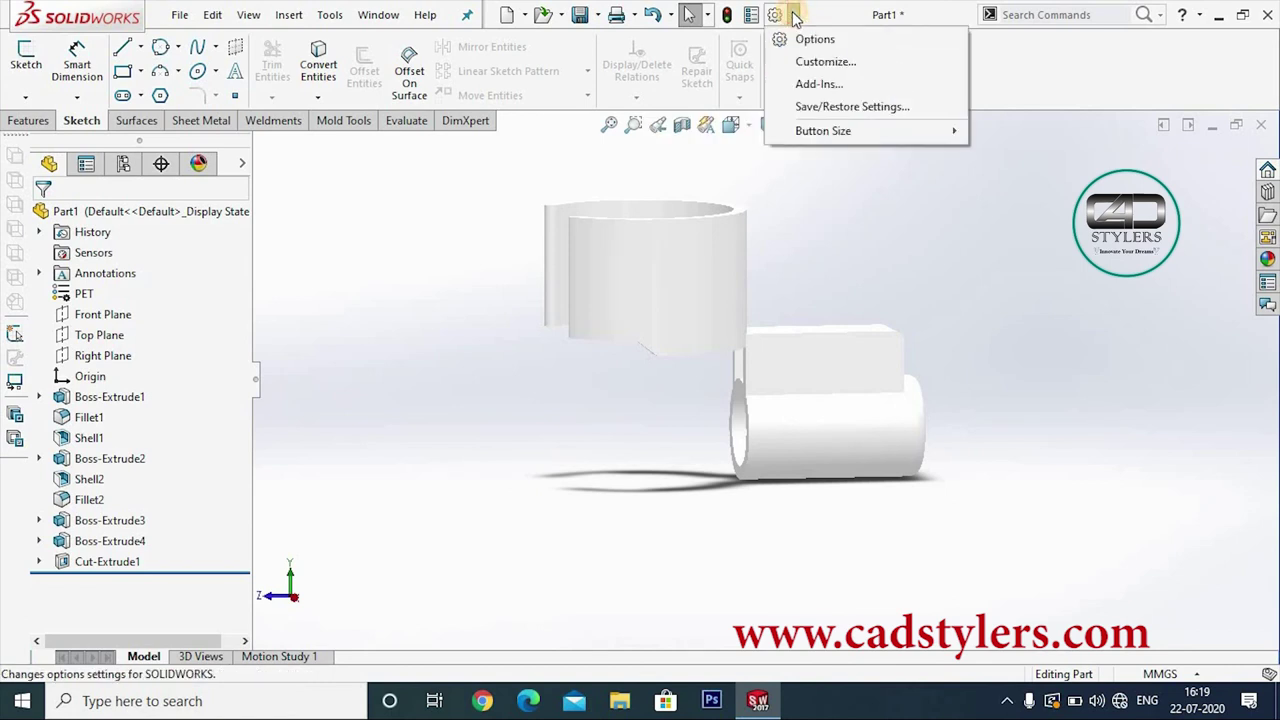
click(807, 84)
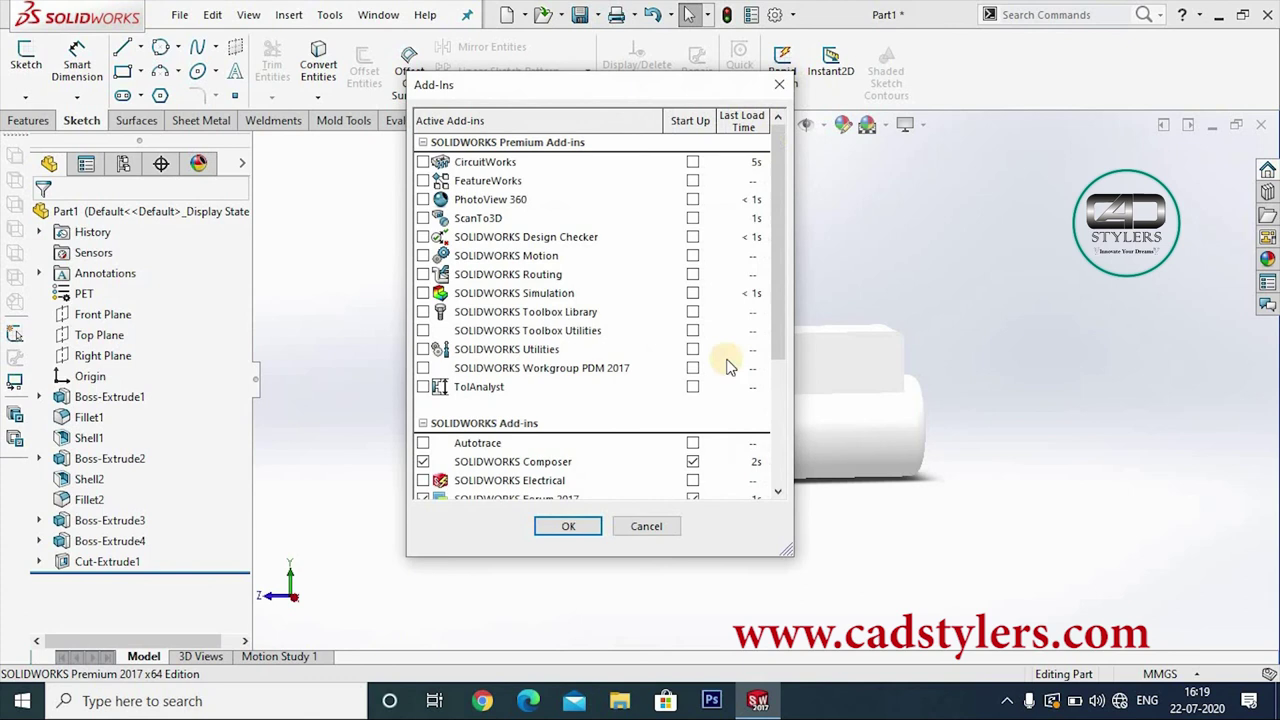
click(423, 200)
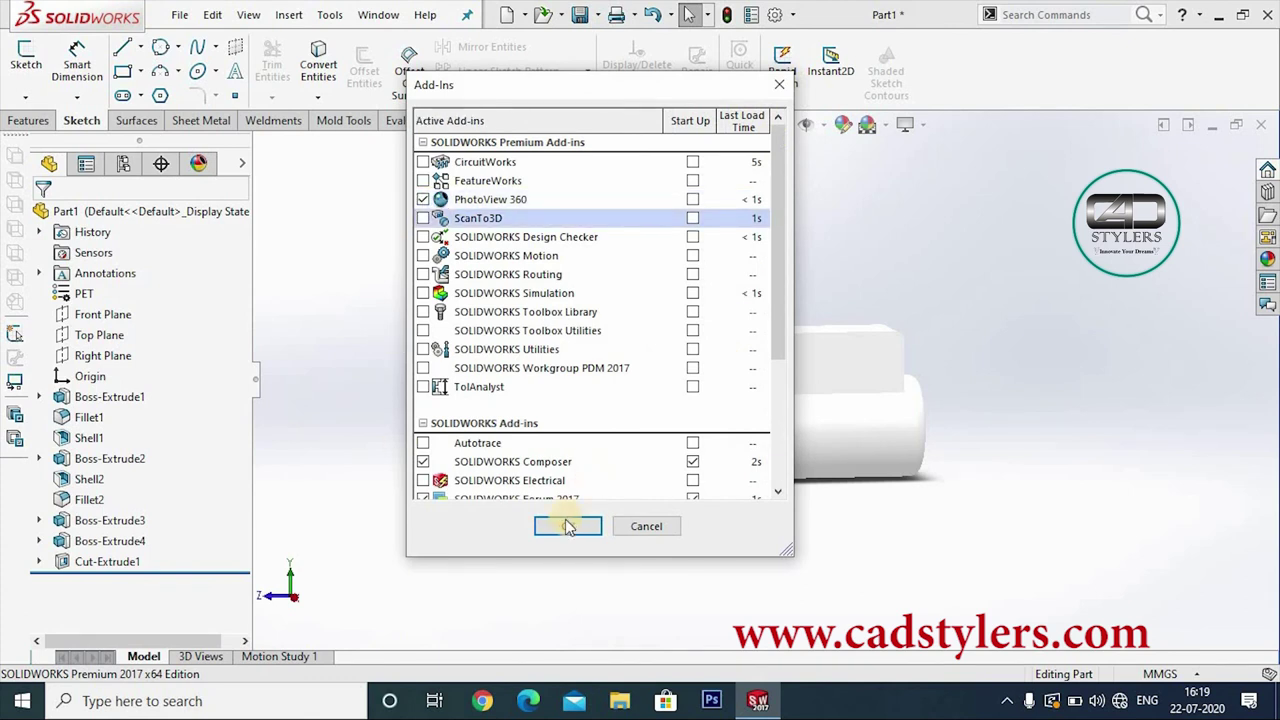
click(565, 527)
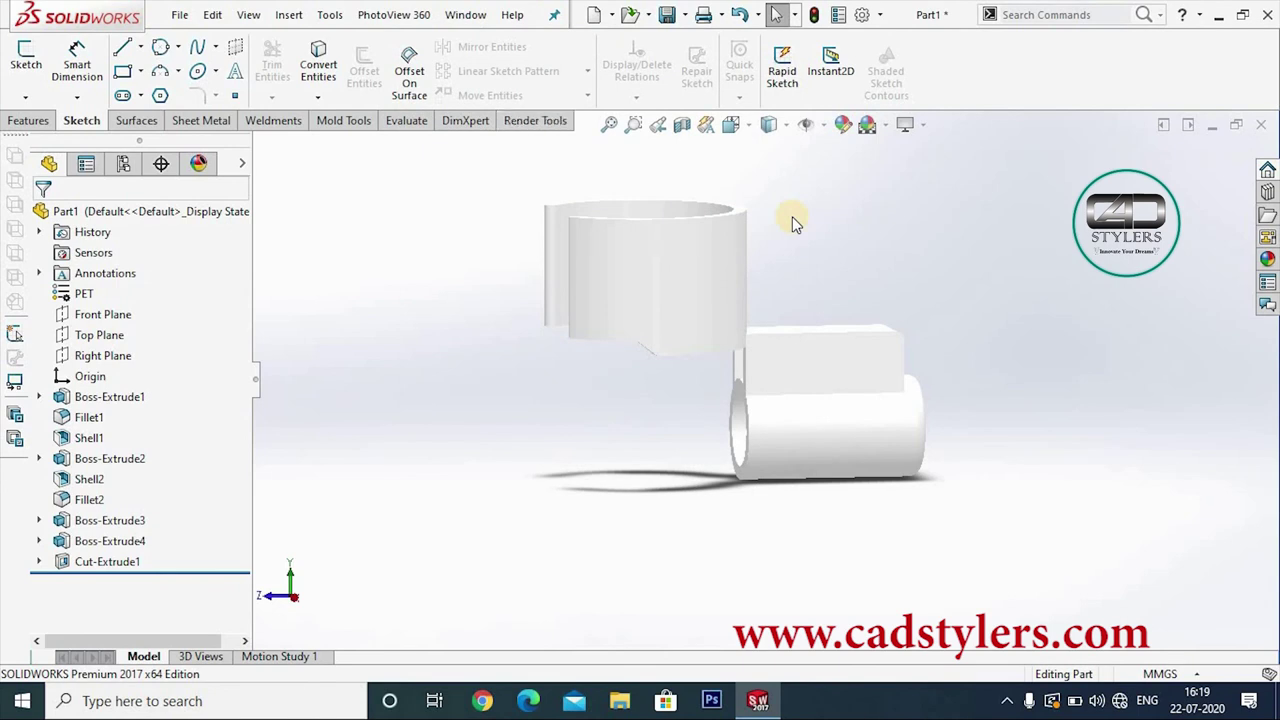
click(547, 128)
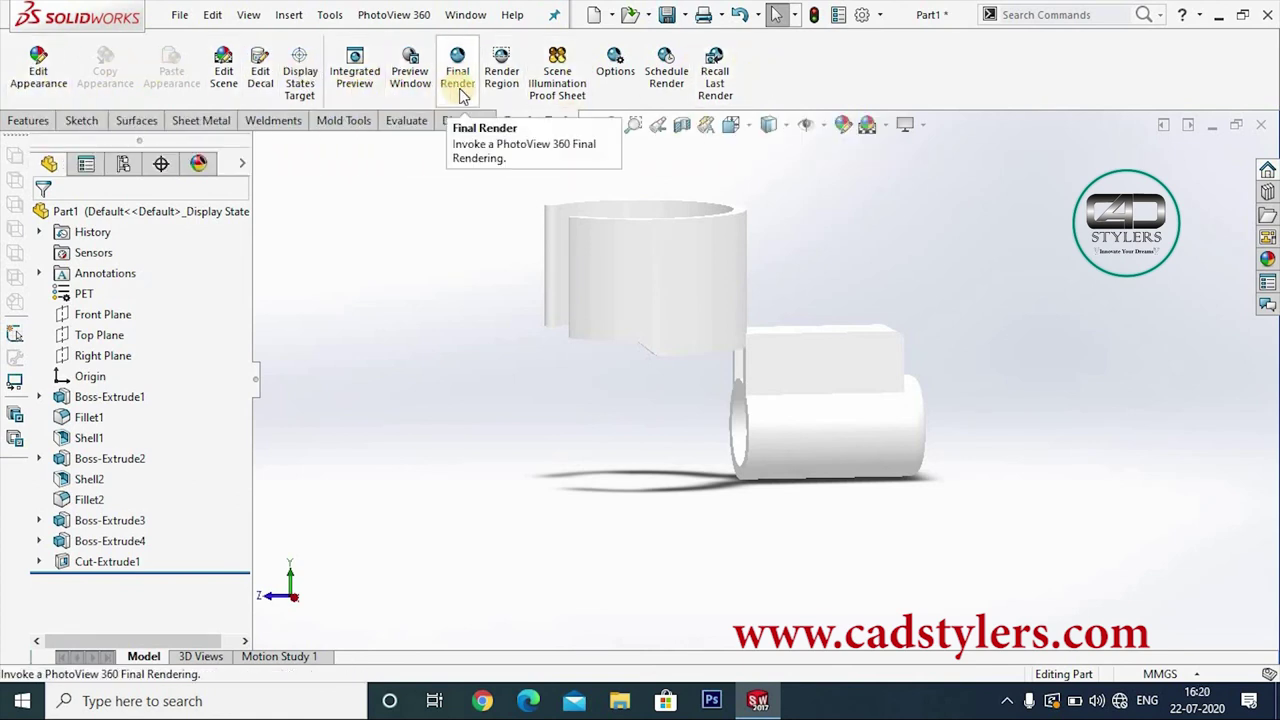
Step: Open the PhotoView 360 render options and keep preview render quality at Maximum
click(616, 60)
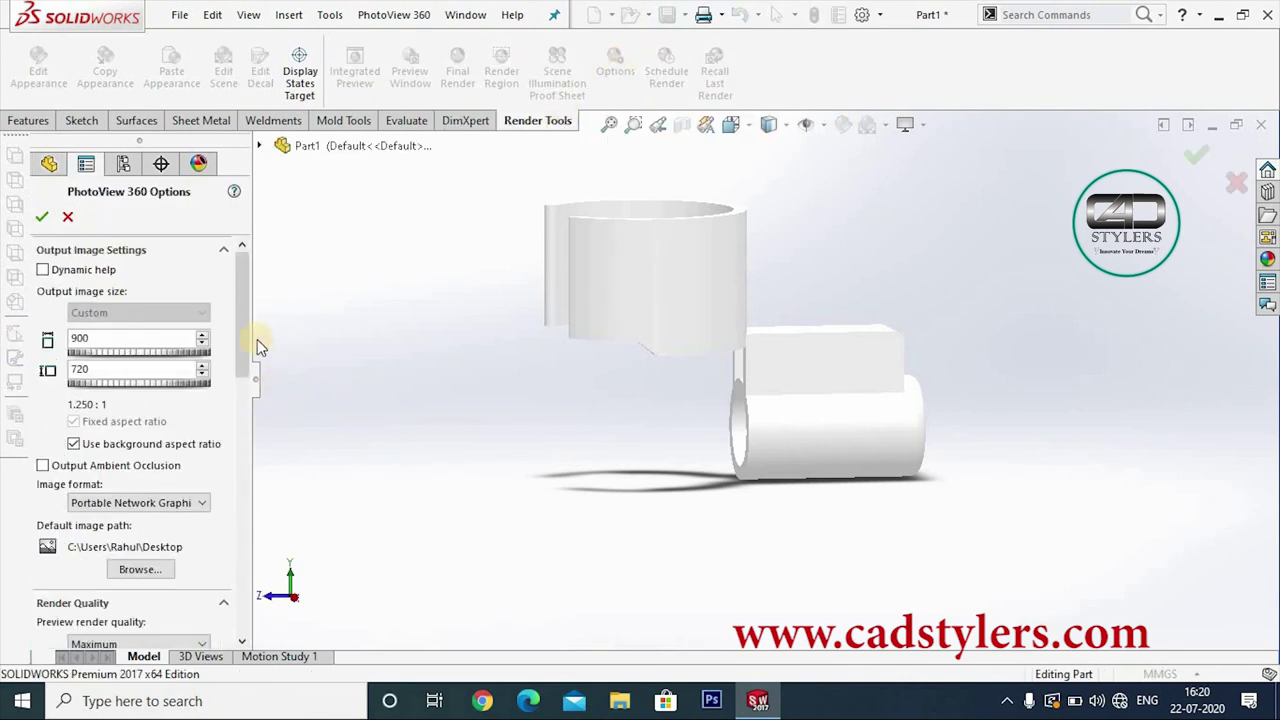
mouse_move(243, 314)
mouse_down()
mouse_move(238, 405)
mouse_move(238, 392)
mouse_up()
click(114, 408)
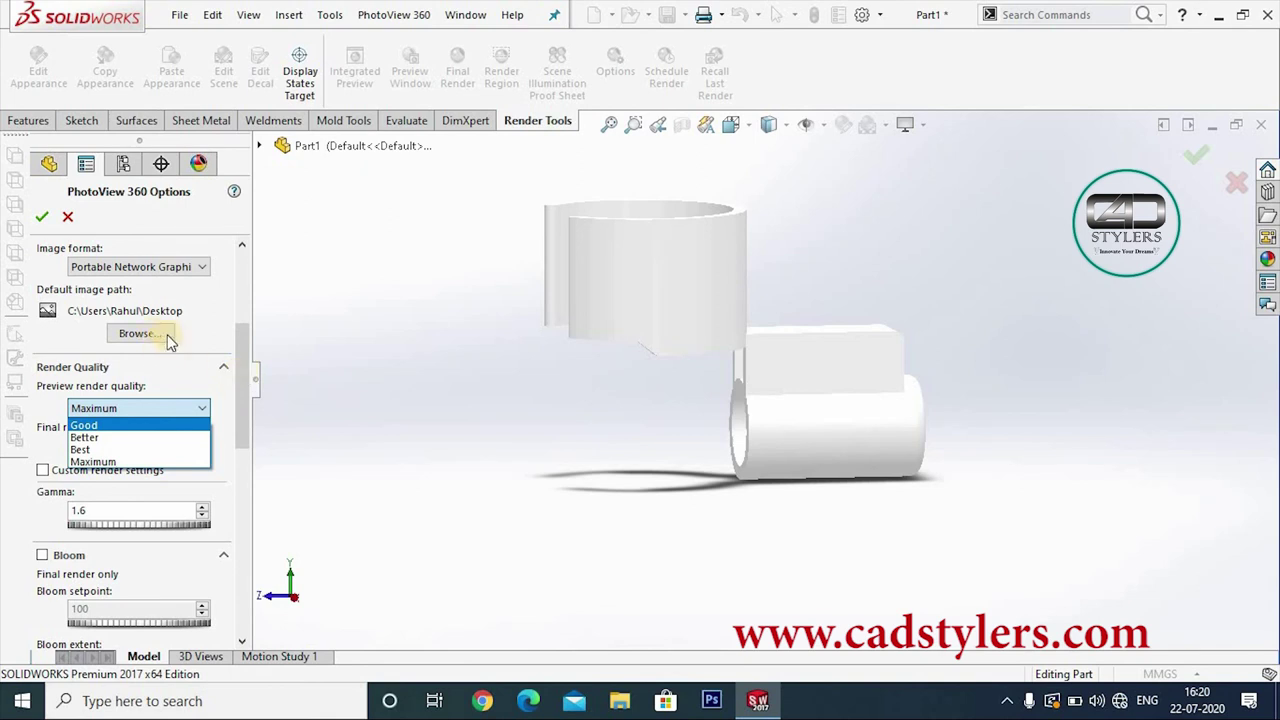
click(214, 331)
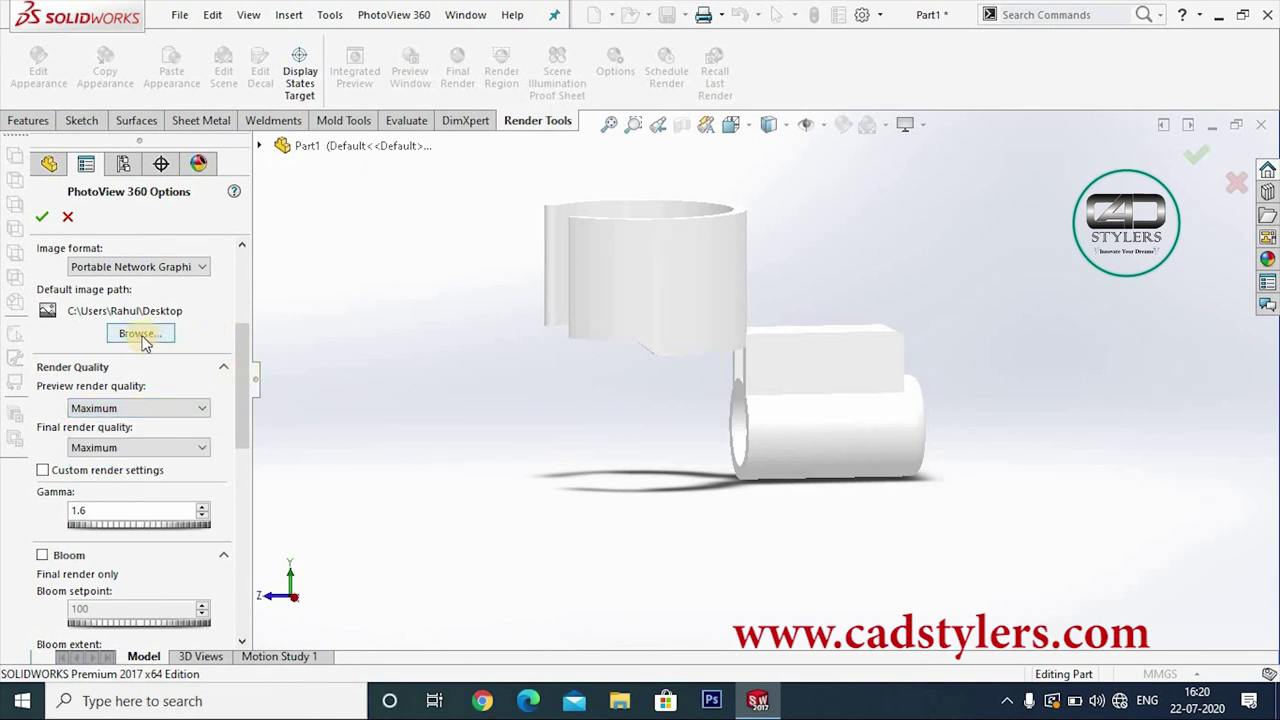
drag(239, 394, 240, 369)
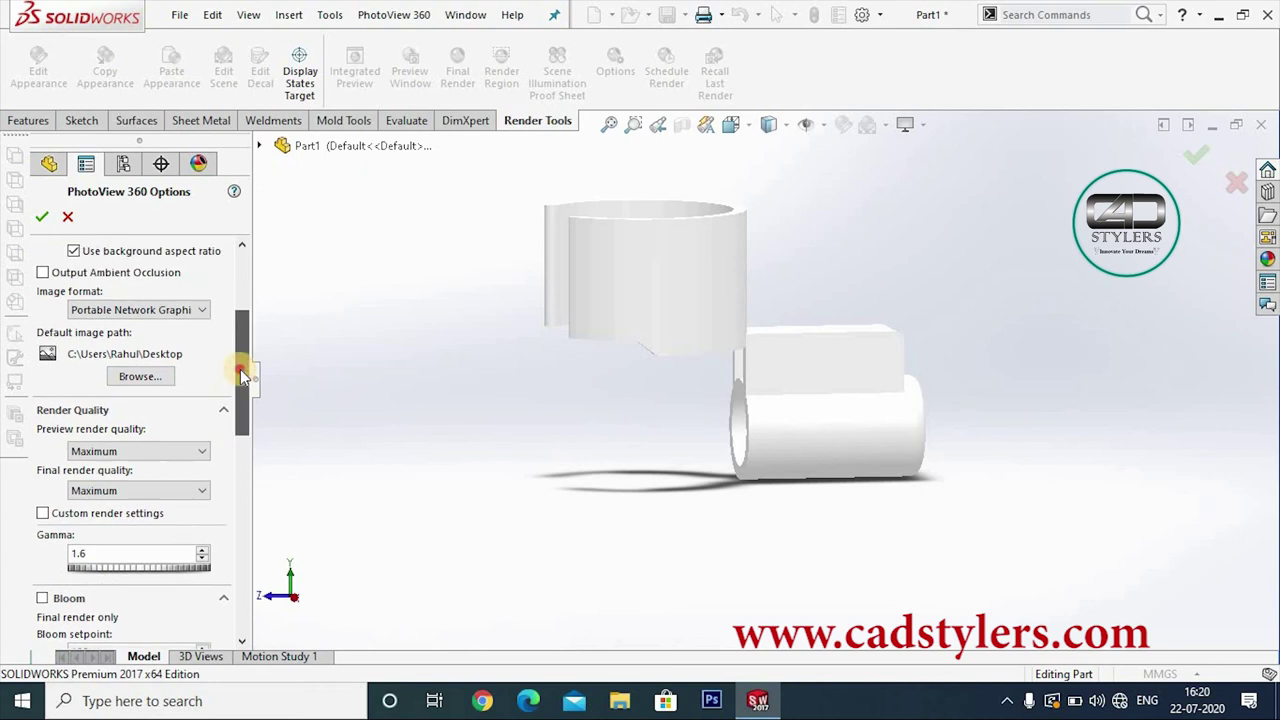
Step: Keep PNG output at 900 × 720 with Maximum final quality, and accept the options
click(162, 357)
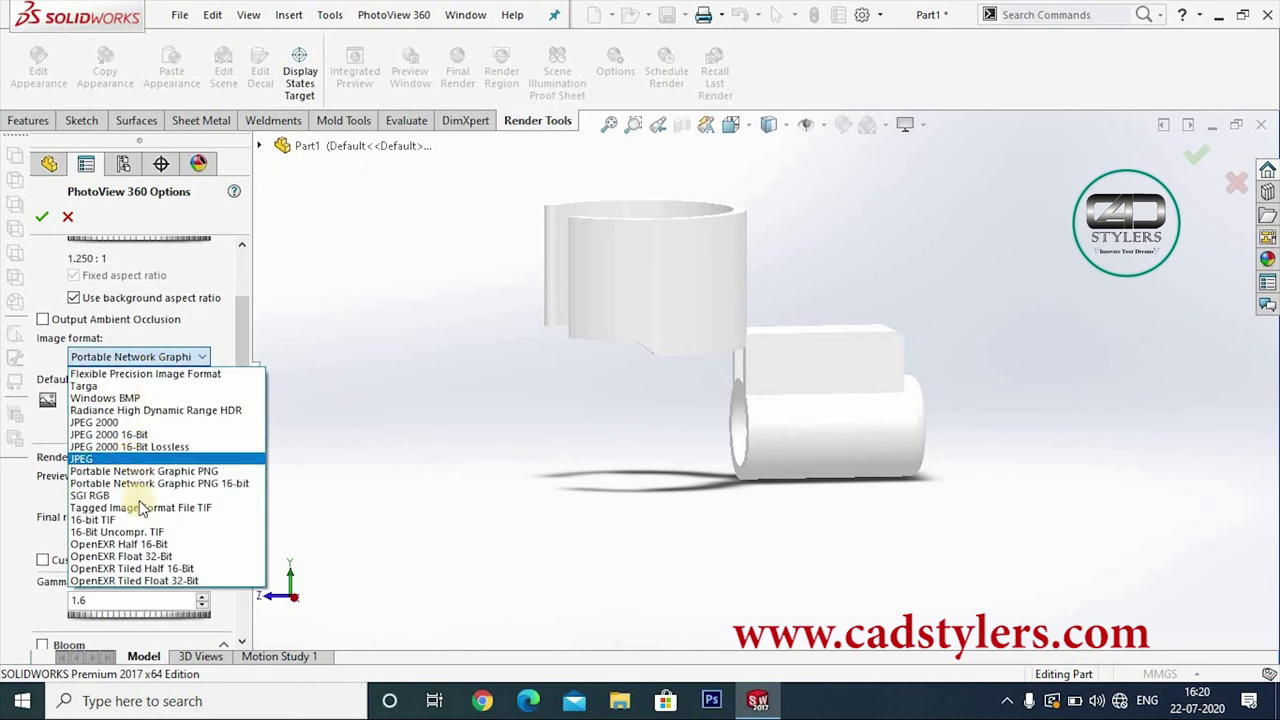
click(387, 428)
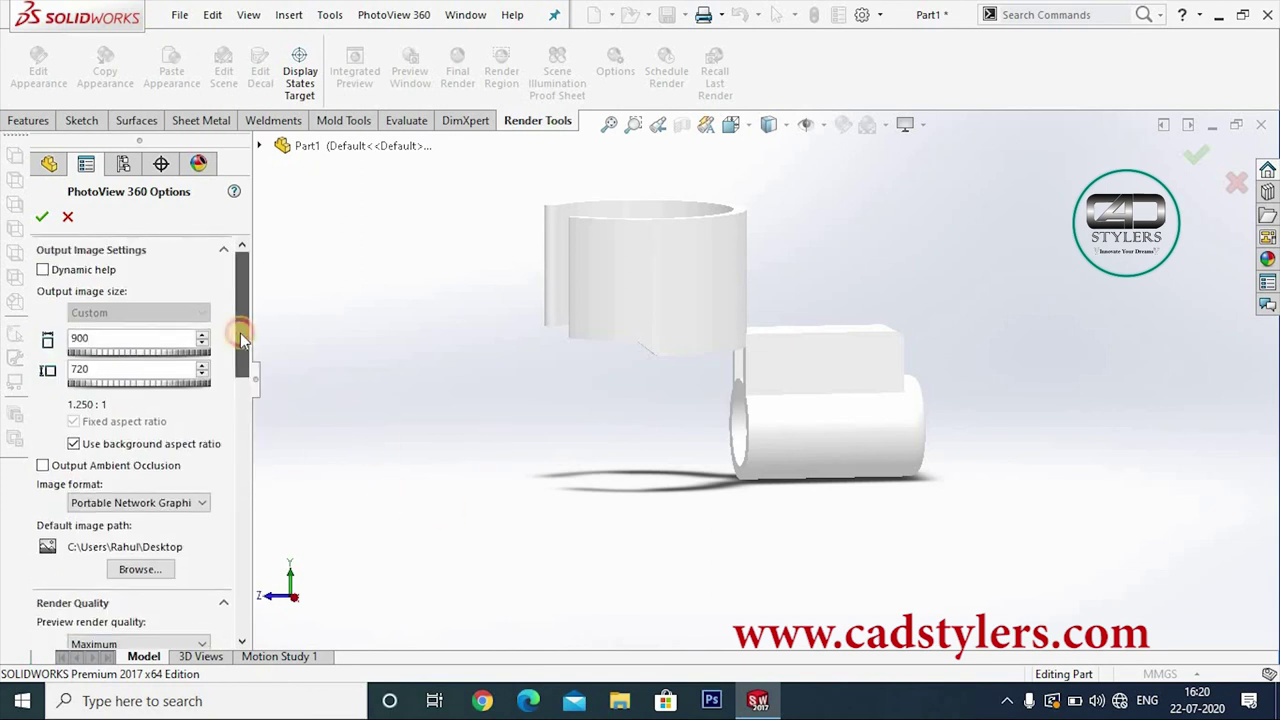
drag(238, 348, 240, 362)
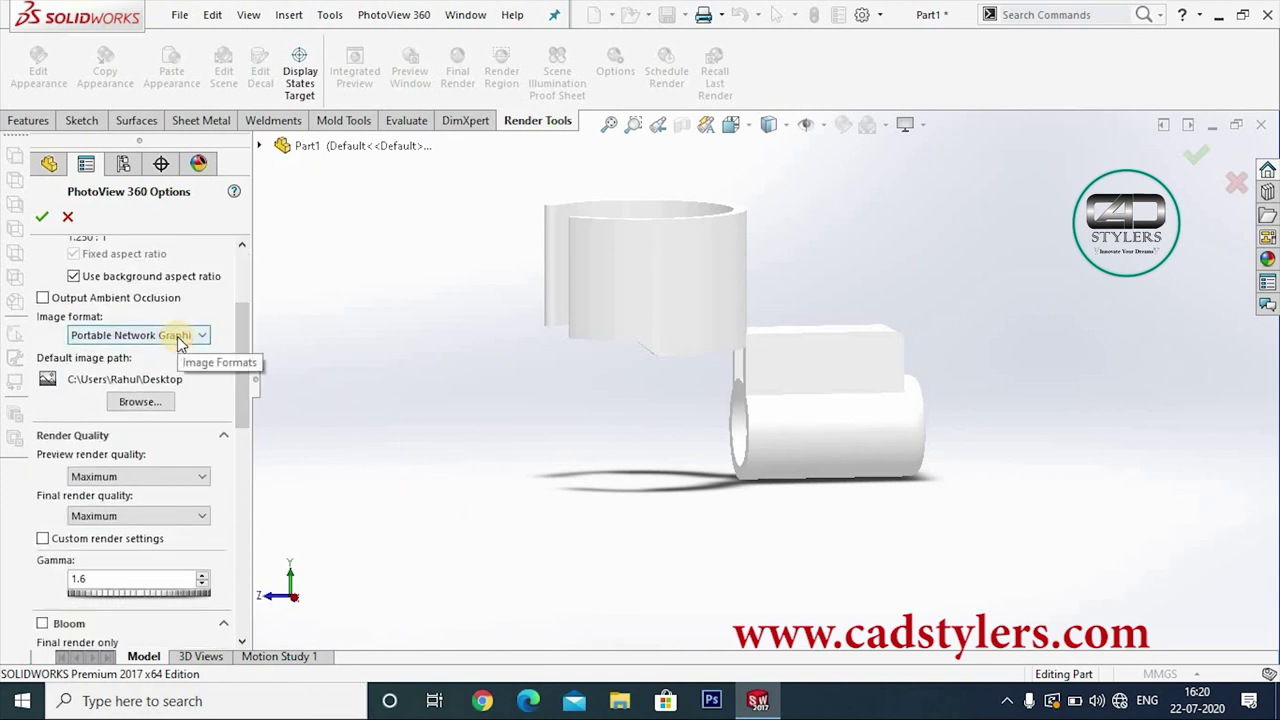
click(177, 337)
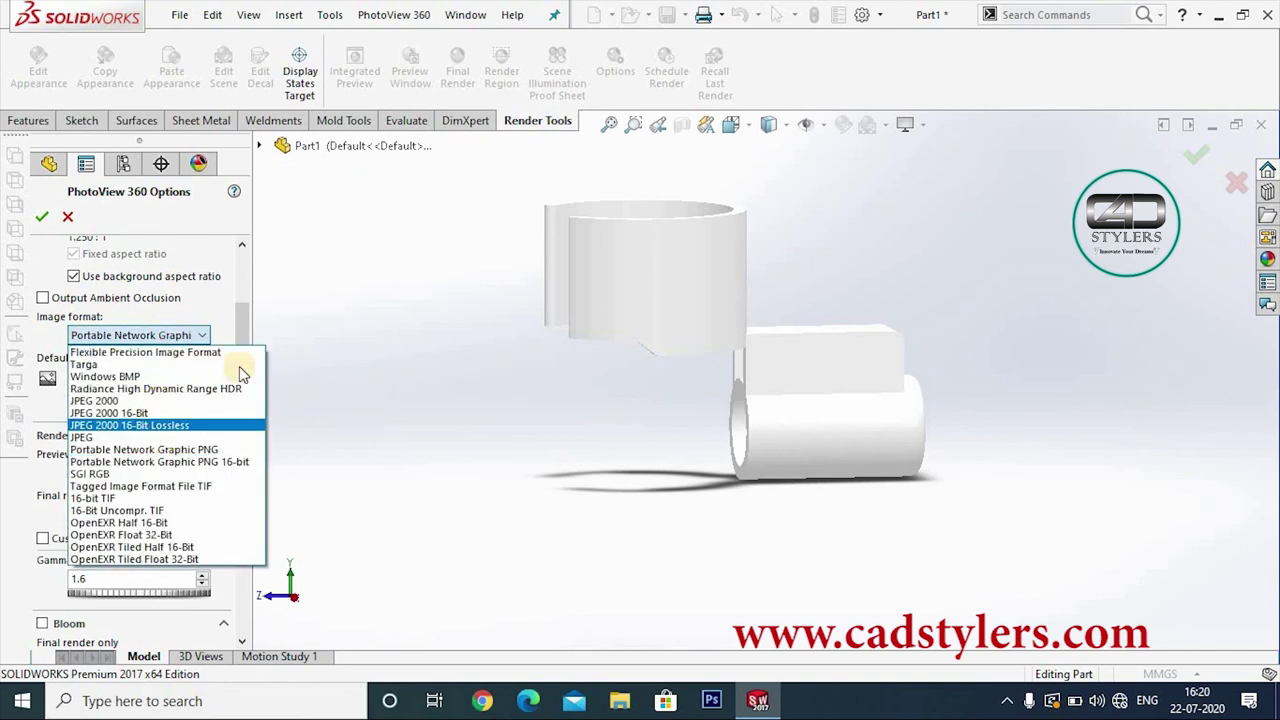
click(360, 362)
drag(241, 350, 243, 300)
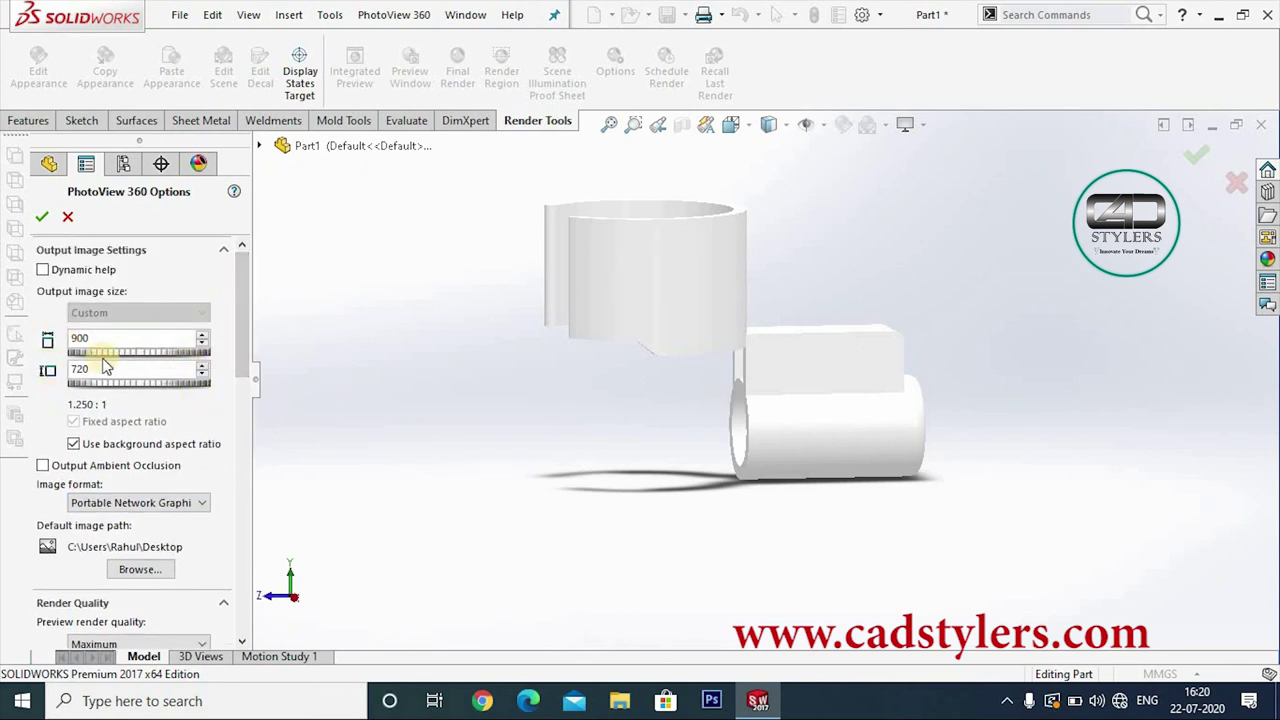
drag(242, 352, 204, 561)
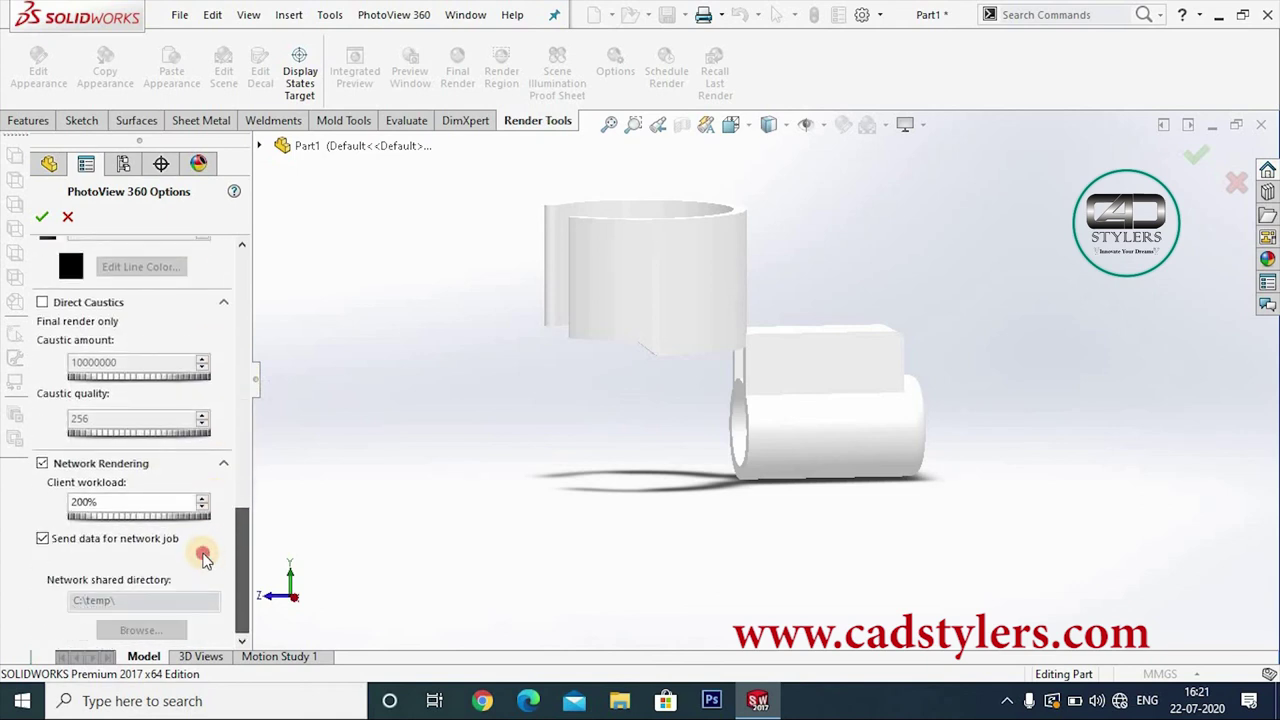
drag(209, 547, 237, 257)
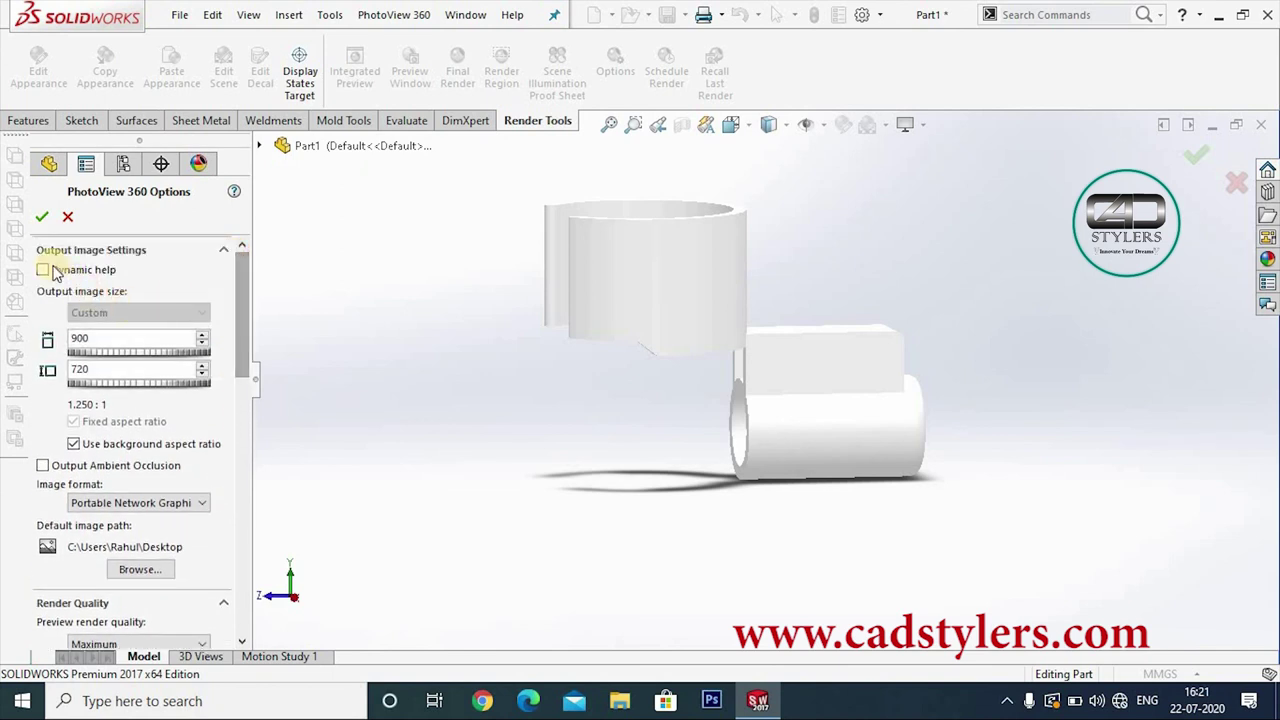
click(42, 216)
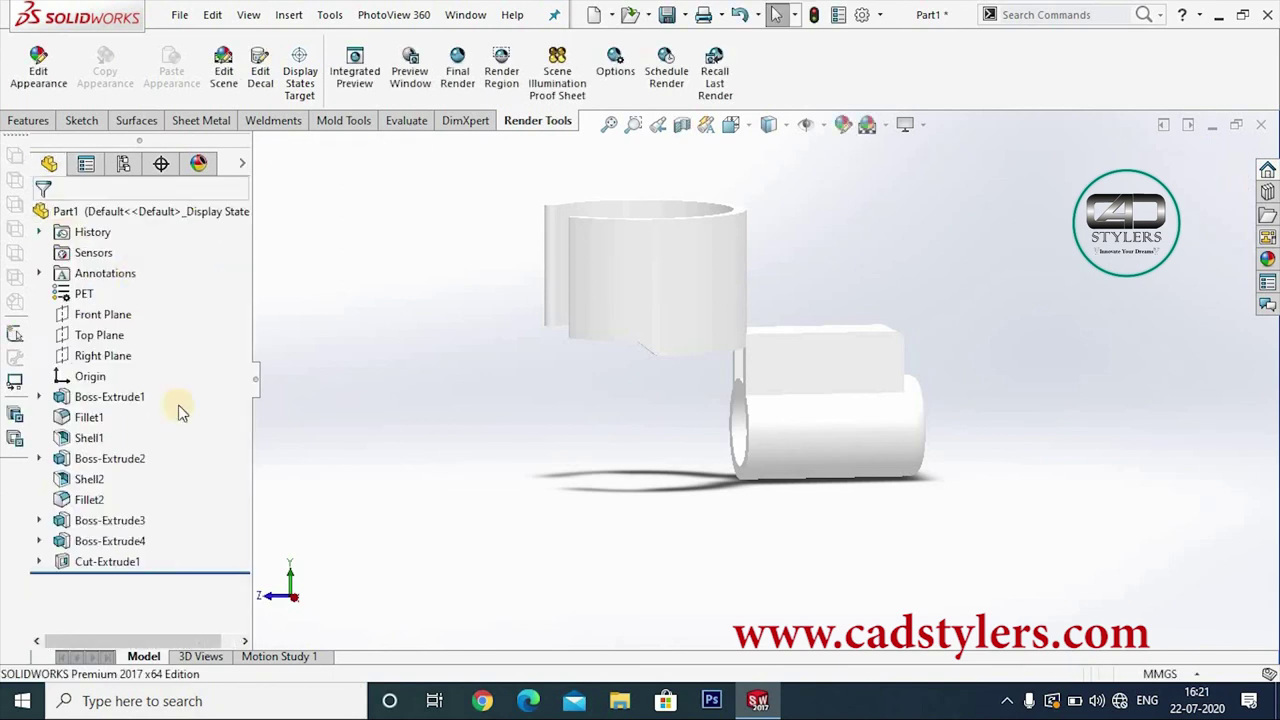
Step: With Render Region off, launch a Final Render of the PET clip without camera or perspective
click(503, 72)
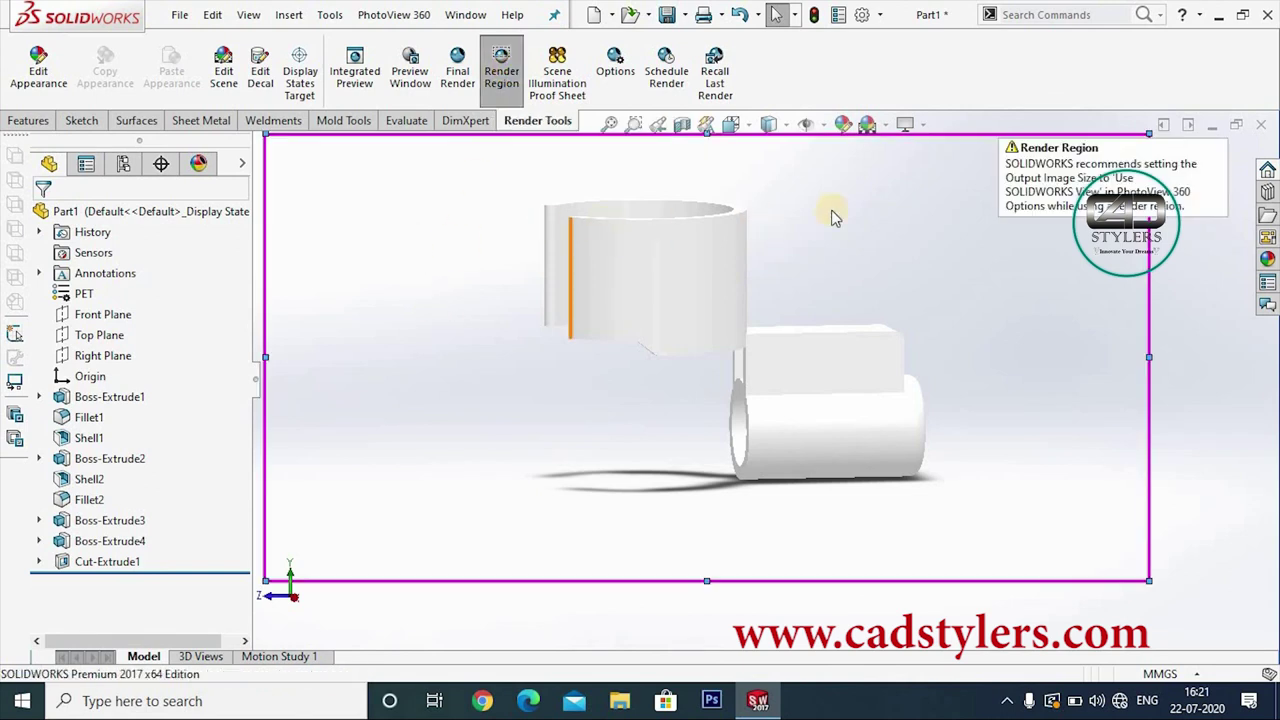
click(501, 78)
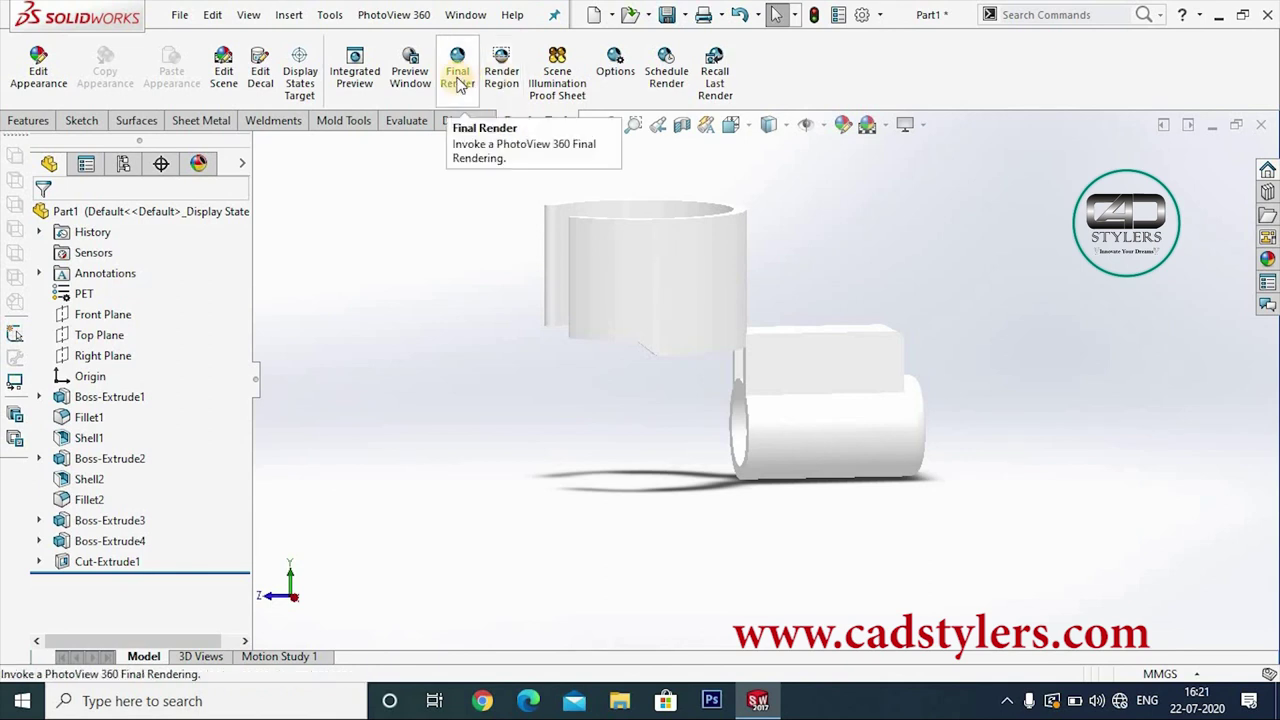
click(458, 80)
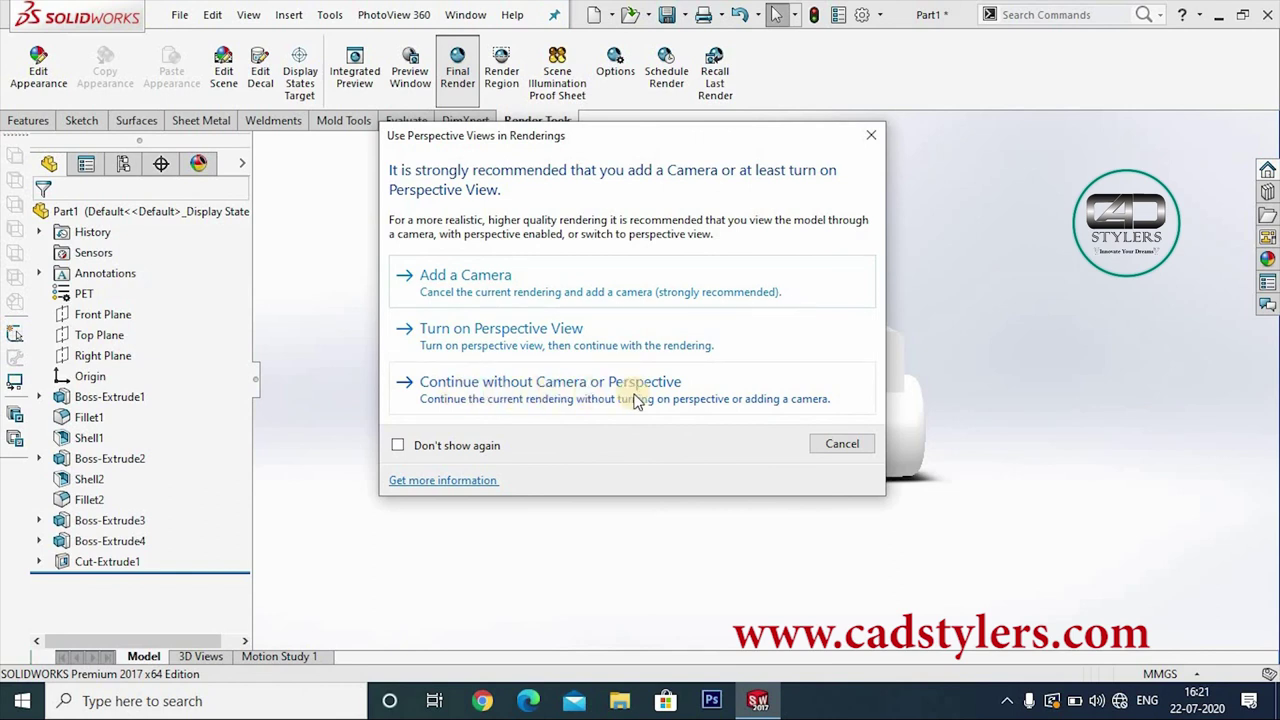
click(546, 401)
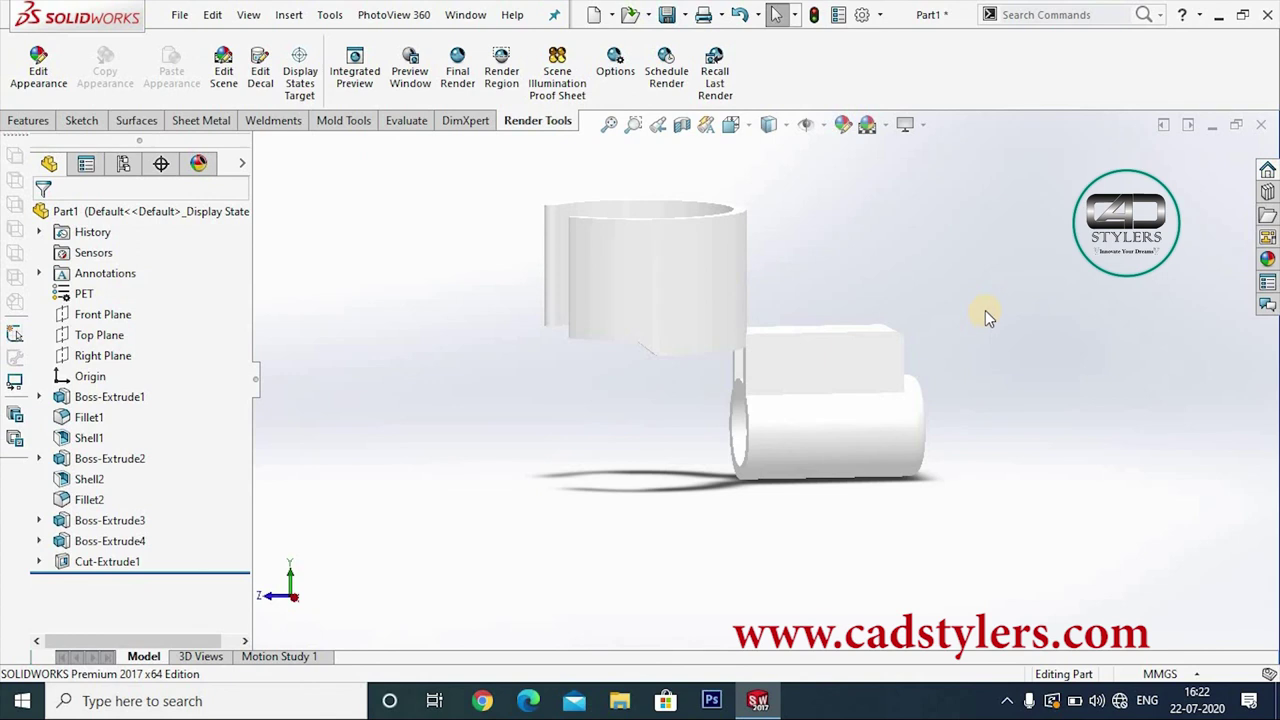
Step: Orbit the clip upright so the tube hangs straight down below the ring grip
mouse_move(951, 338)
middle_down()
mouse_move(942, 358)
mouse_move(757, 350)
middle_up()
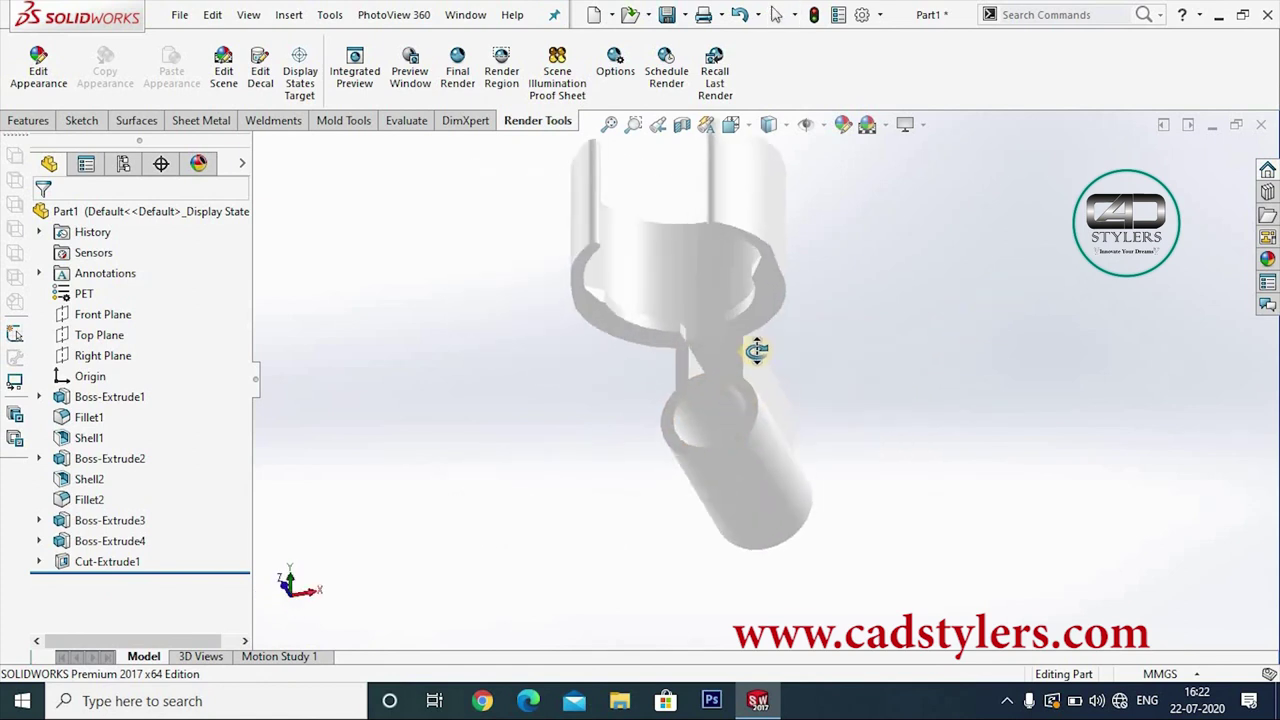
middle_drag(757, 350, 803, 364)
scroll(875, 427, down, 2)
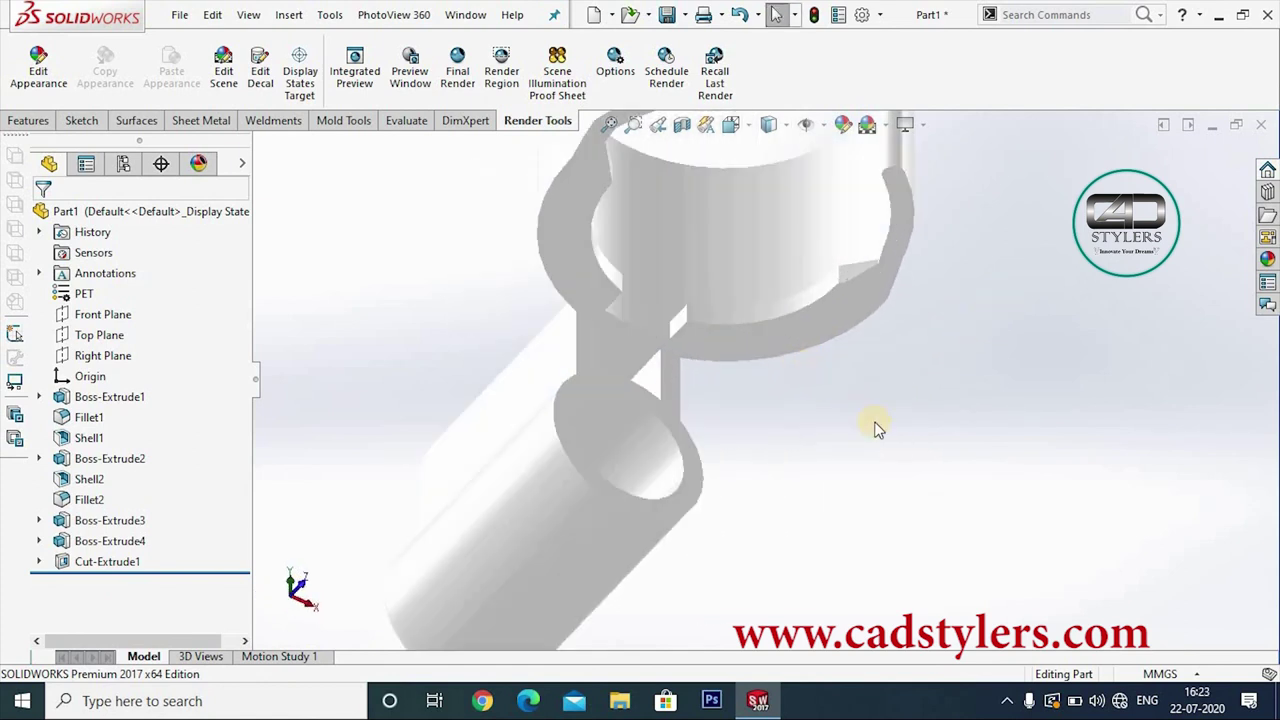
middle_drag(875, 427, 877, 423)
mouse_move(866, 349)
middle_down()
mouse_move(853, 390)
mouse_move(880, 408)
mouse_move(901, 345)
middle_up()
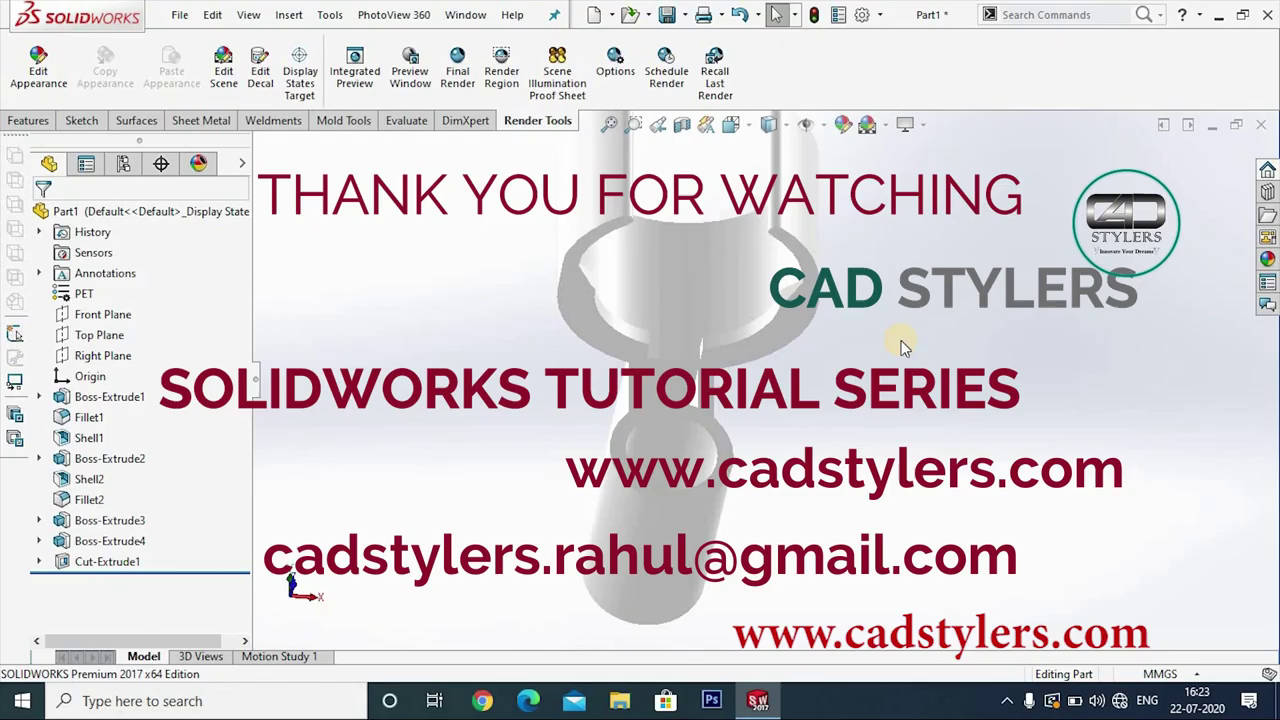